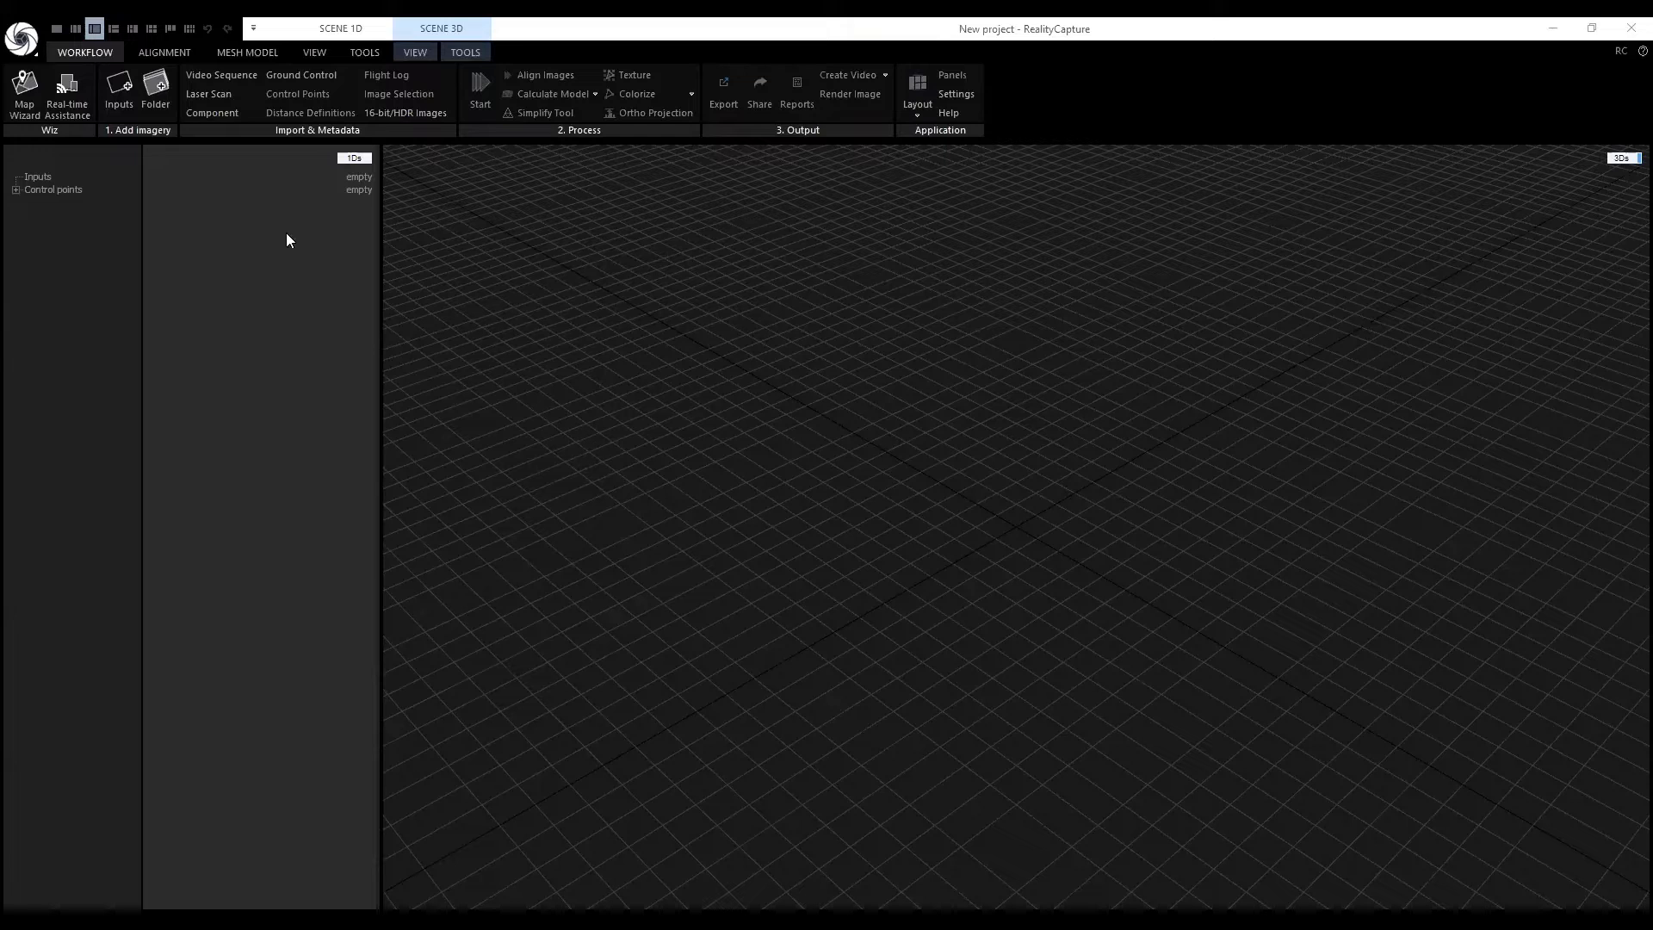
Import the whole folder of 379 aerial drone photos into the project.
click(155, 108)
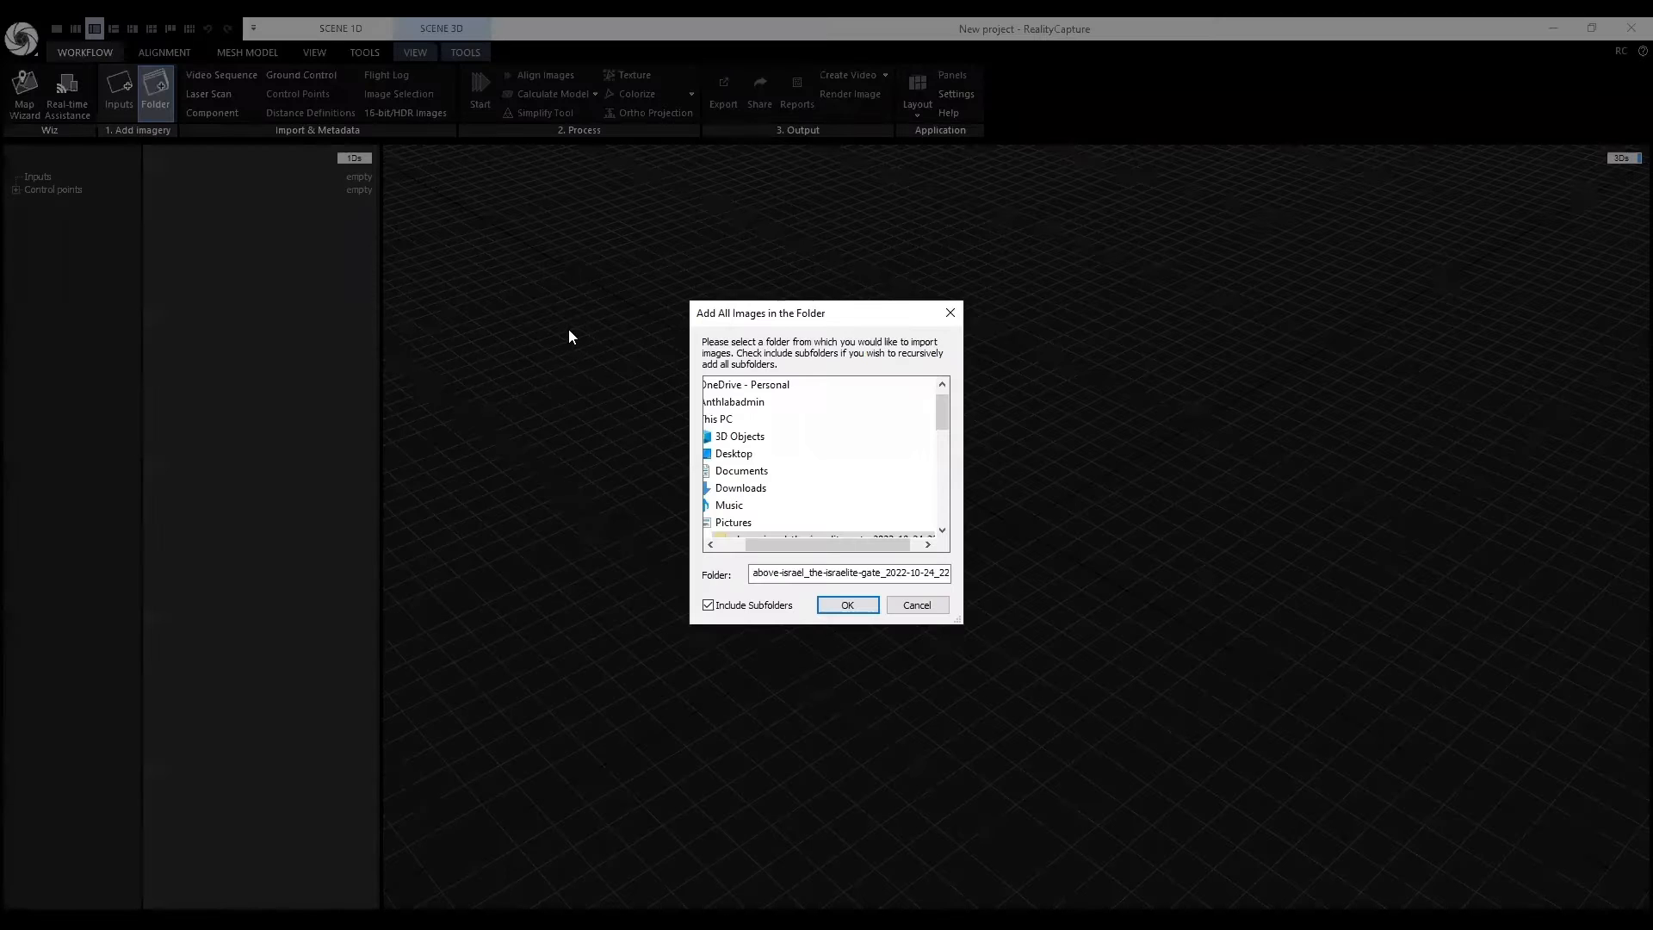
click(847, 604)
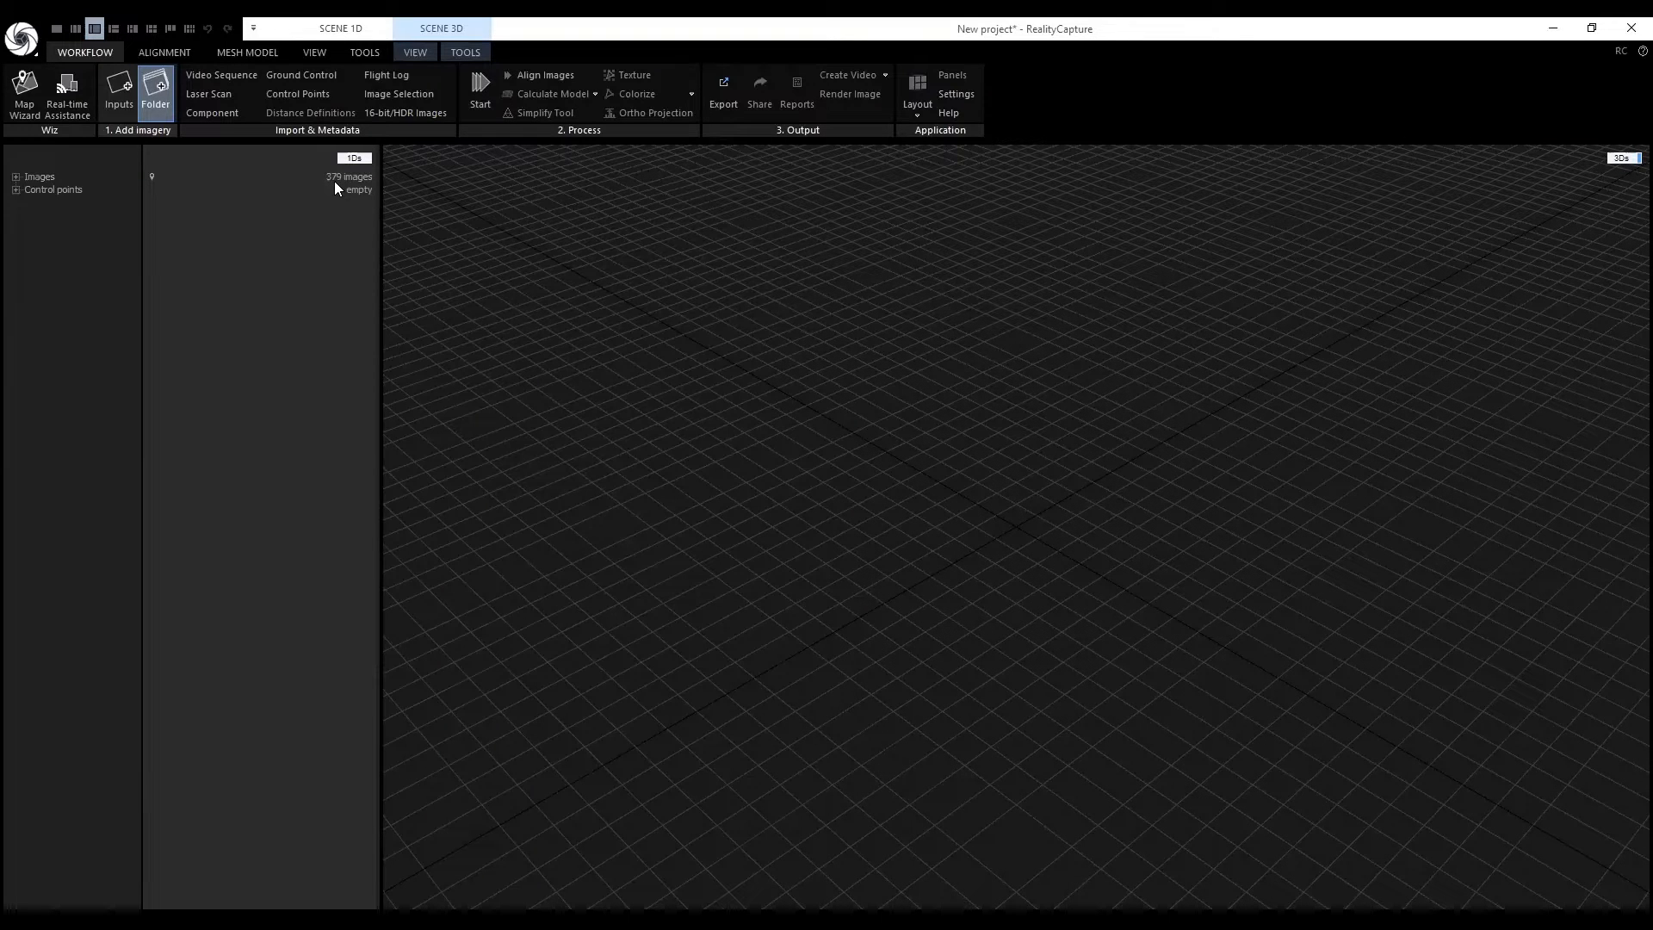
Preview the first drone photo in a 1+1+1 layout, then return to the 1+1 layout.
click(16, 177)
click(57, 192)
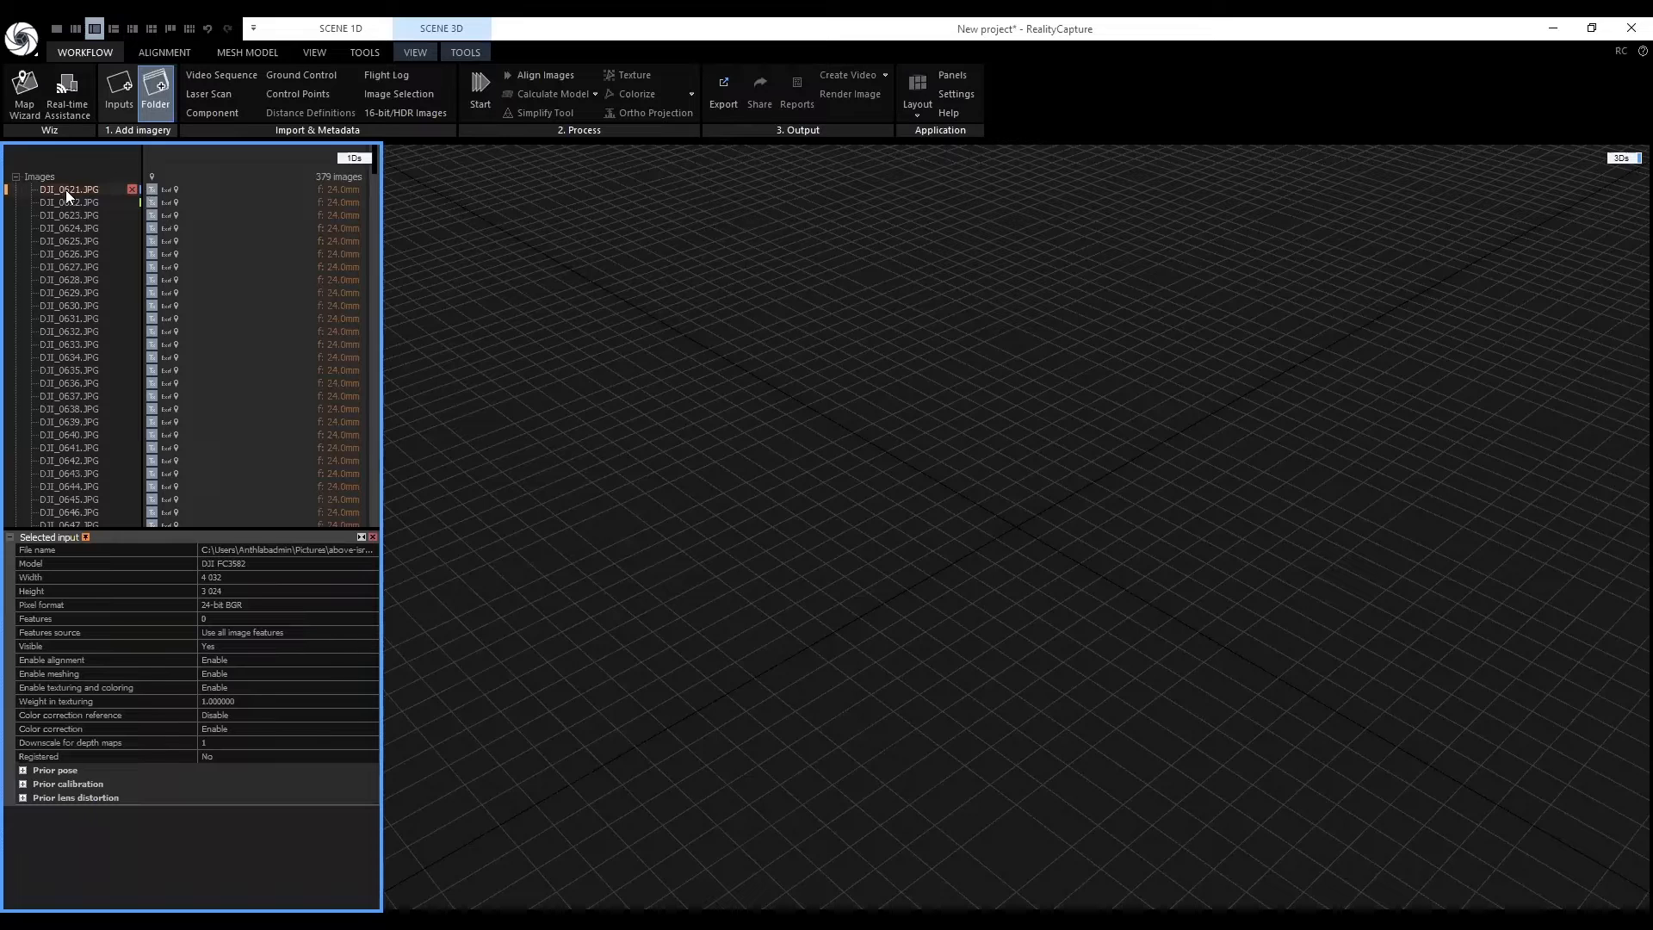
click(110, 28)
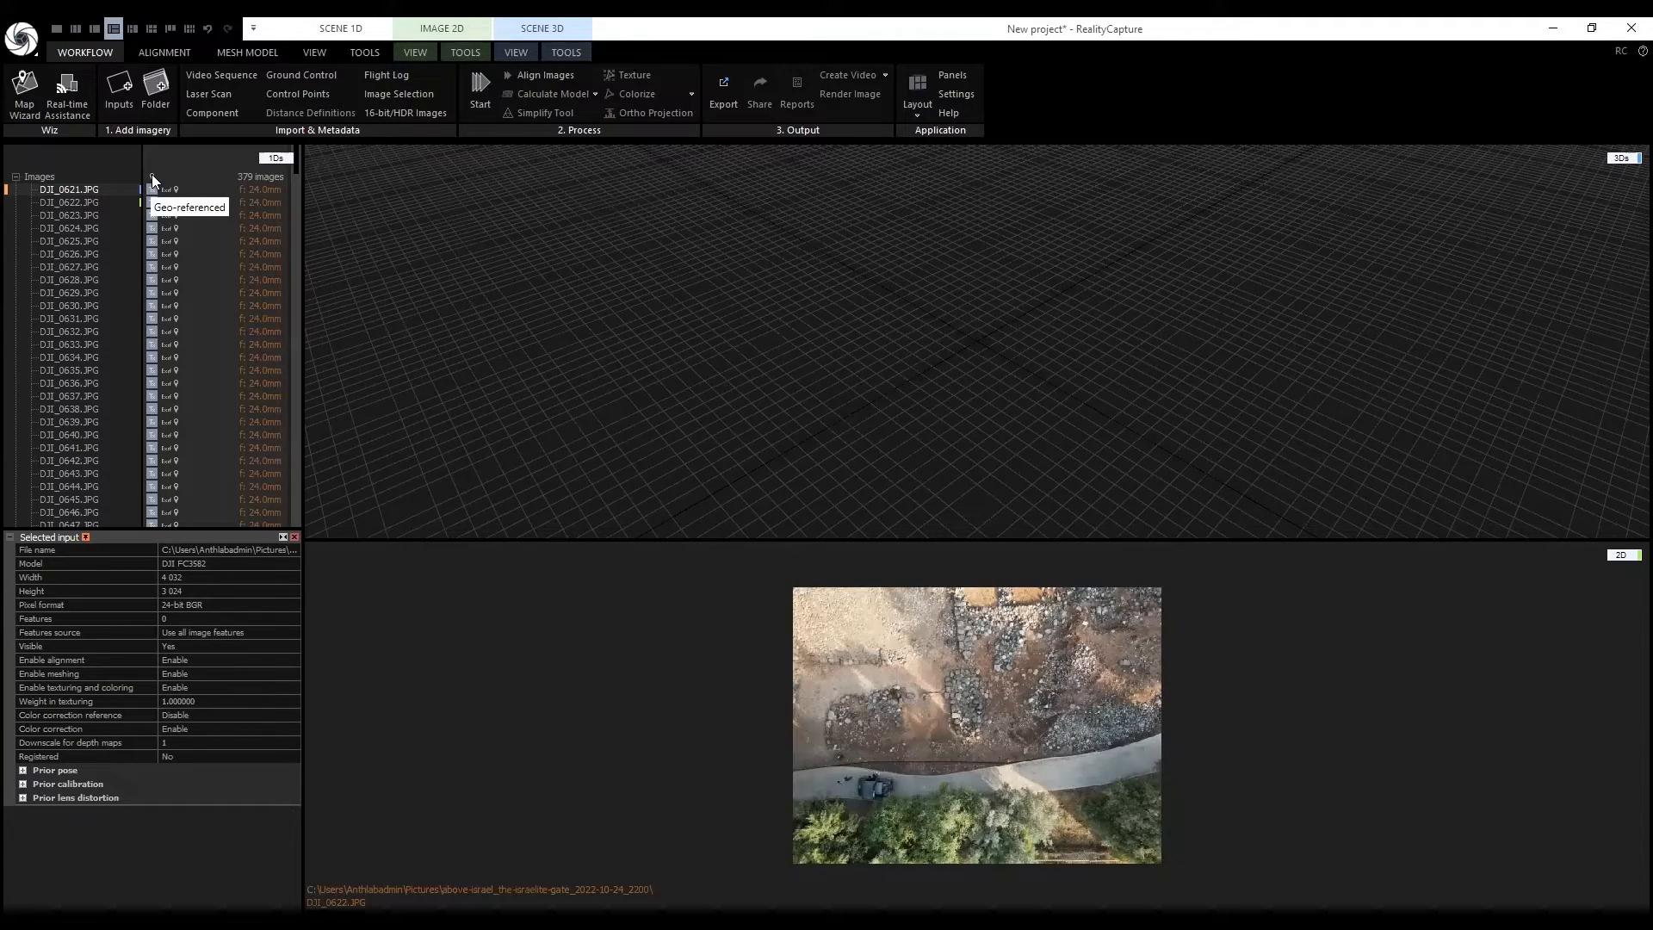
click(95, 32)
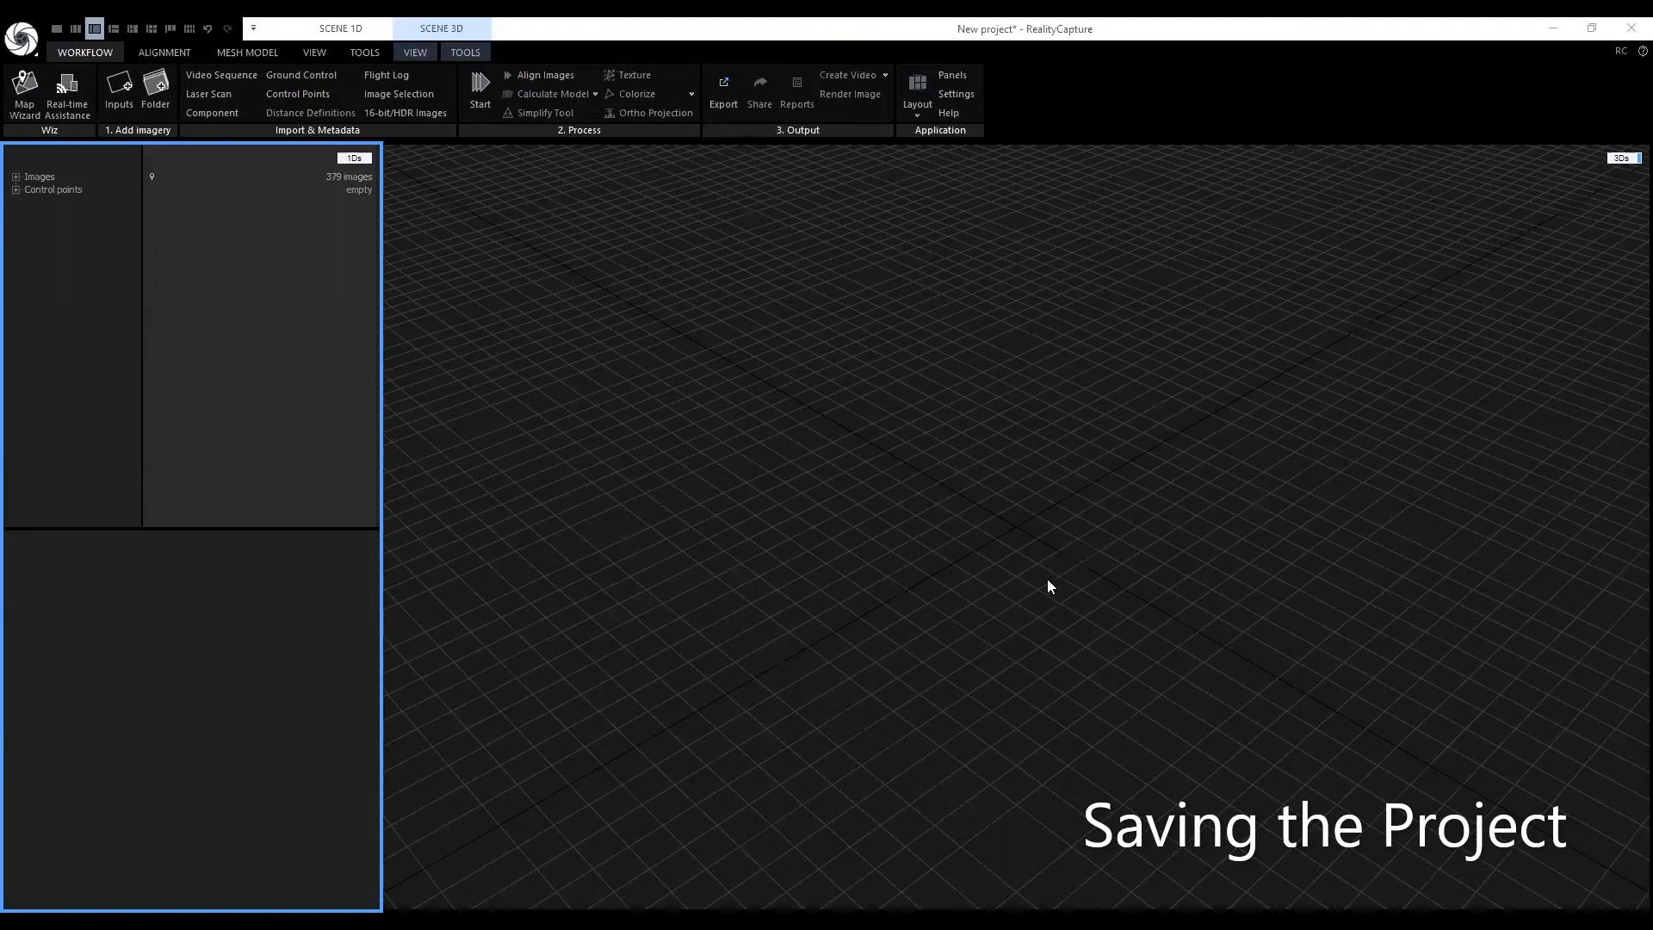
Save the project as The-Israelite-Gate in the RealityCaptureProjects folder.
click(21, 36)
click(56, 200)
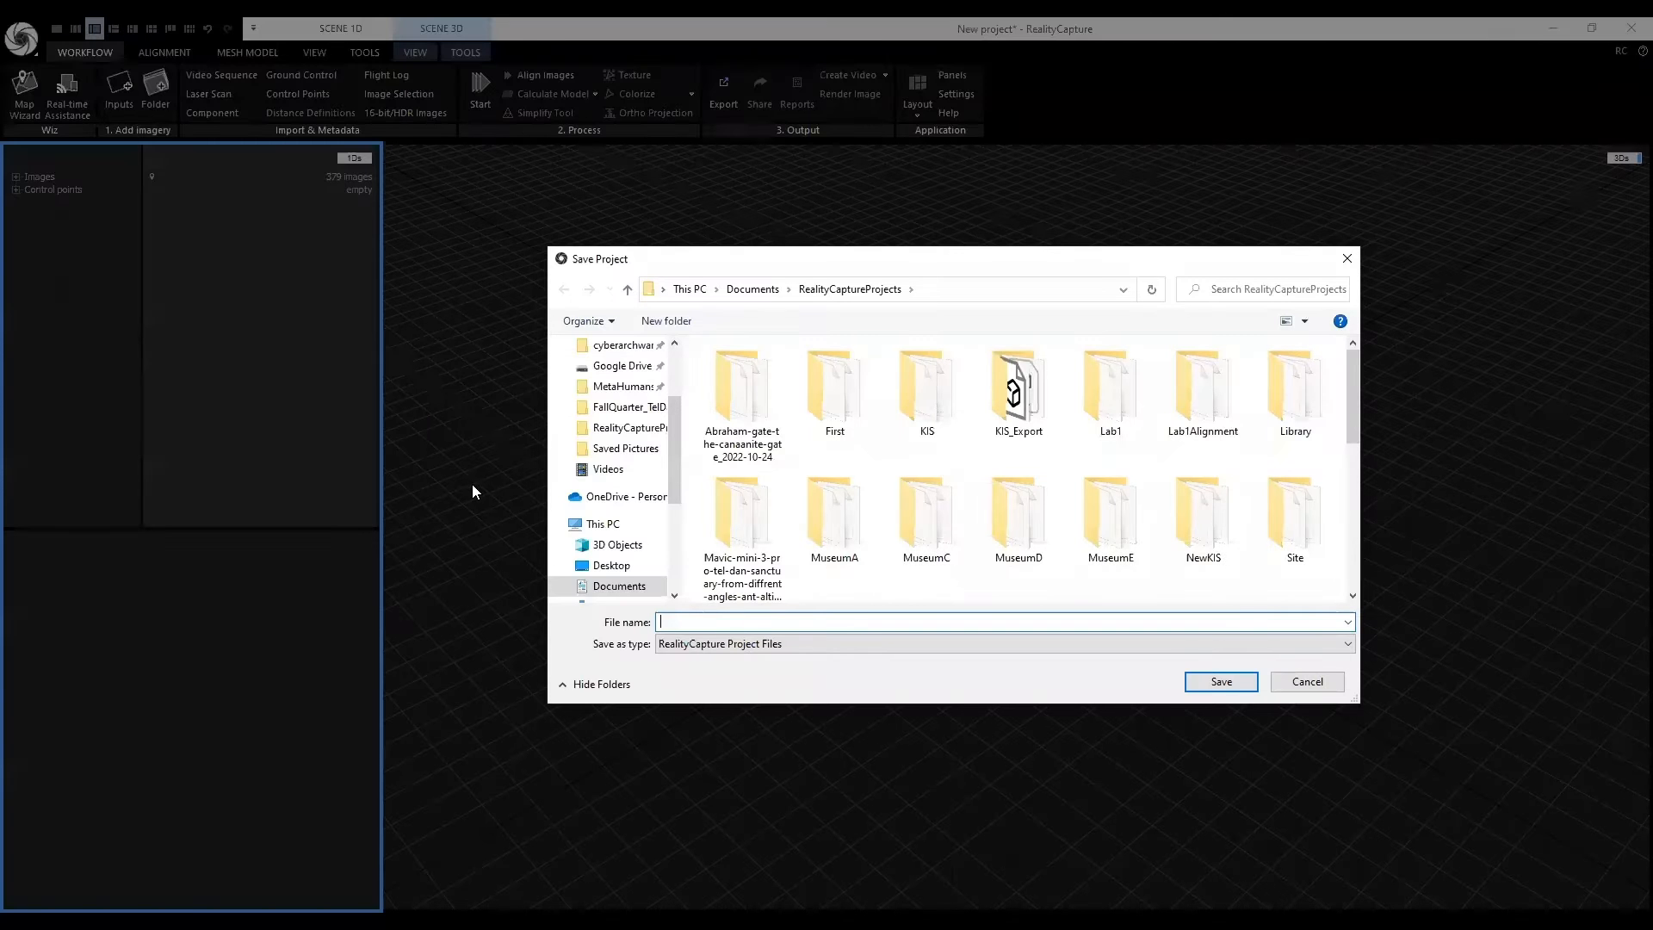
text(The-)
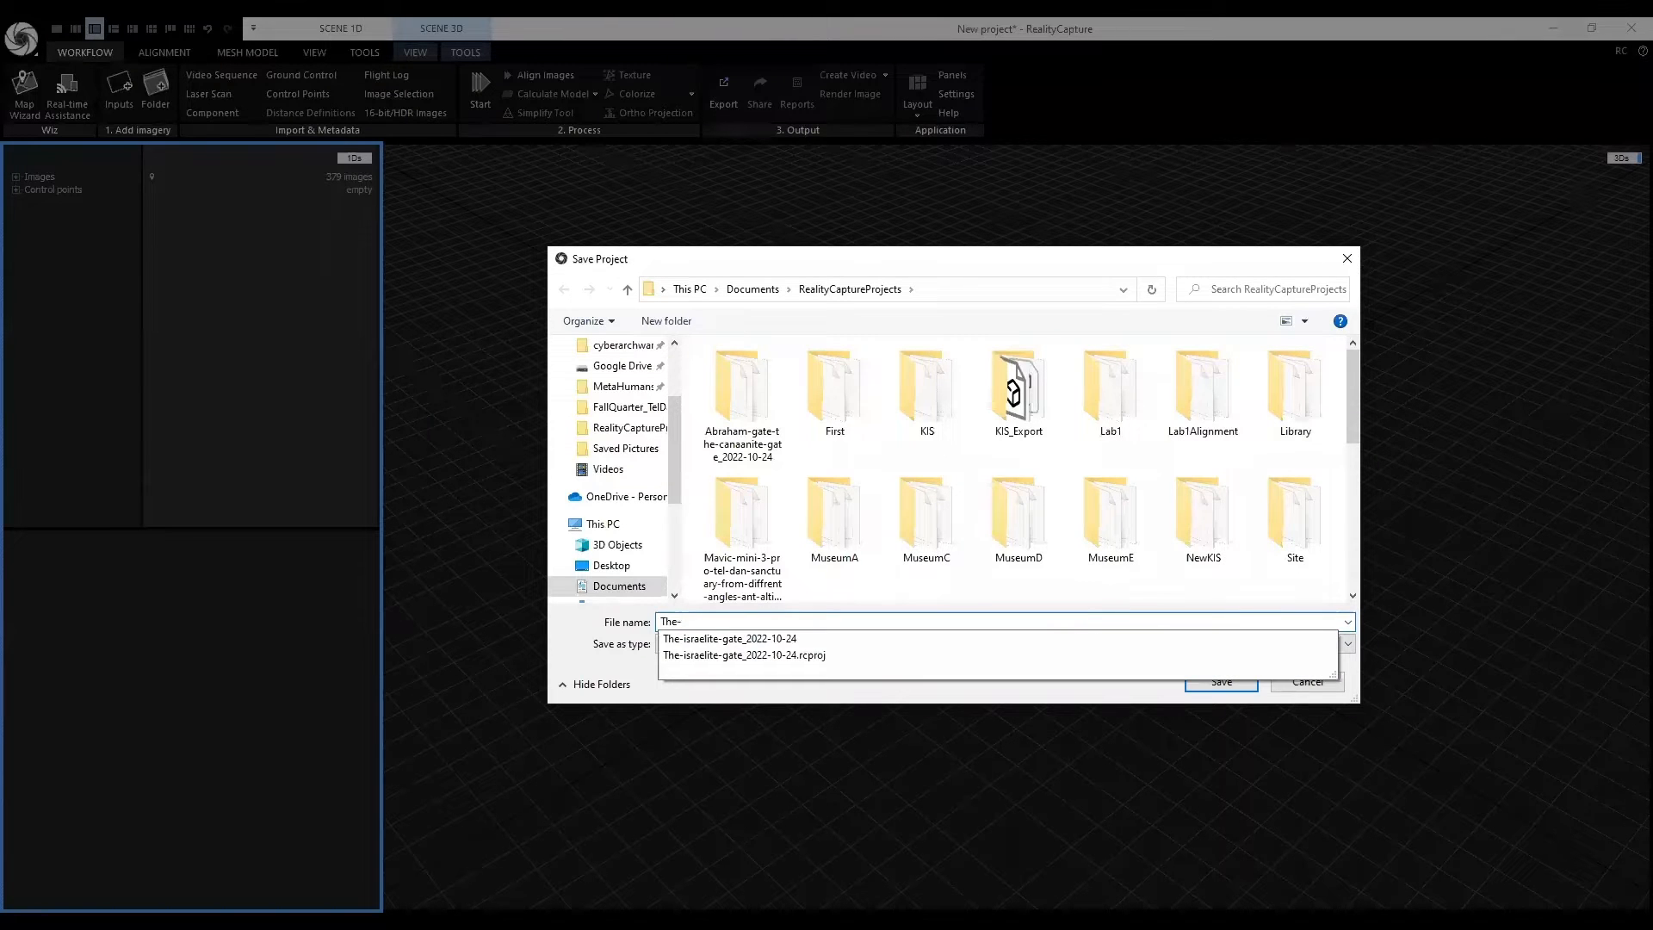
text(Israe)
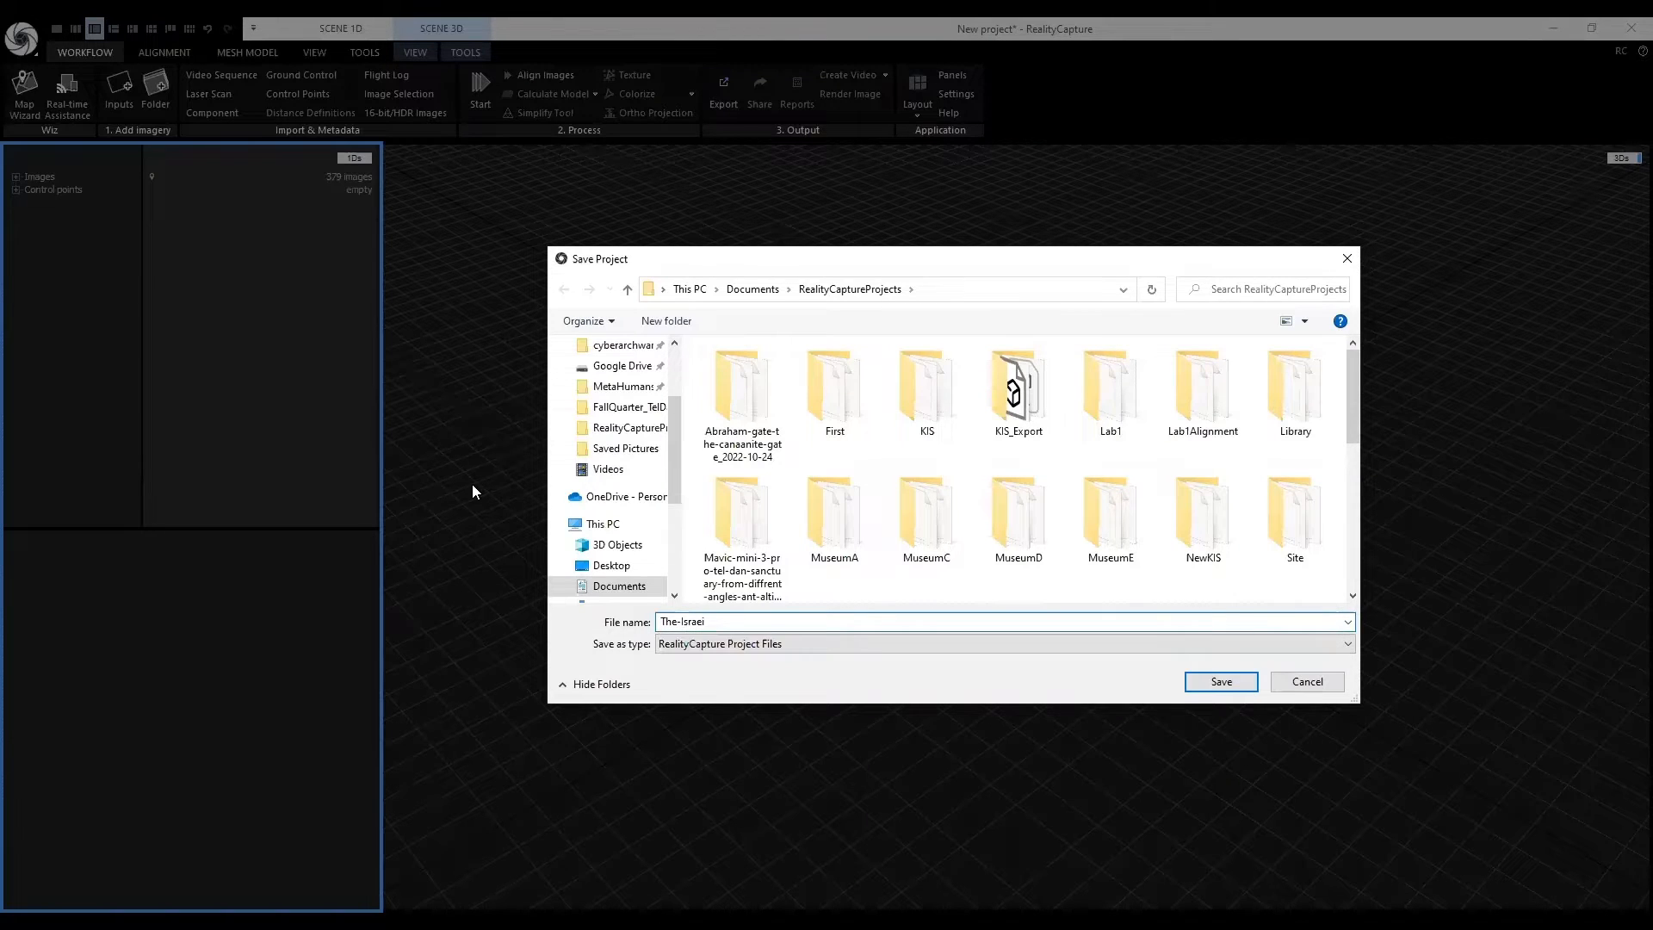
text(lite)
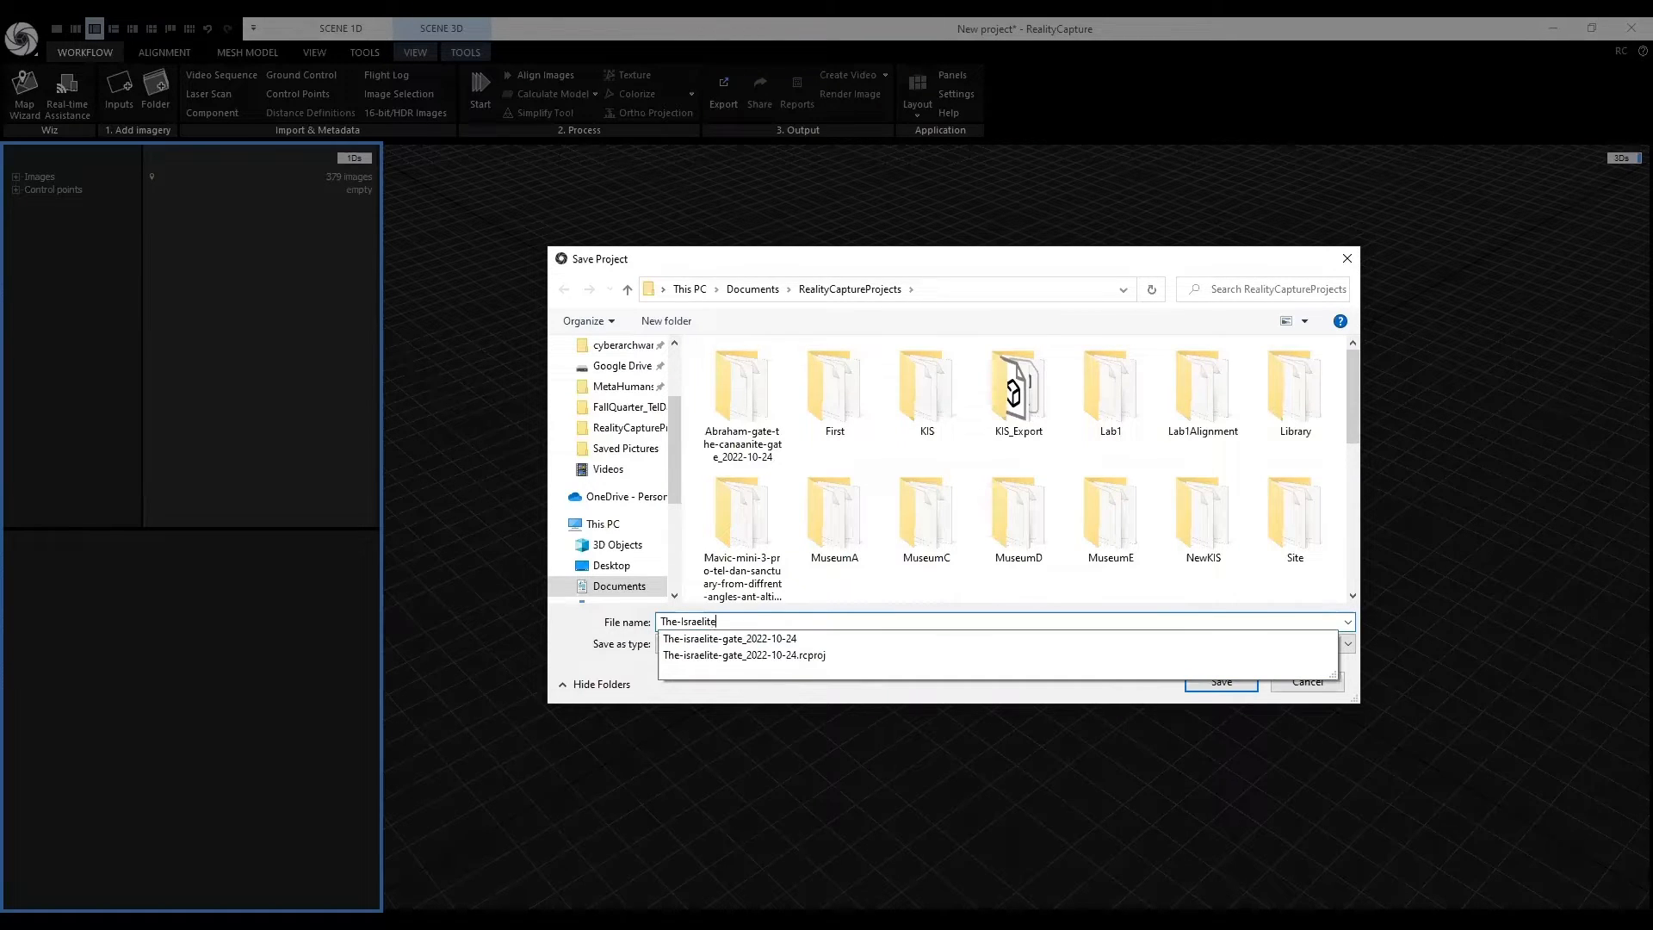
text(-Fa)
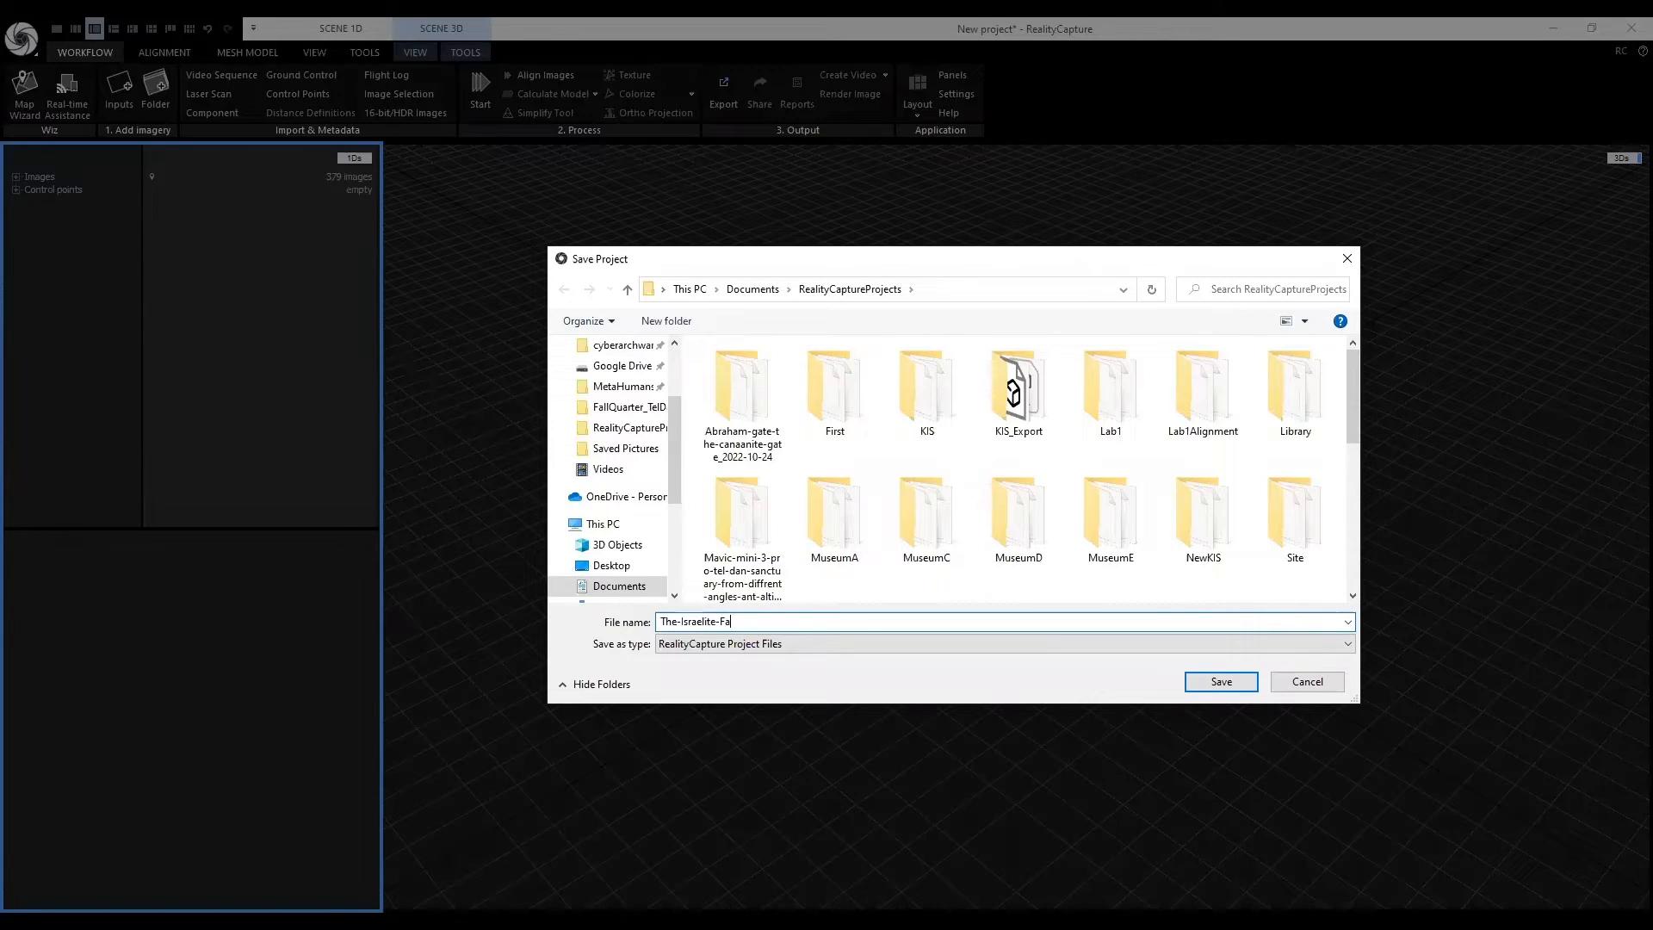
key(BackSpace)
key(BackSpace)
text(Gate)
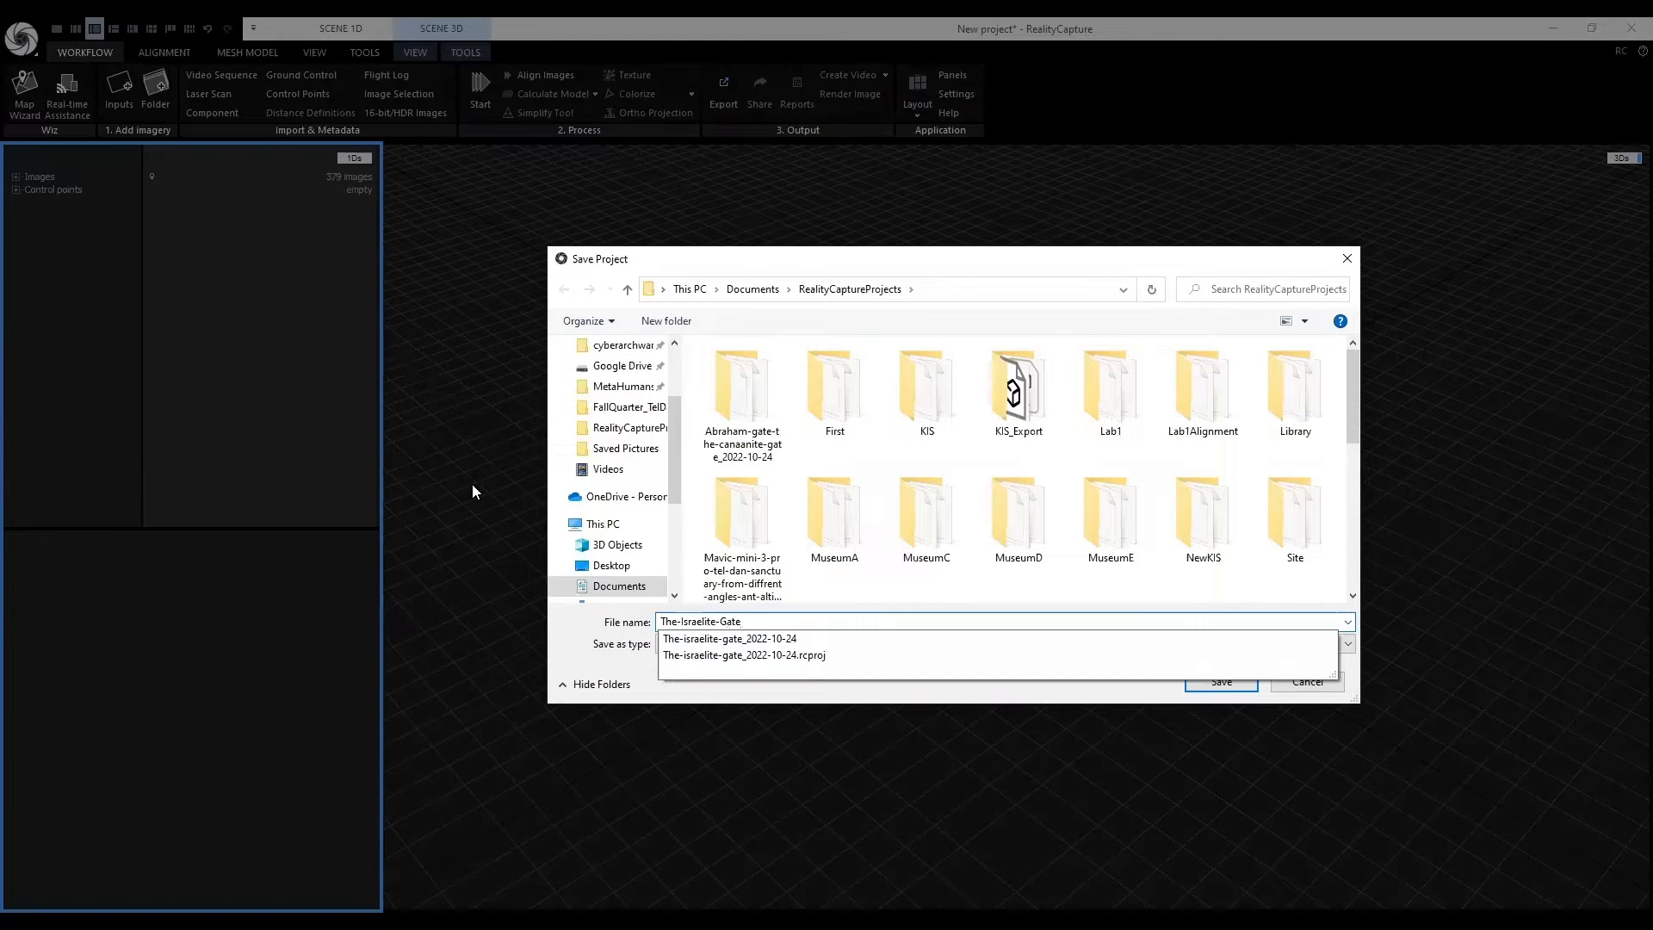
key(Return)
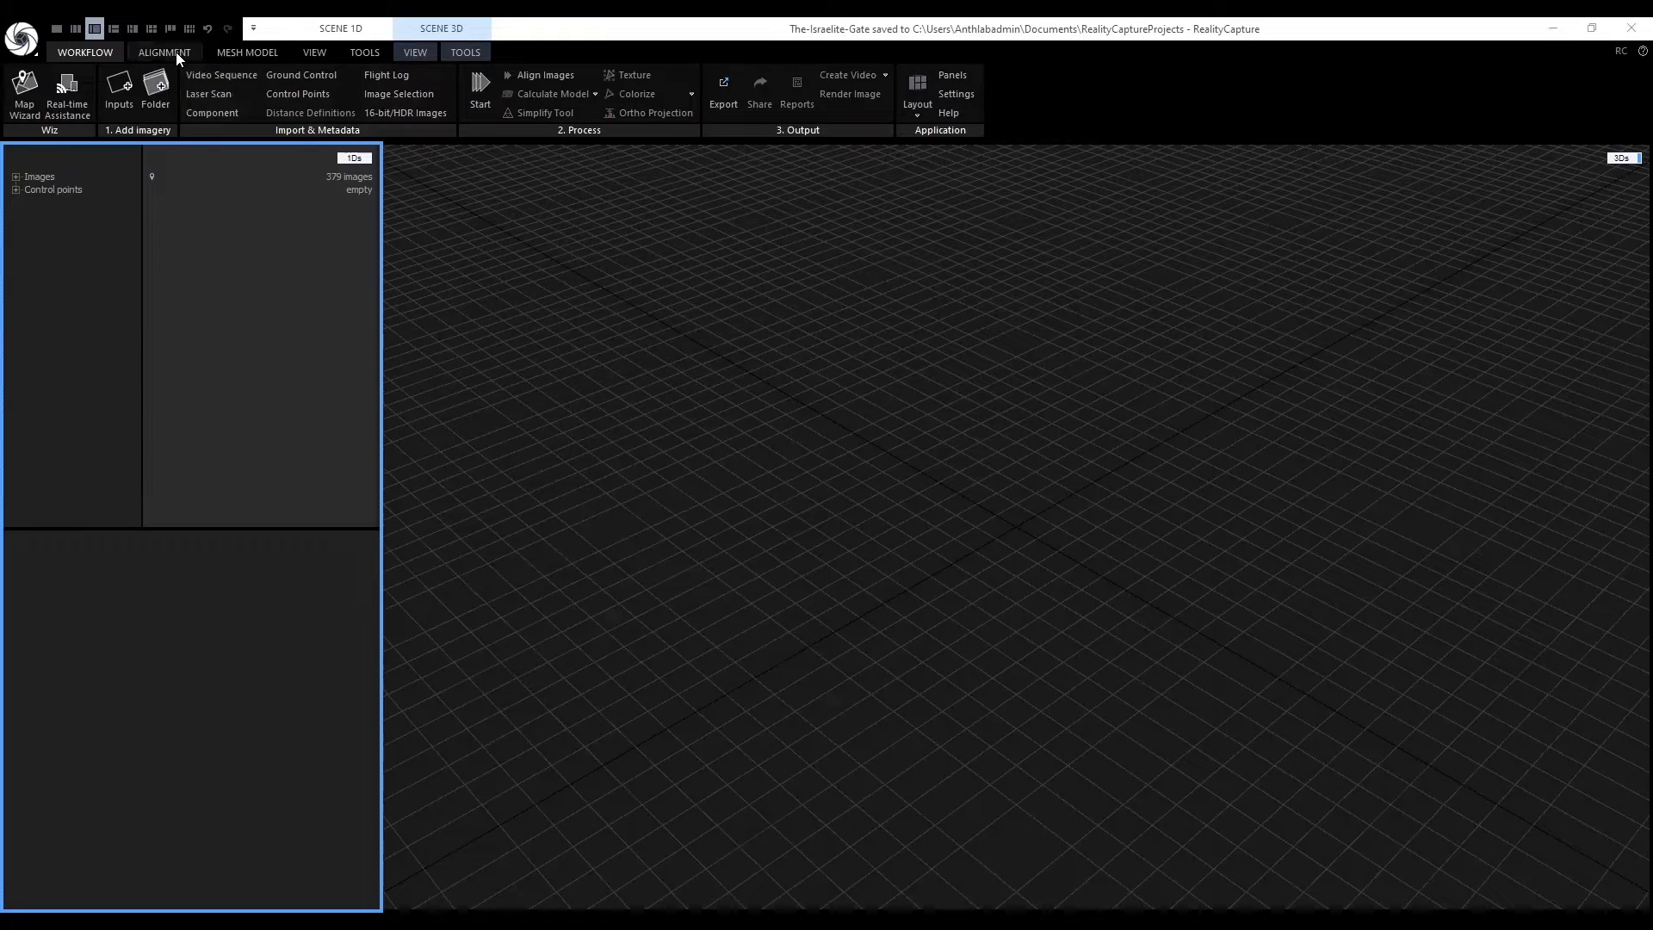
Review the alignment settings and align the 379 photos into one component with a sparse point cloud.
click(176, 52)
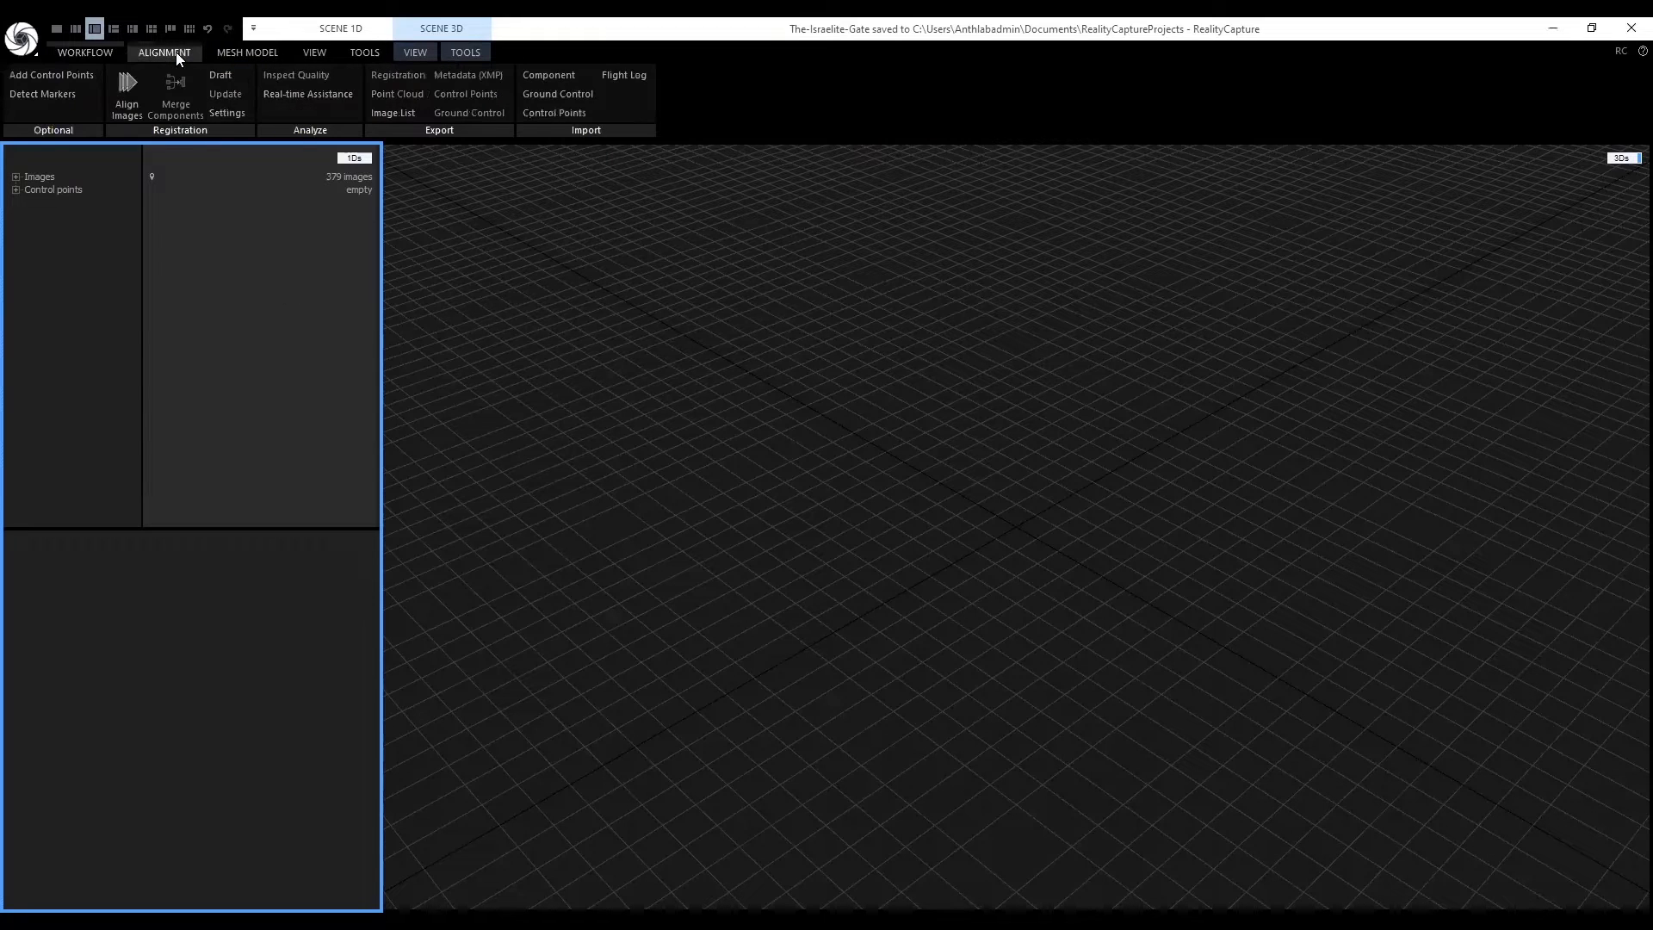
click(220, 110)
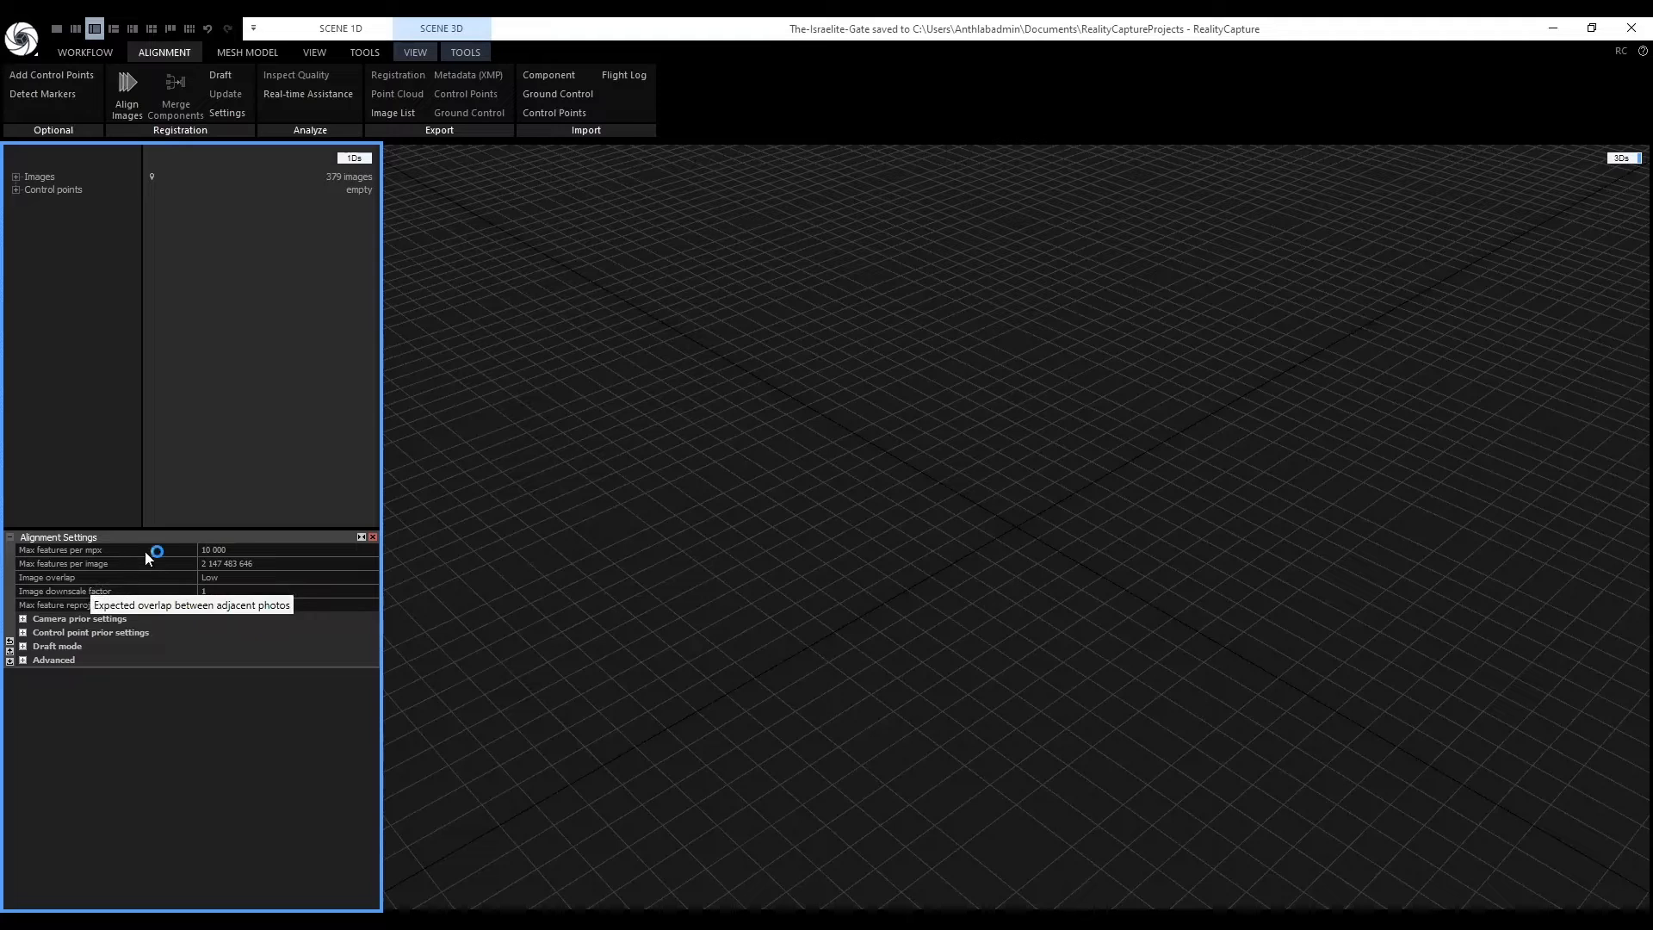
click(124, 102)
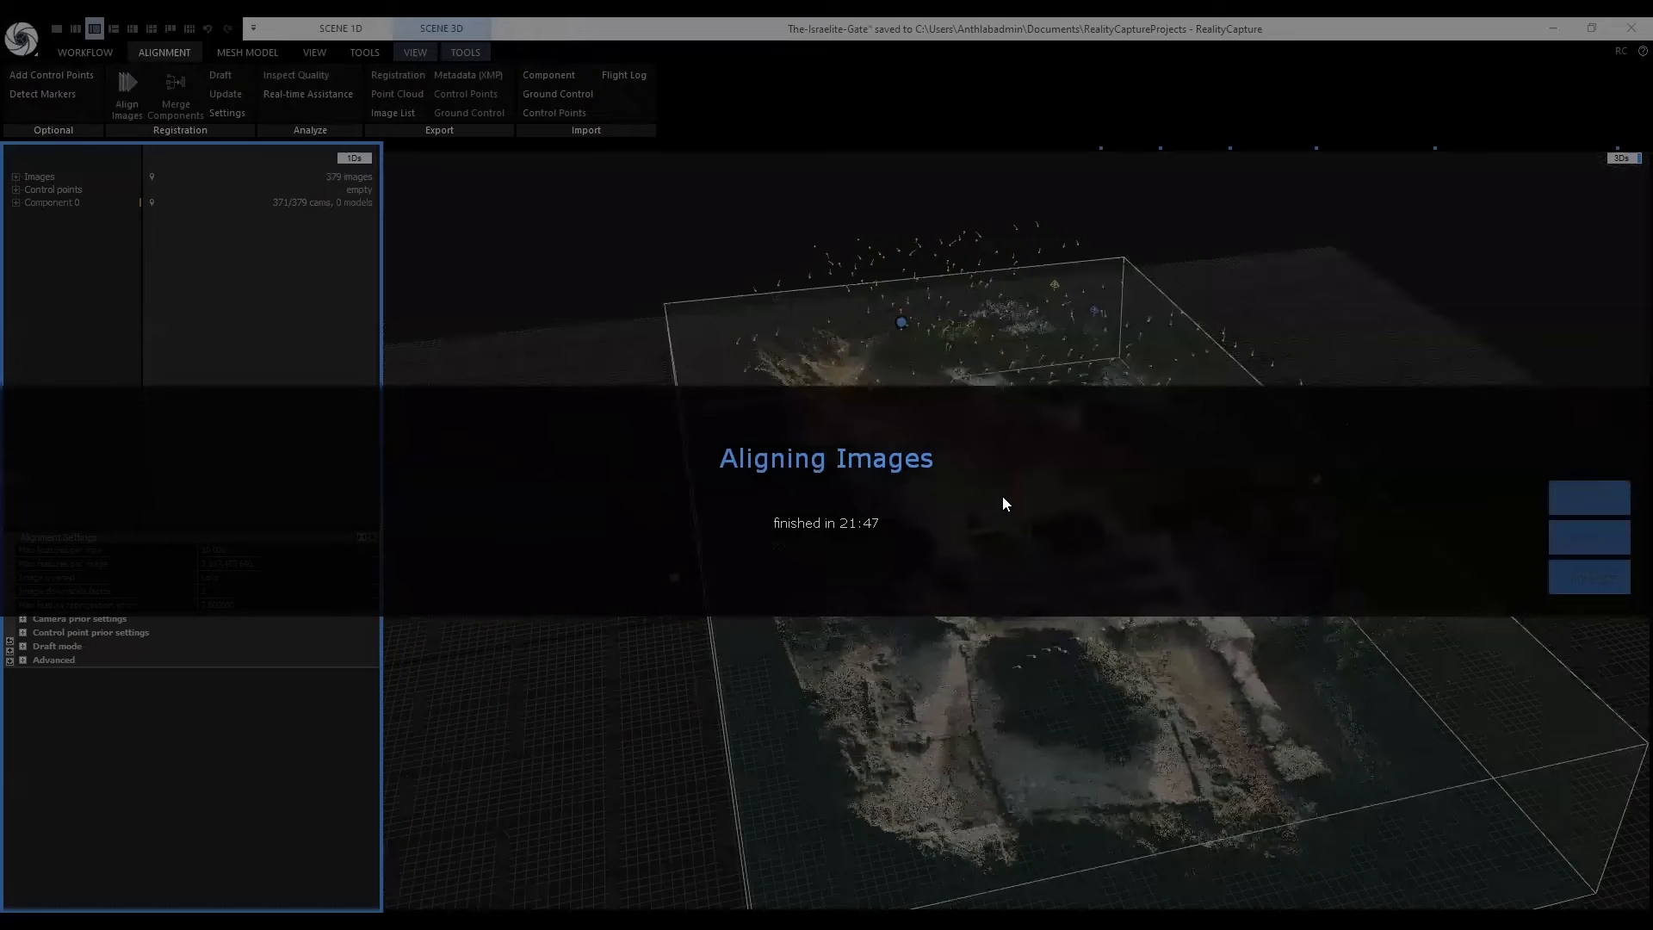
Dismiss the finish notice, orbit to a low view of the ruins and view one camera's photo.
click(1002, 497)
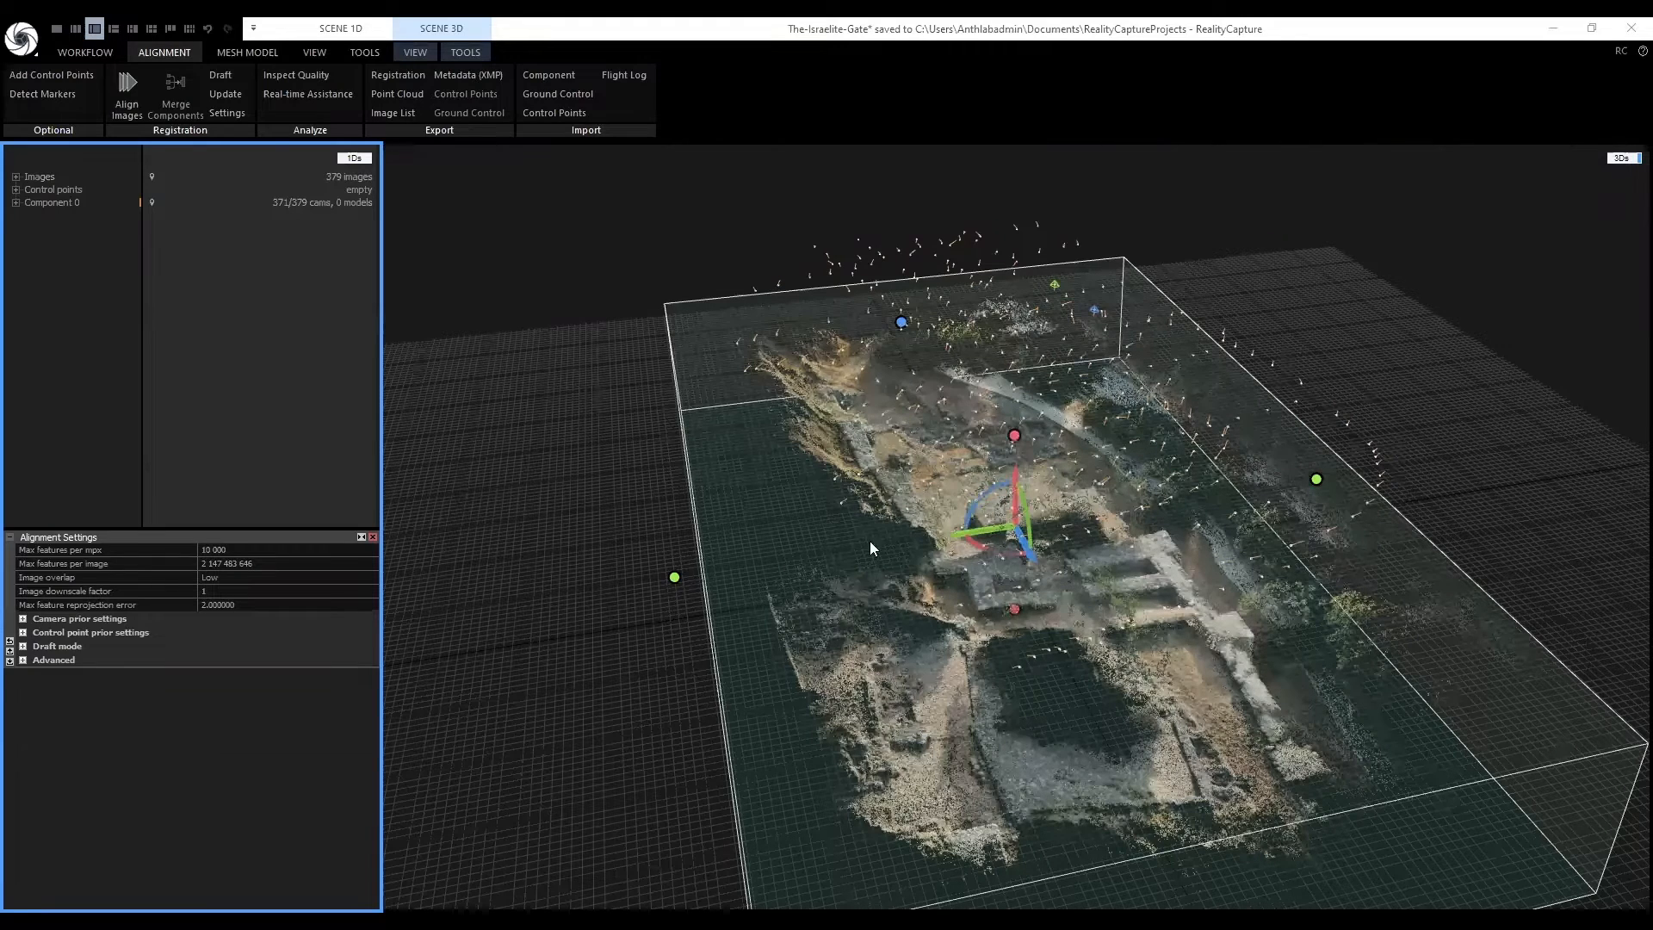
scroll(919, 547, up, 2)
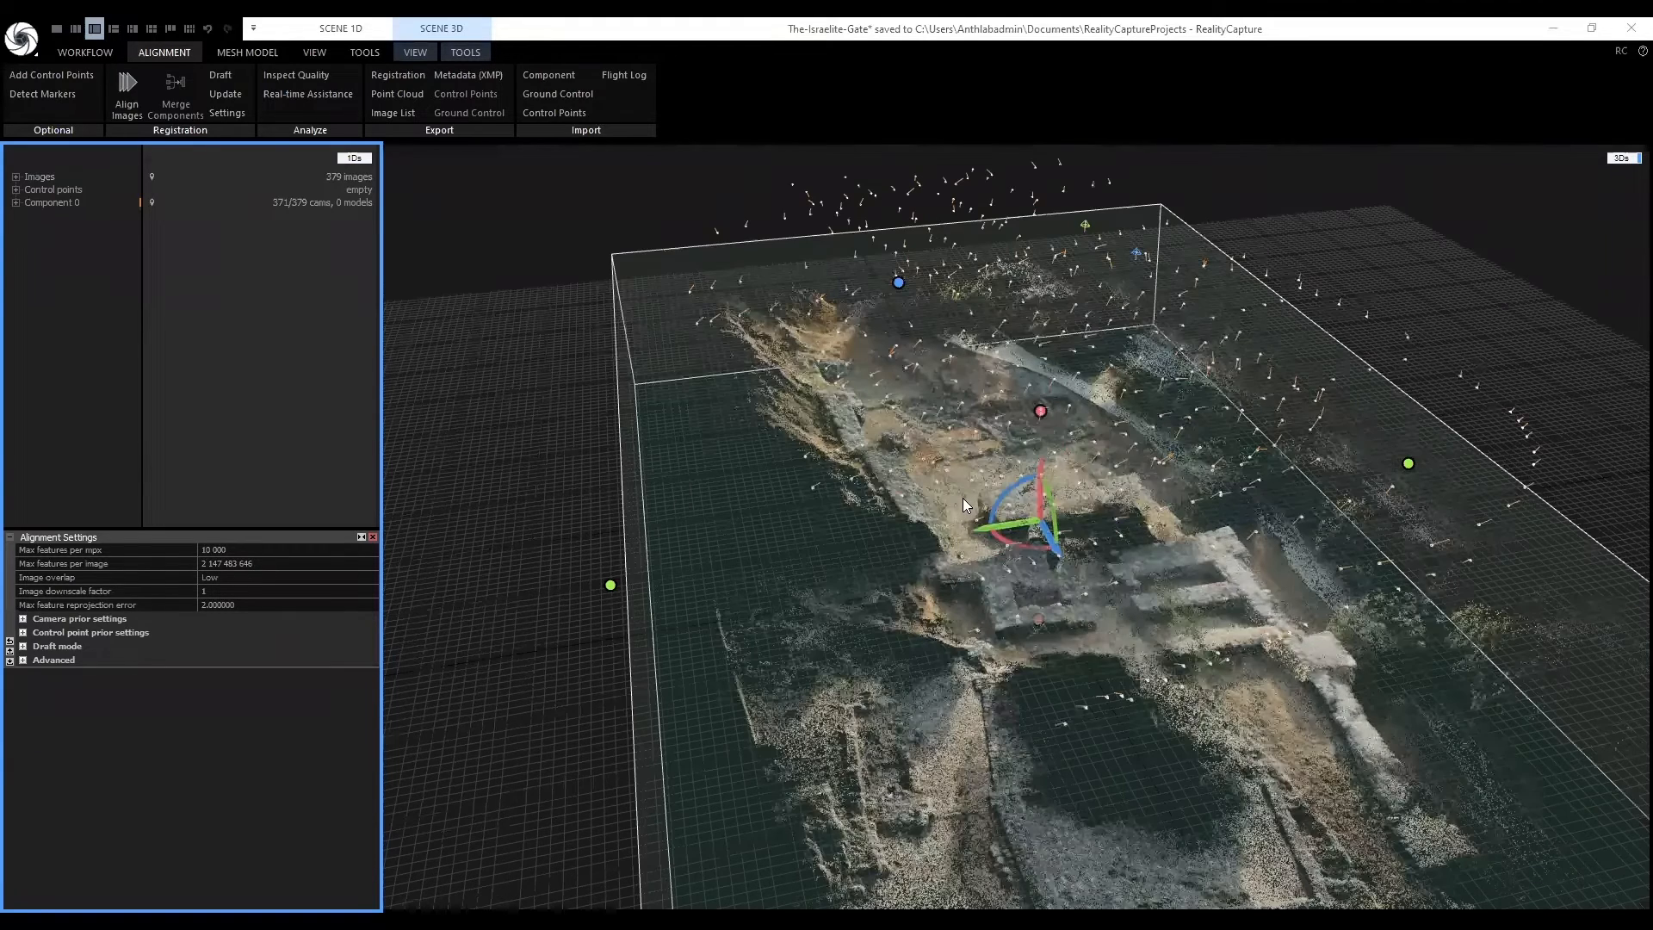
drag(1162, 460, 1170, 502)
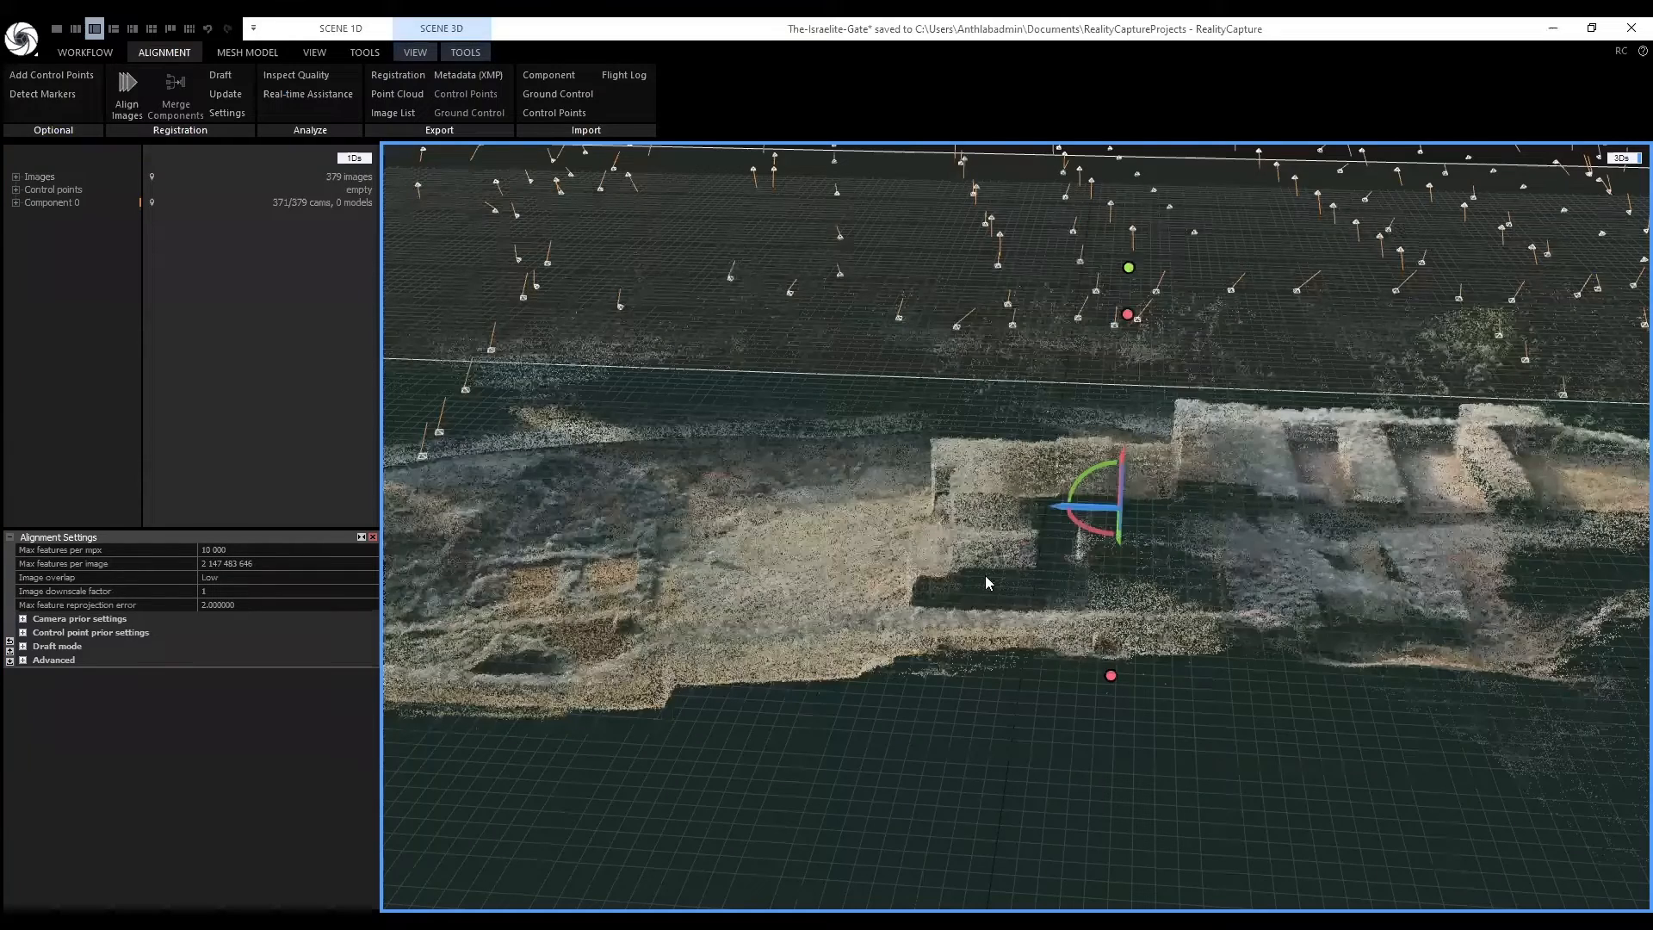
scroll(985, 584, up, 3)
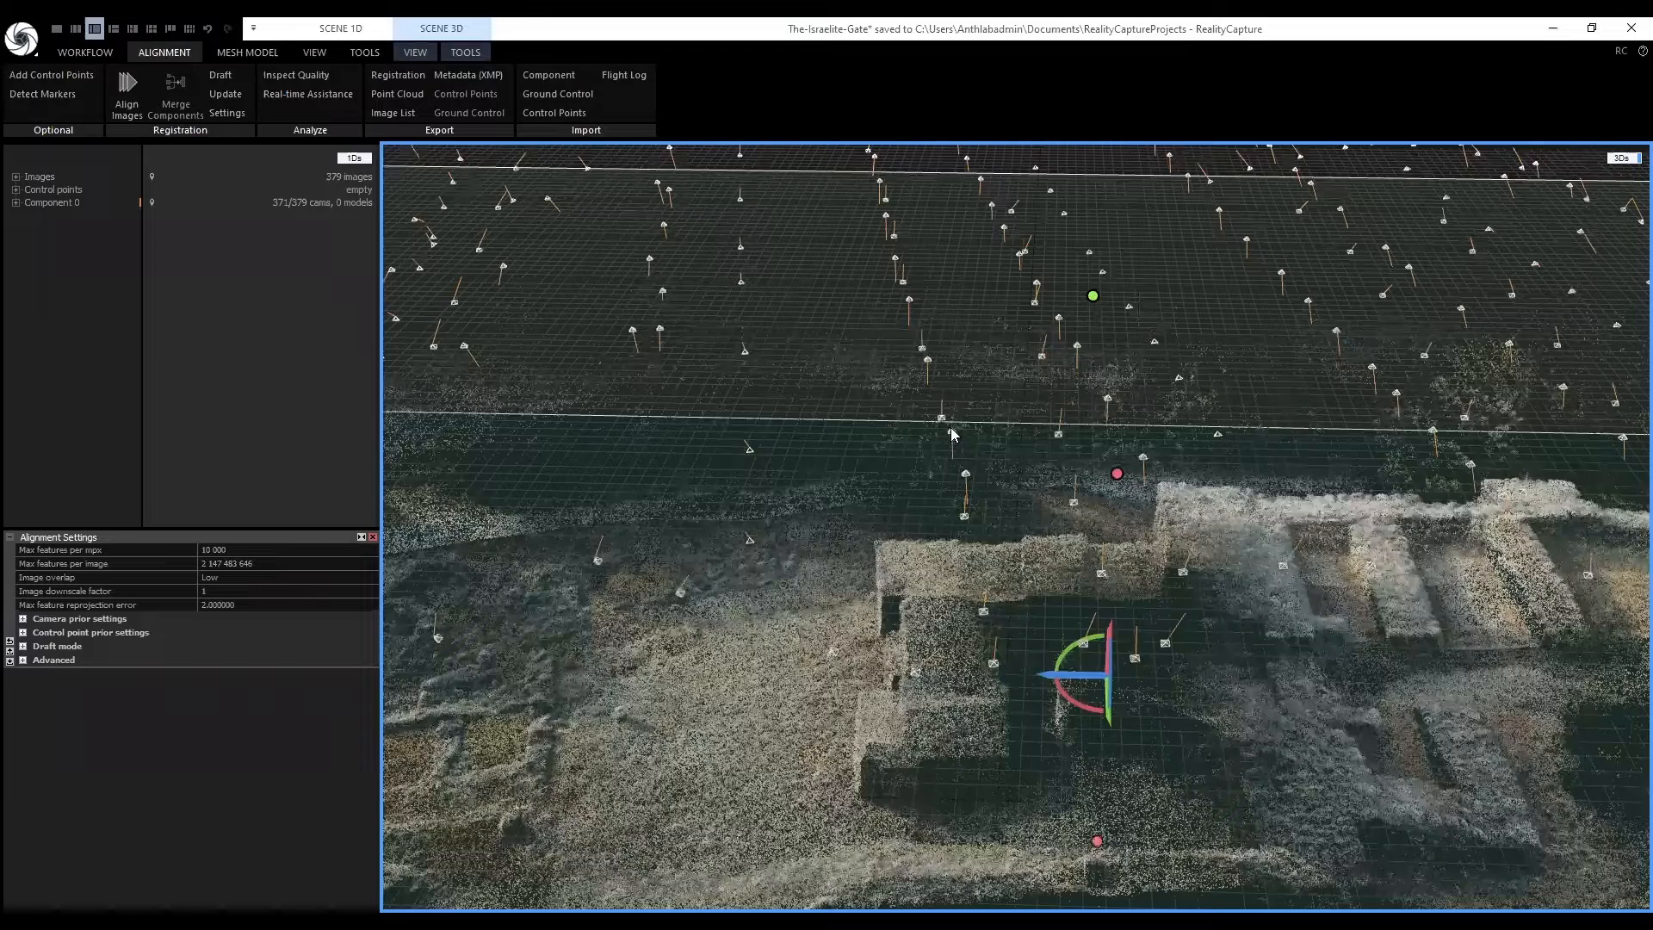
double_click(951, 430)
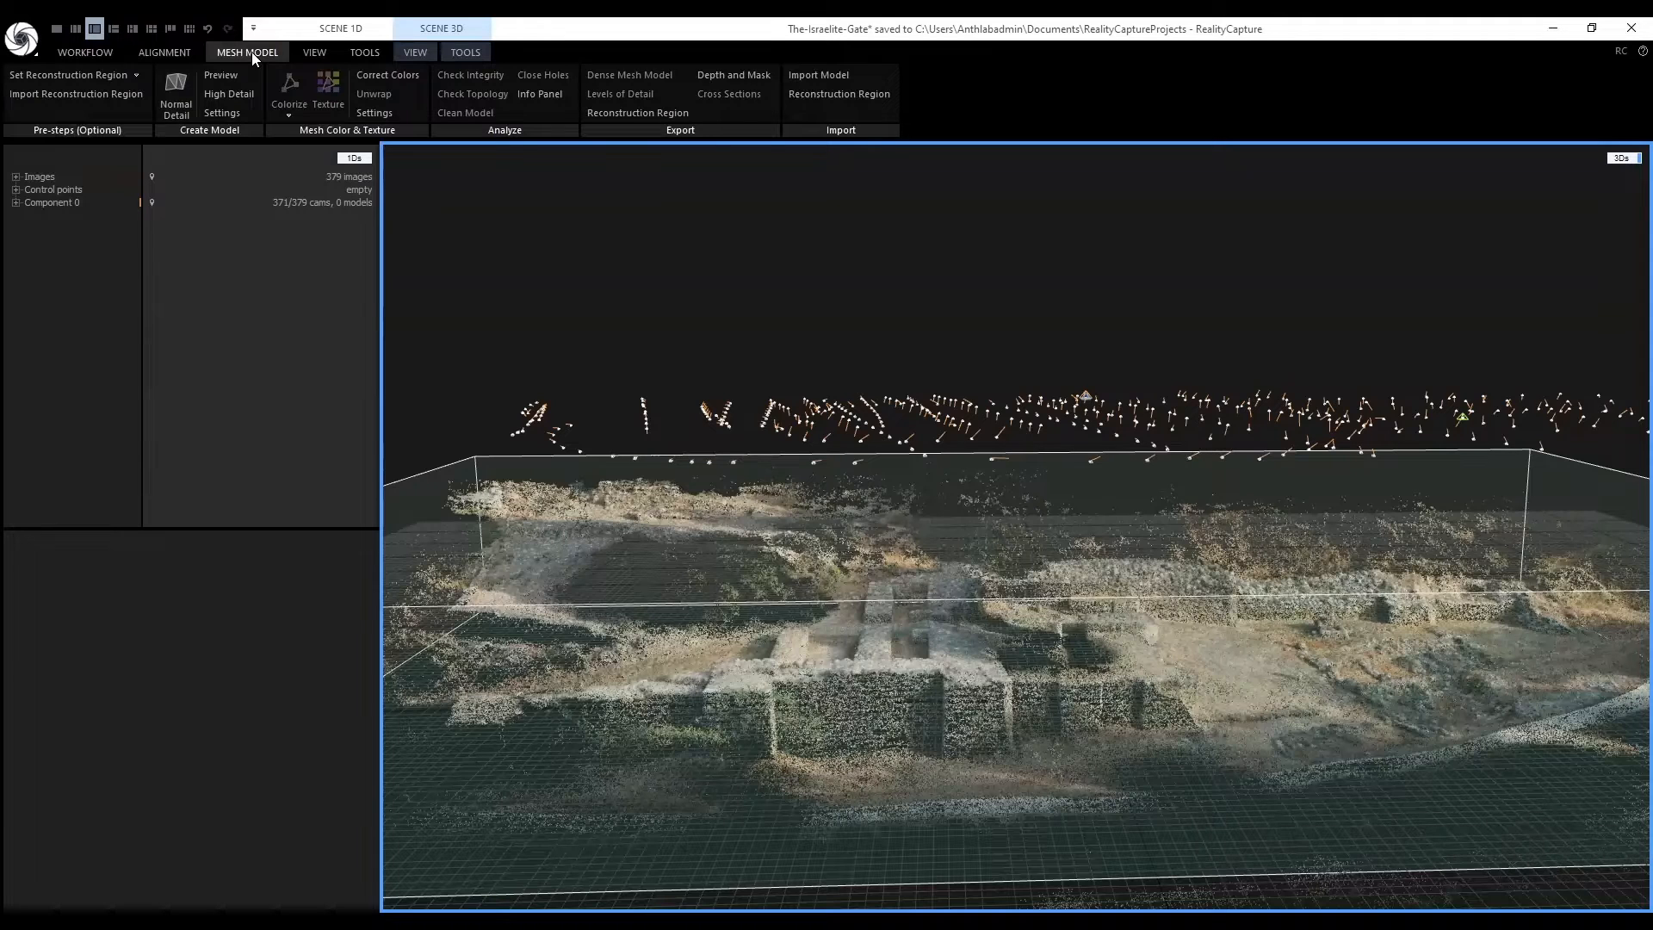
Calculate a normal-detail mesh of the gate component.
click(177, 97)
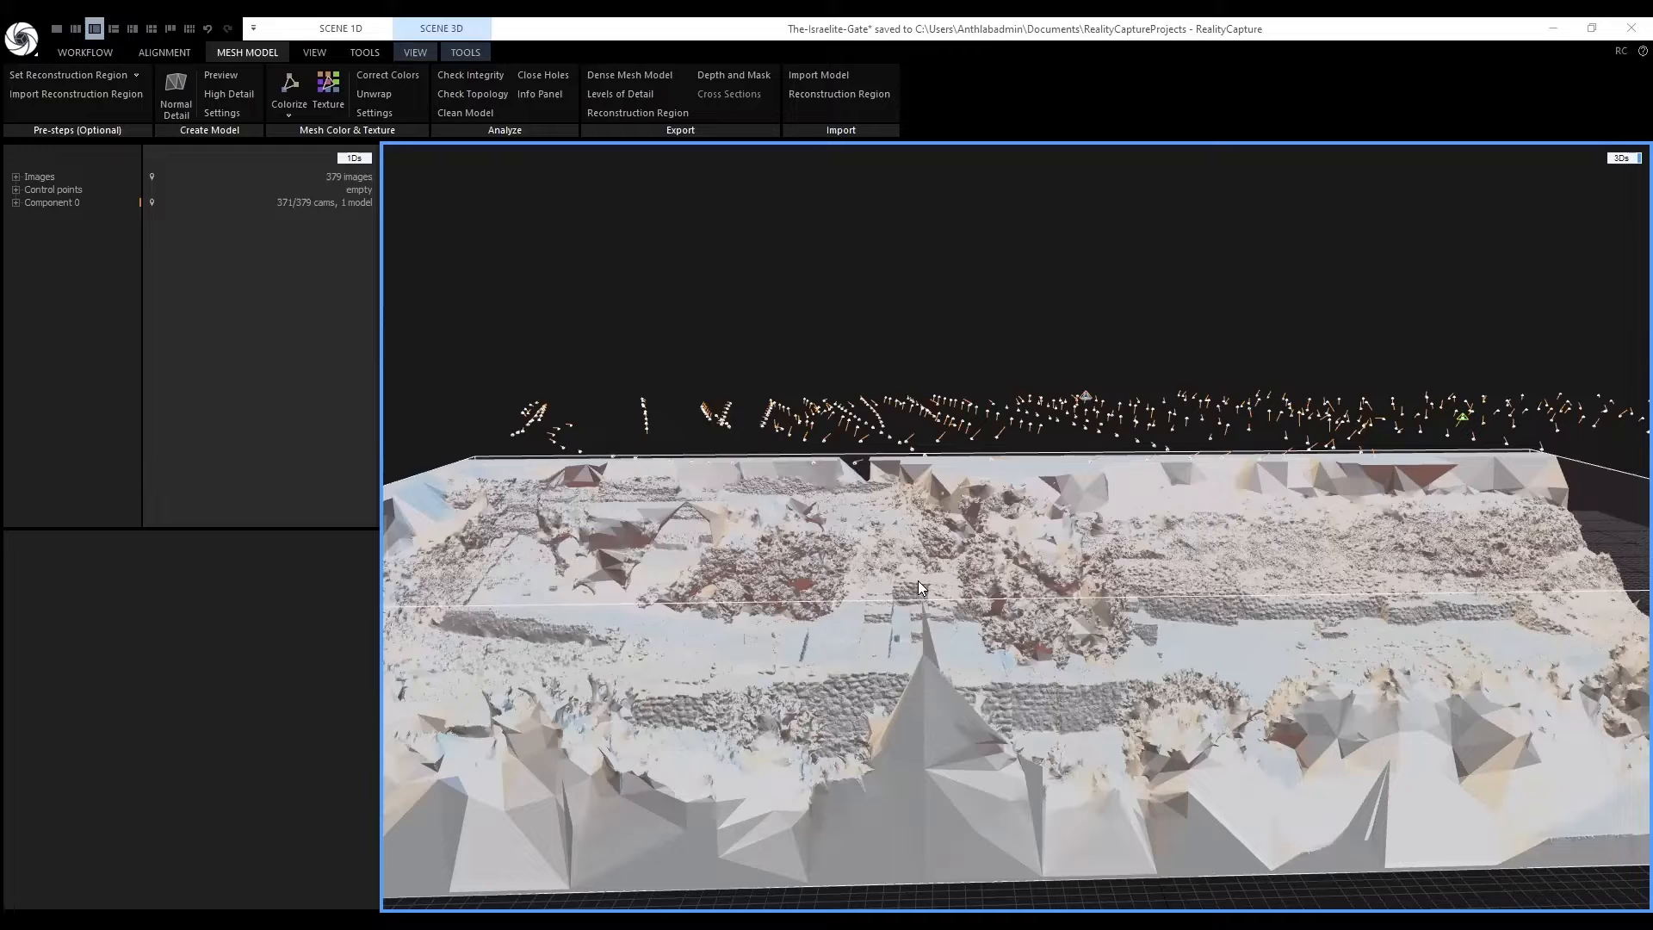
mouse_move(918, 580)
mouse_down()
mouse_move(921, 632)
mouse_move(910, 611)
mouse_move(944, 591)
mouse_move(1070, 563)
mouse_move(782, 586)
mouse_move(806, 620)
mouse_up()
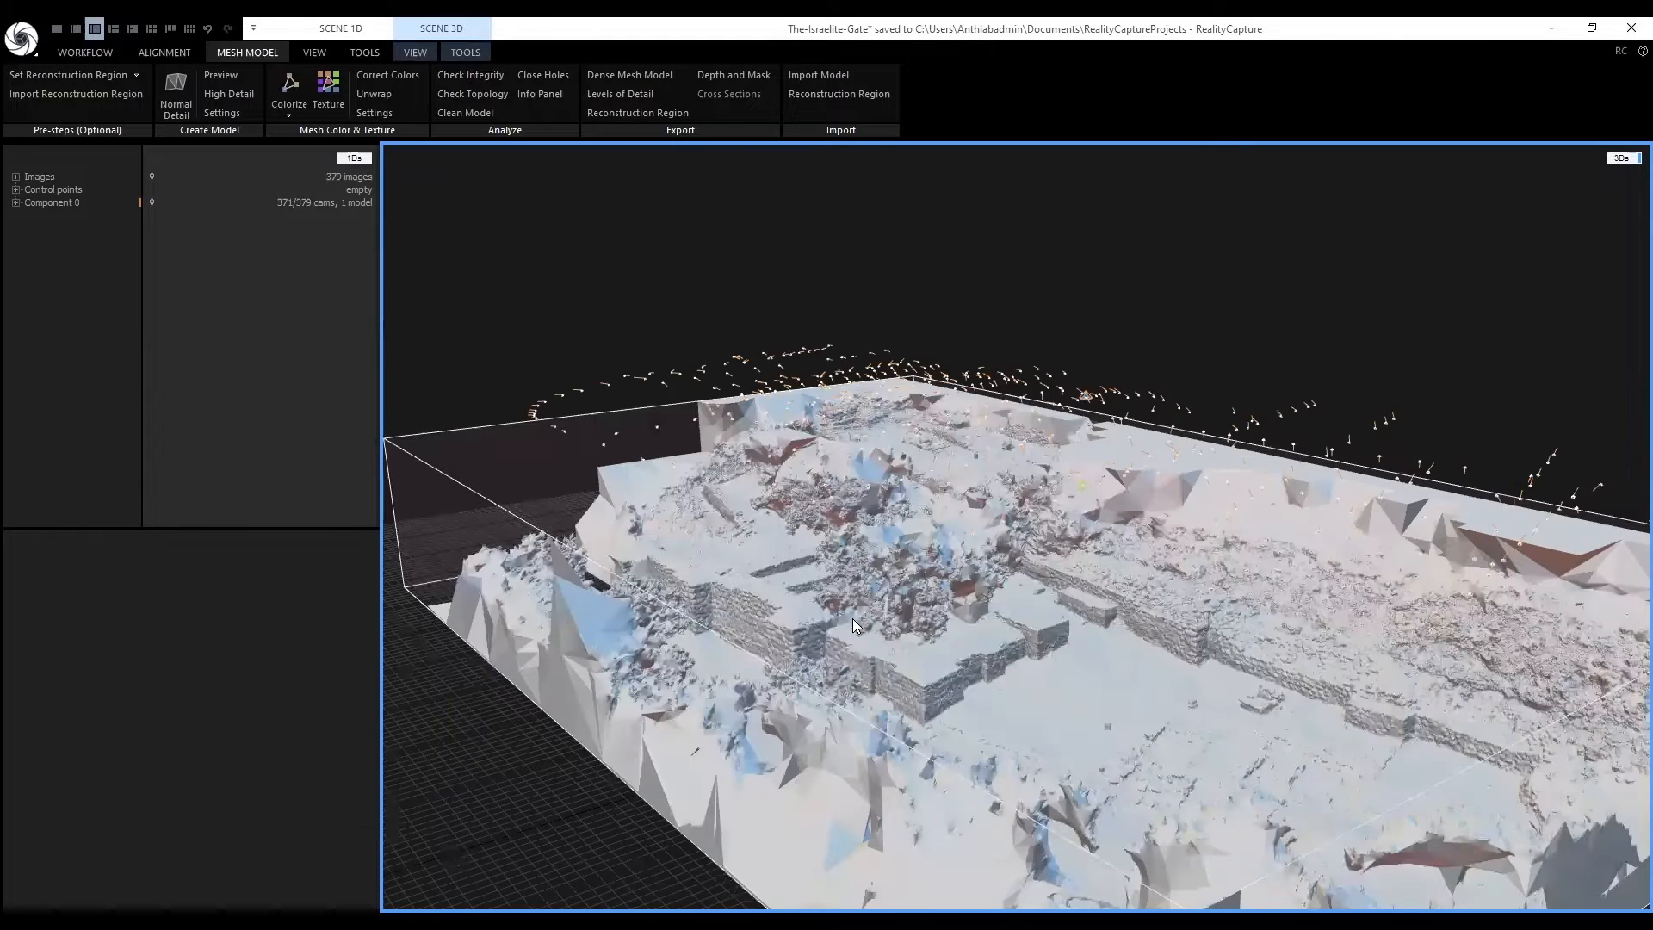
scroll(910, 619, up, 3)
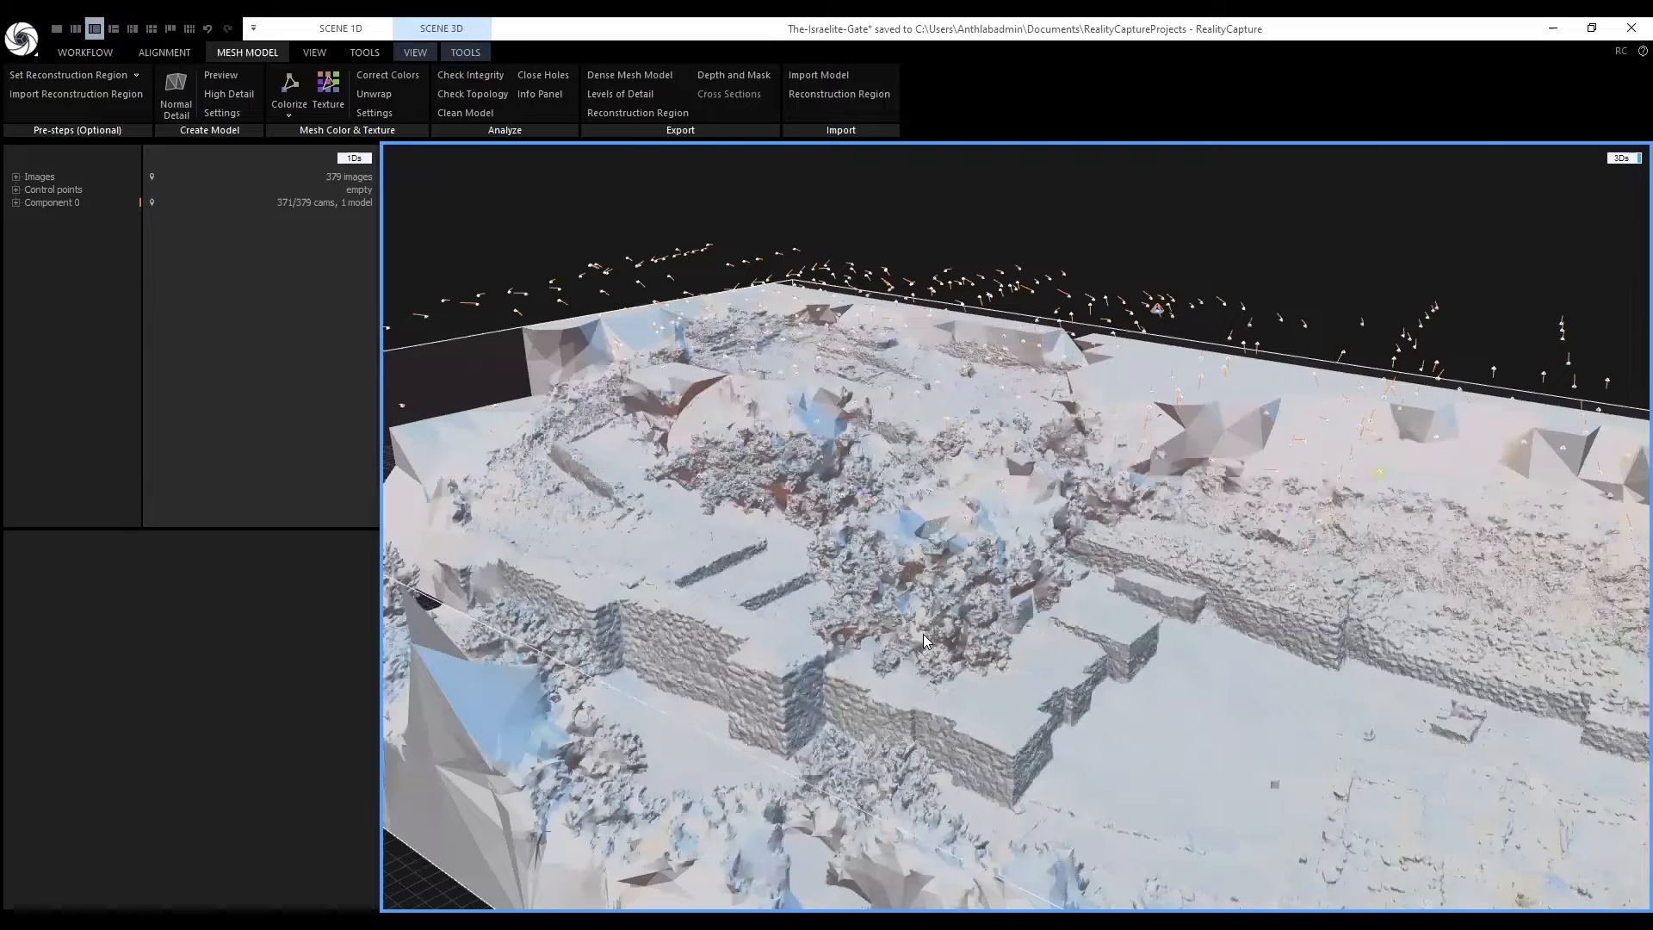
scroll(924, 634, up, 3)
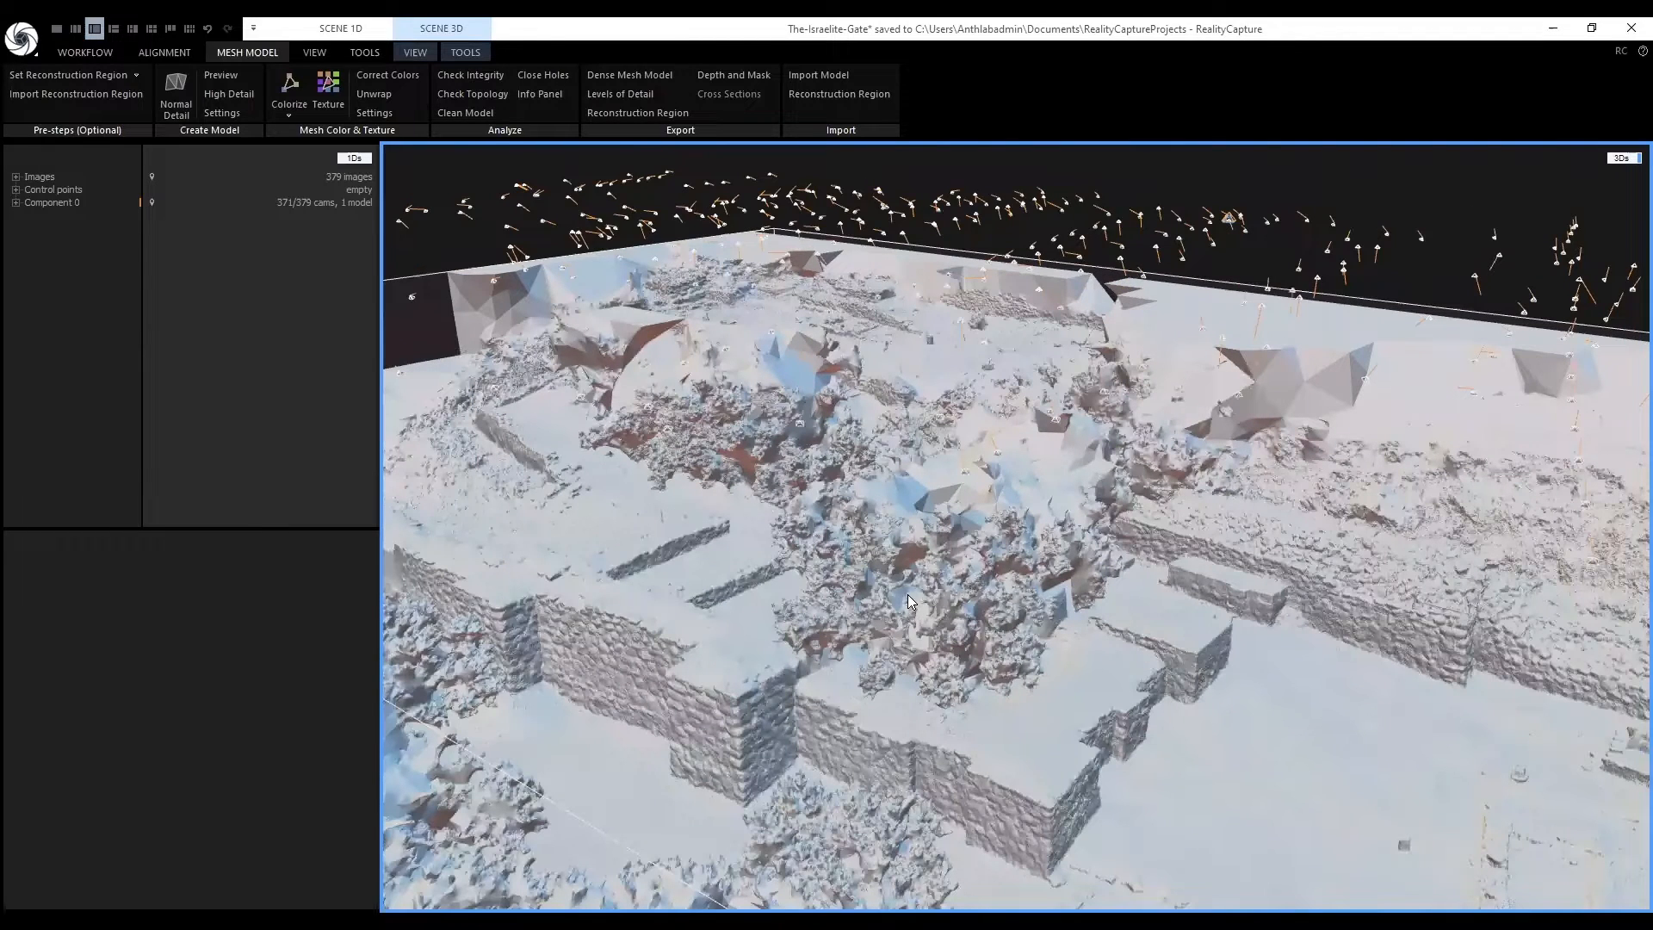
drag(908, 594, 1082, 507)
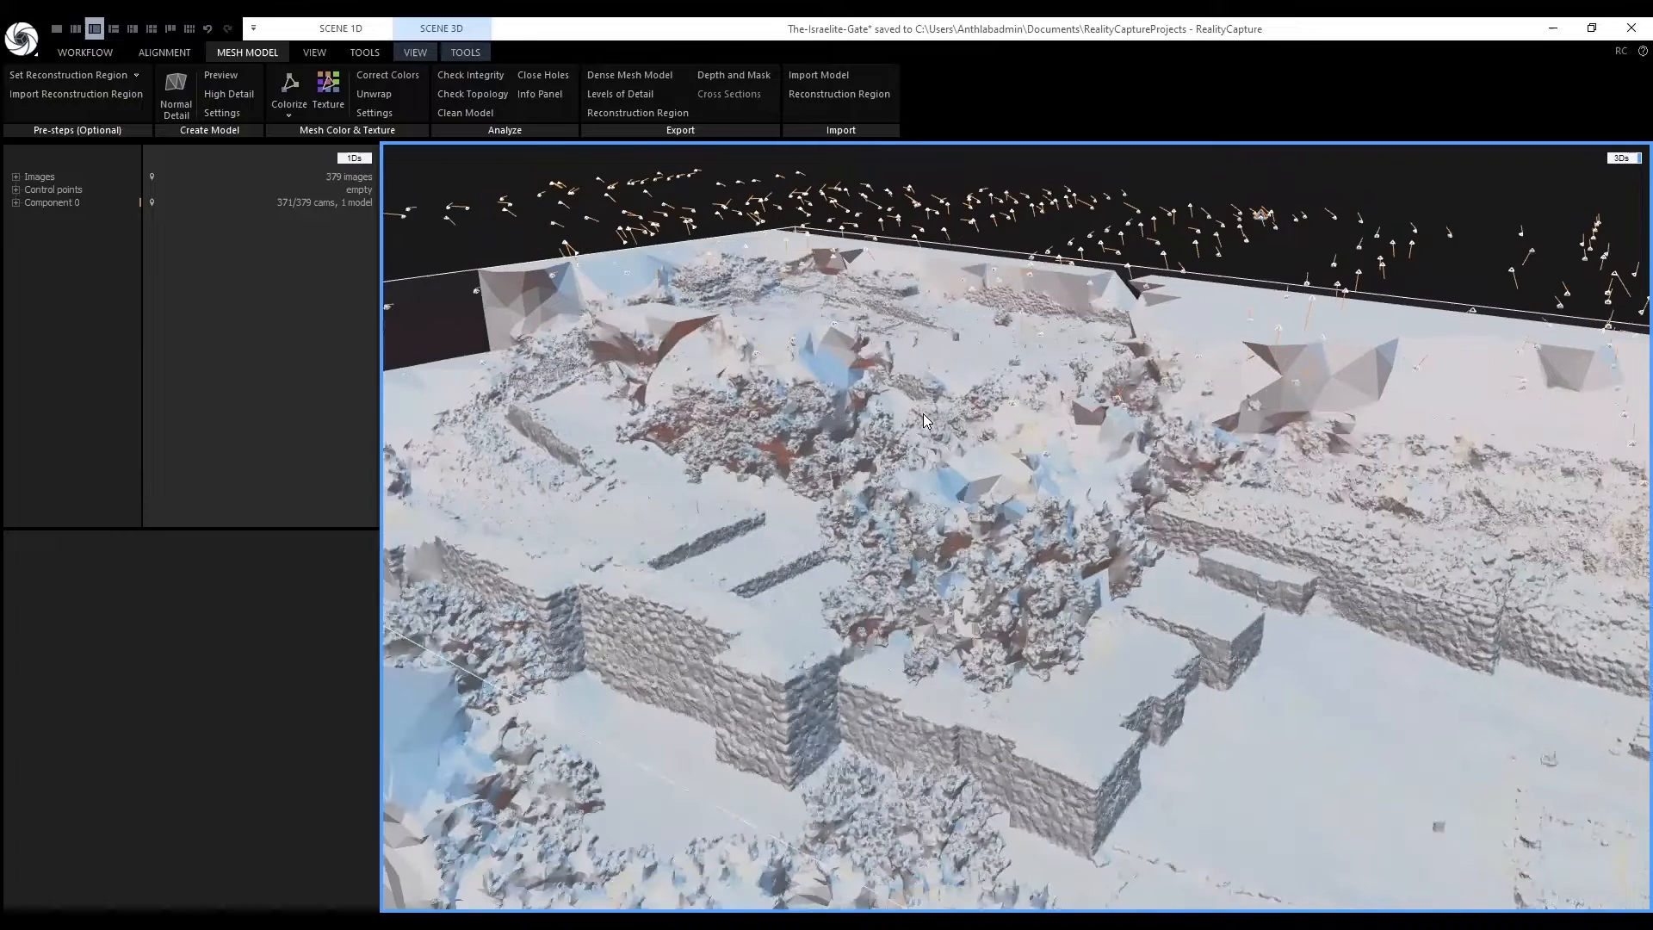
scroll(923, 414, down, 3)
scroll(971, 445, up, 3)
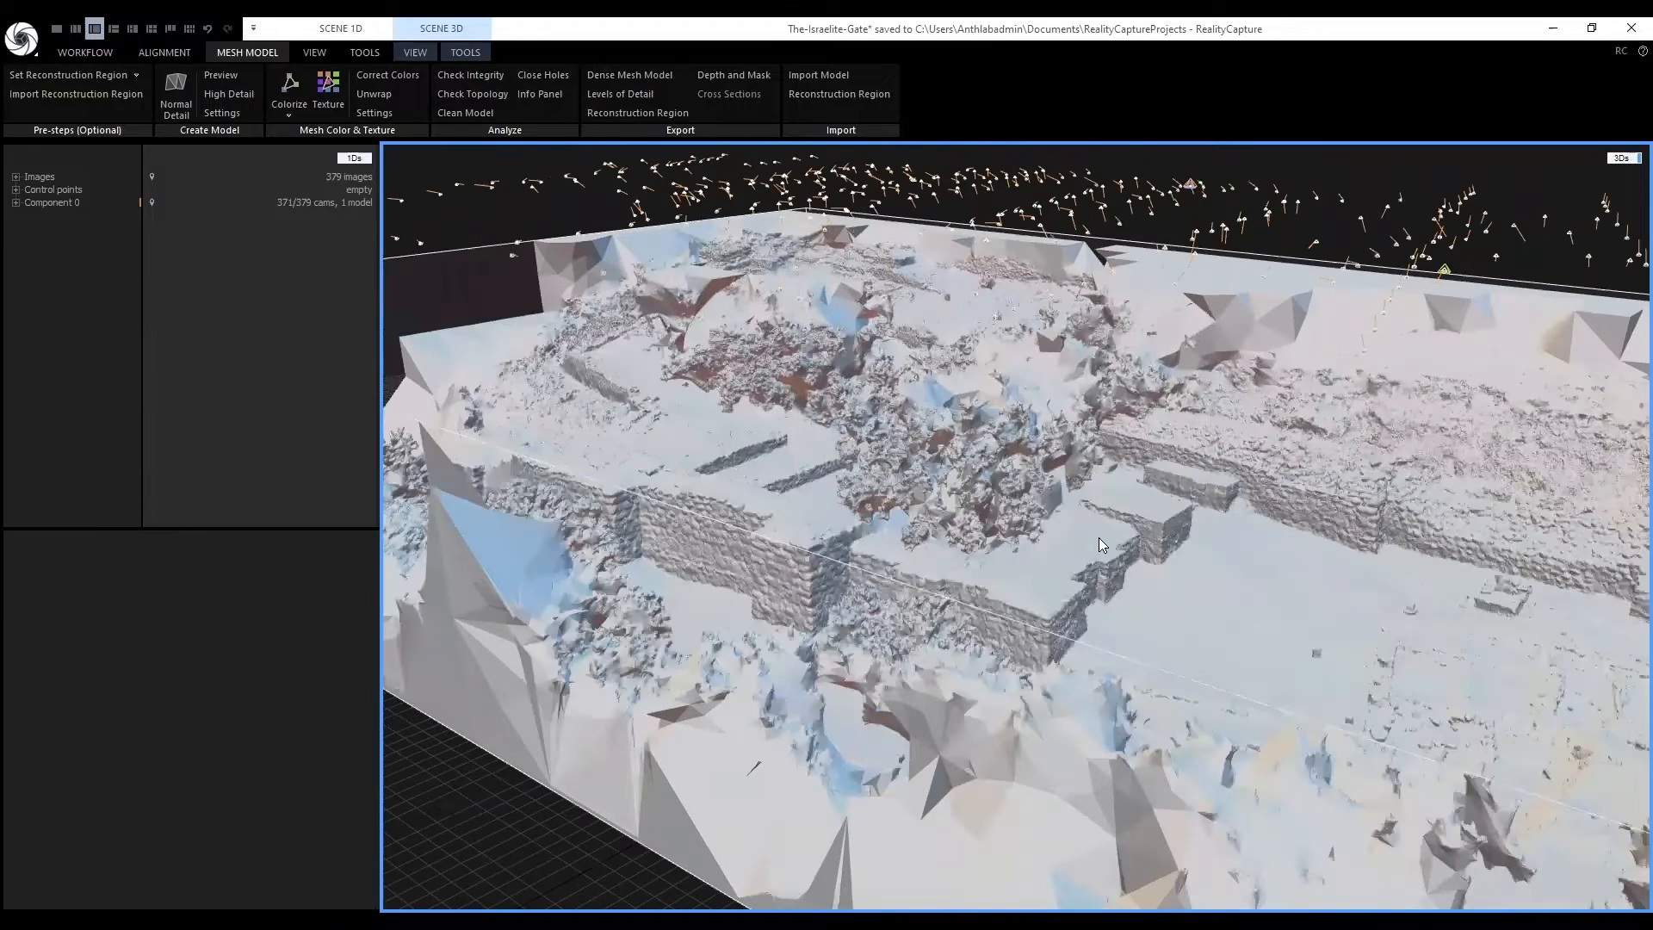
scroll(929, 560, up, 2)
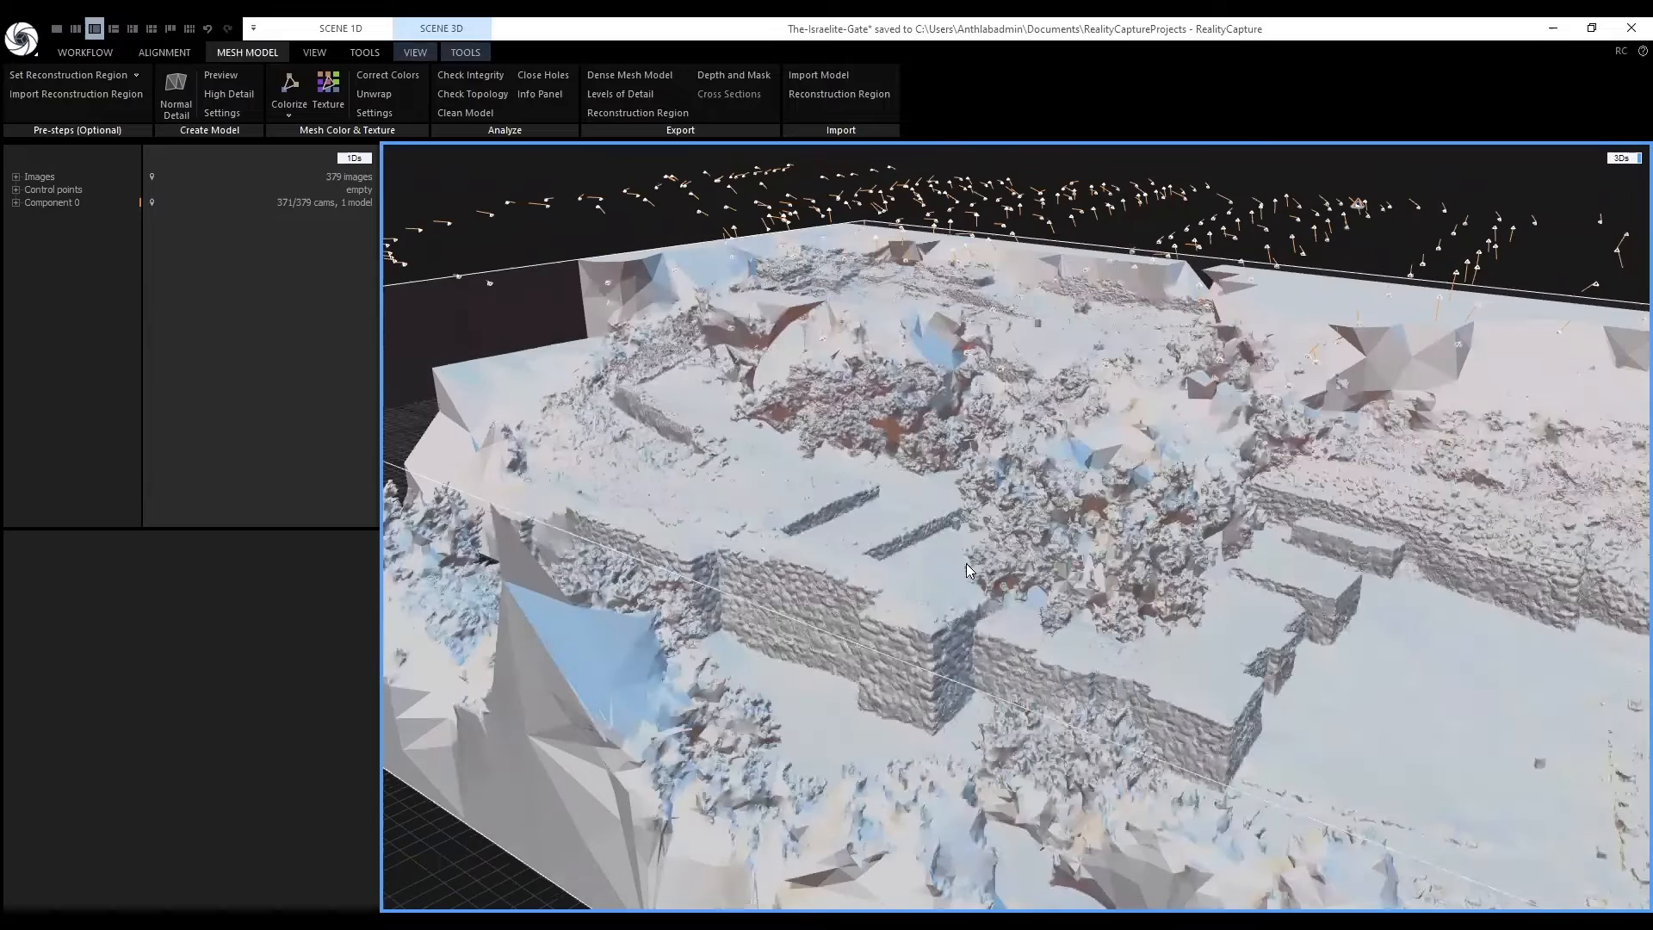
right_drag(966, 564, 958, 559)
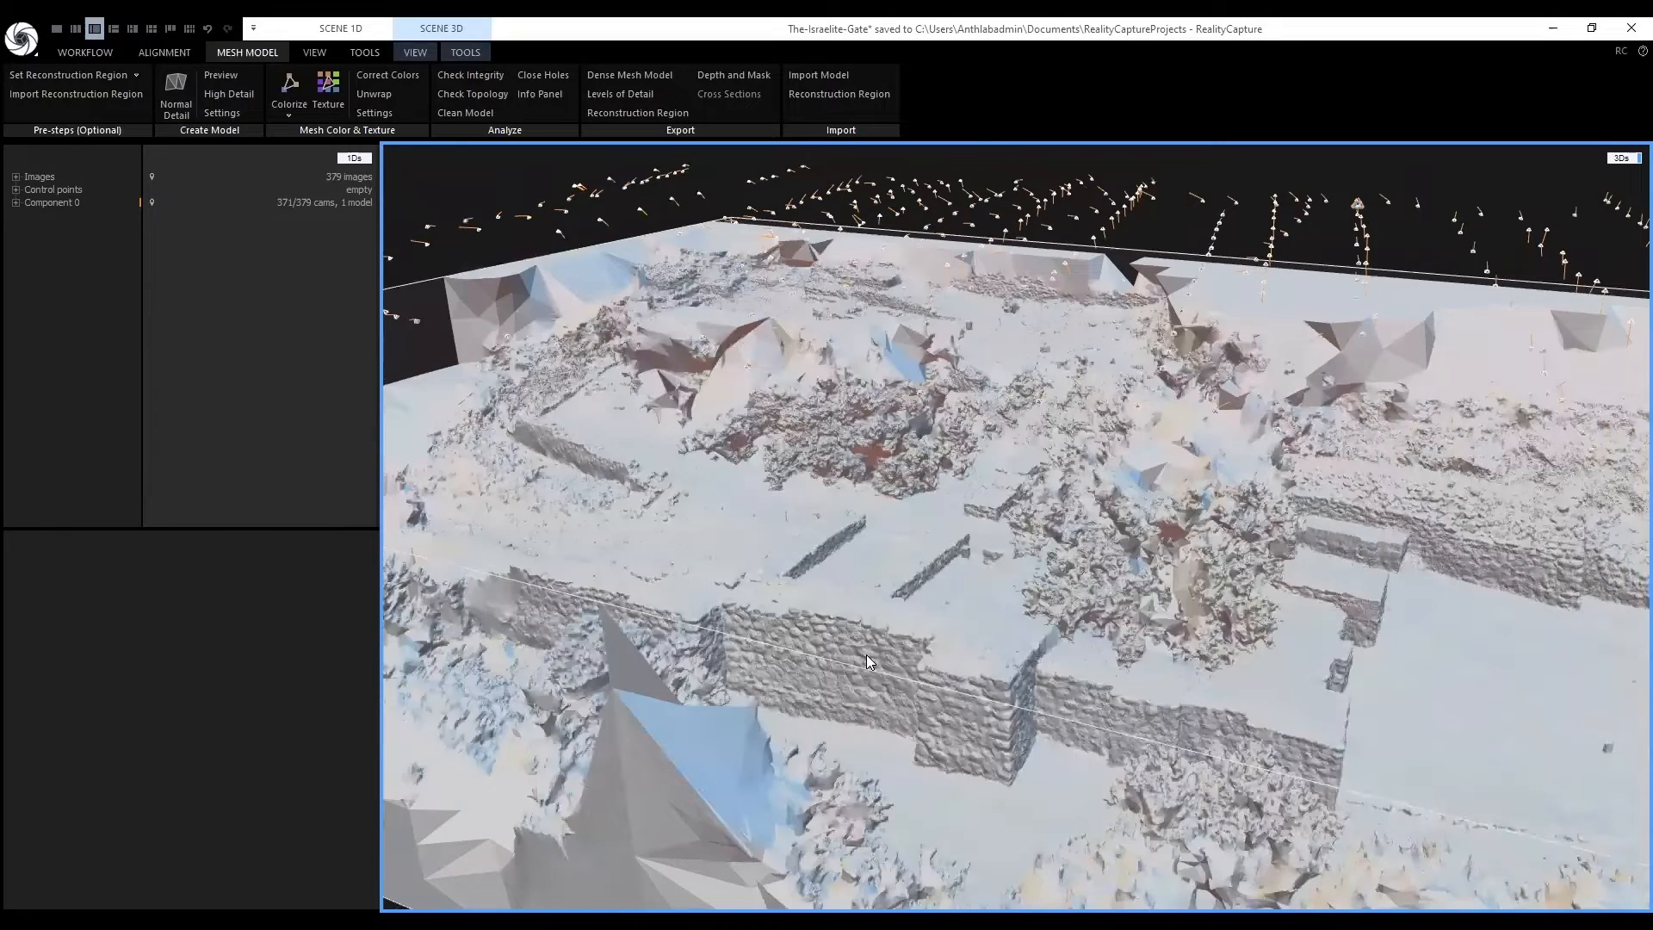
scroll(868, 655, up, 3)
scroll(890, 650, down, 2)
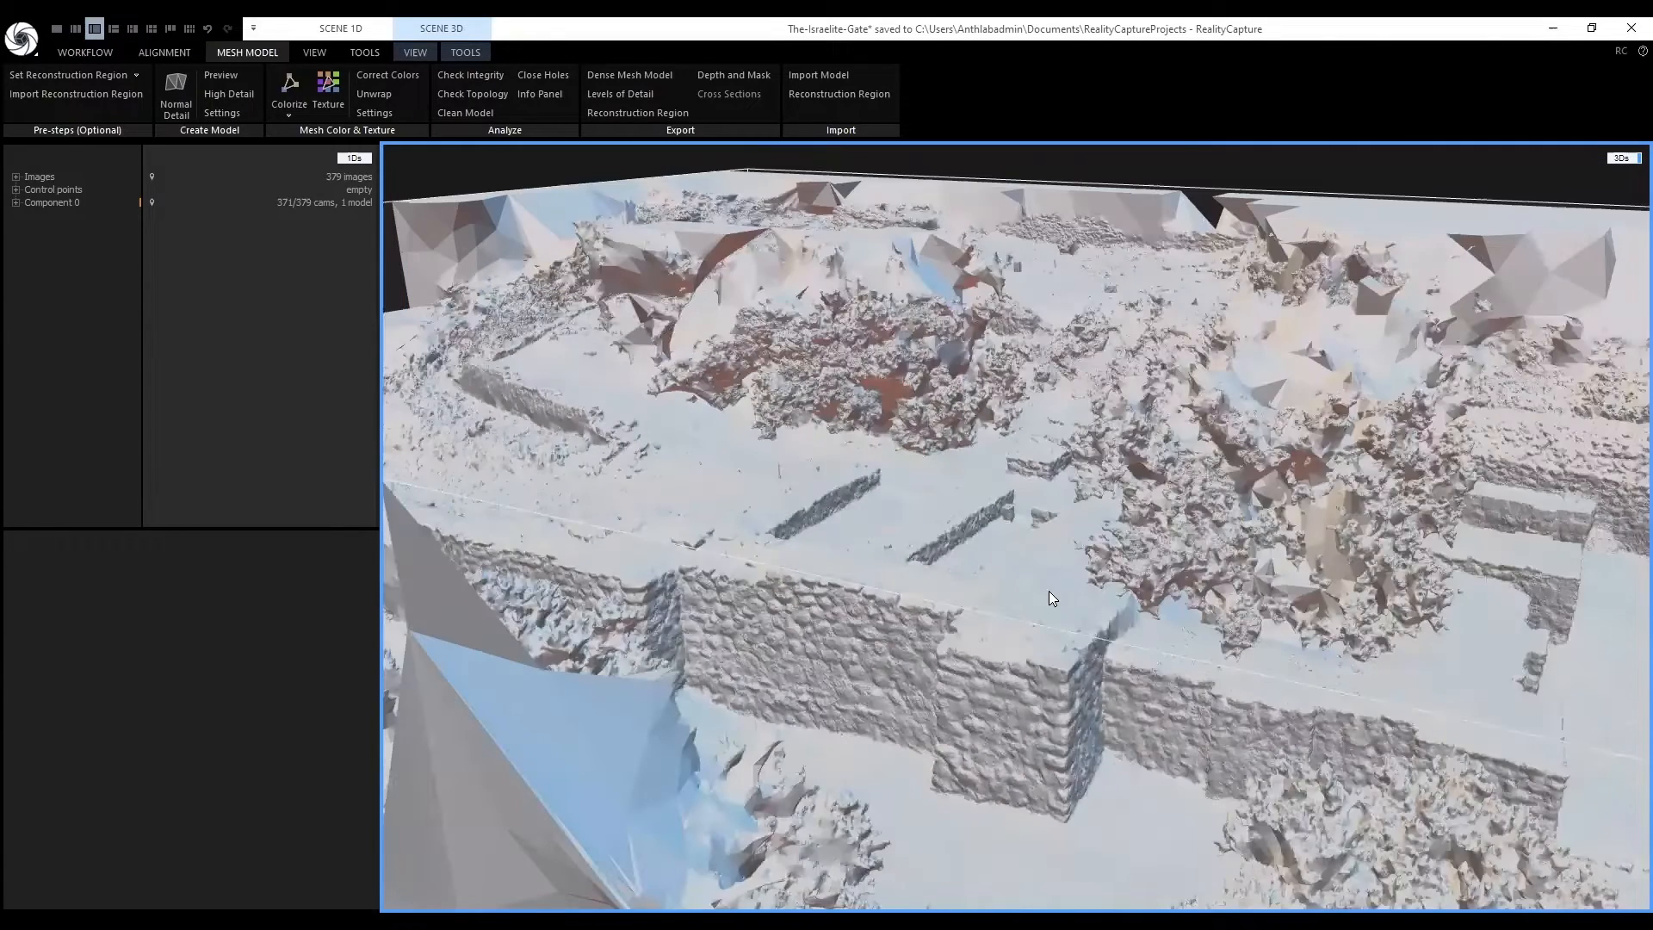
right_drag(1076, 586, 965, 511)
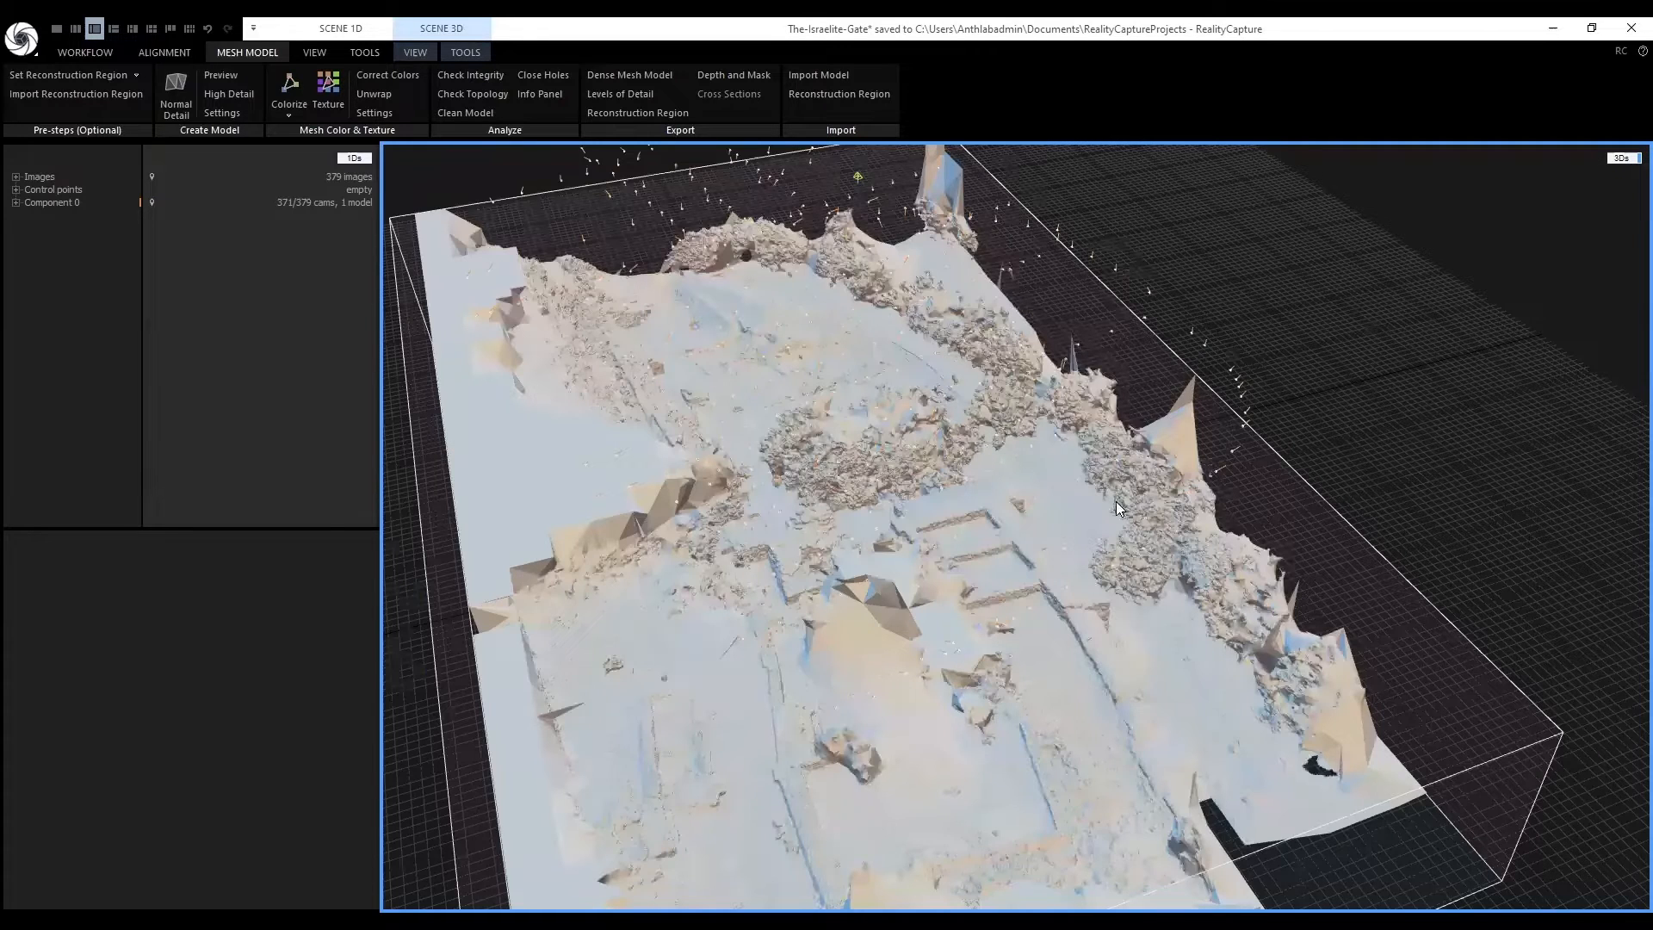
right_drag(1167, 655, 1156, 623)
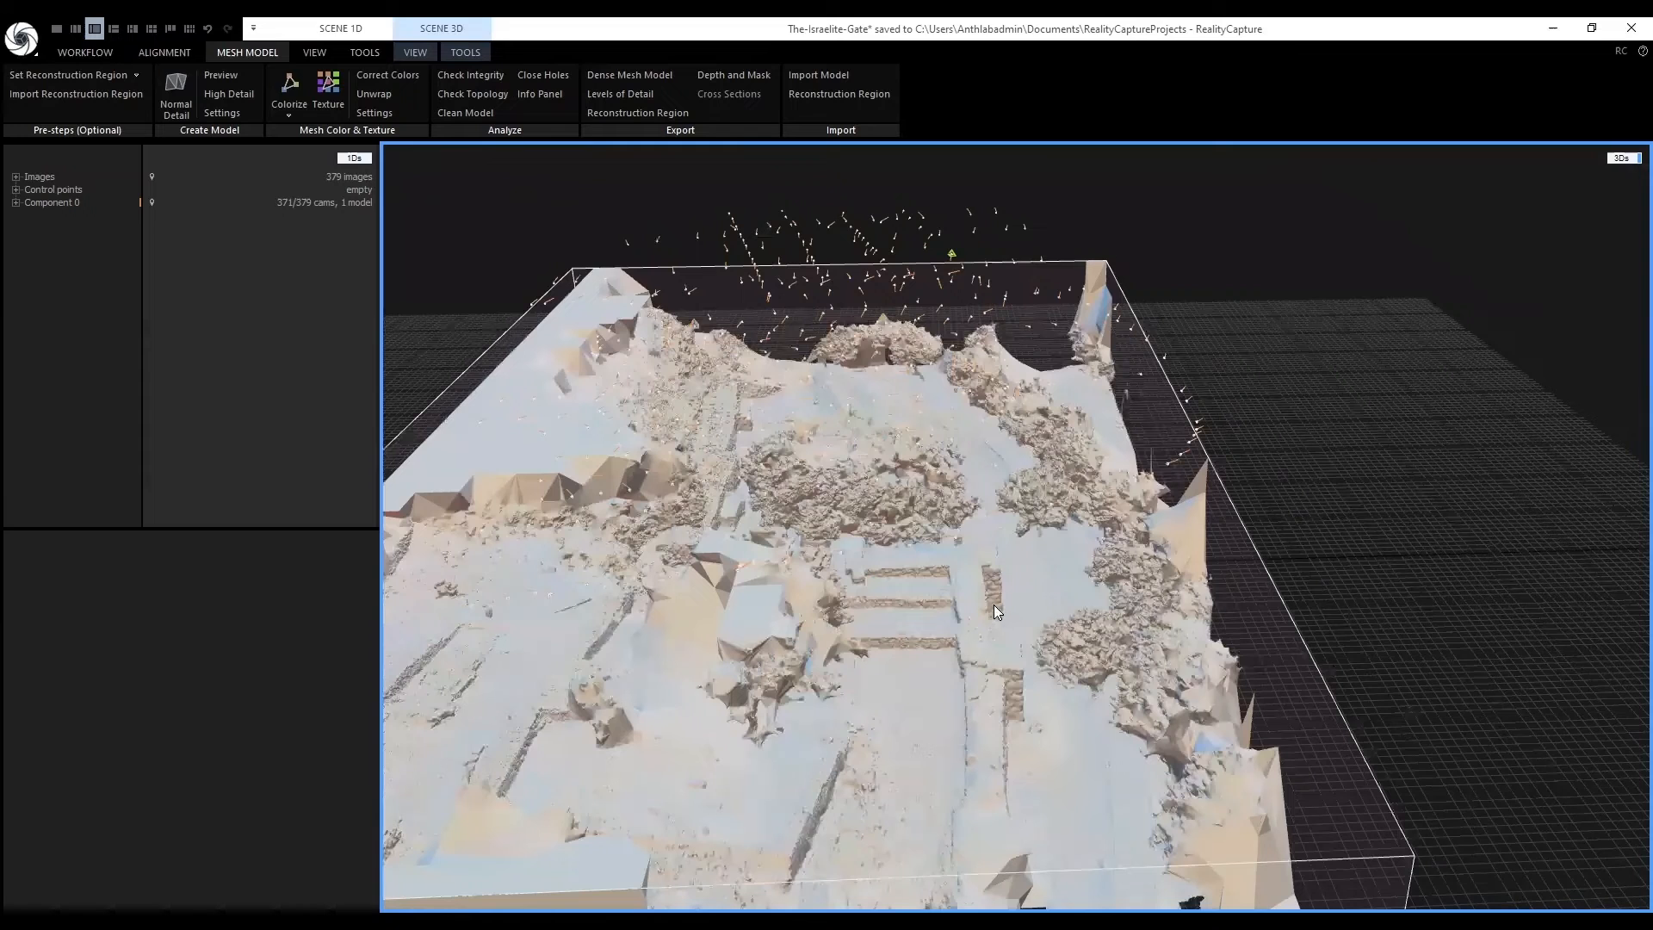
mouse_move(994, 606)
right_down()
mouse_move(995, 539)
mouse_move(996, 580)
mouse_move(959, 603)
right_up()
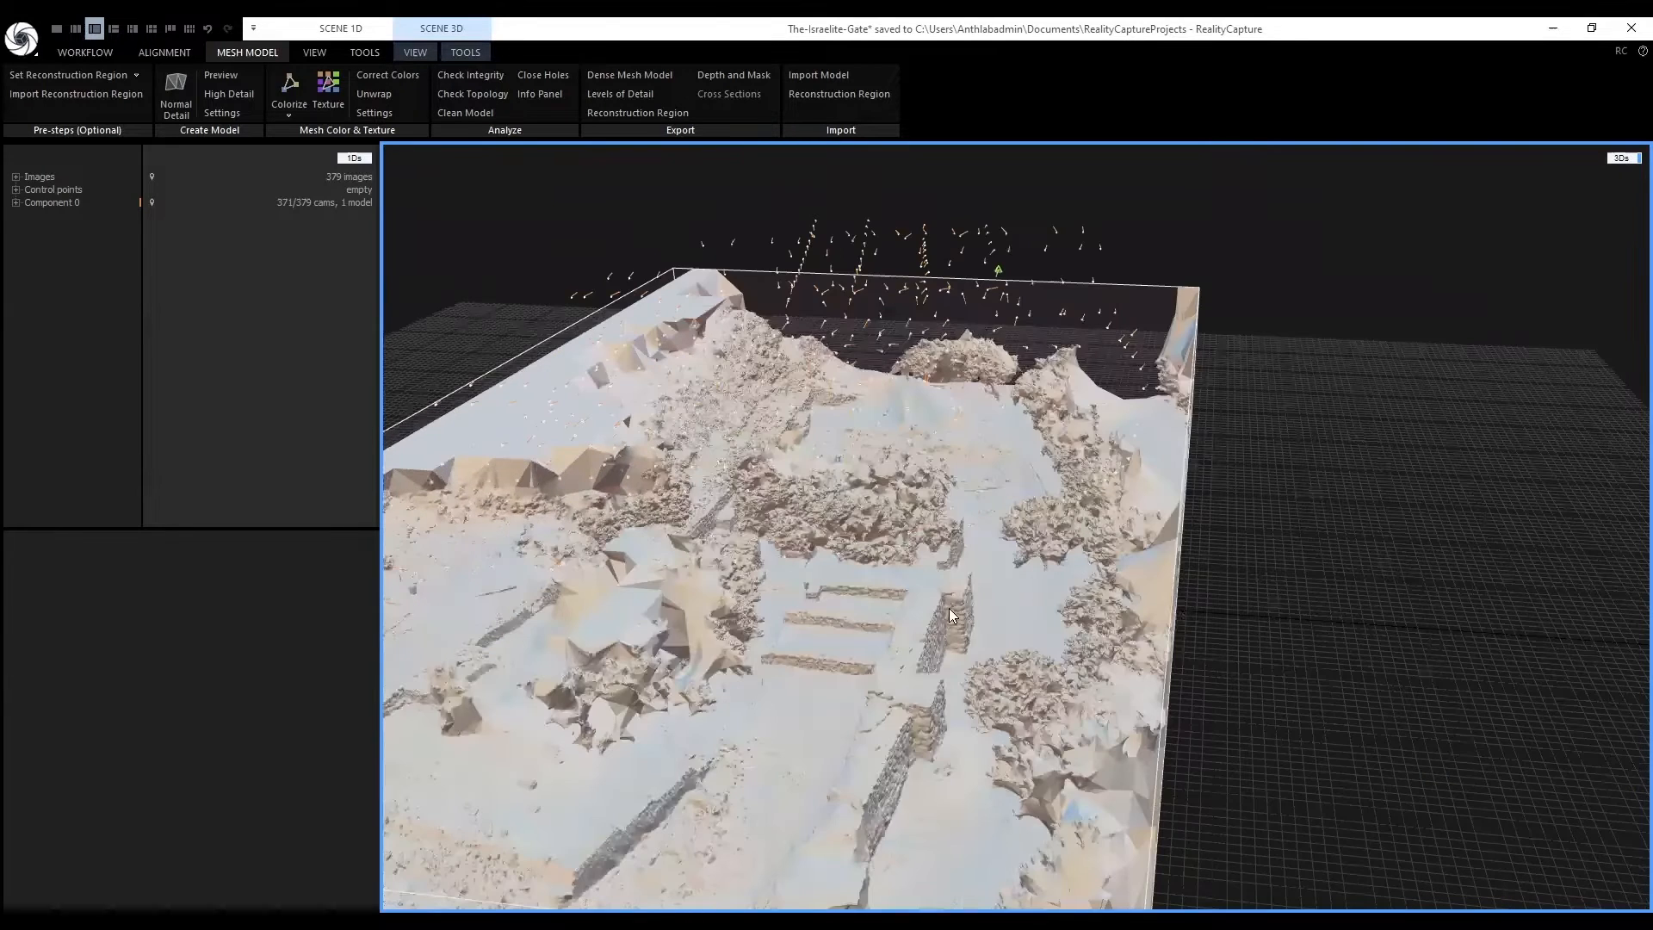
right_drag(841, 621, 864, 603)
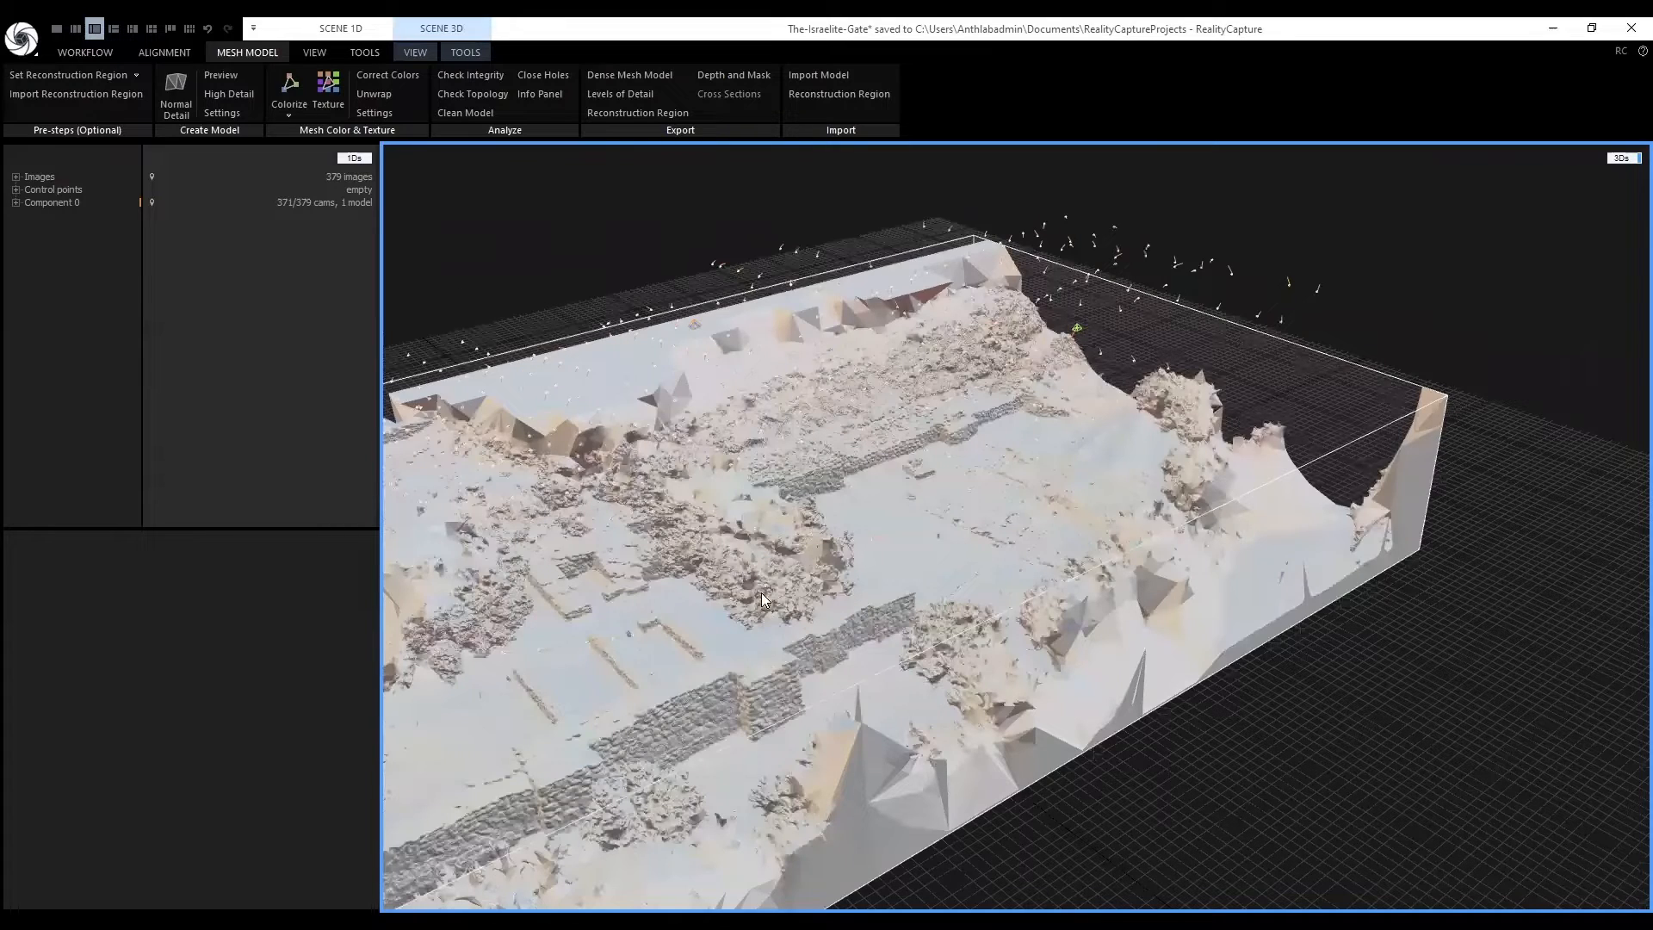
right_drag(760, 594, 741, 630)
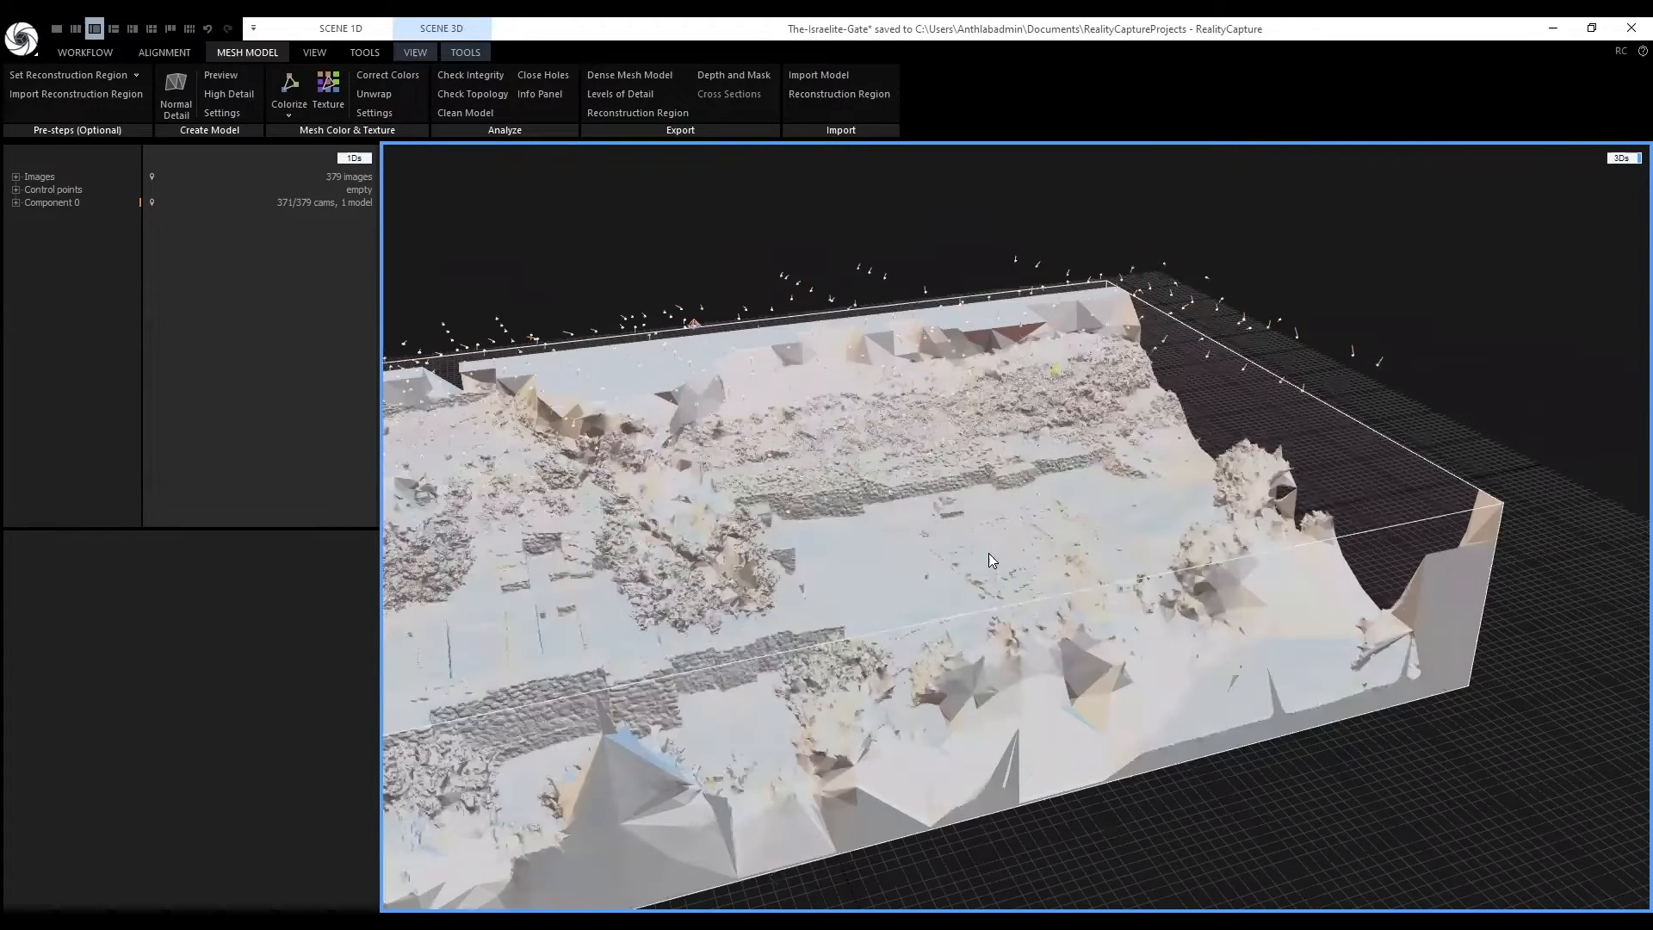
right_drag(987, 552, 1098, 511)
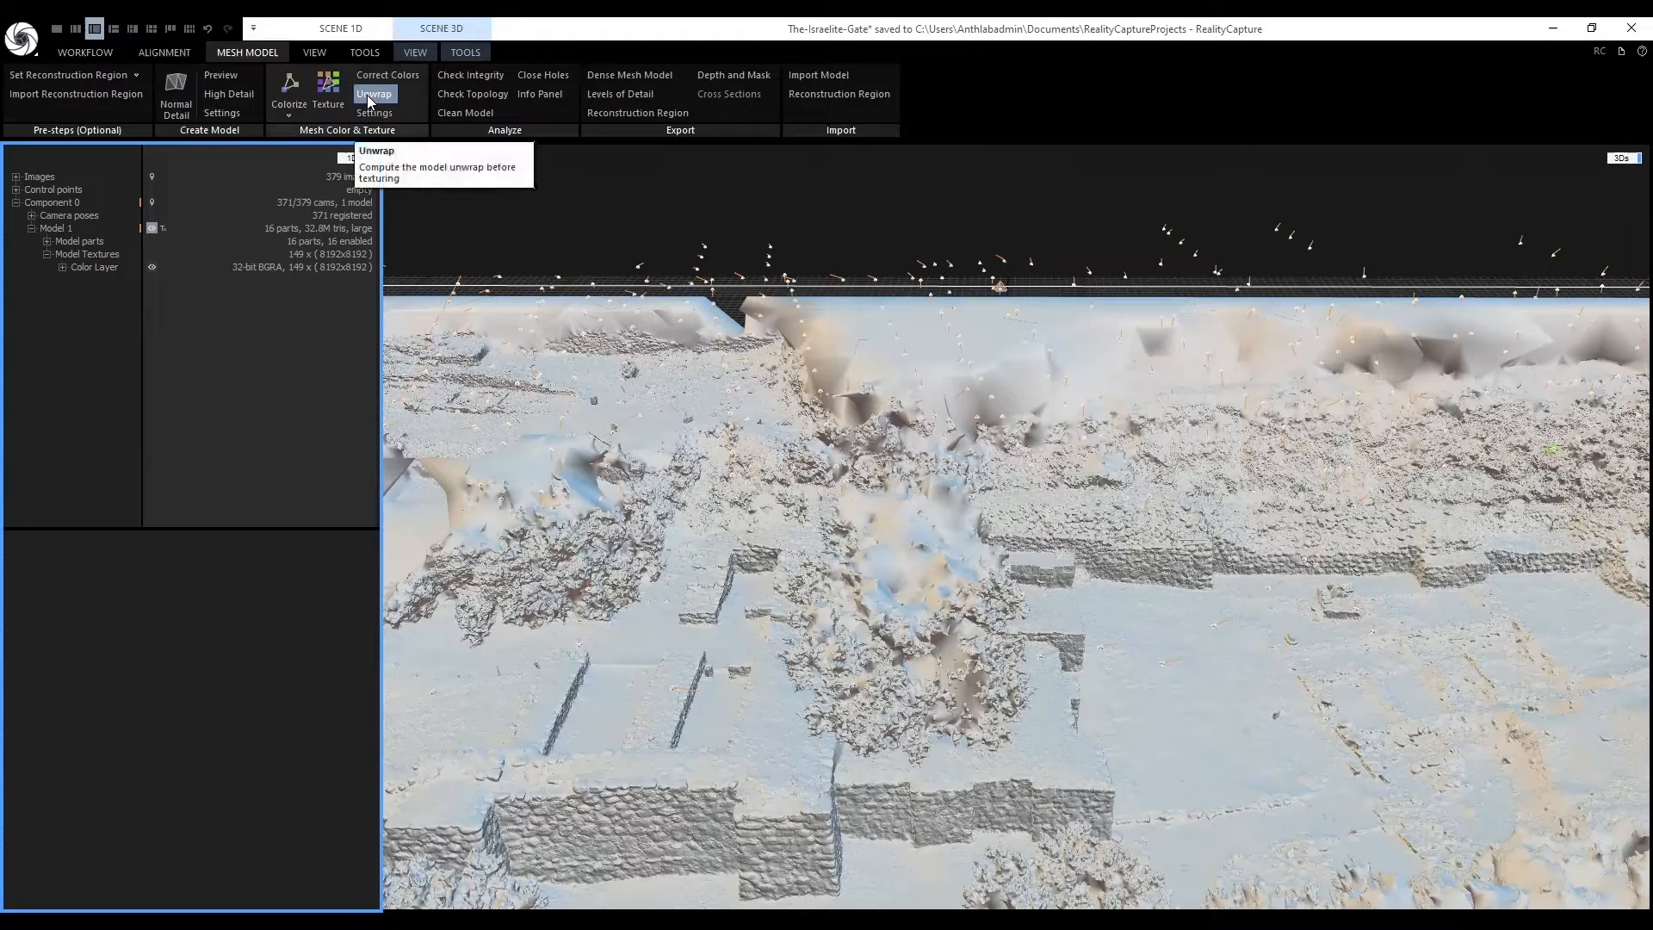
Set the unwrap style to Maximal texture count and compute the model's UV unwrap.
click(366, 95)
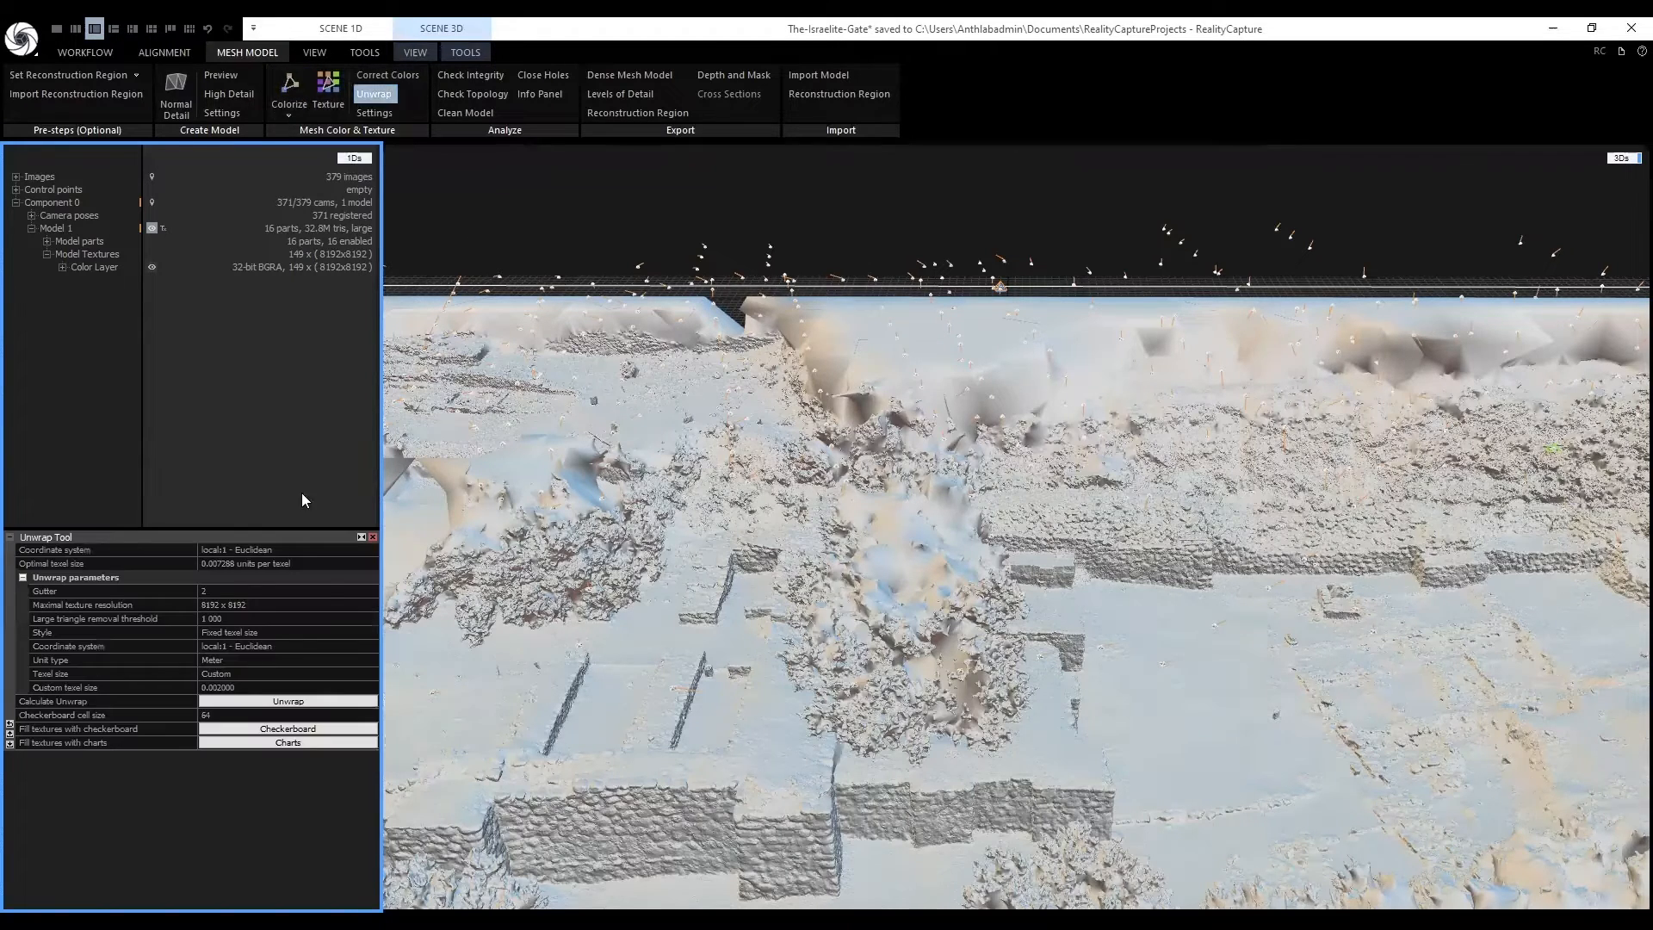
click(259, 632)
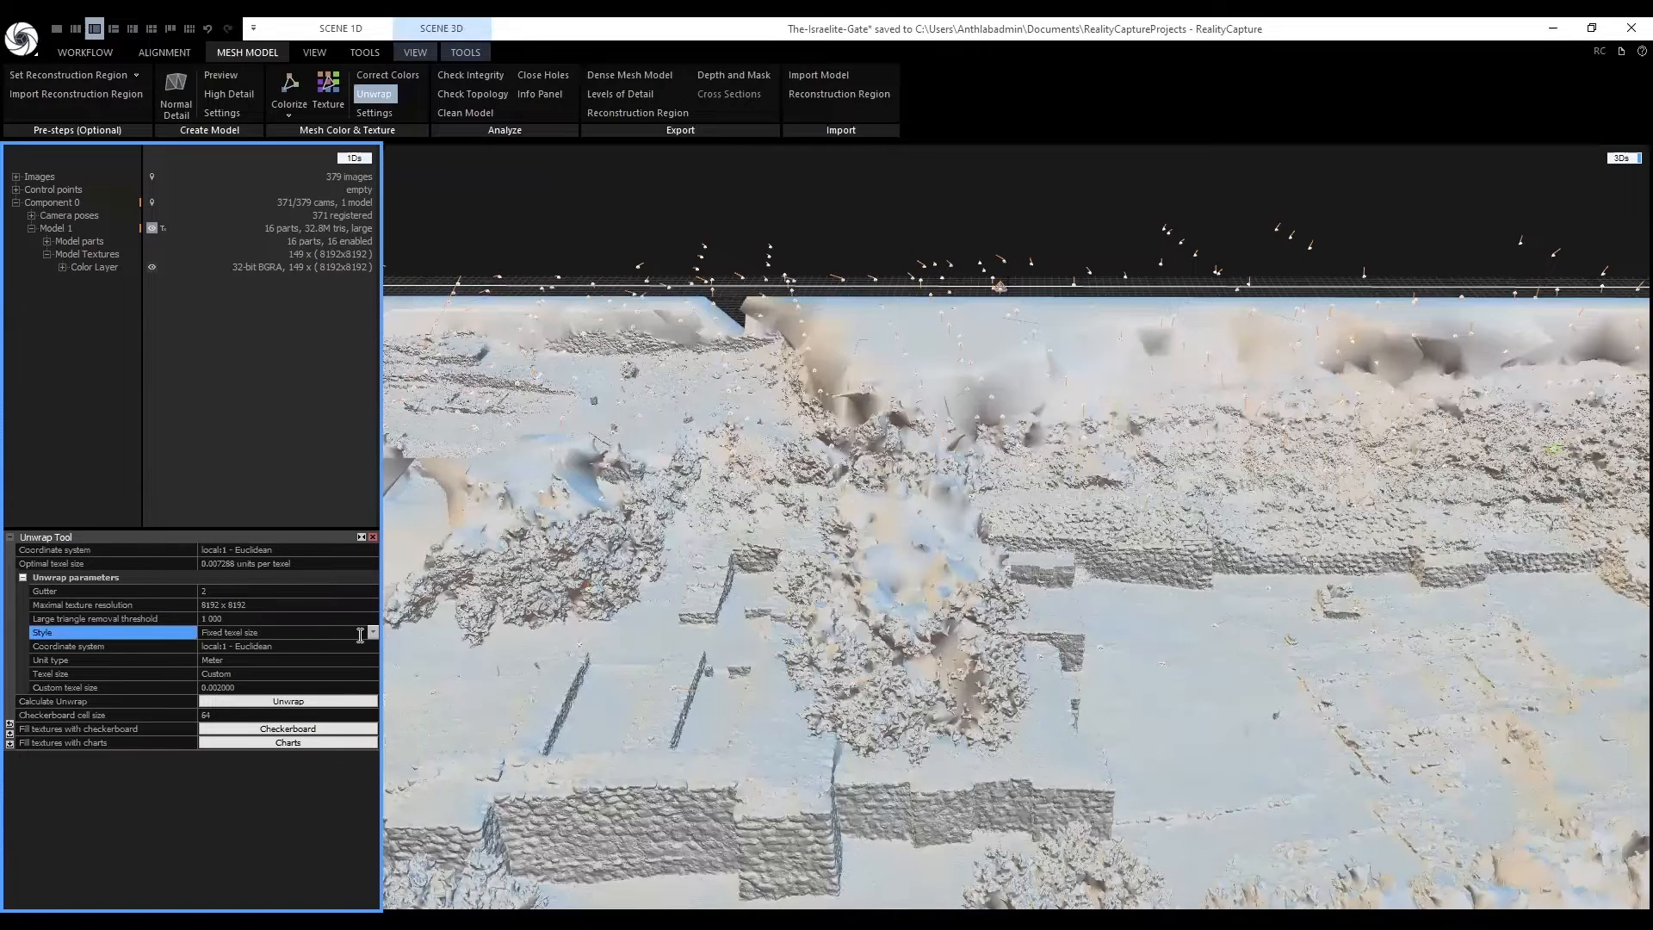
click(376, 632)
click(258, 659)
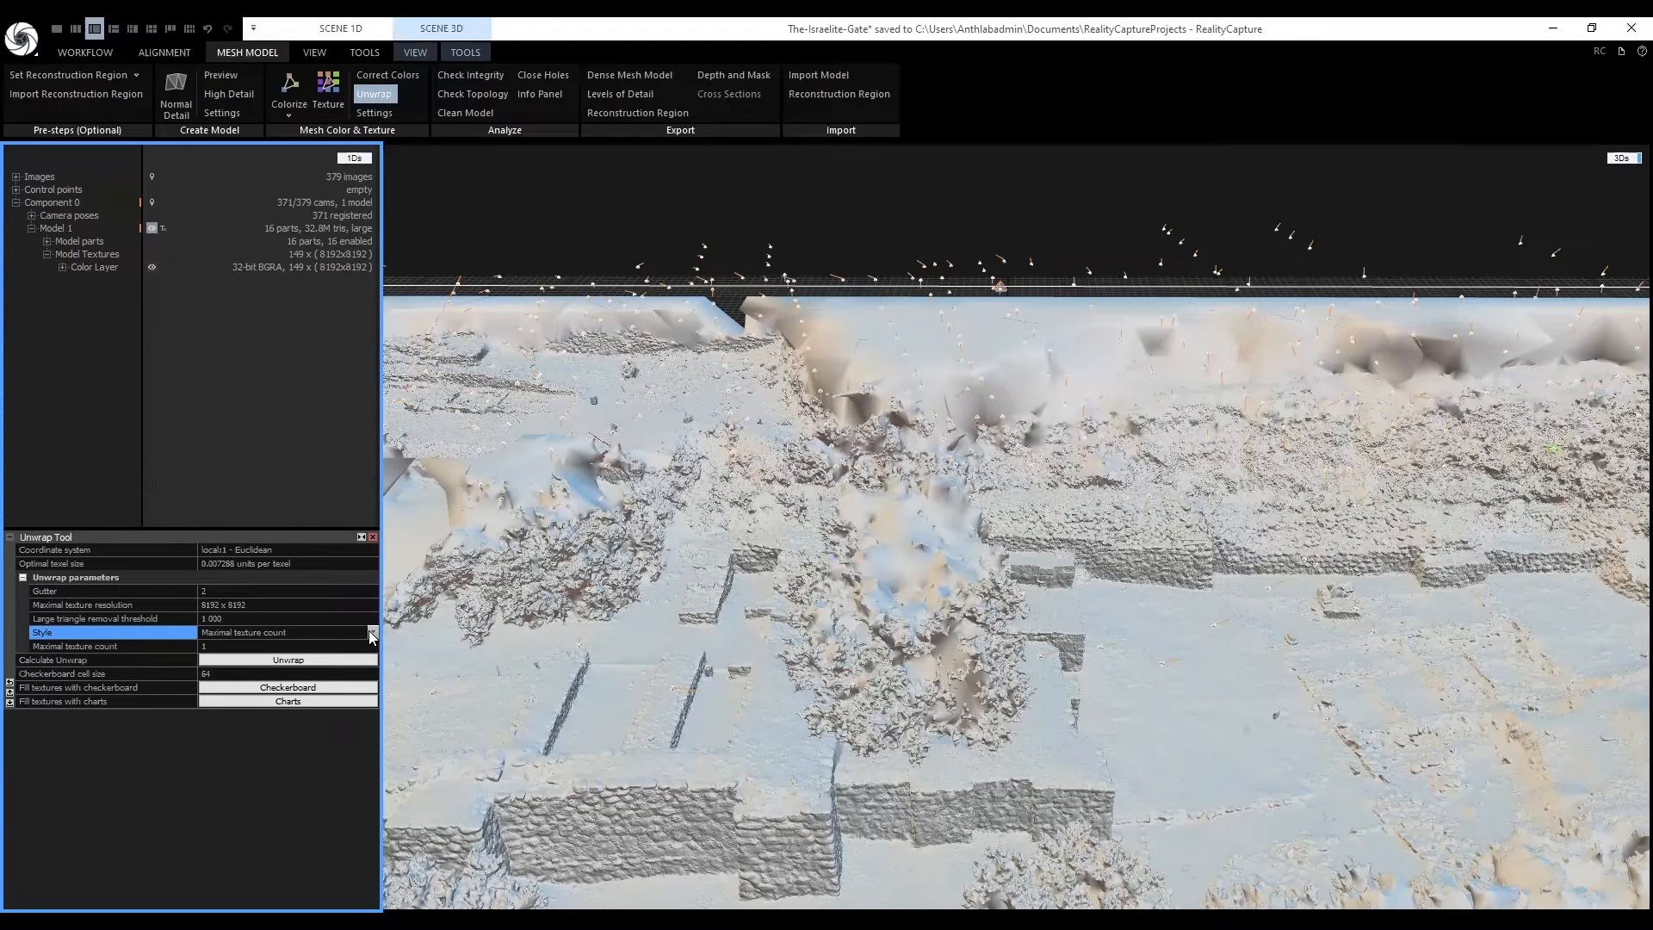
click(371, 633)
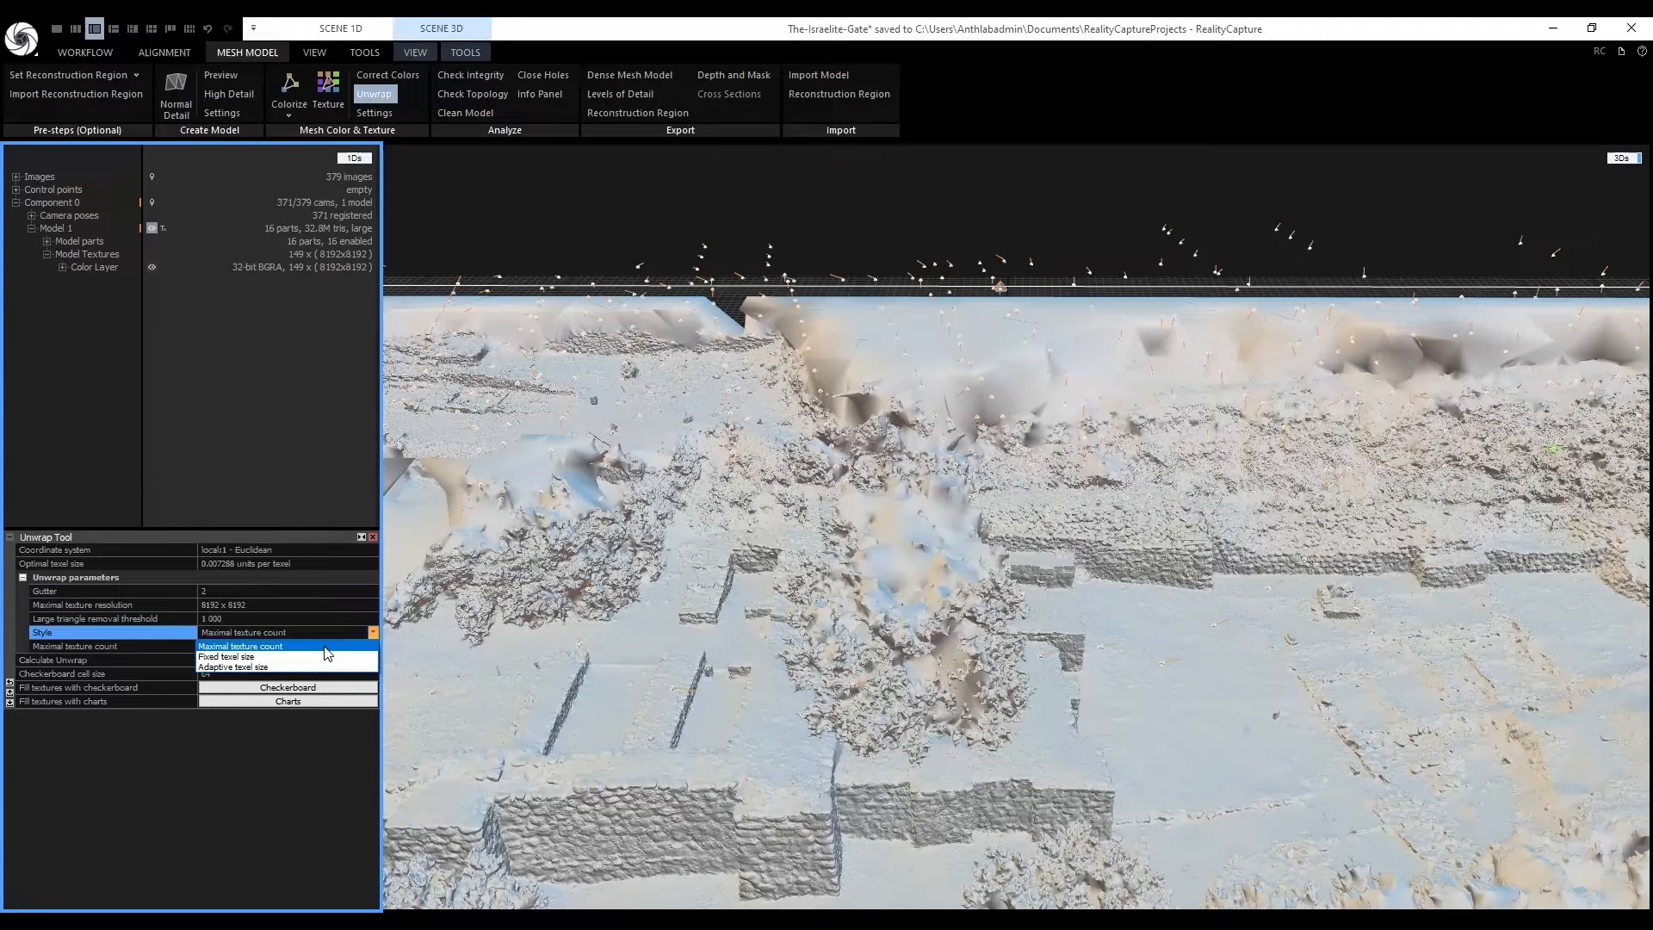
click(327, 648)
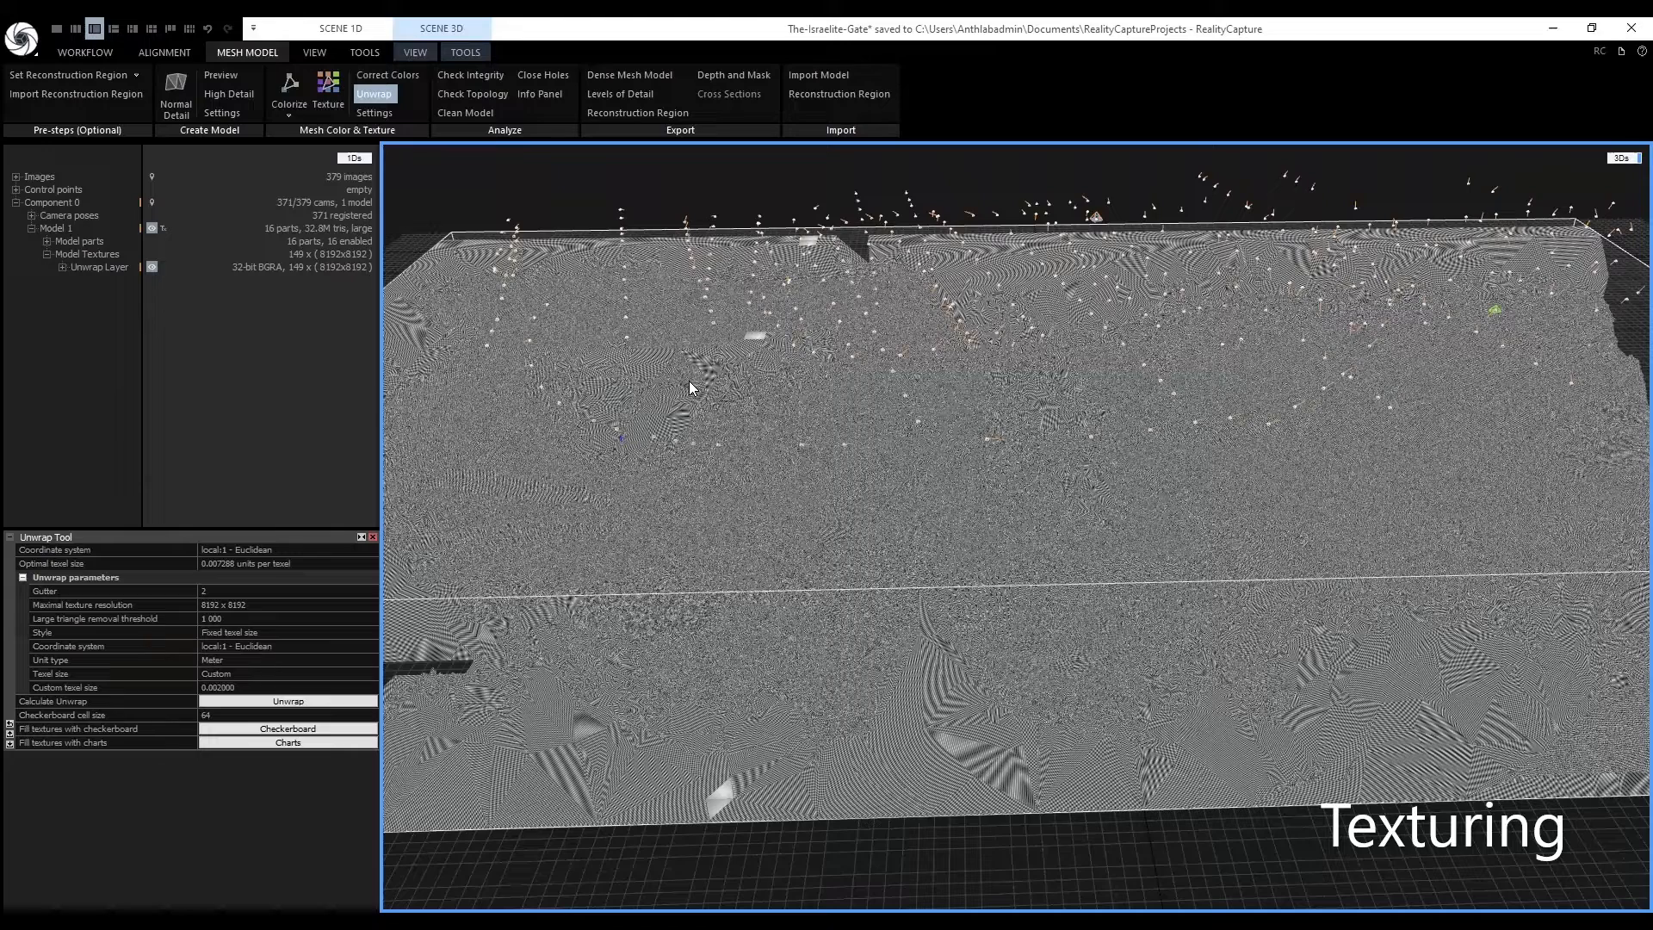
Review the colour and texture settings and calculate the gate model's texture.
click(372, 539)
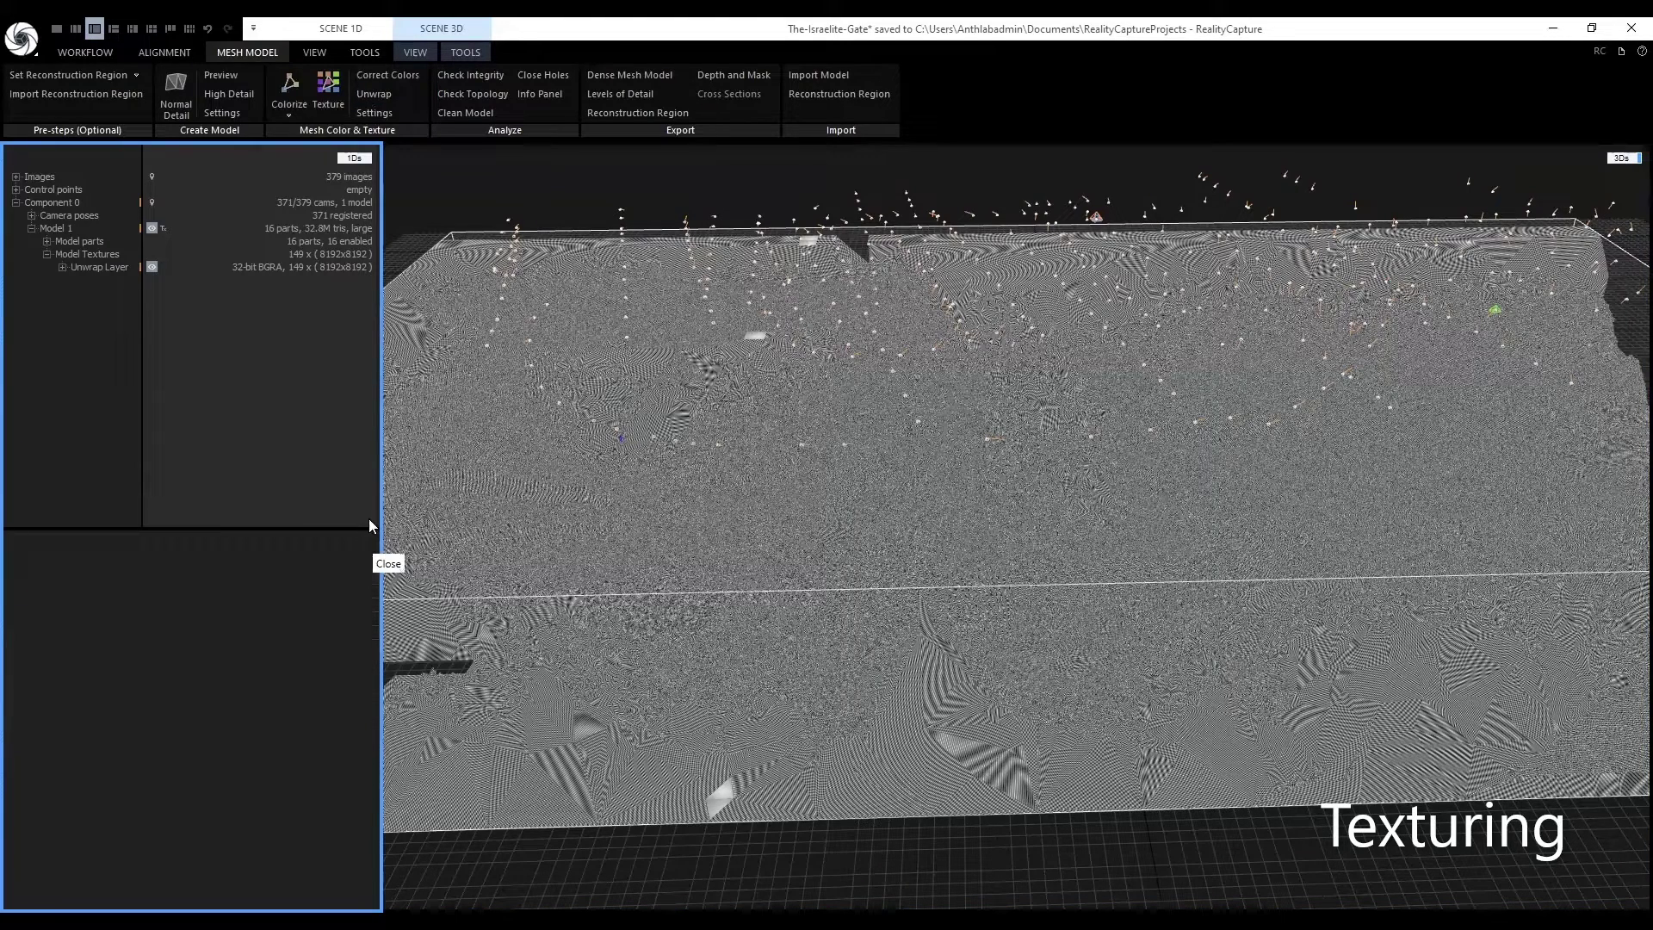
click(373, 116)
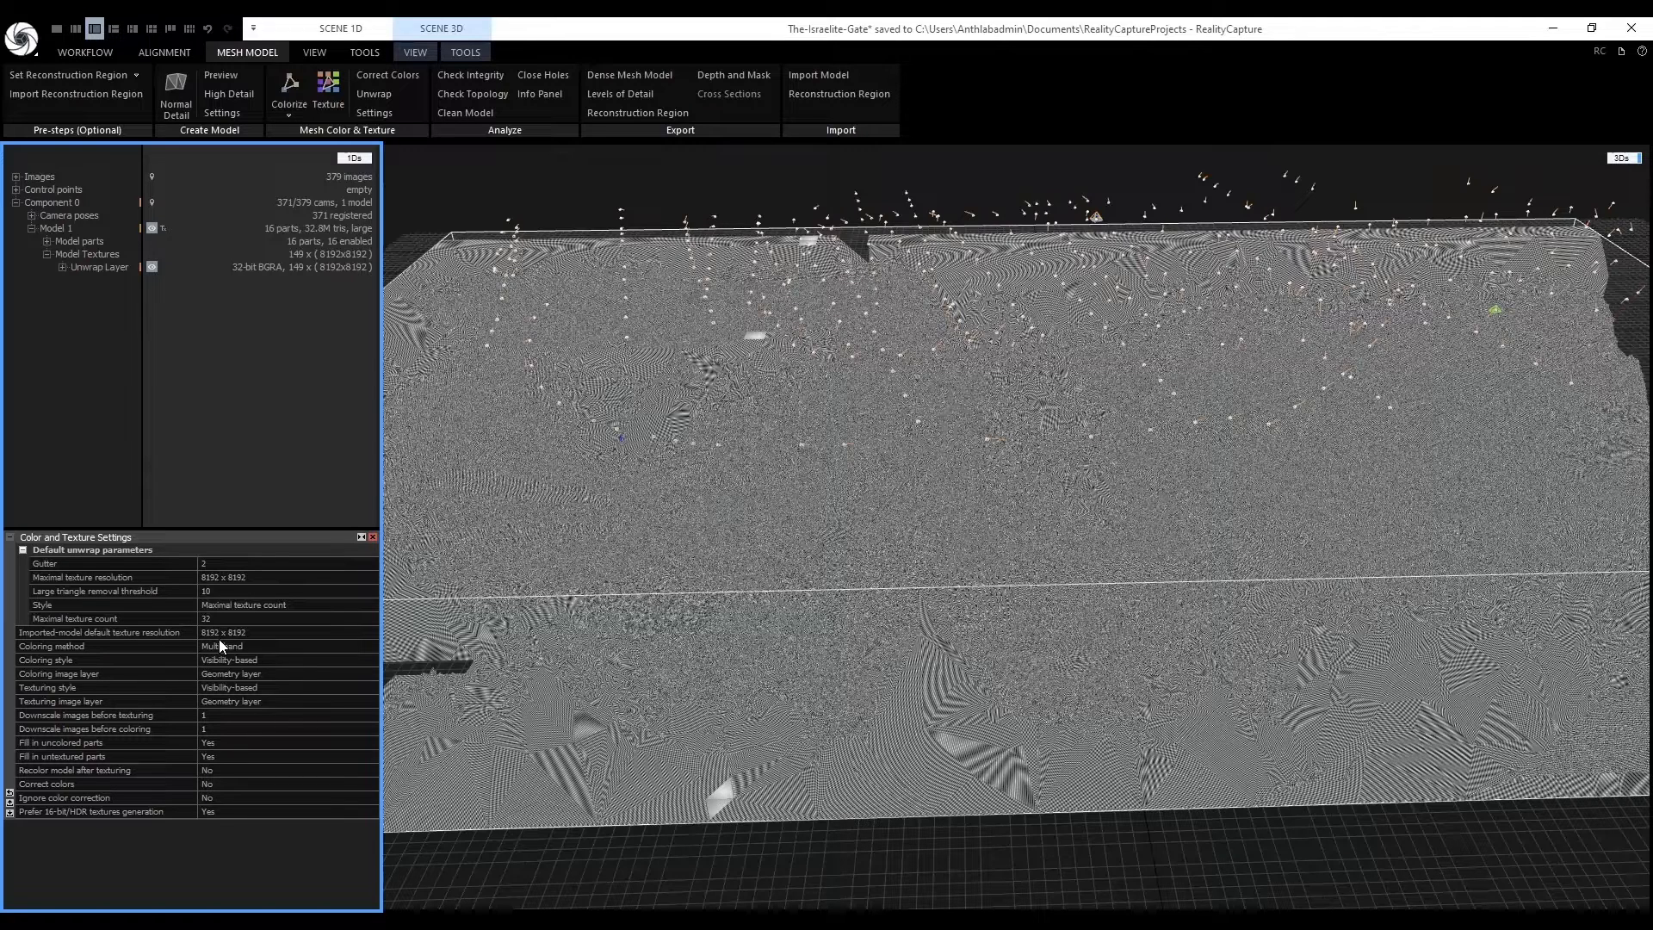
click(324, 88)
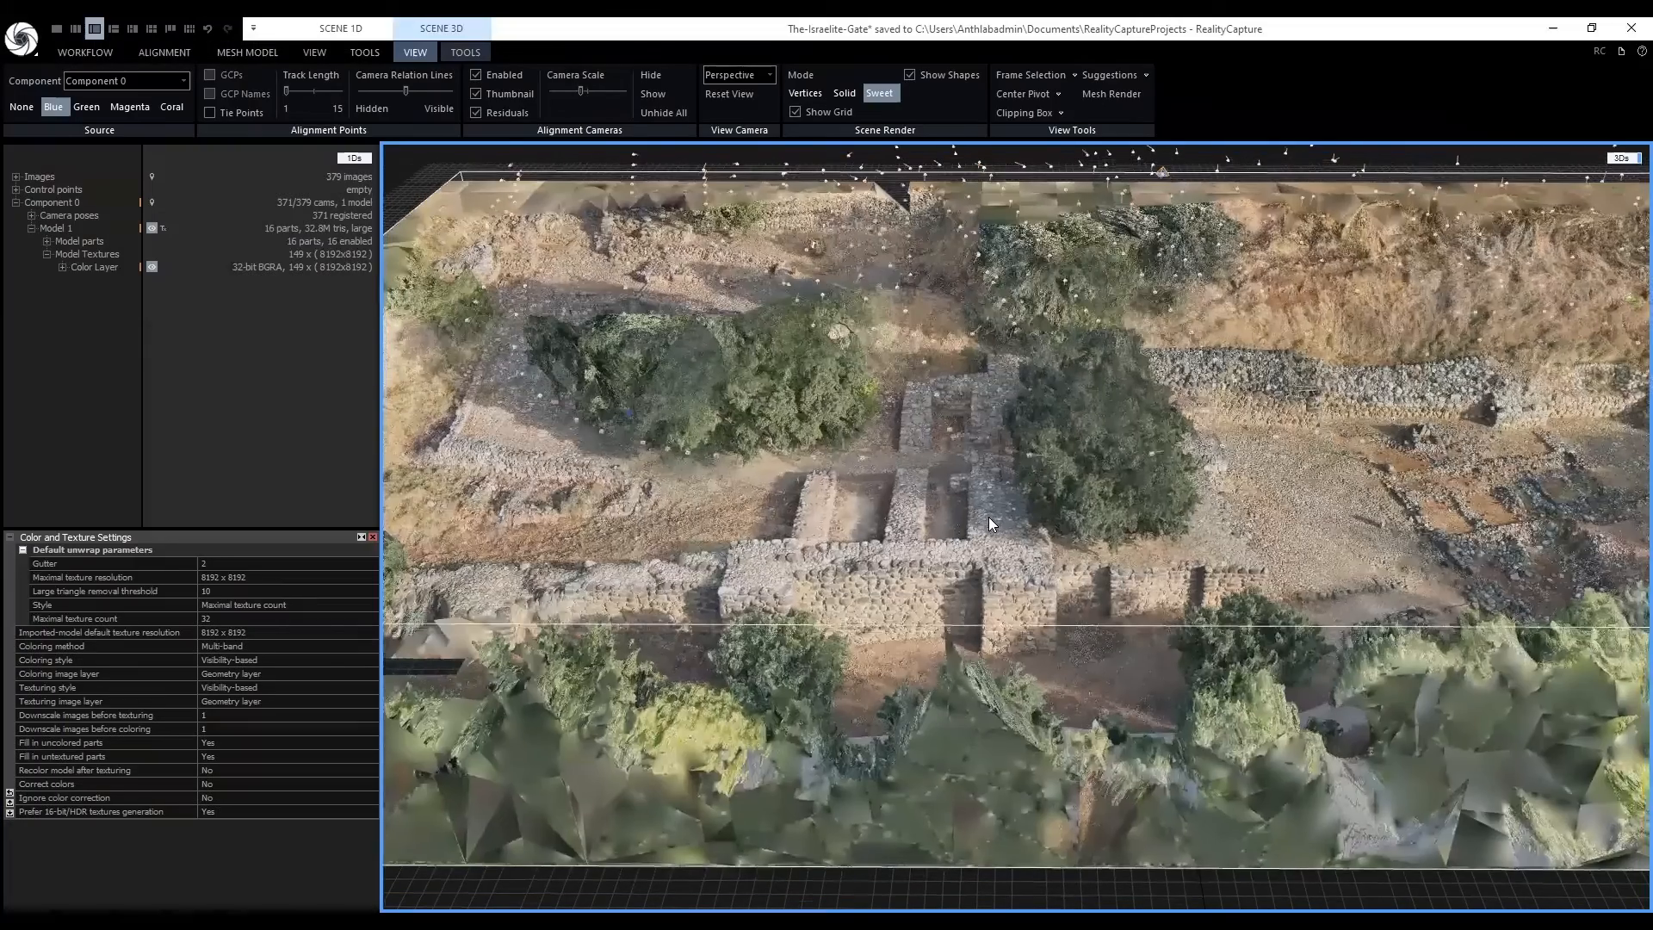
Orbit the textured model to an oblique view of the walls and the cameras above.
drag(1003, 528, 1090, 475)
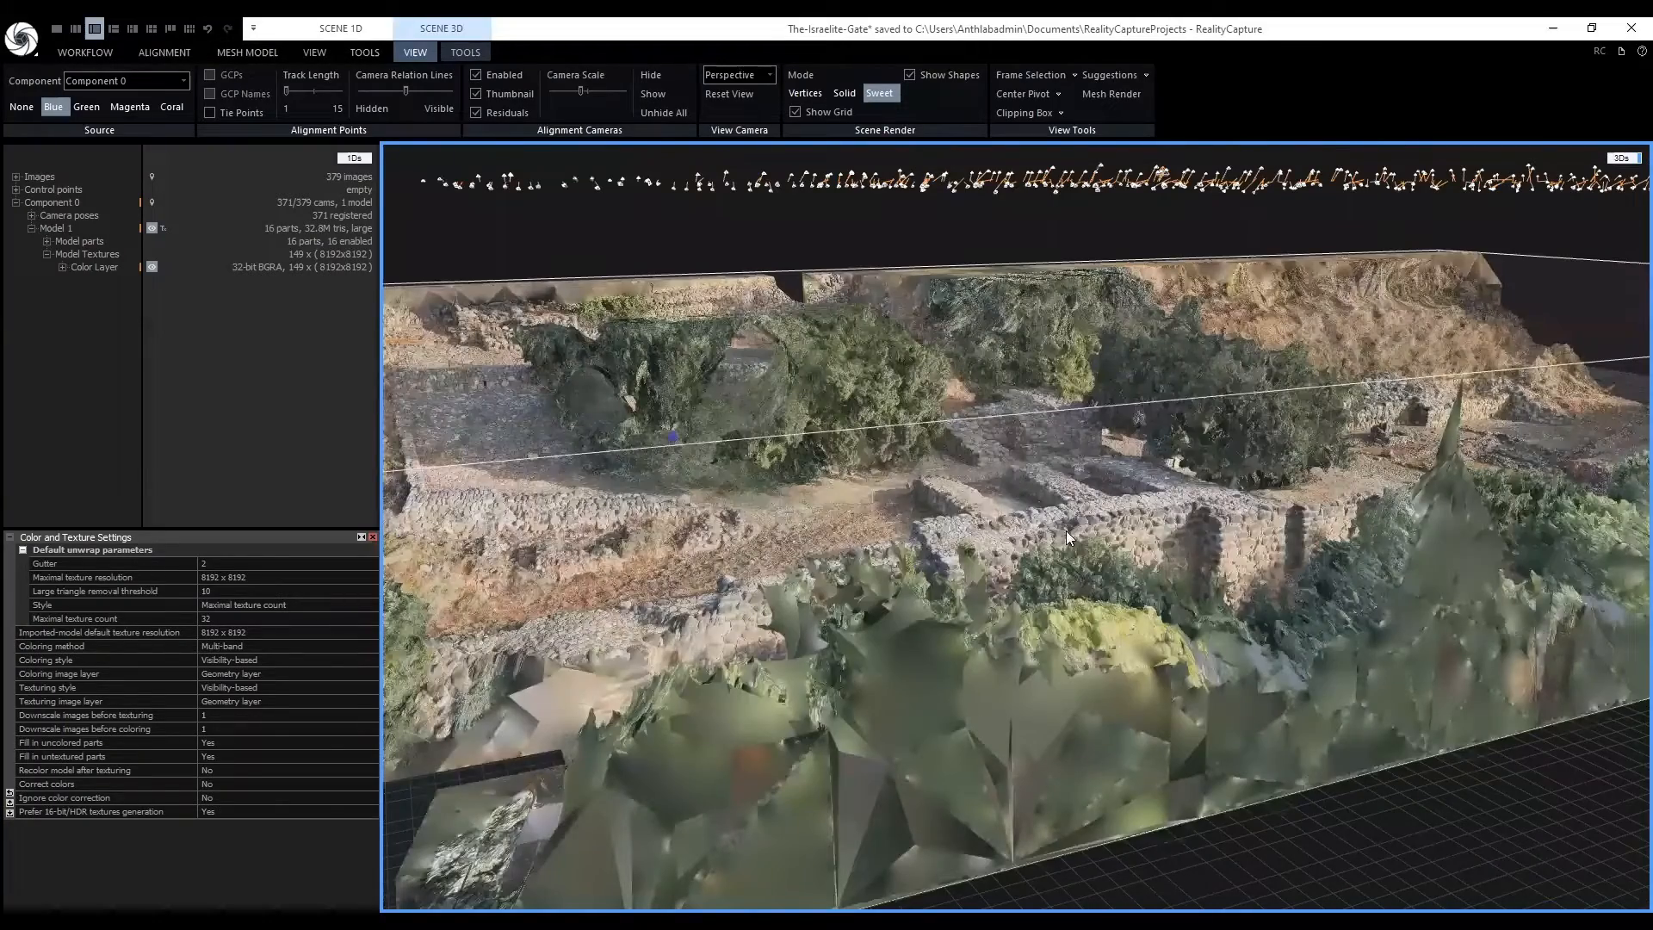
scroll(998, 503, up, 3)
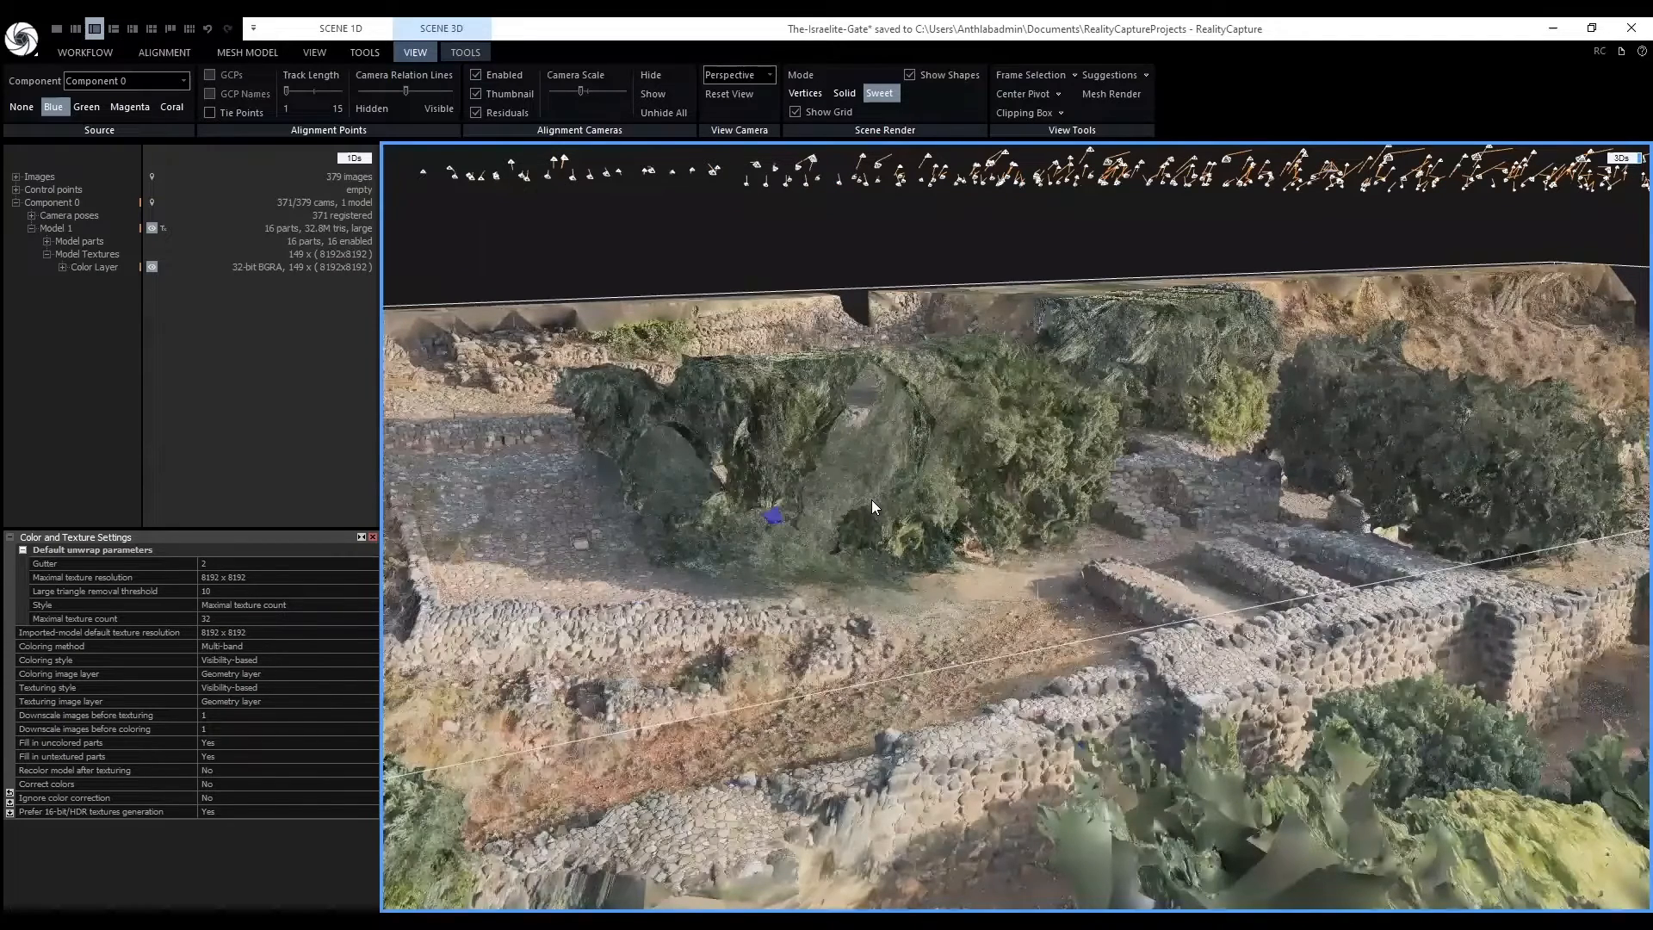
drag(872, 499, 885, 517)
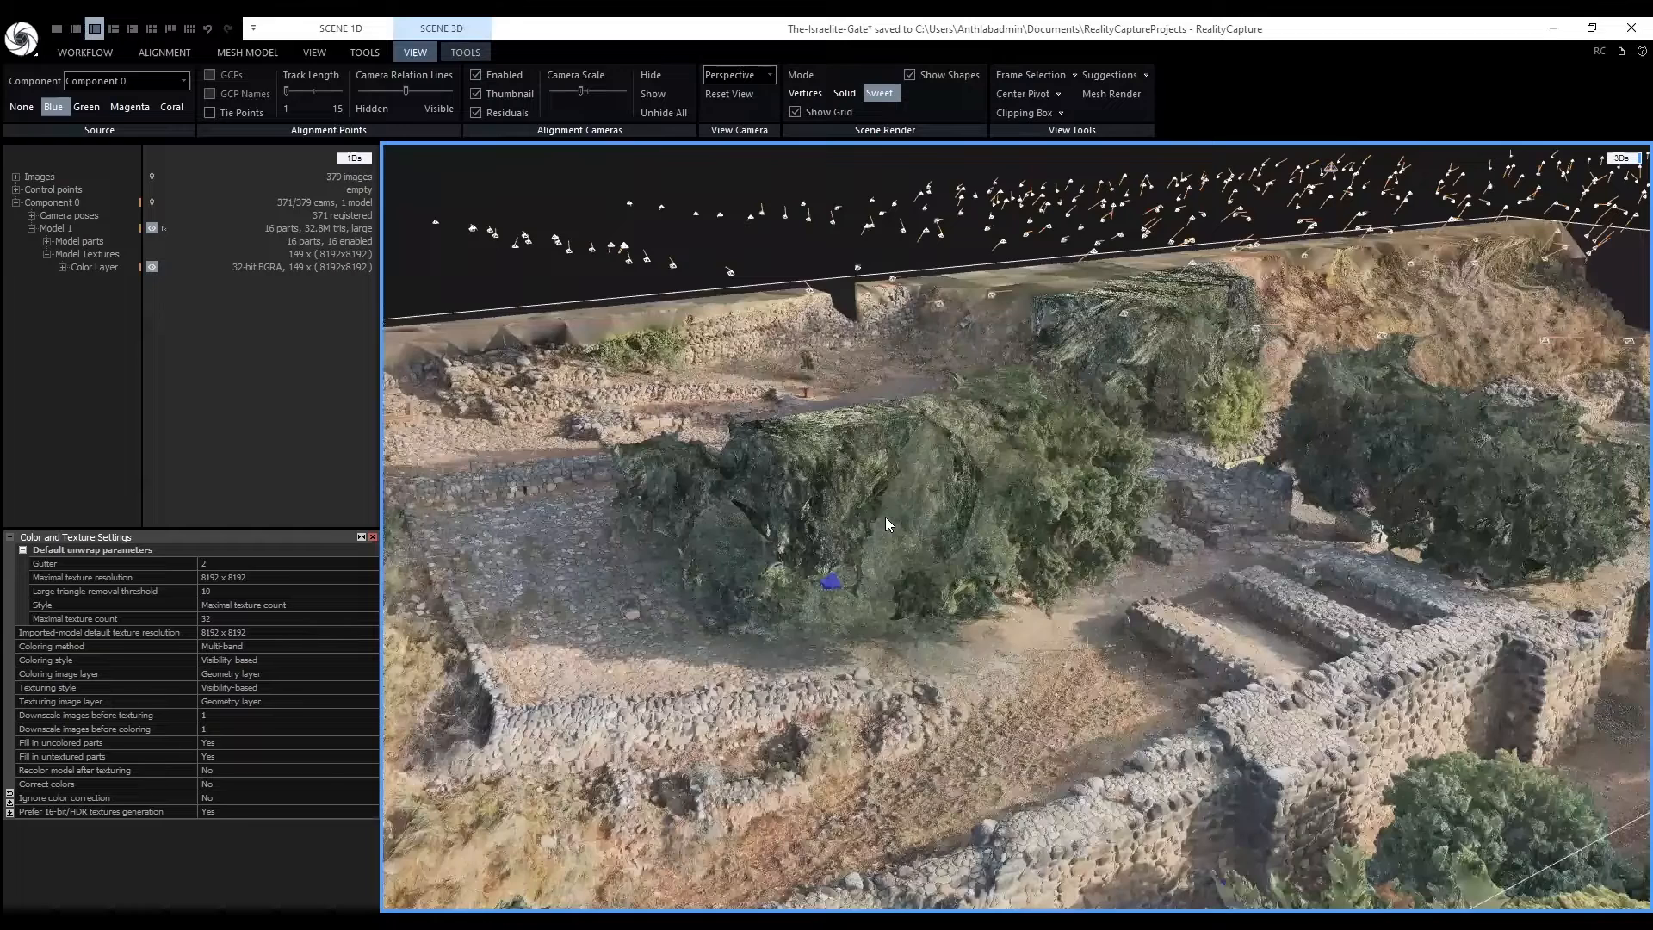
scroll(885, 517, up, 3)
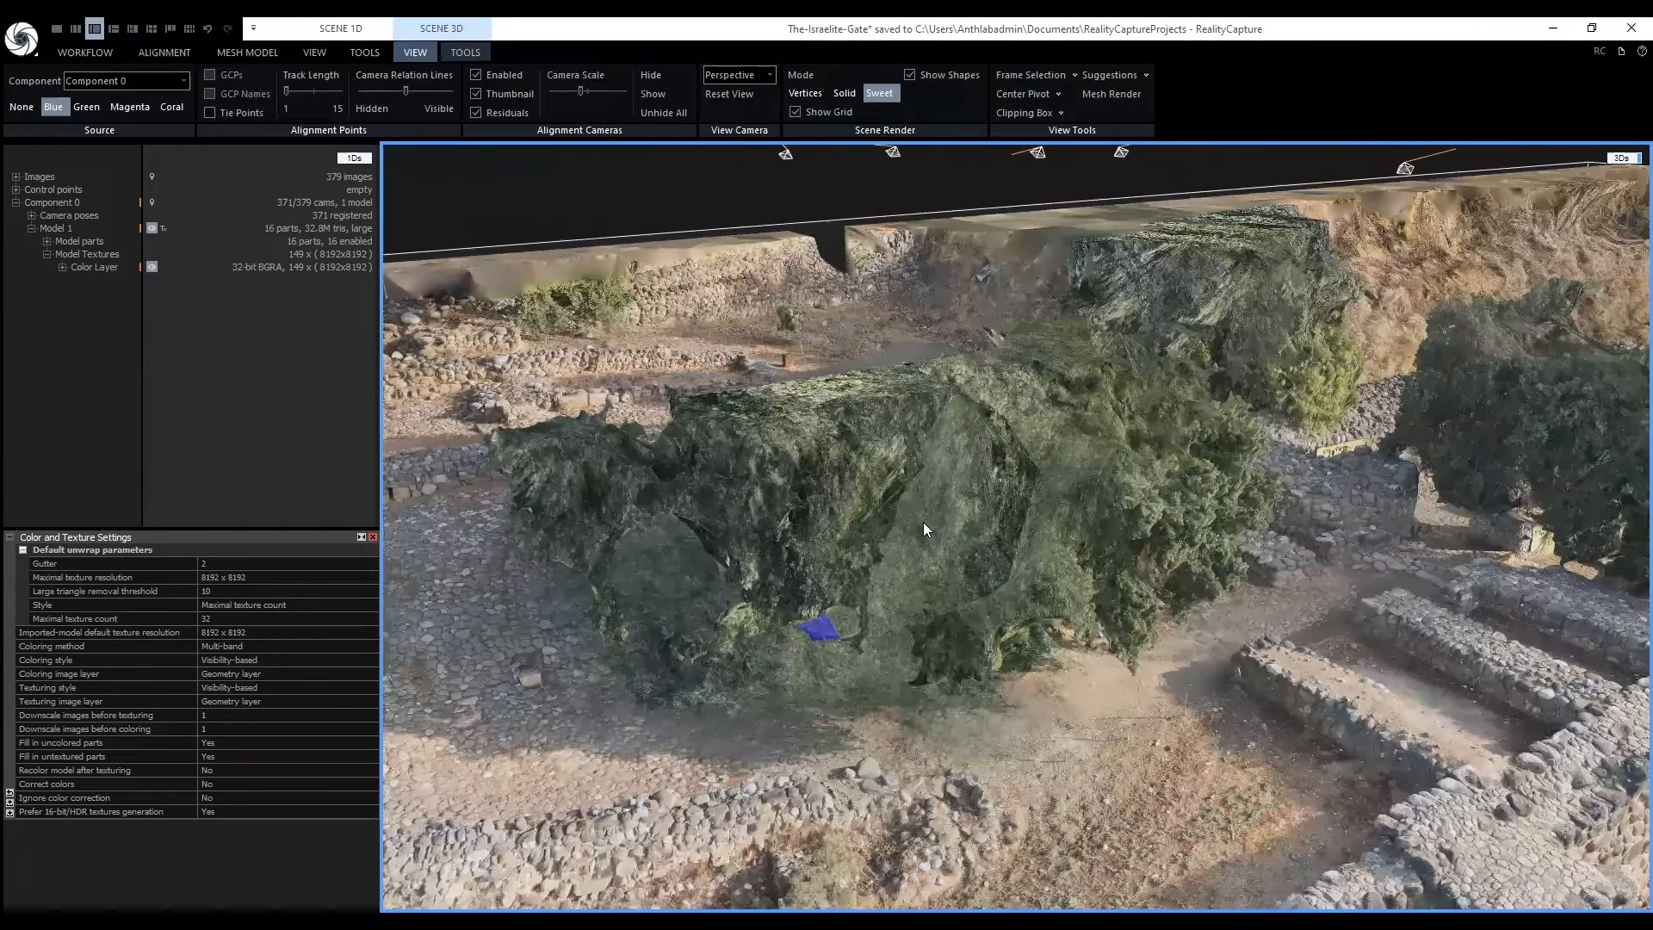
mouse_move(927, 532)
right_down()
mouse_move(1002, 529)
mouse_move(989, 551)
right_up()
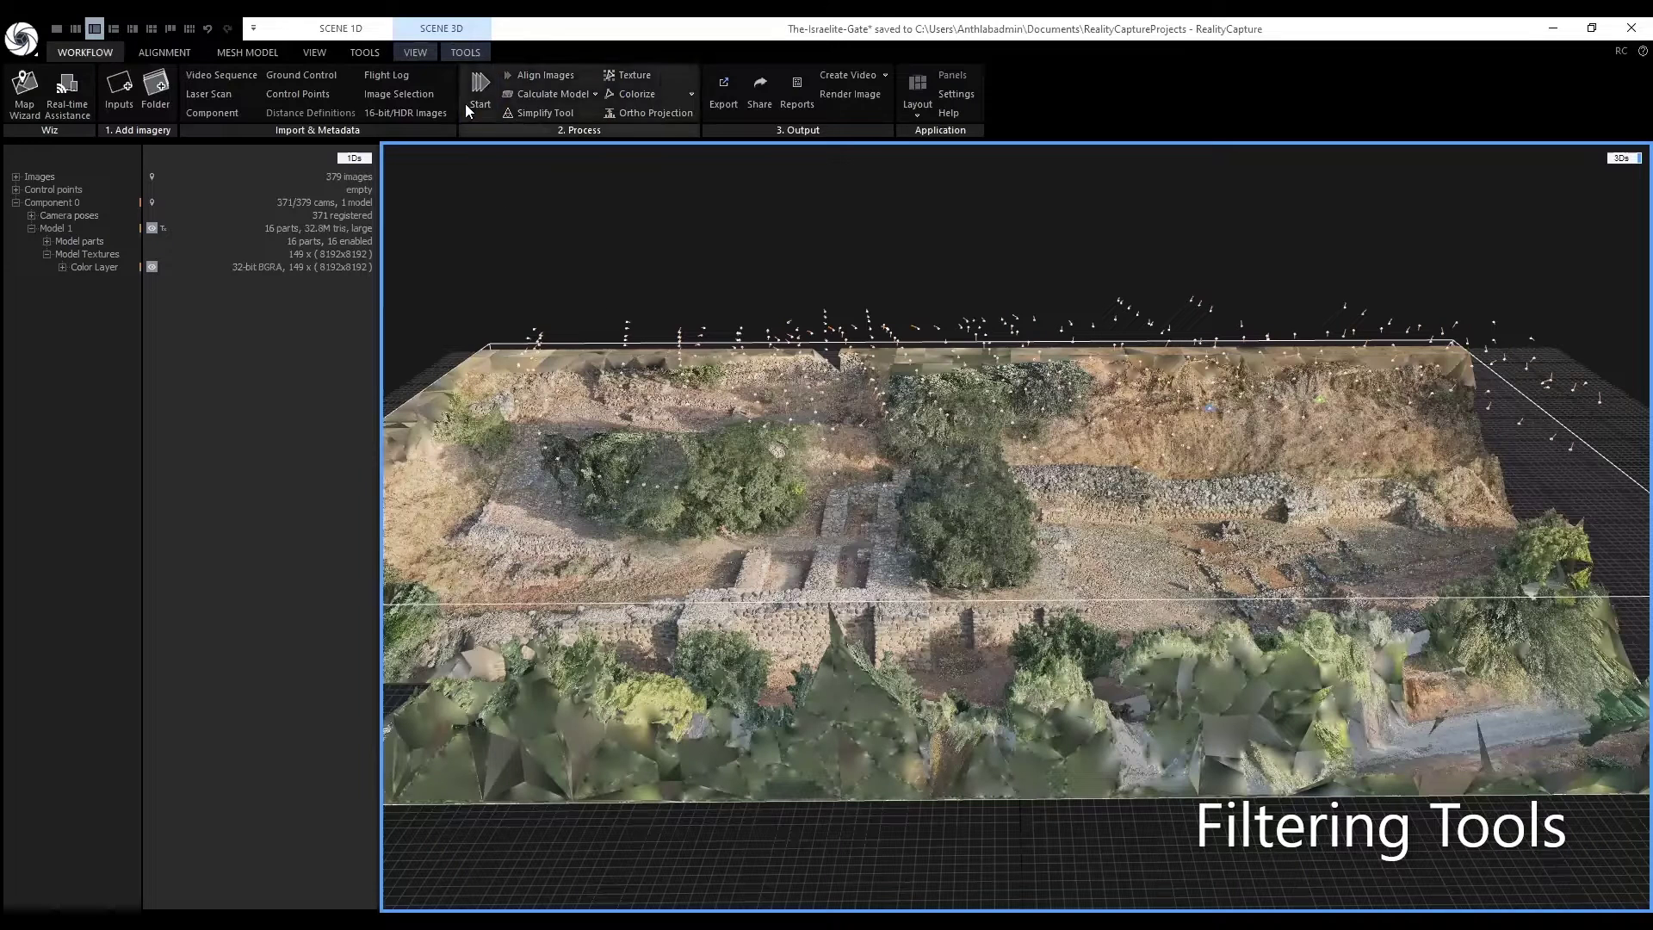
Use the Advanced Selection Tool to select all large triangles of the model.
click(465, 52)
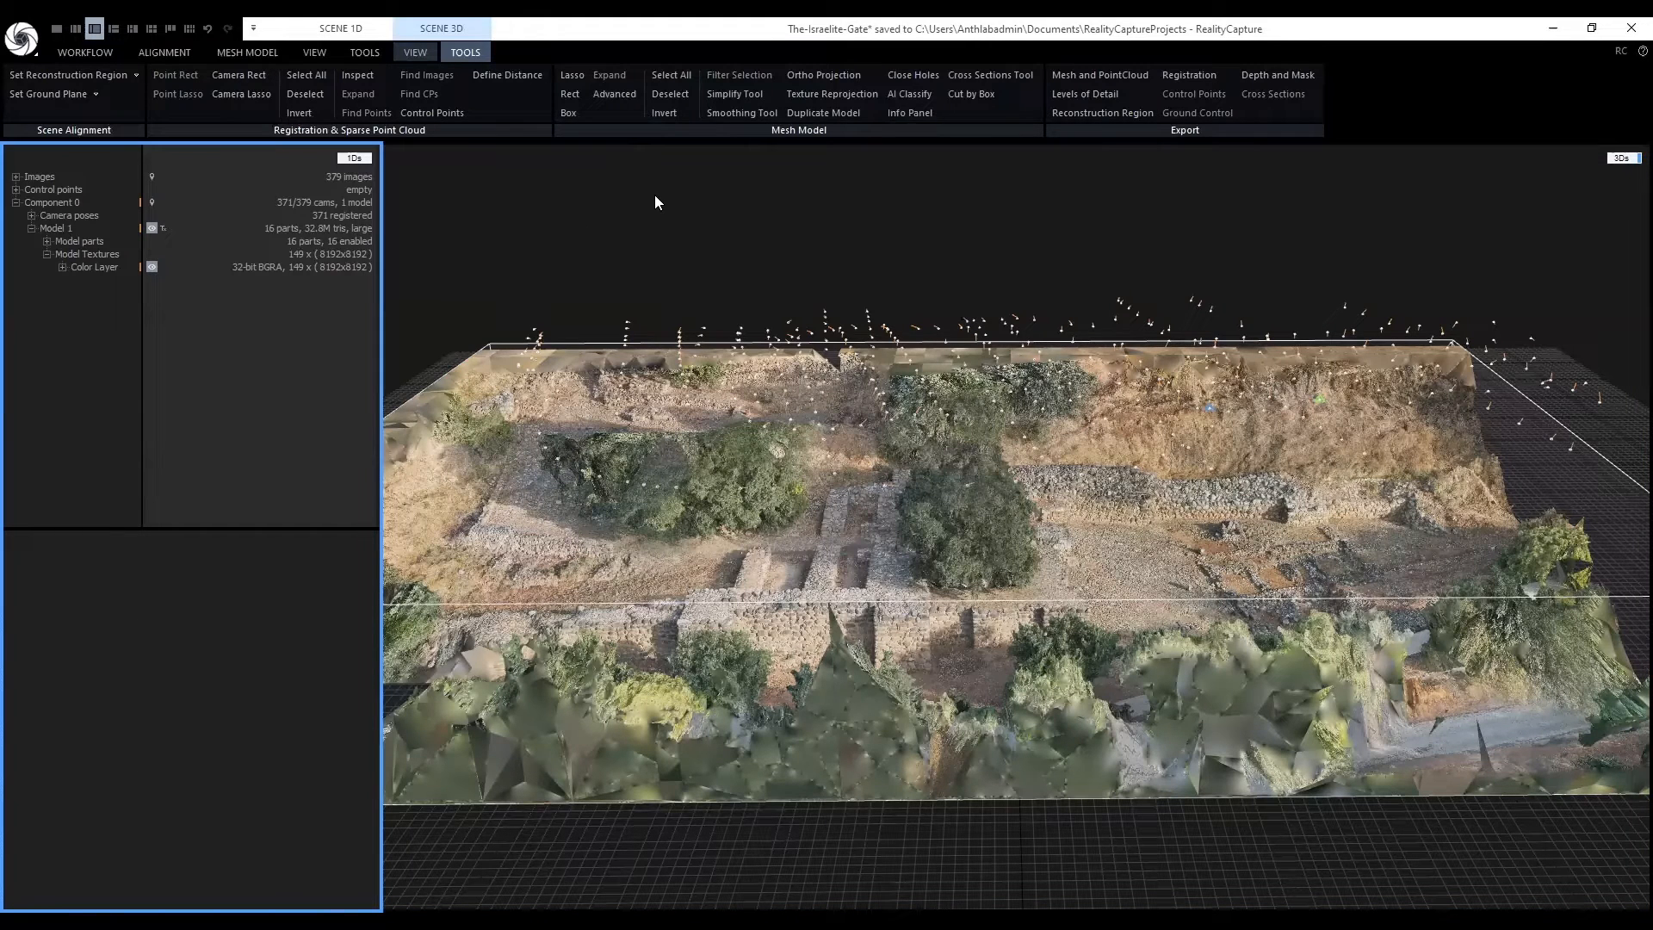
click(622, 93)
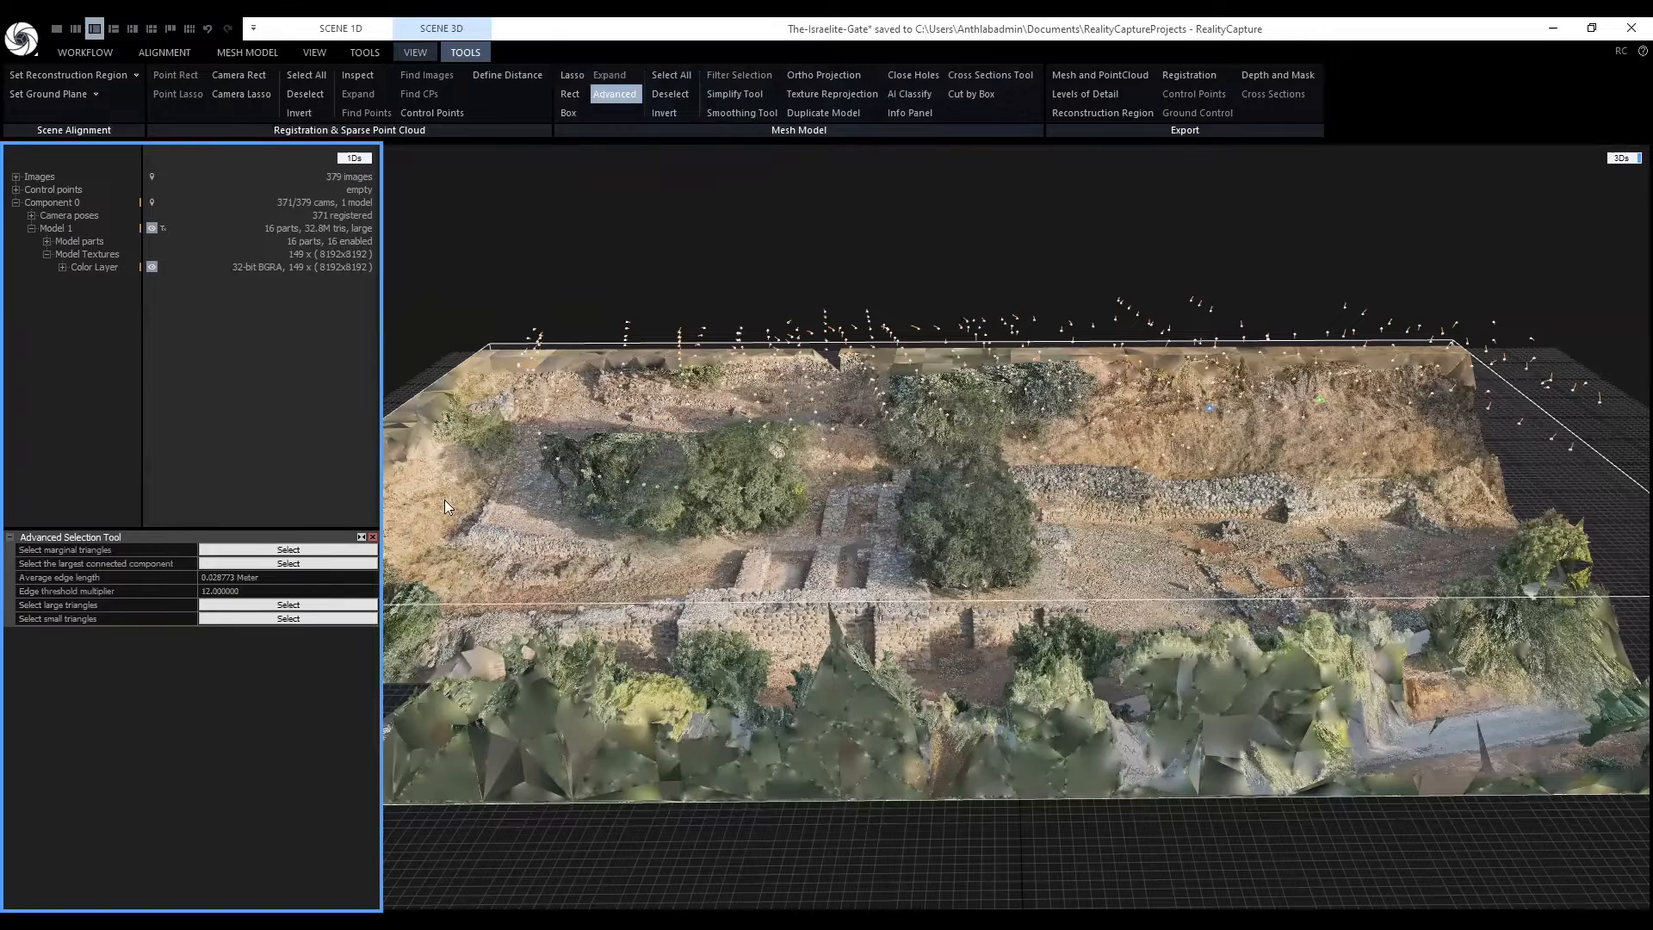
click(216, 605)
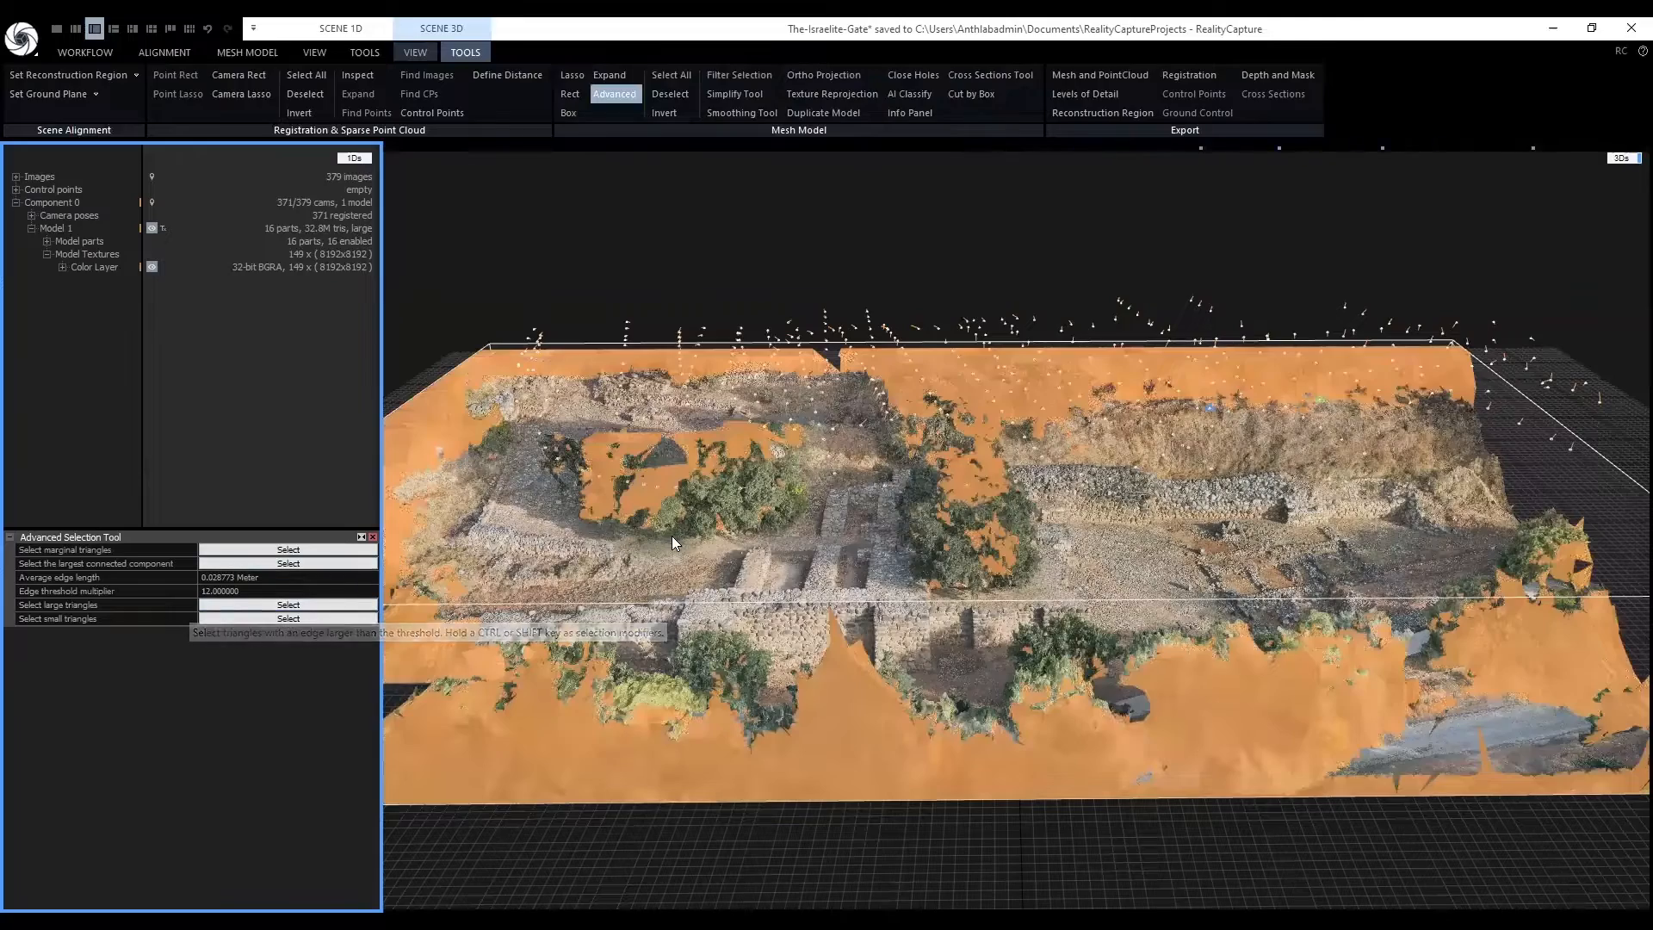
scroll(785, 563, up, 2)
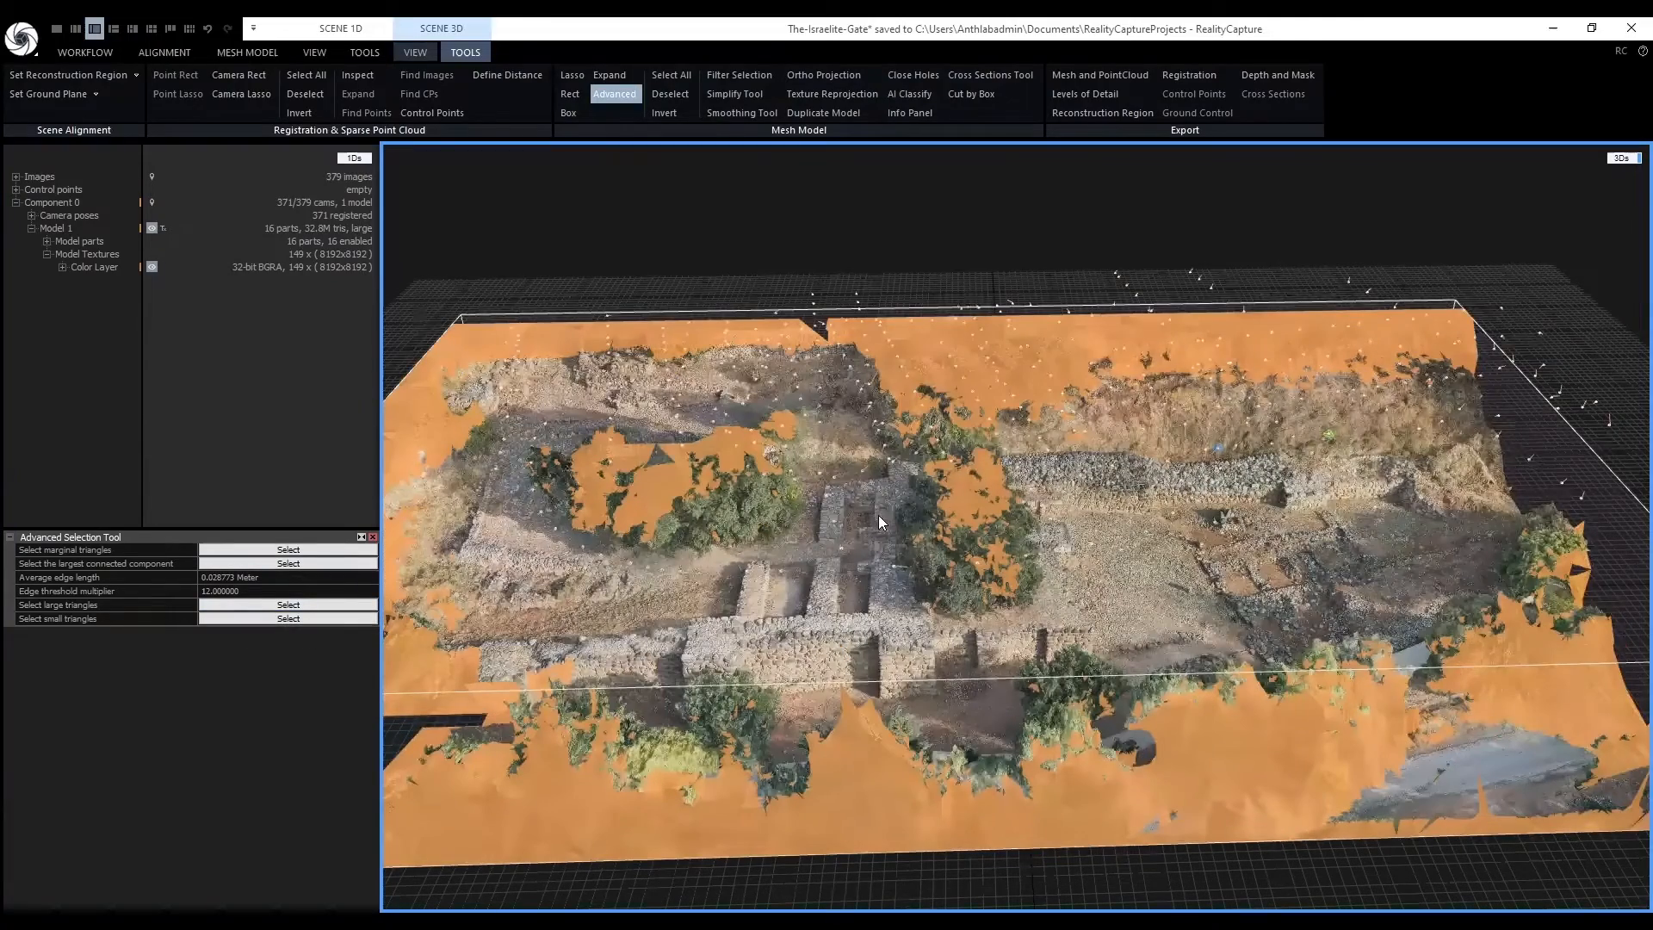
scroll(879, 516, up, 1)
scroll(862, 584, up, 2)
scroll(866, 578, down, 1)
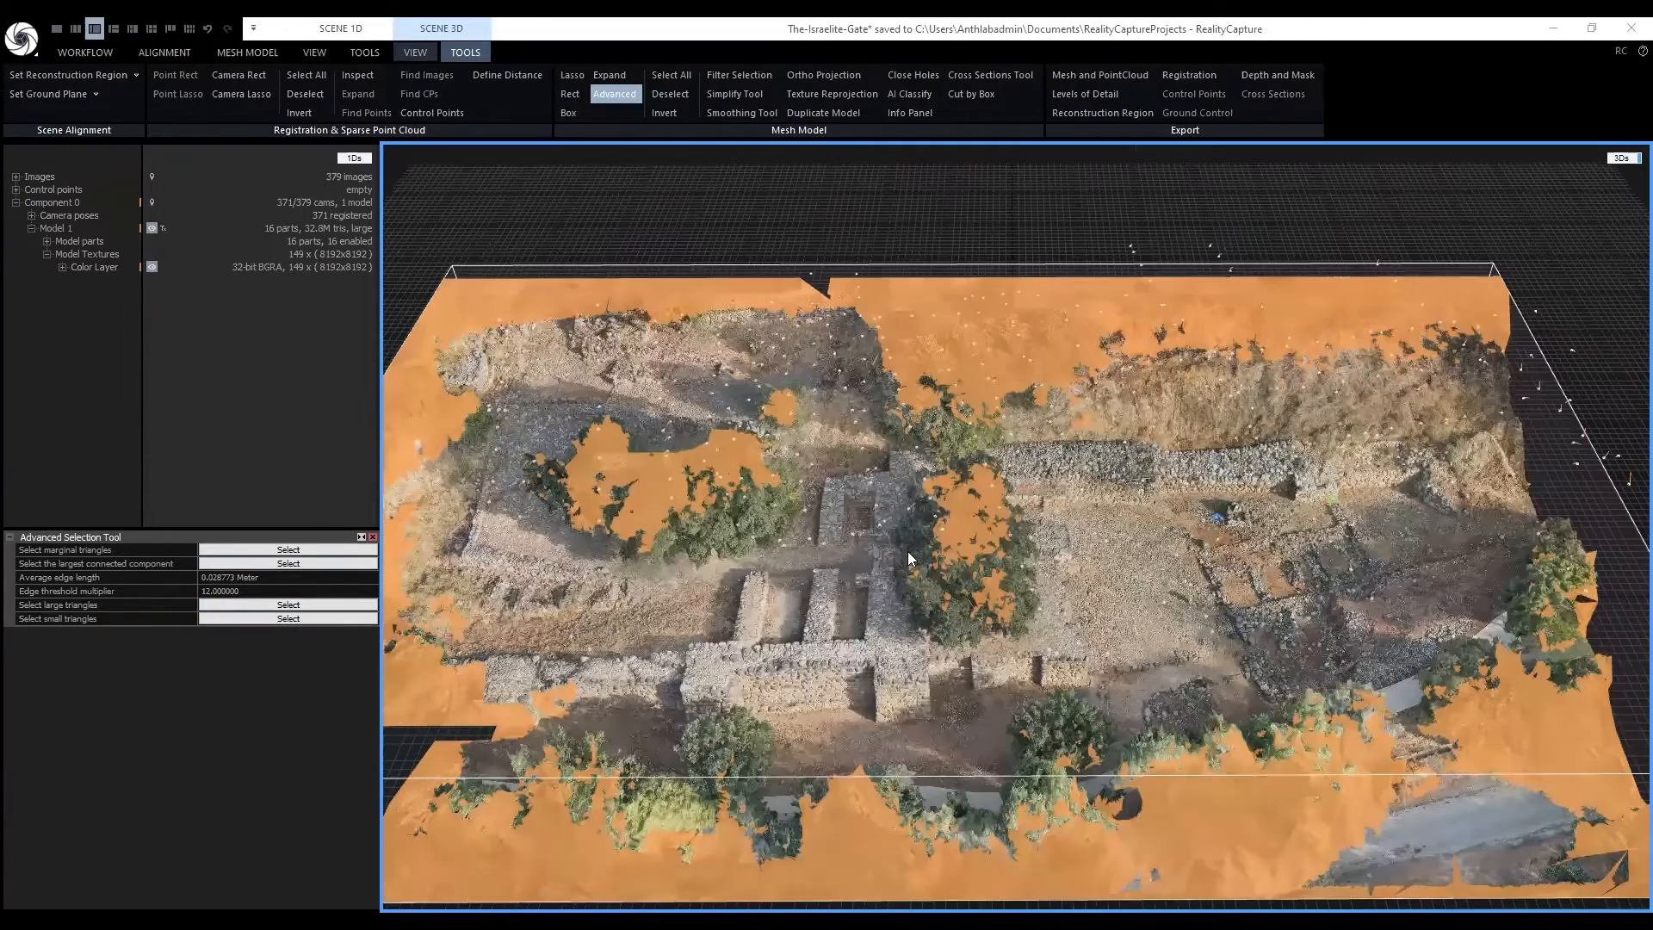
Start a new selection from a terrain patch and grow it across the connected terrain.
click(569, 78)
scroll(1219, 276, up, 4)
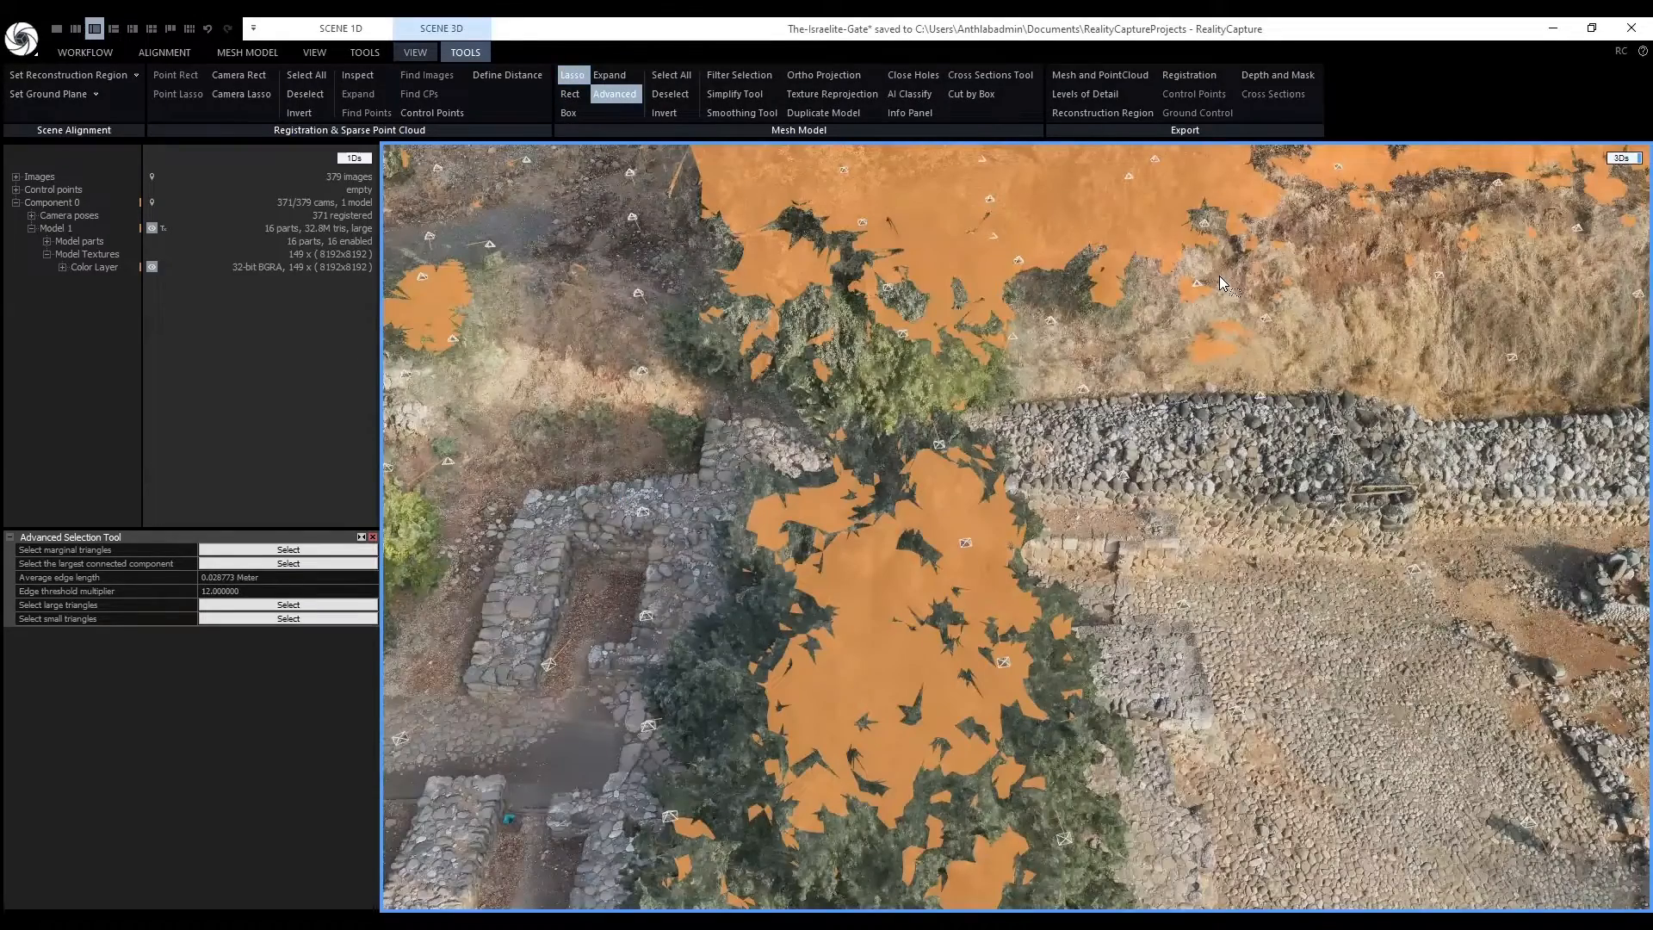
scroll(1092, 302, up, 2)
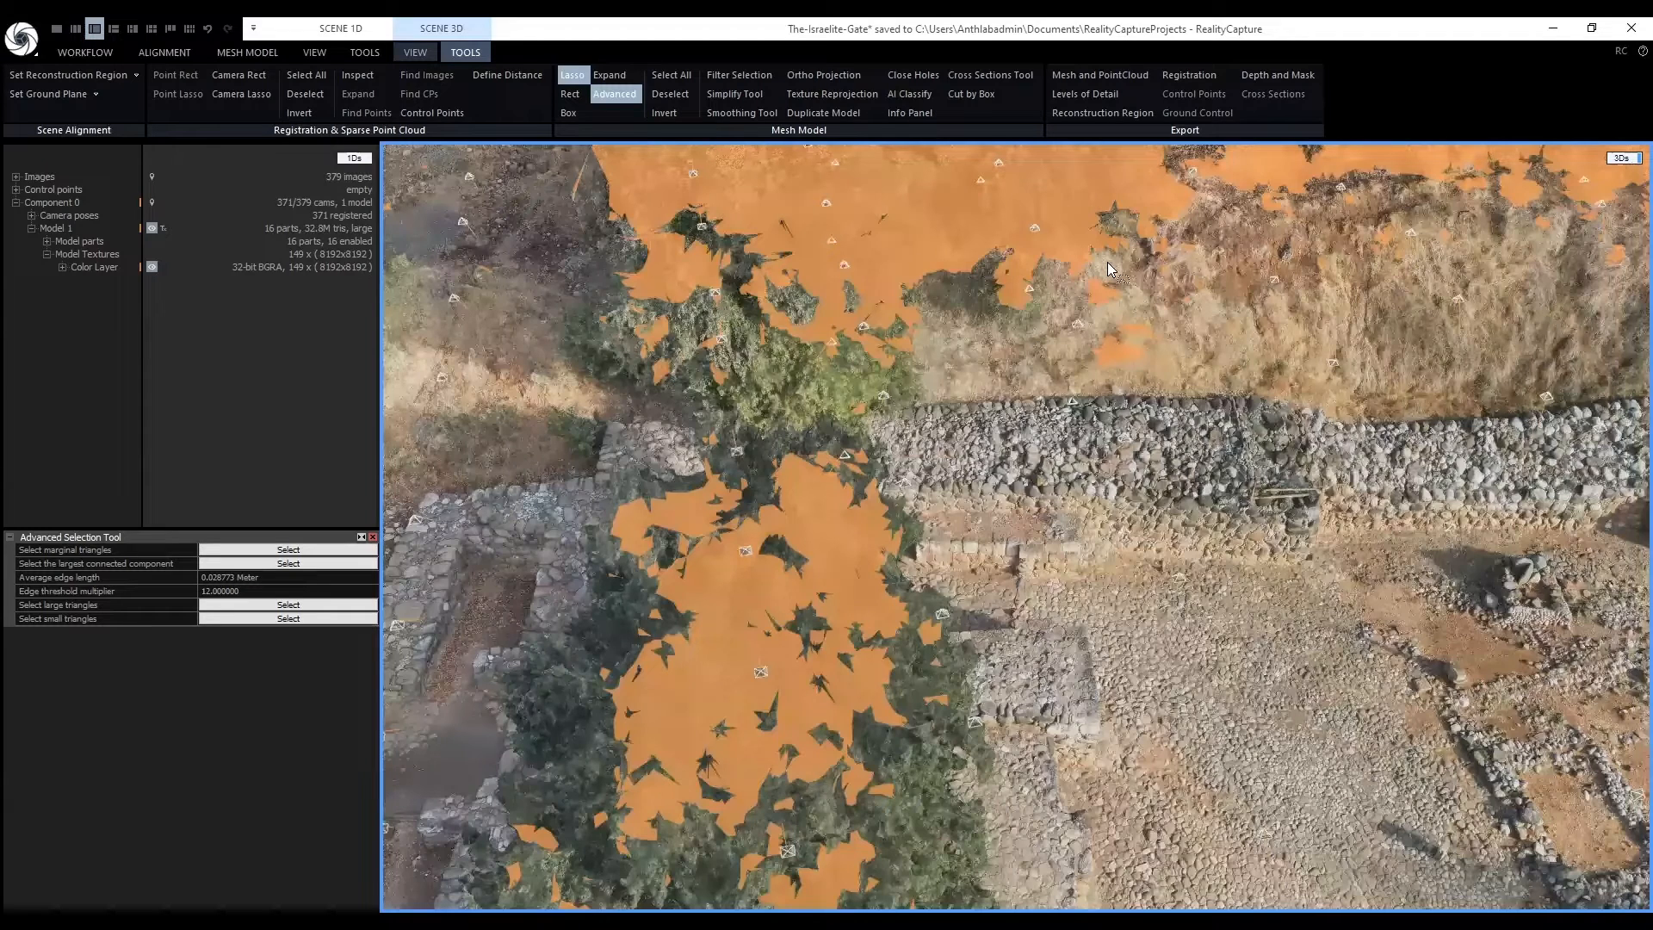
click(1106, 268)
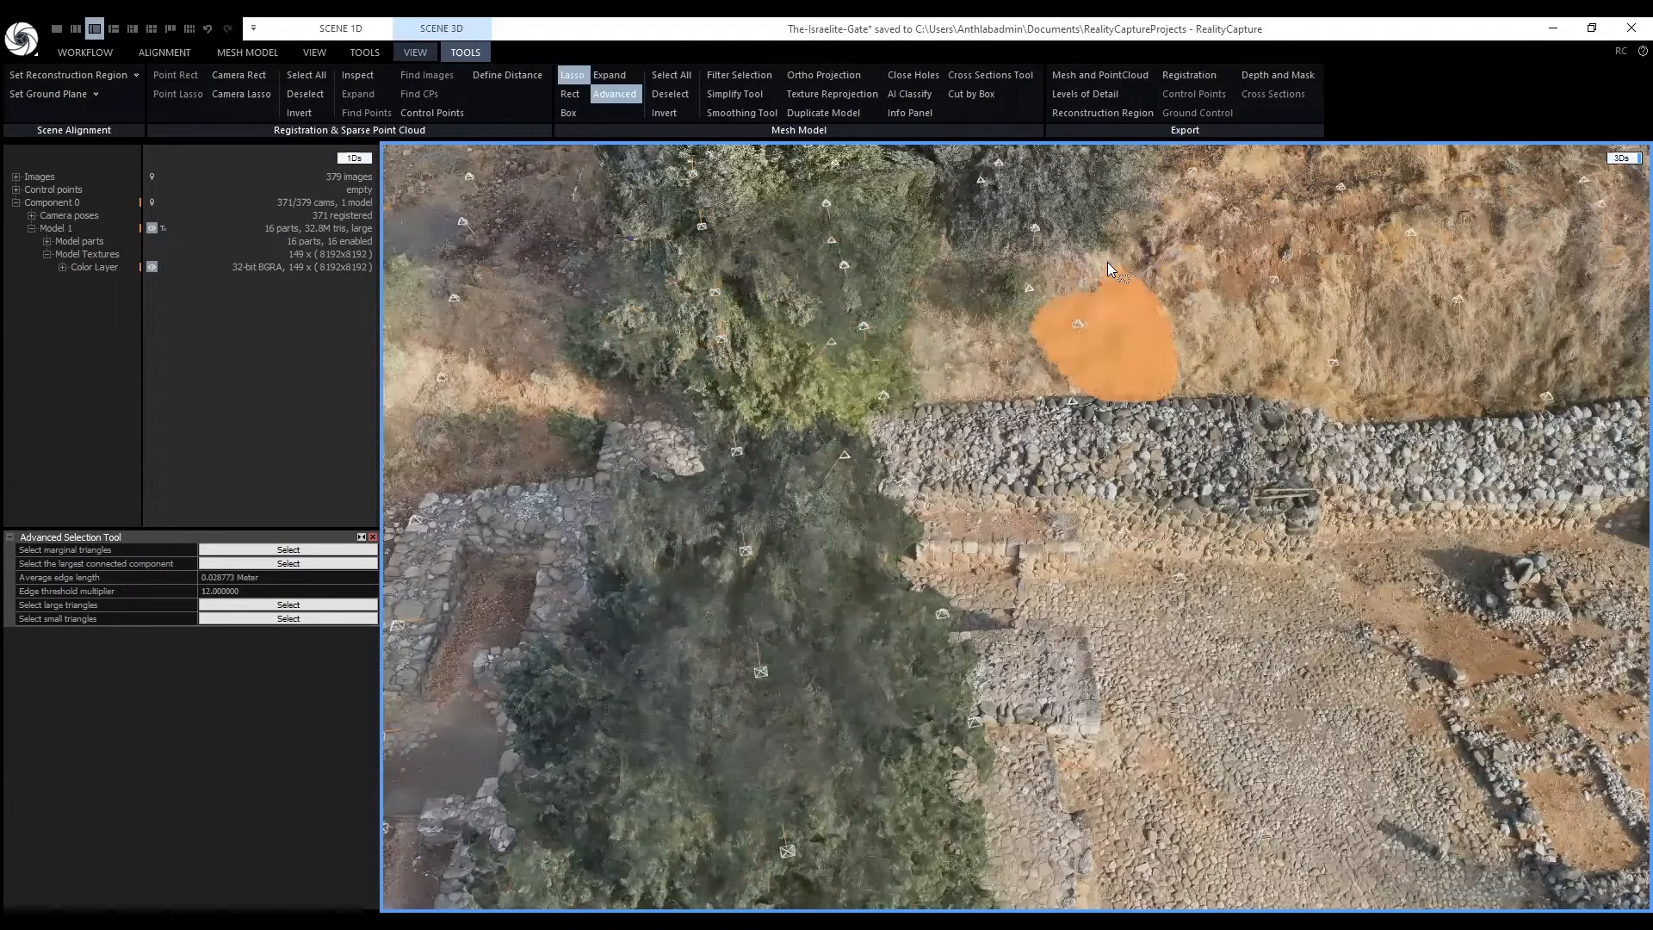
scroll(1107, 267, up, 2)
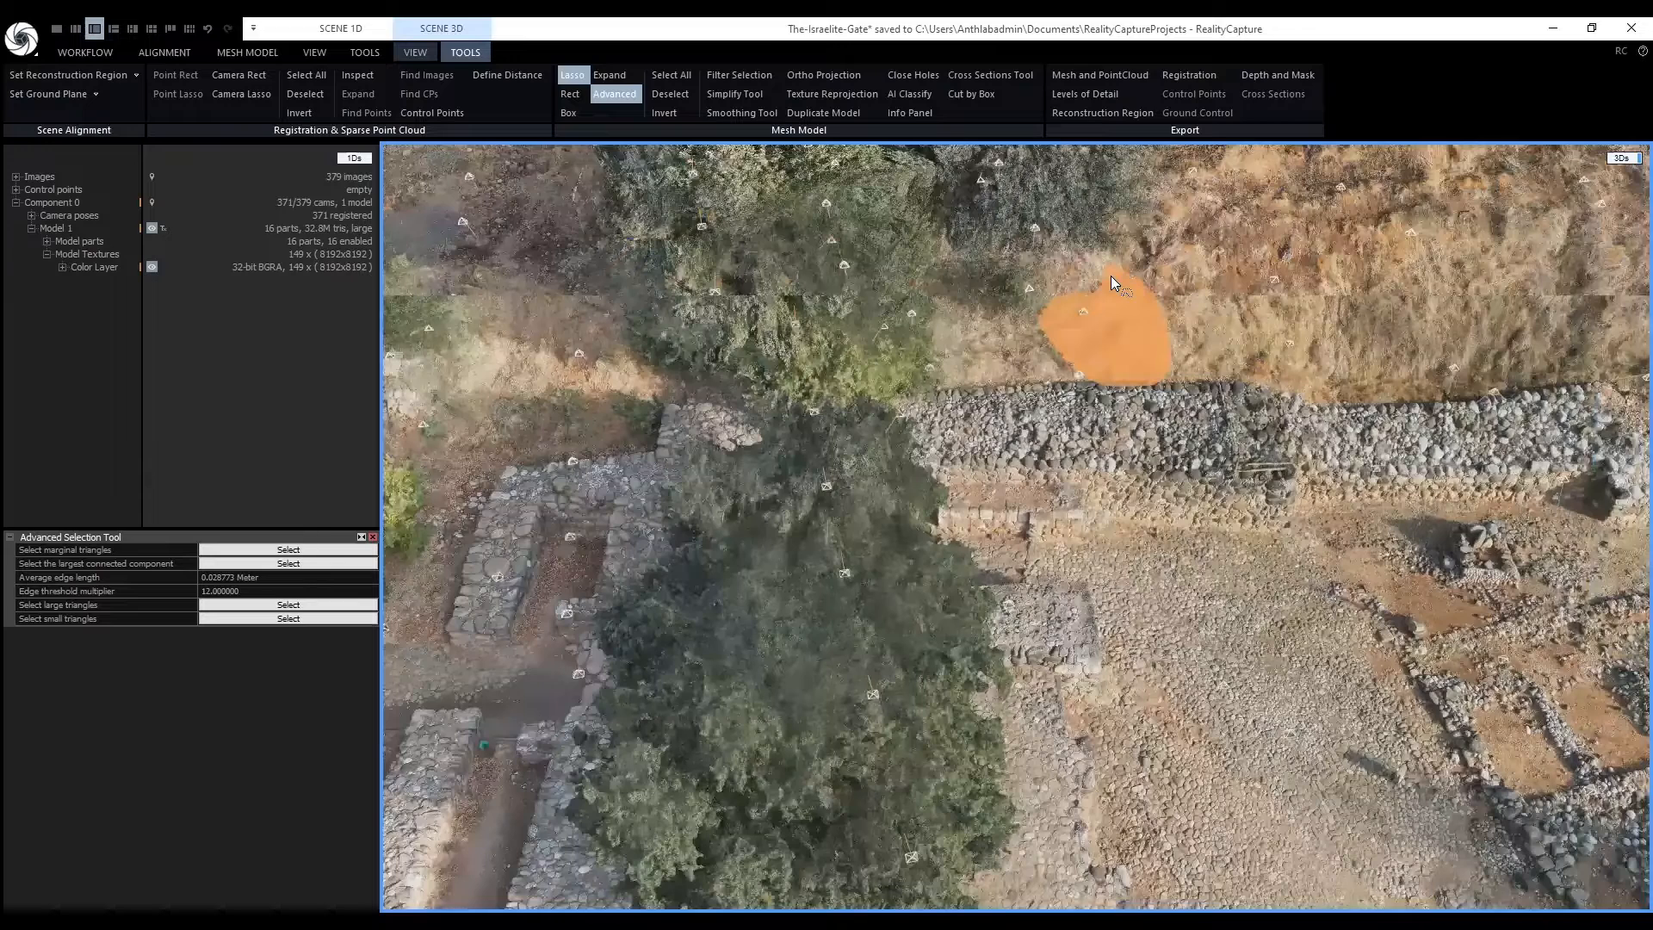
scroll(1111, 275, down, 4)
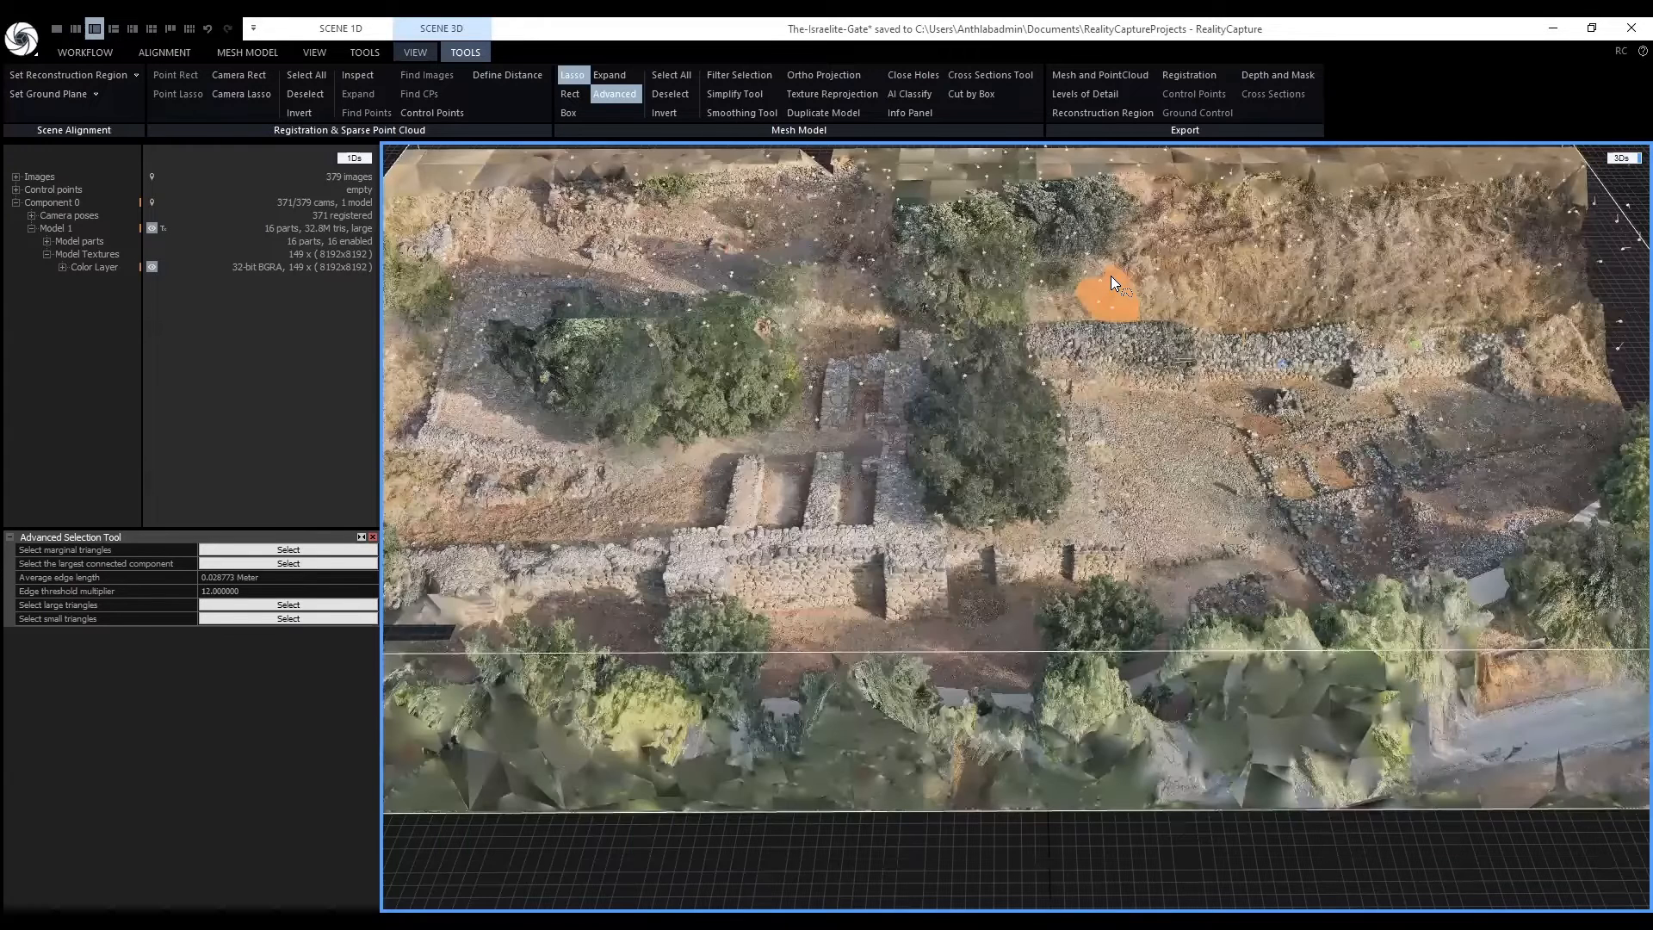
click(1111, 276)
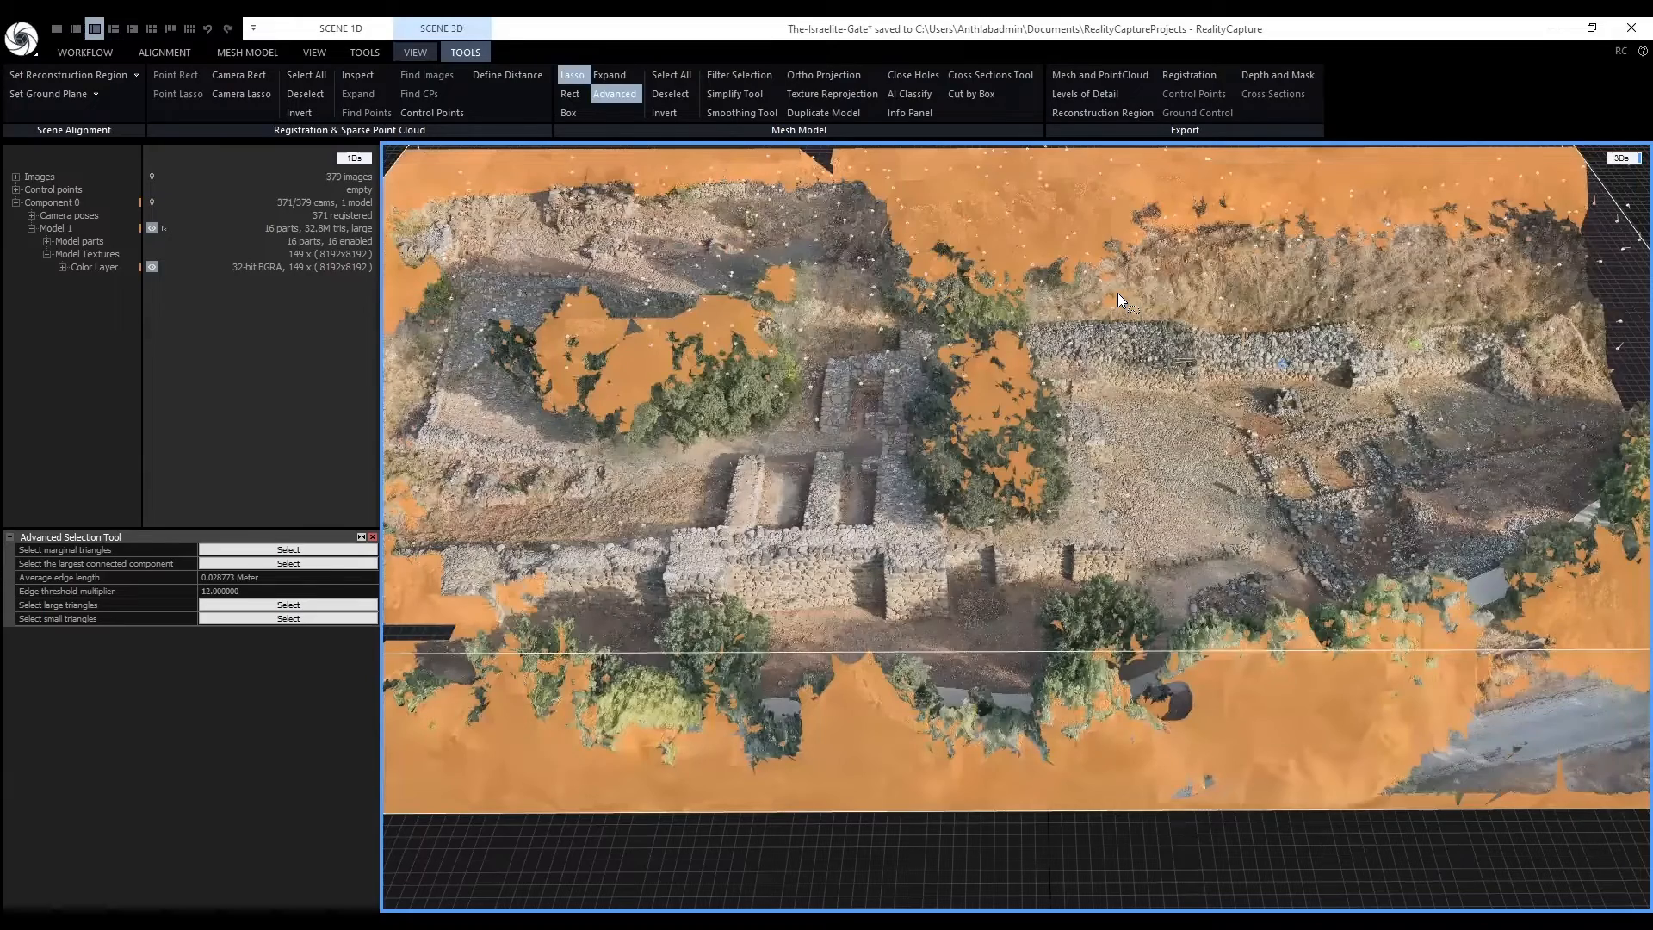
scroll(1117, 293, up, 2)
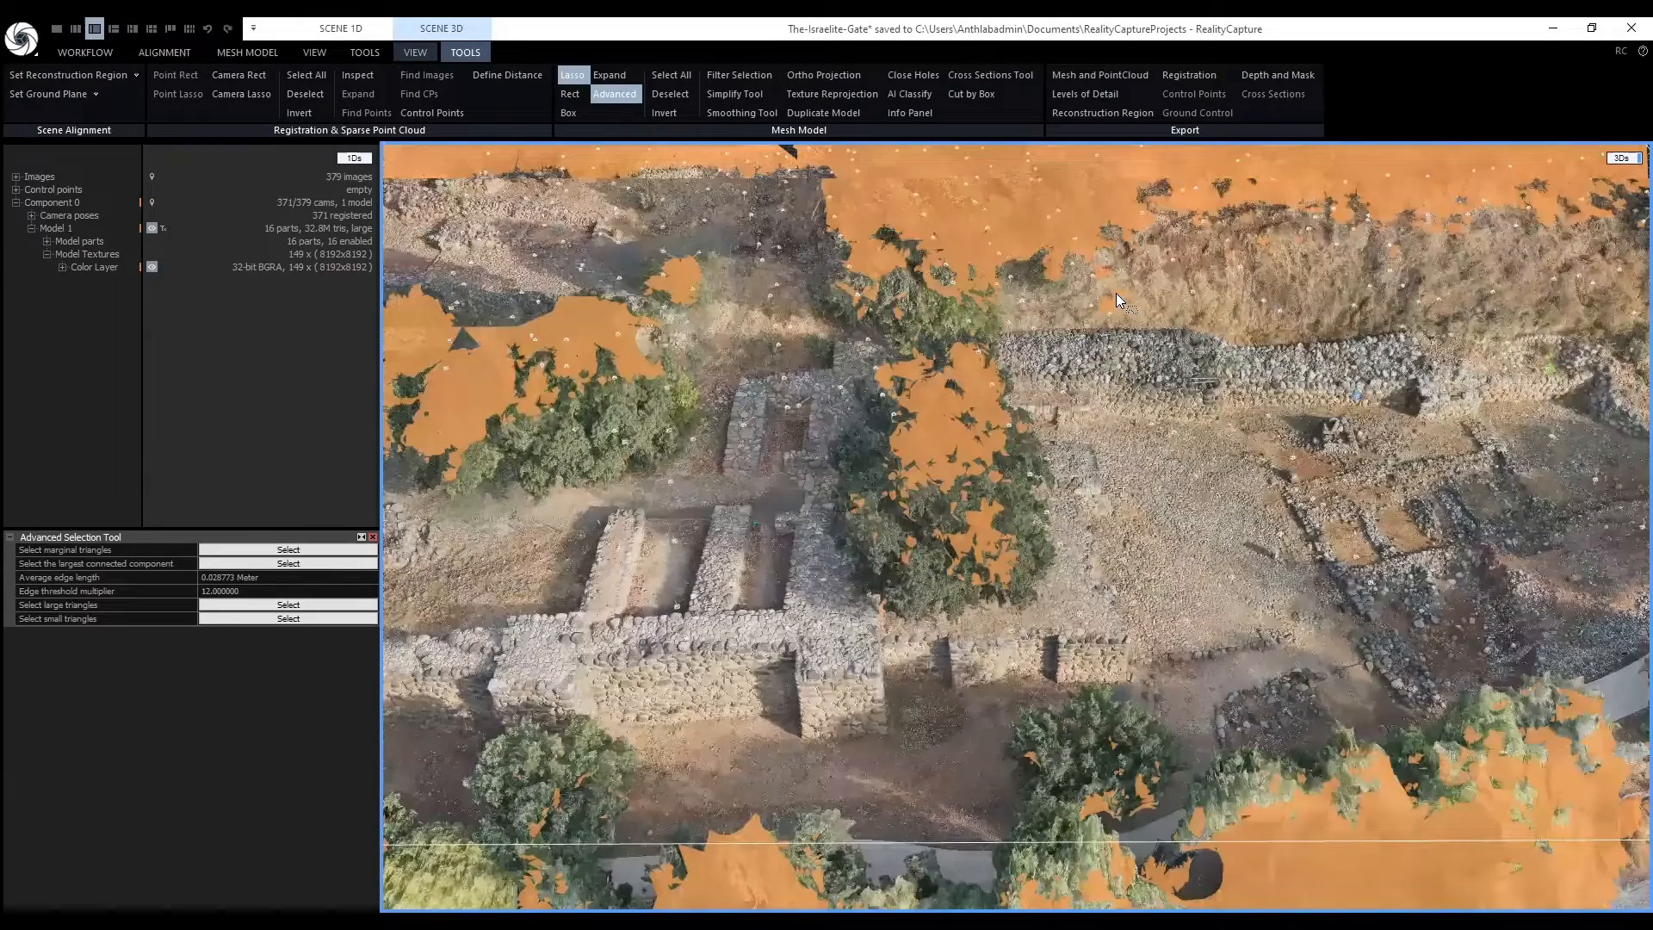
scroll(1117, 289, up, 3)
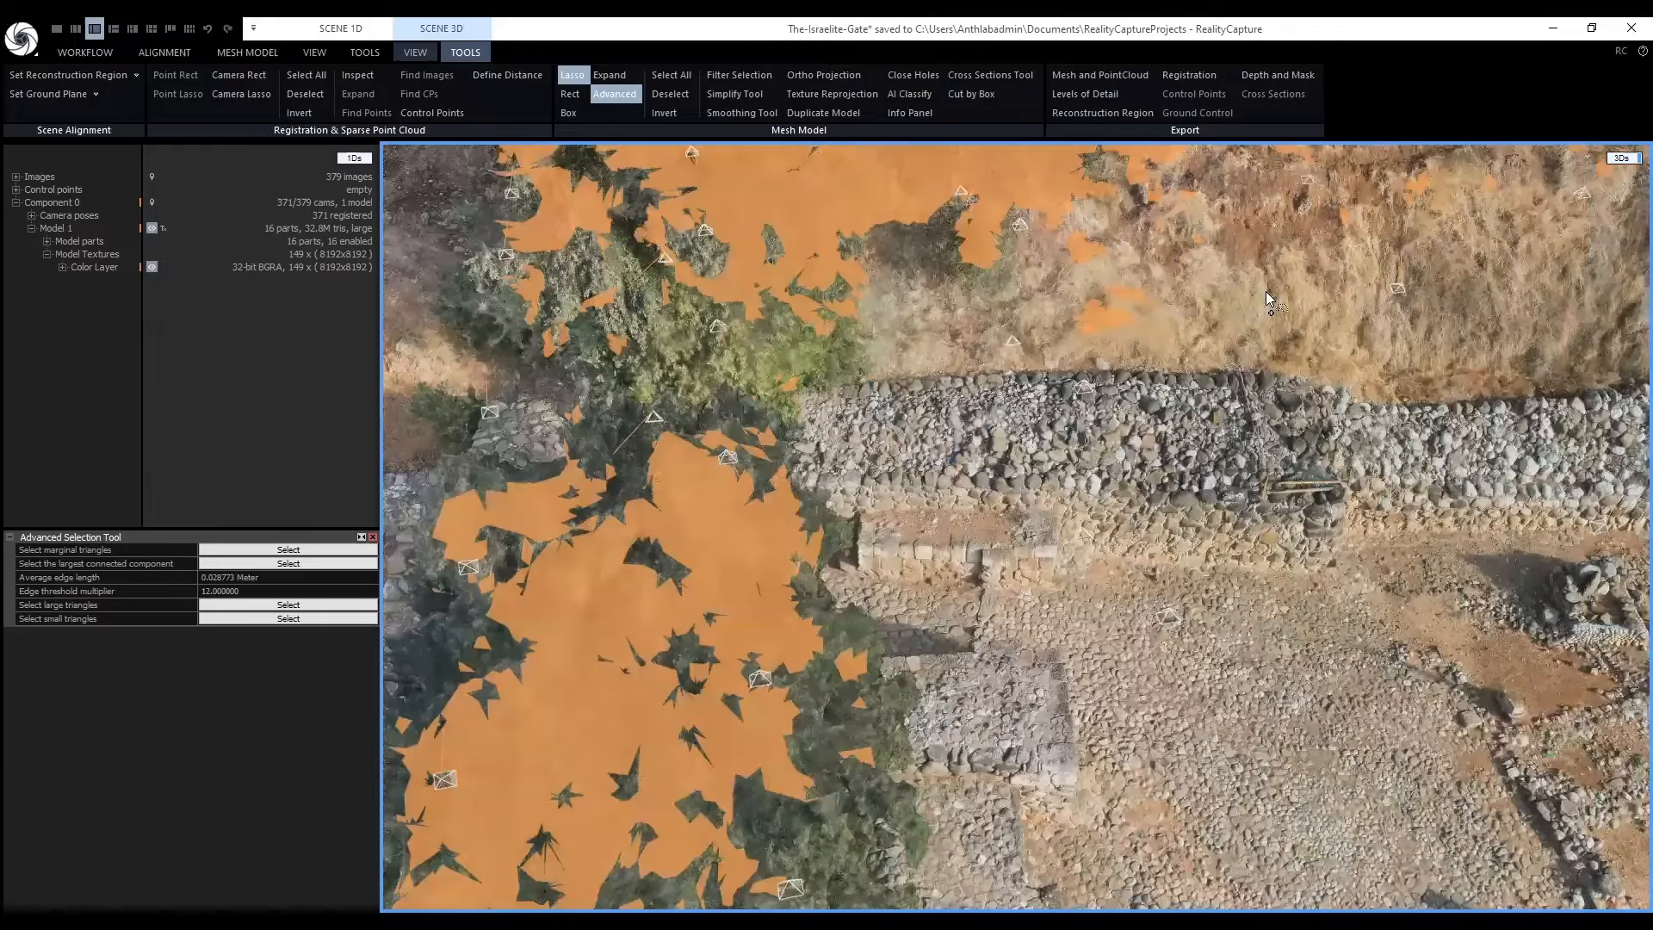
Lasso-deselect the patch of ground above the stone wall.
drag(1266, 291, 1296, 297)
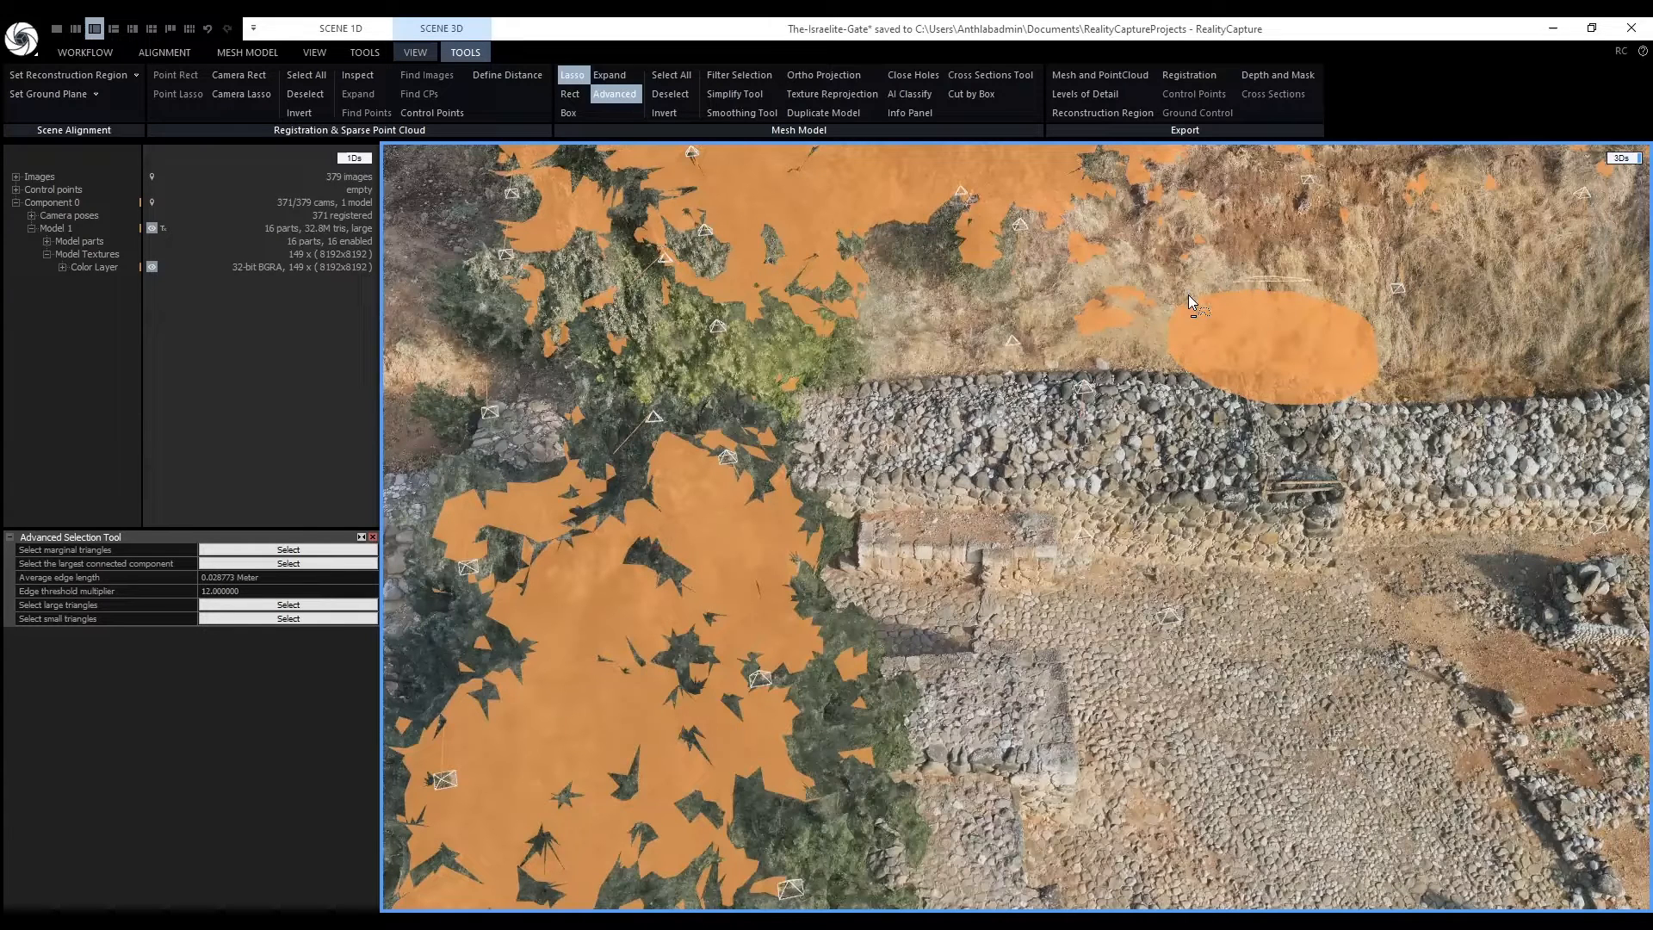
drag(1248, 278, 1213, 415)
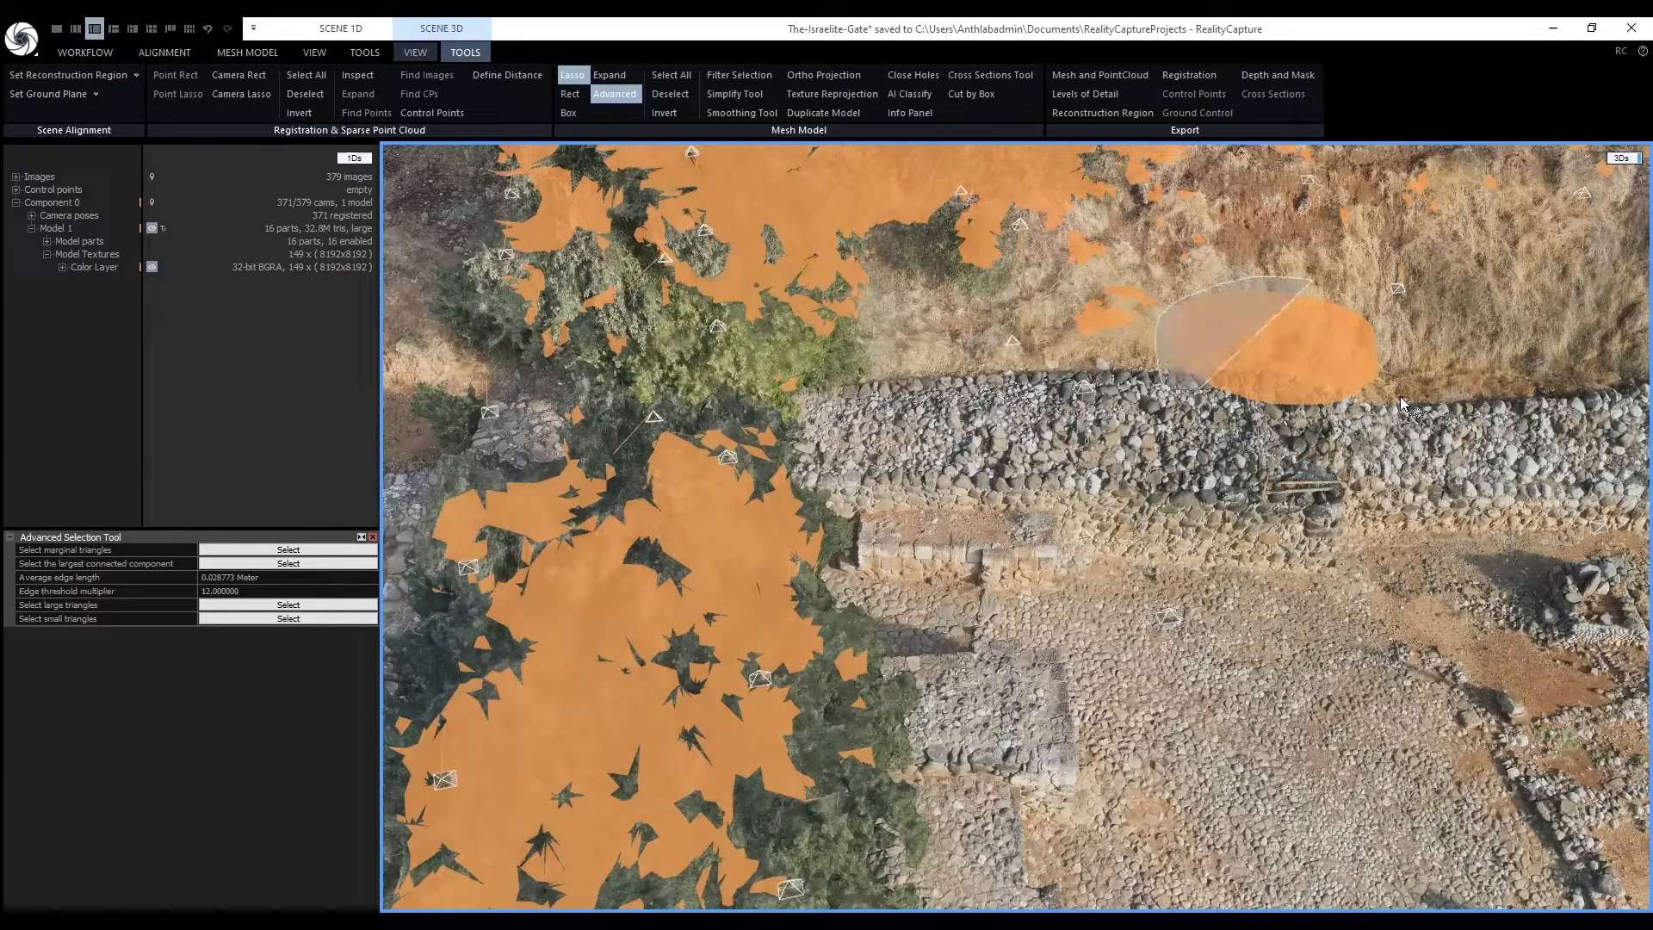
click(1400, 397)
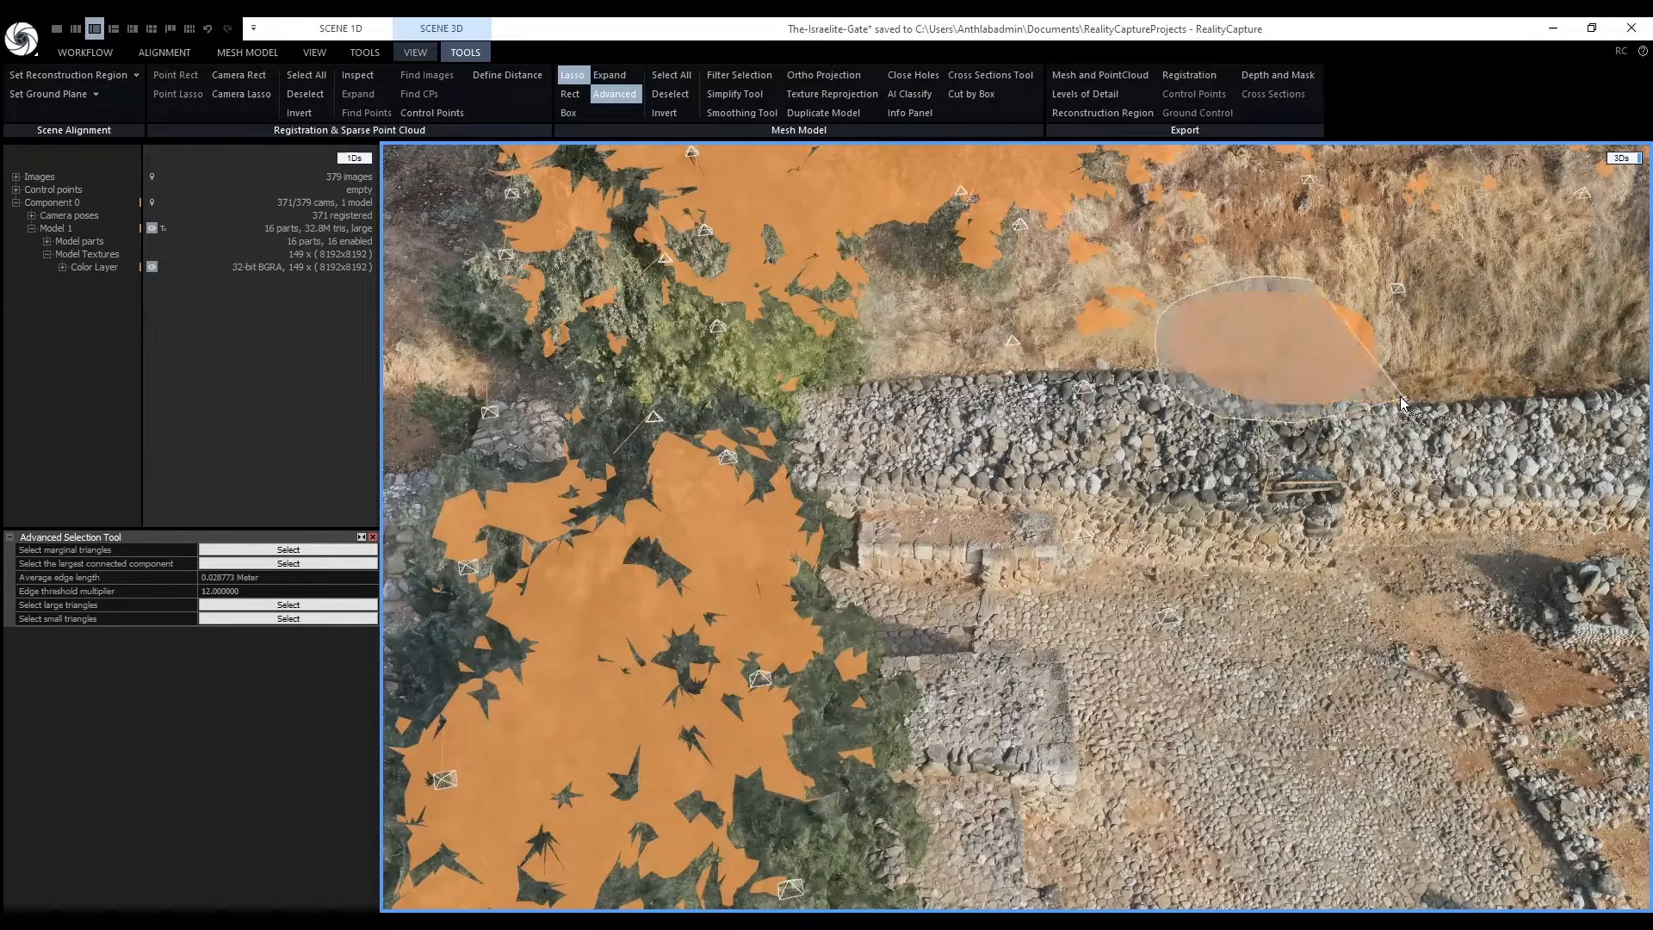
double_click(1401, 396)
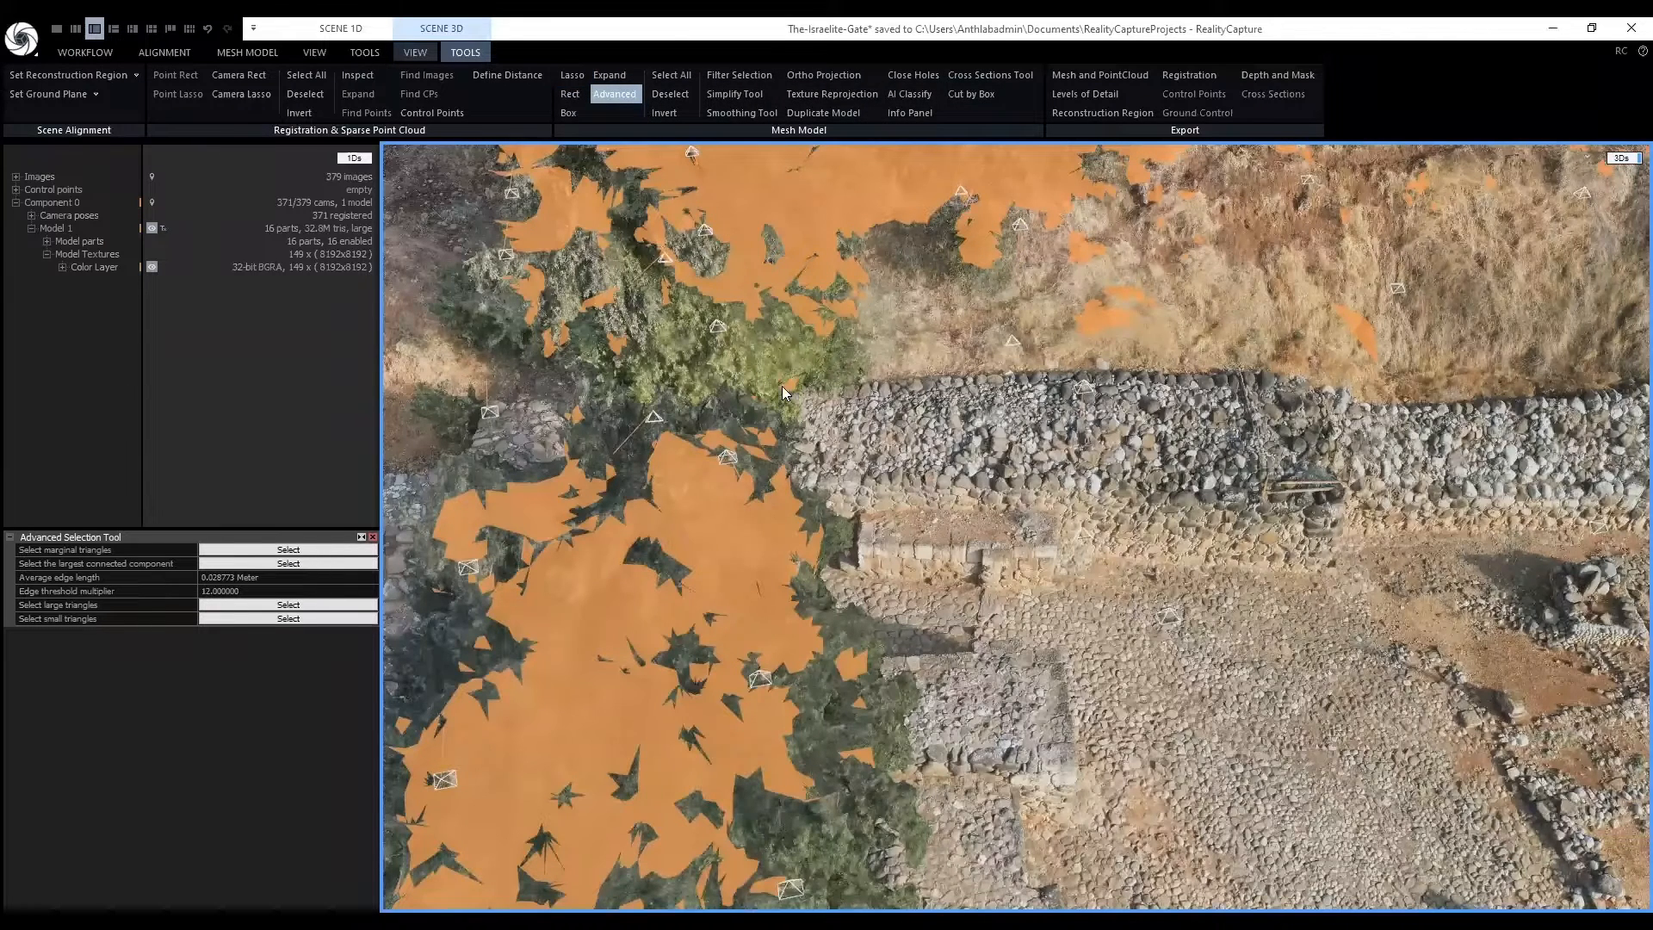
scroll(787, 404, down, 5)
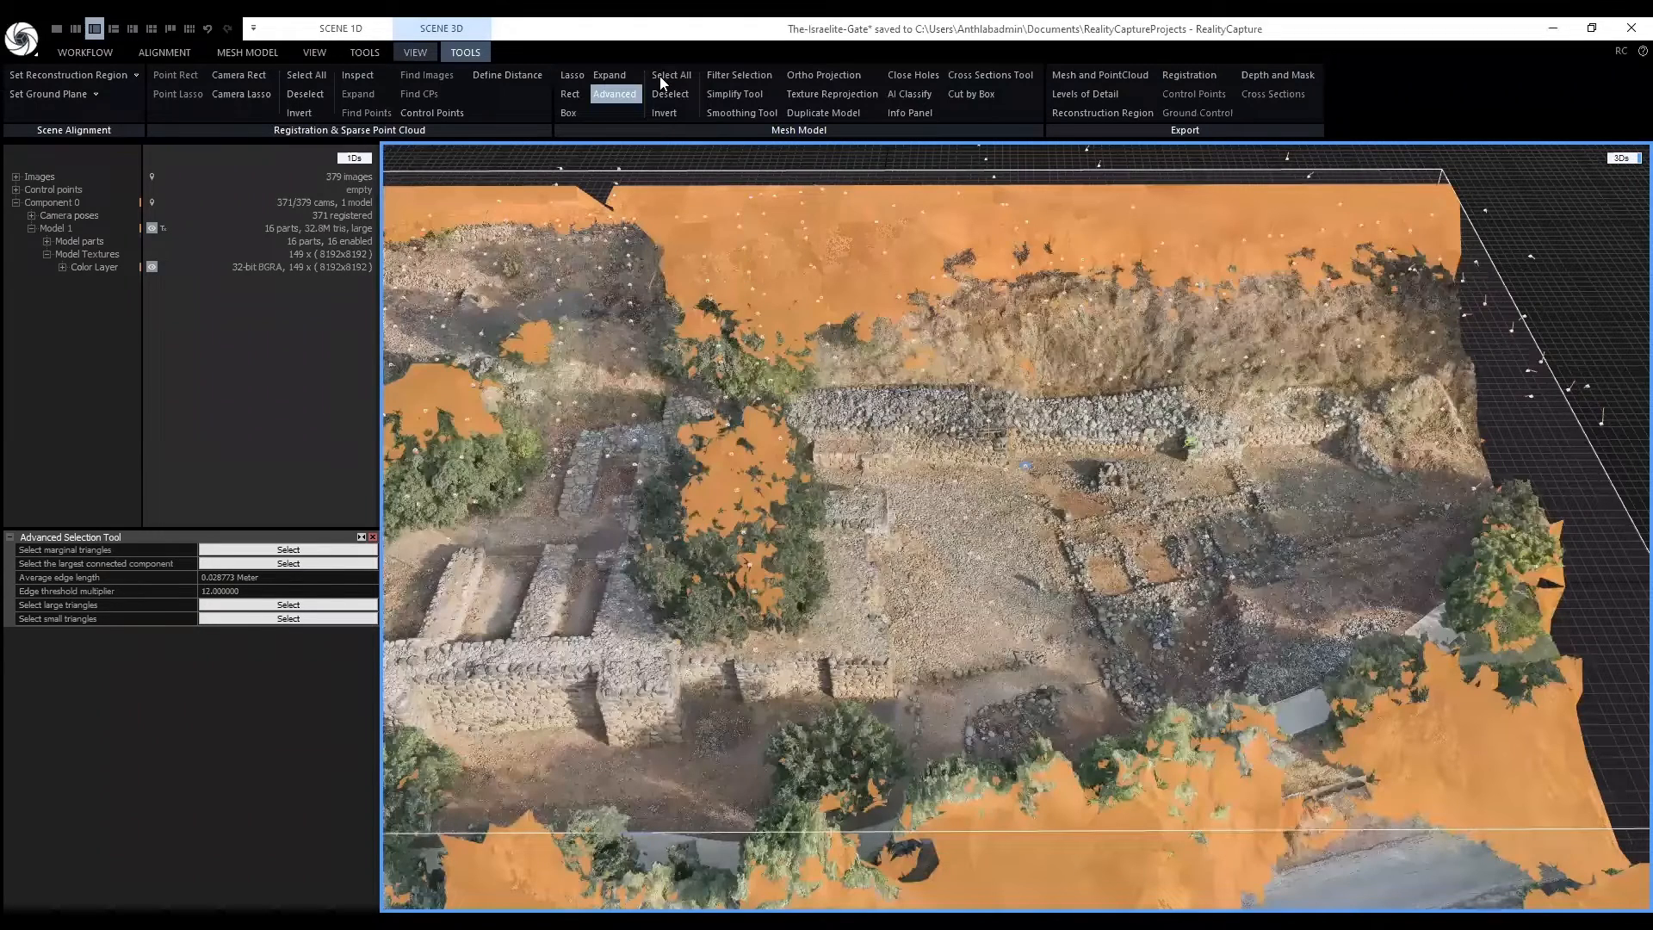
click(659, 82)
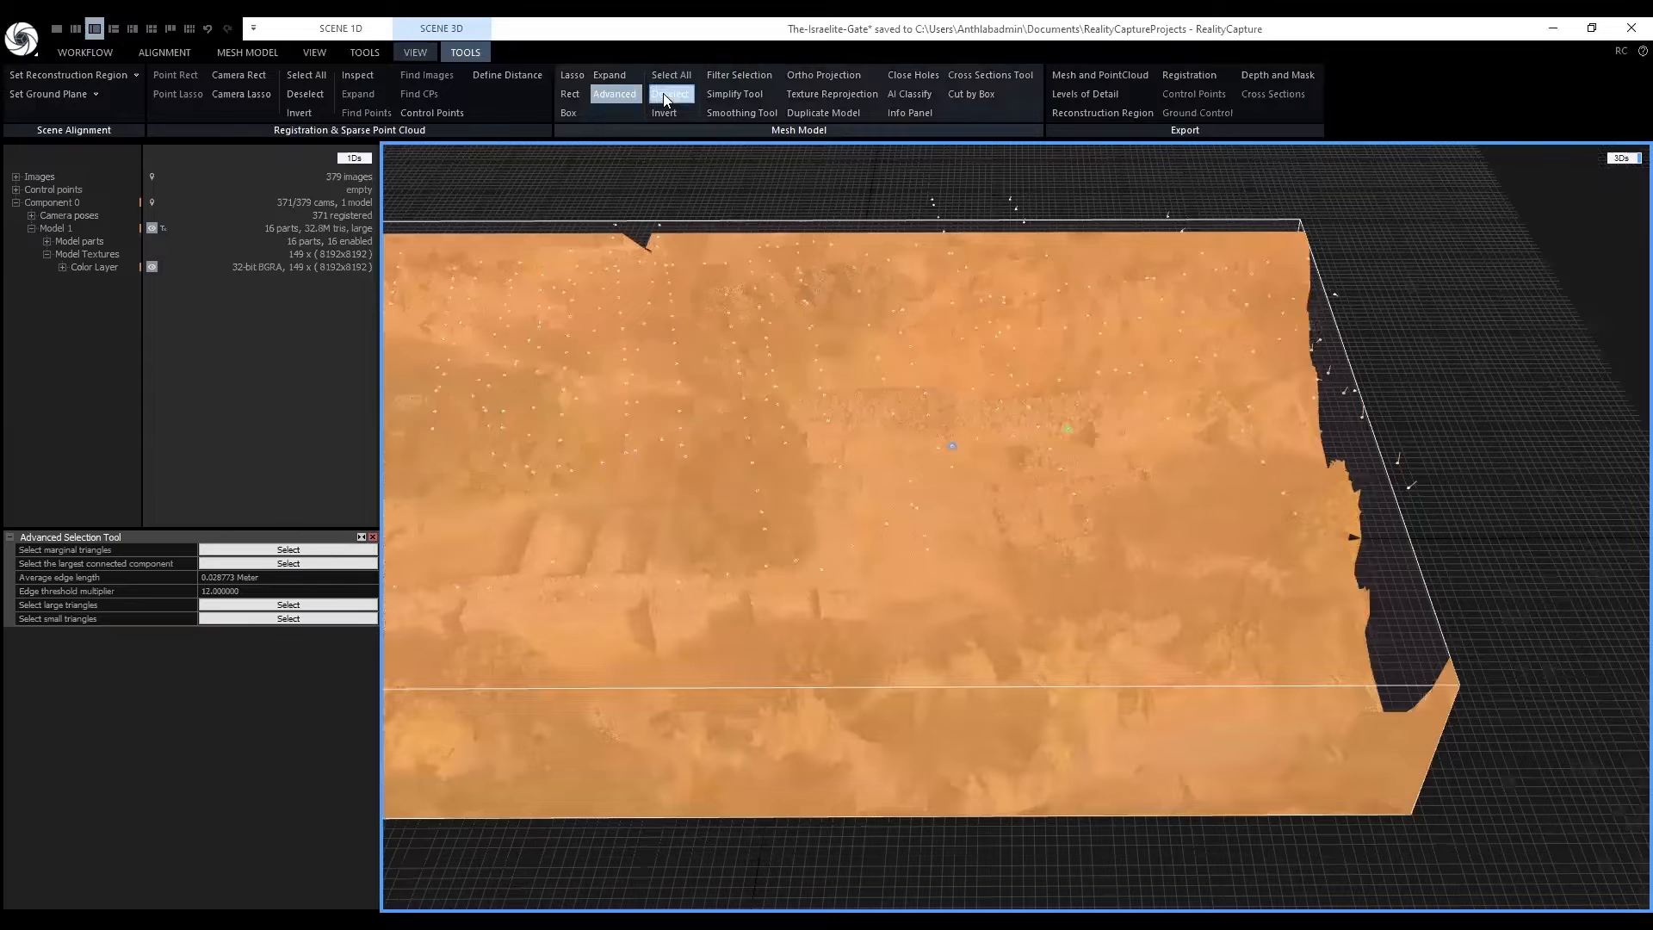
click(662, 95)
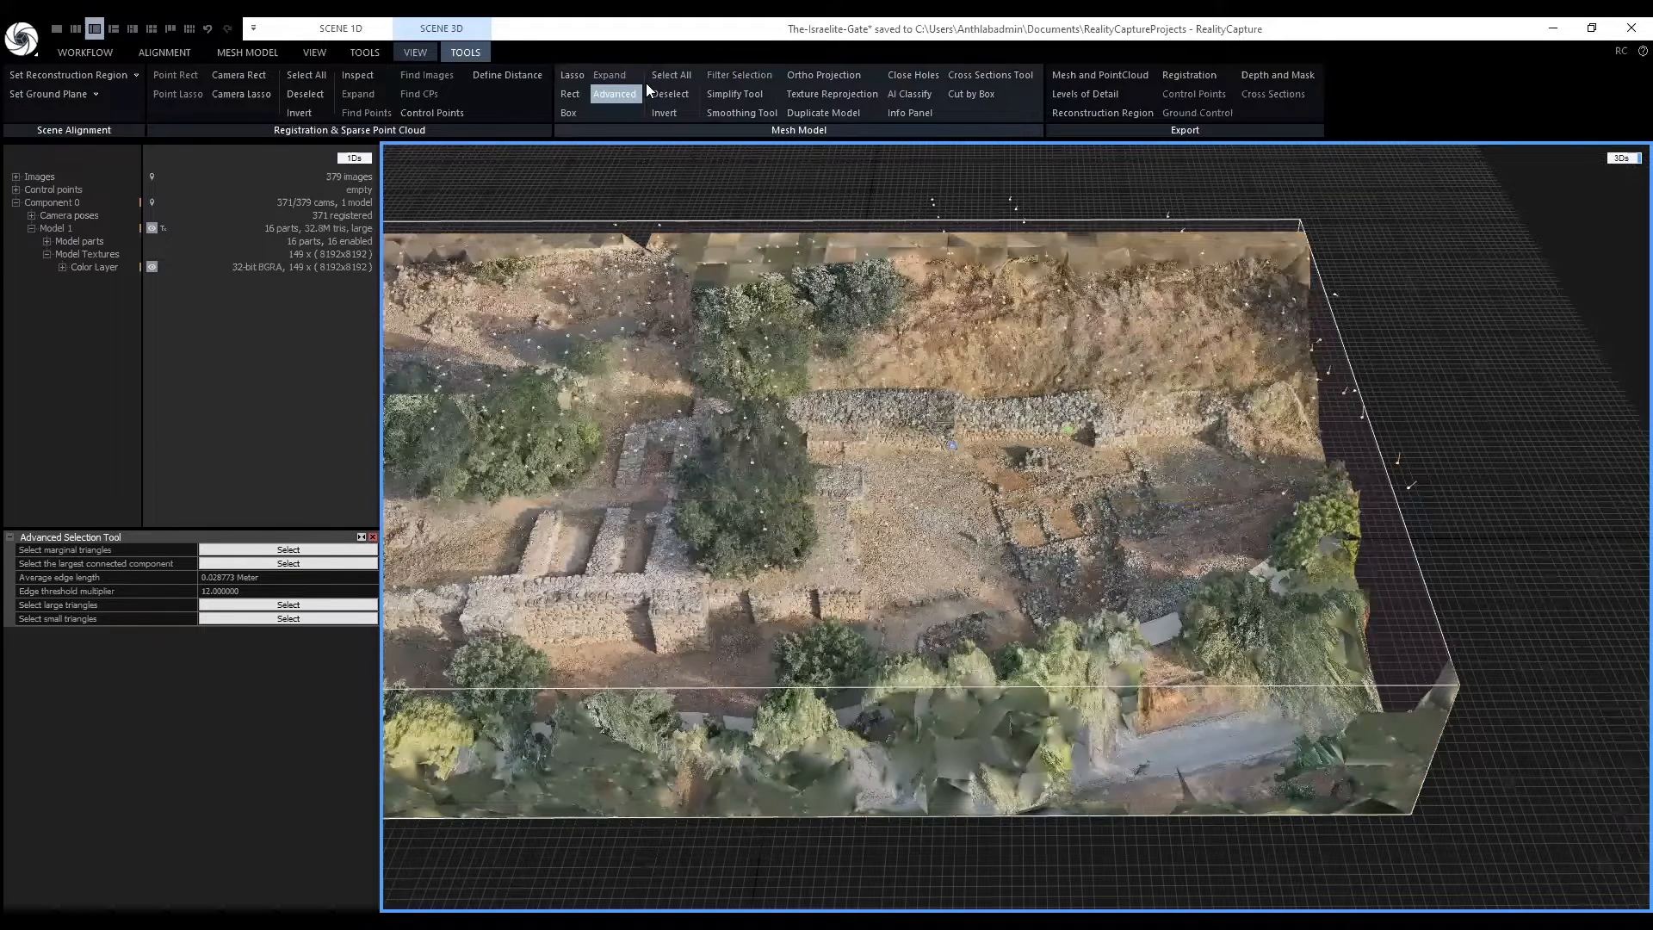
click(666, 79)
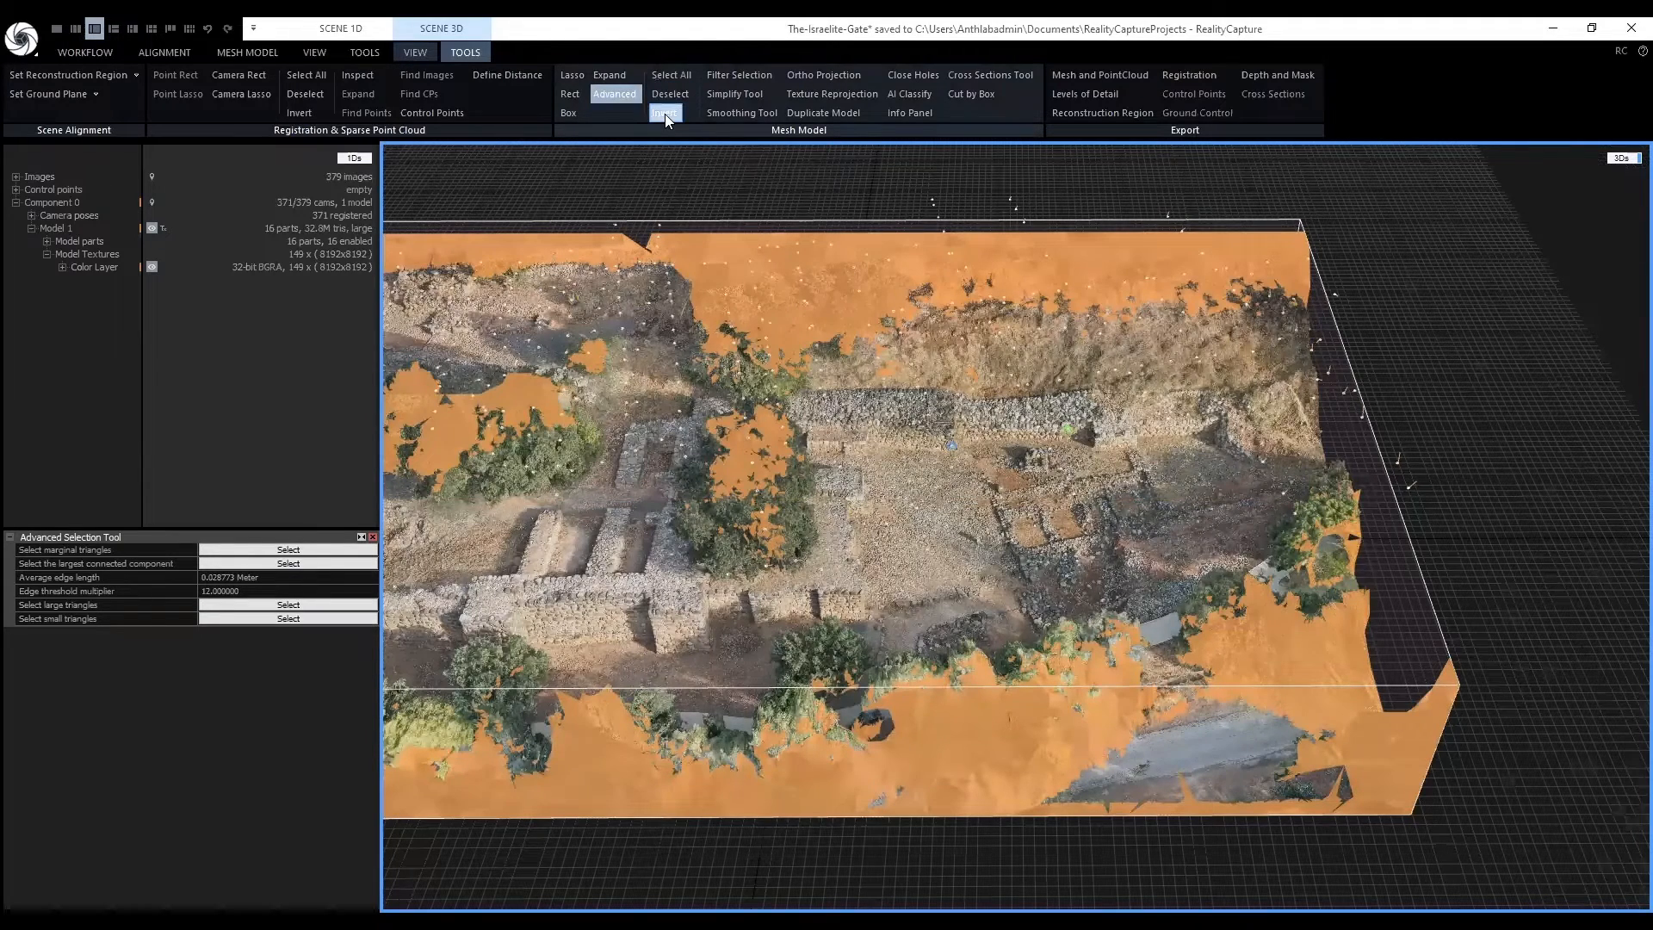
click(666, 115)
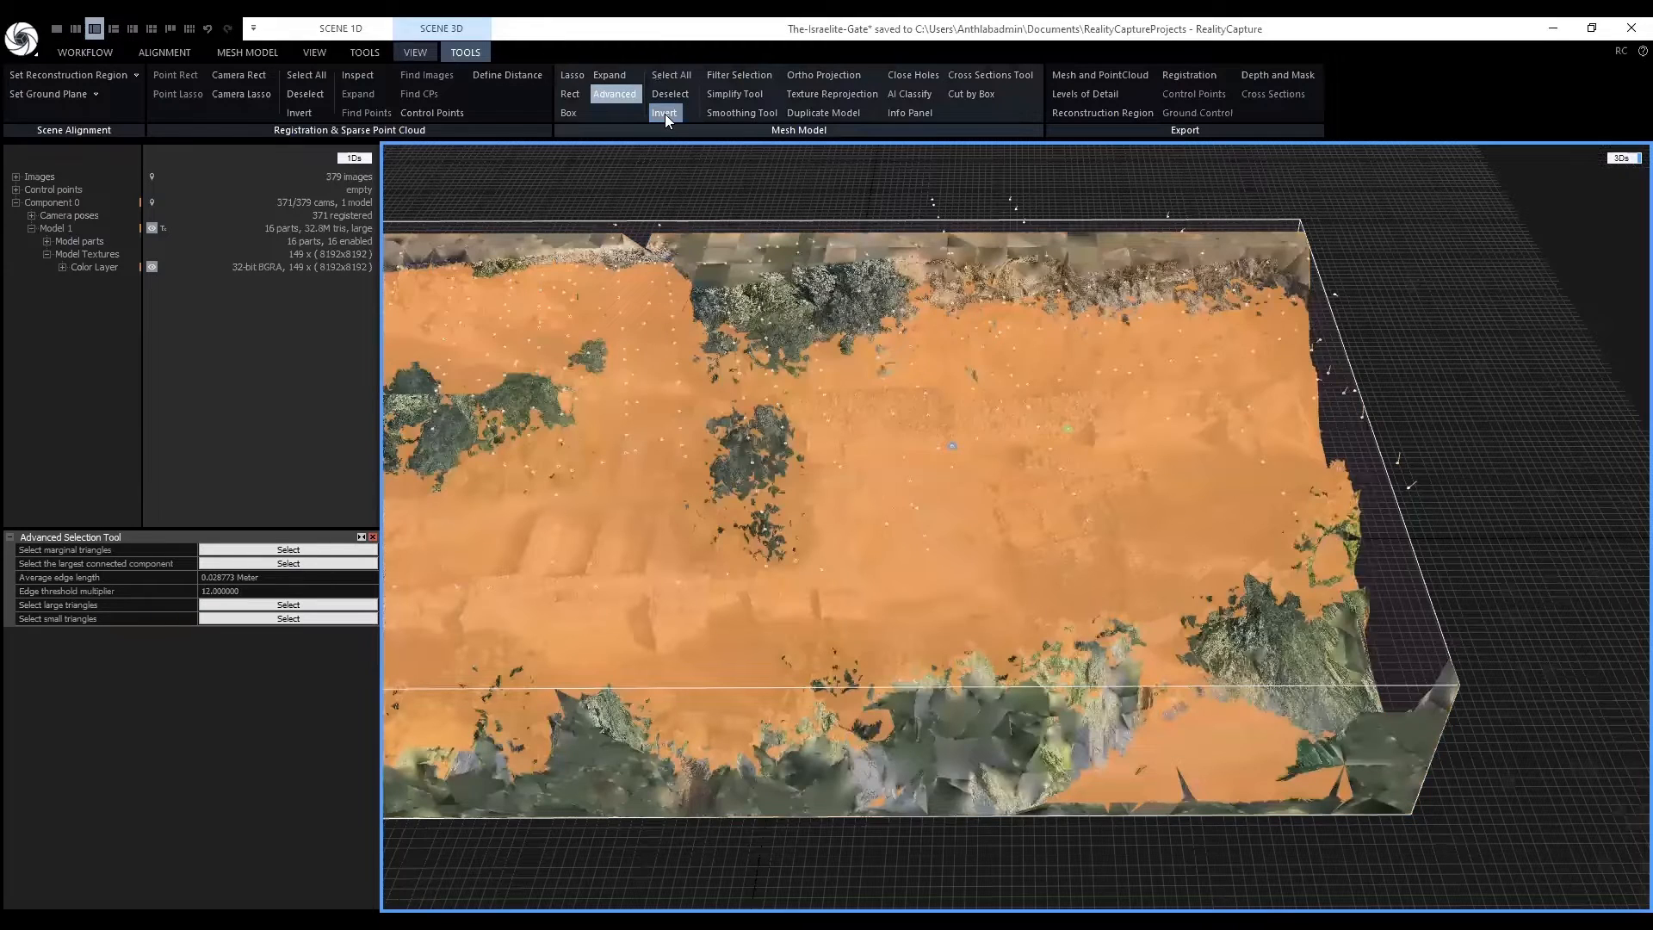
click(663, 113)
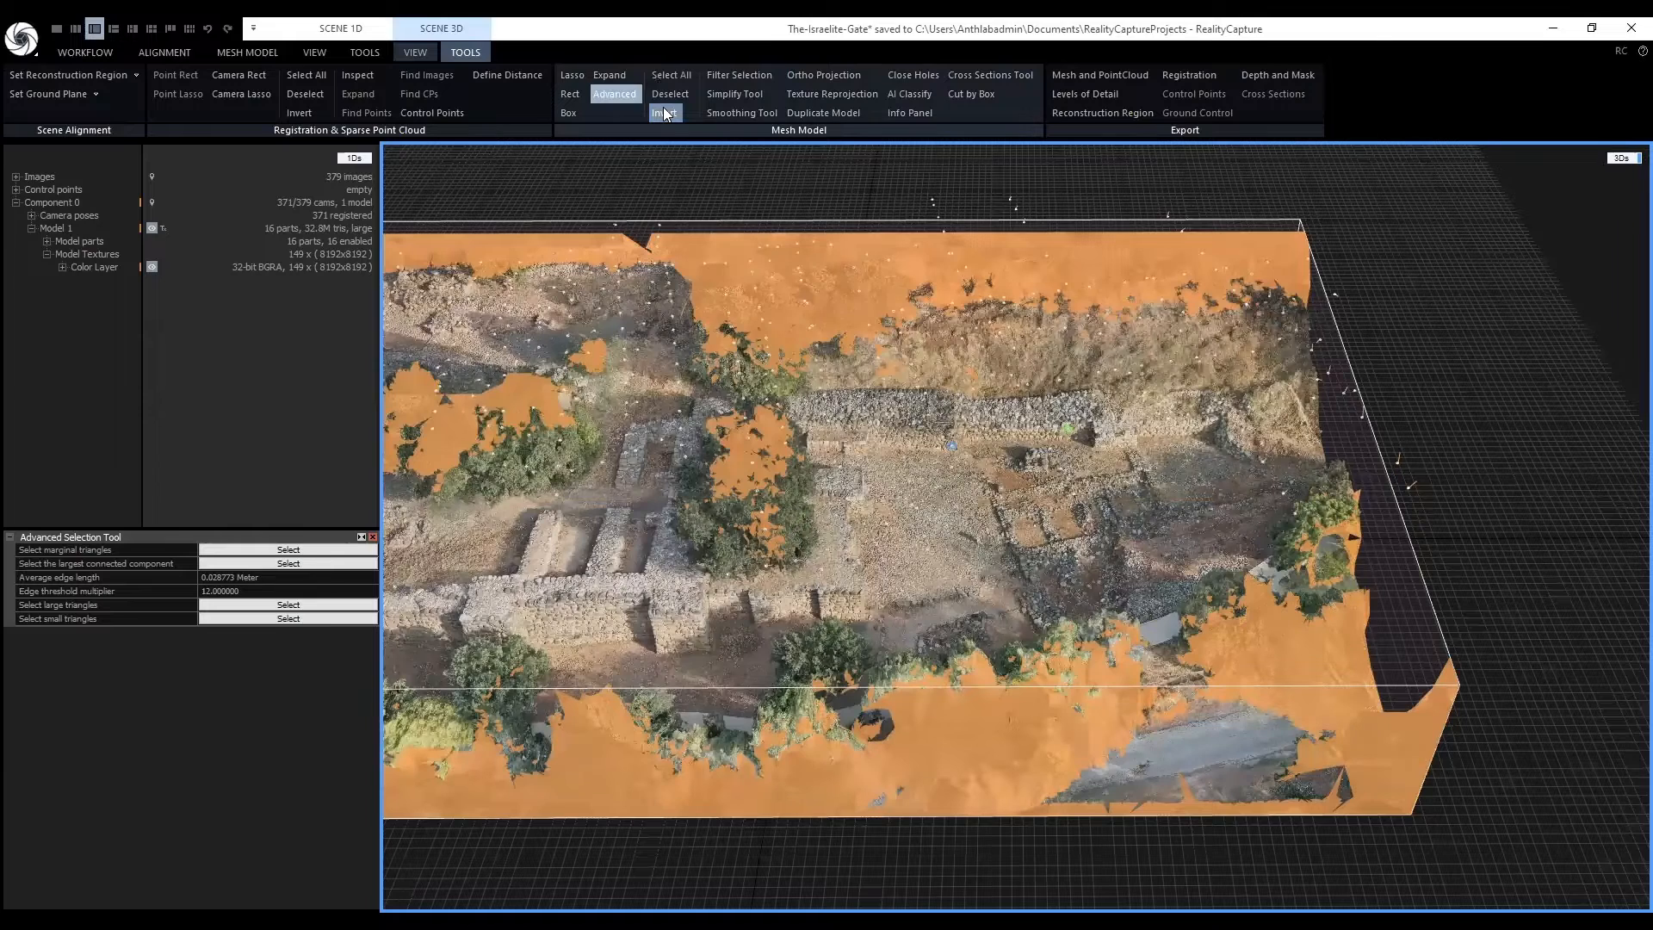
Filter the selection to create Model 2 without the surrounding terrain and trees.
click(729, 73)
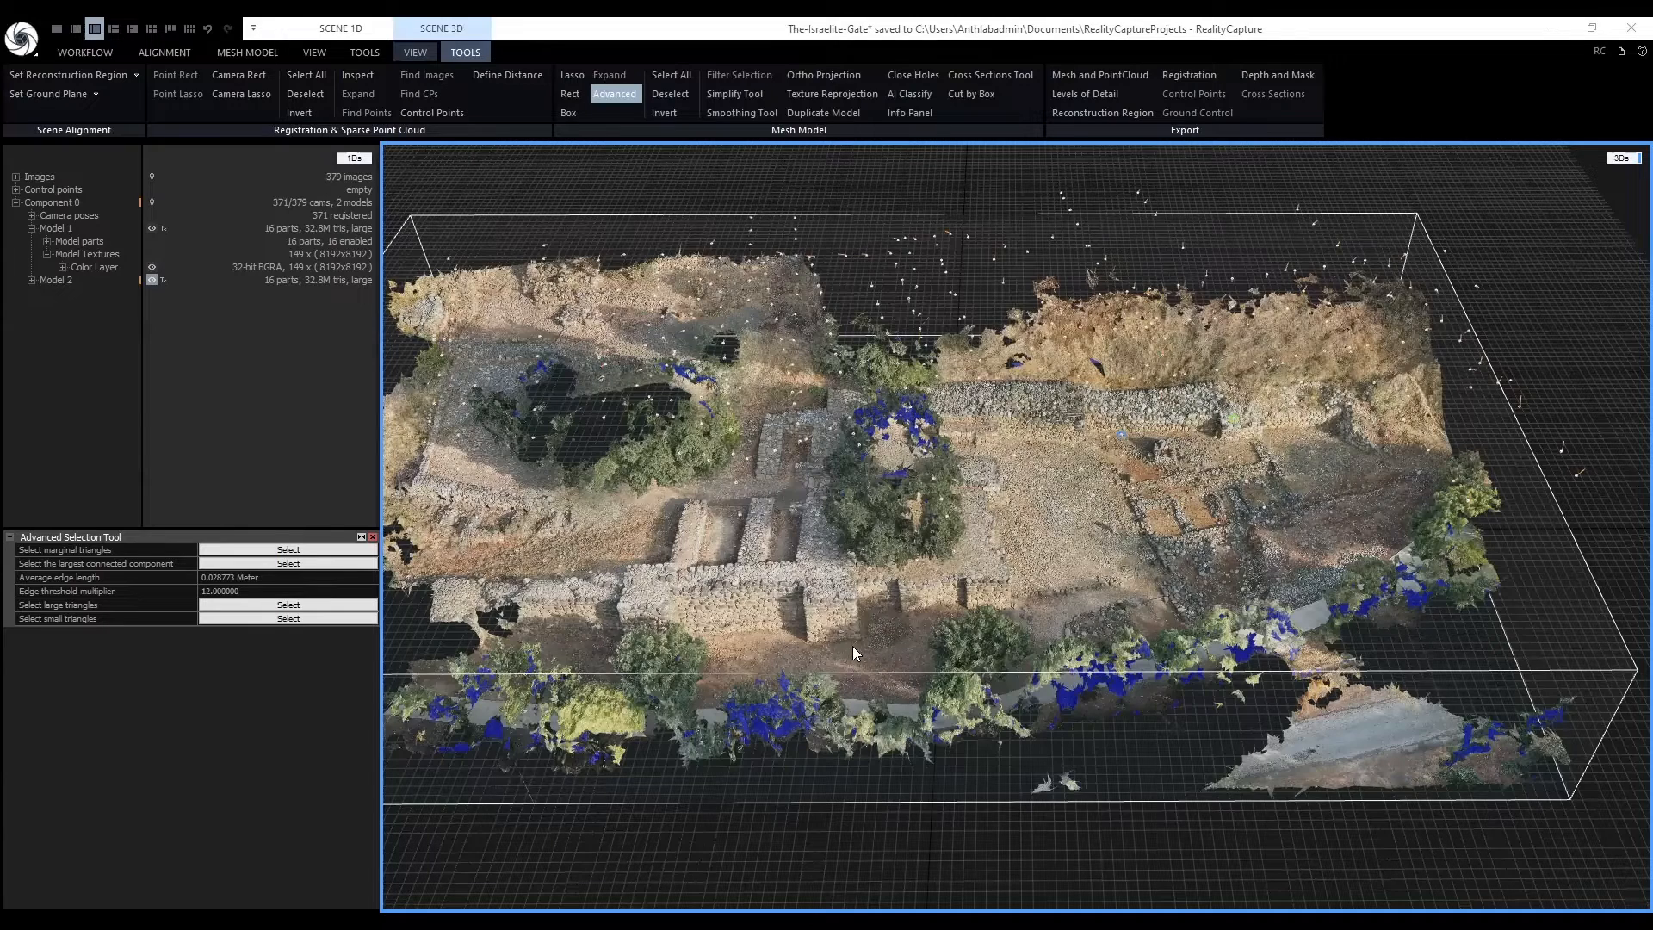
Select a large region of tree and bush triangles on the new model with lasso selection.
drag(853, 646, 879, 611)
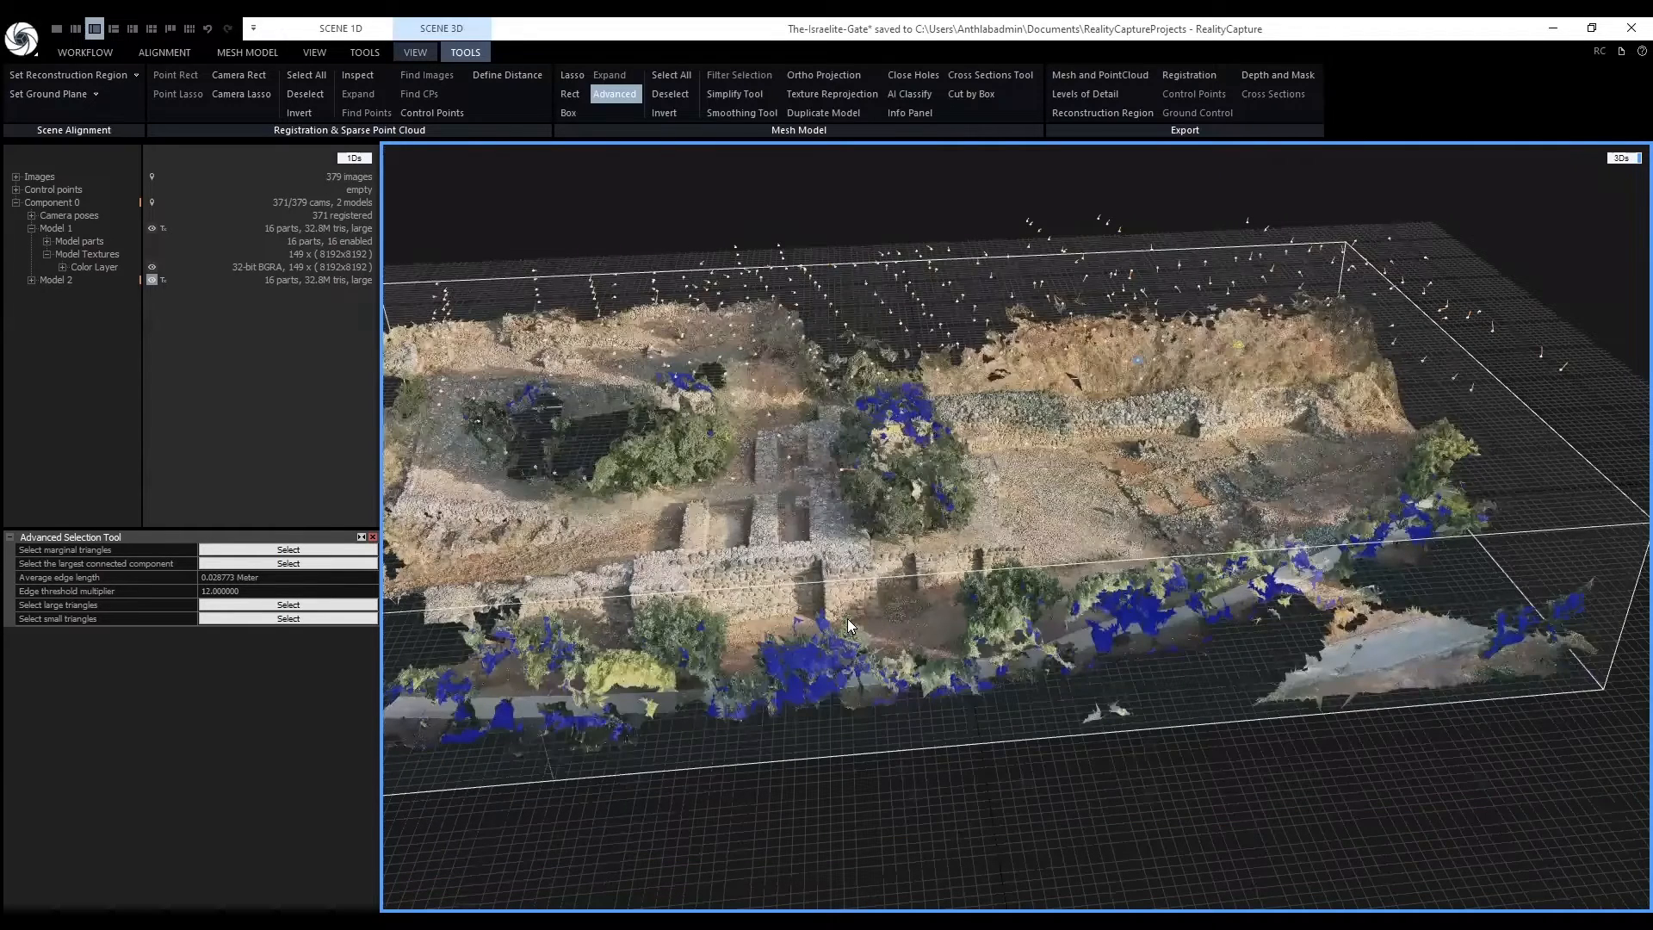
right_drag(848, 617, 848, 616)
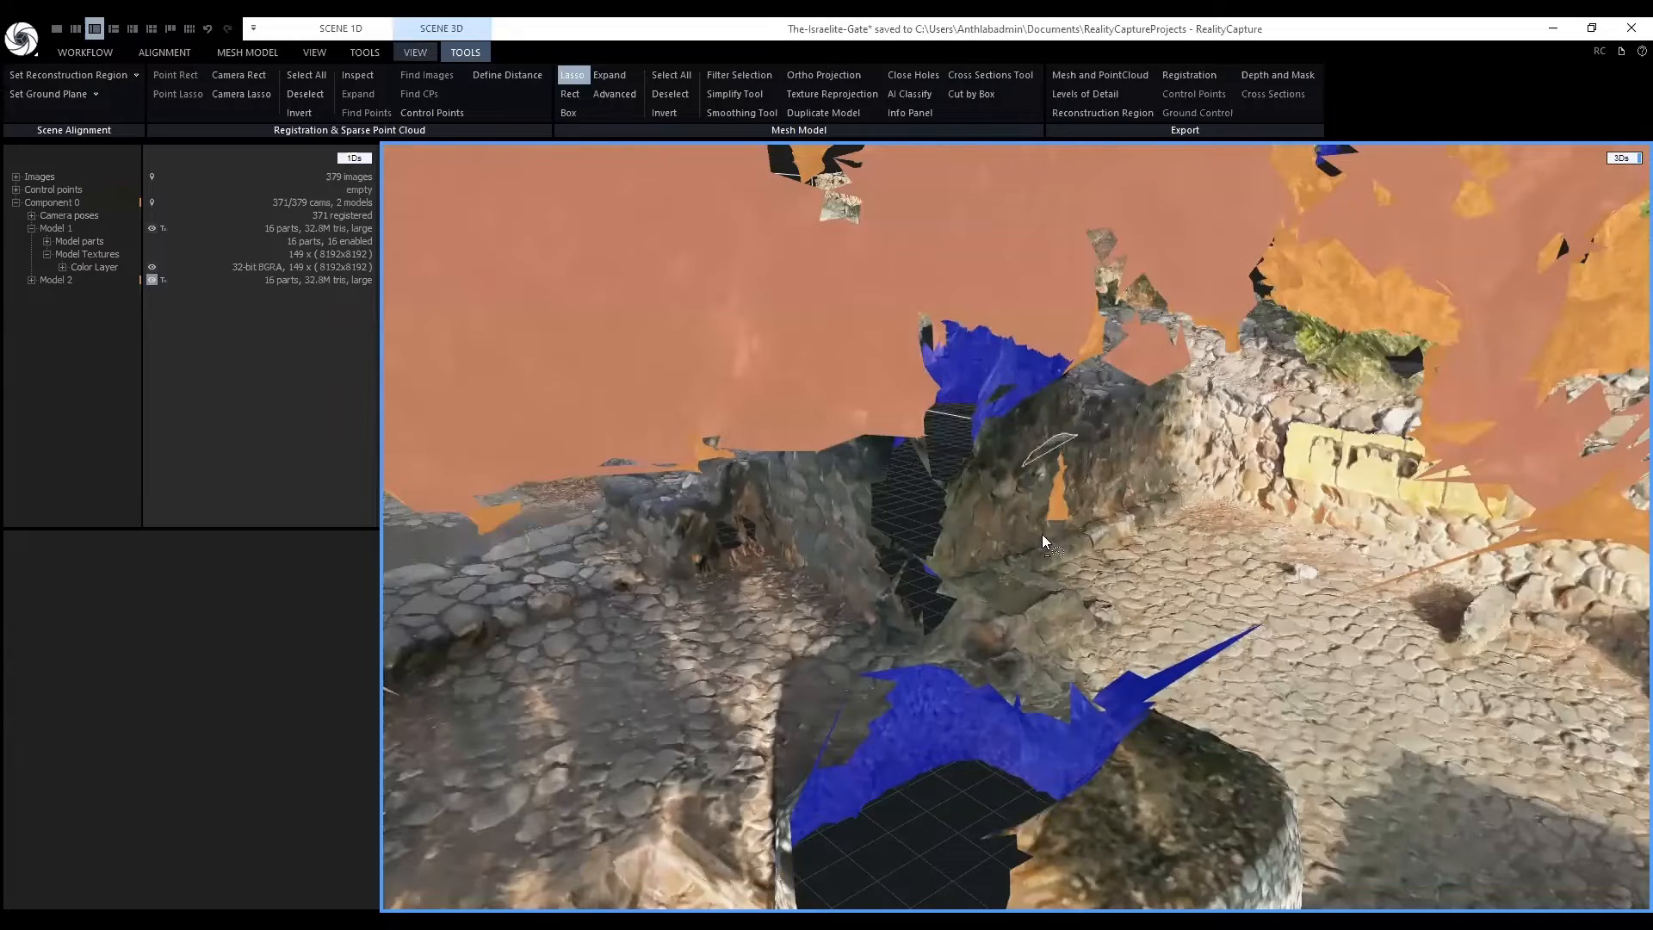
click(1102, 389)
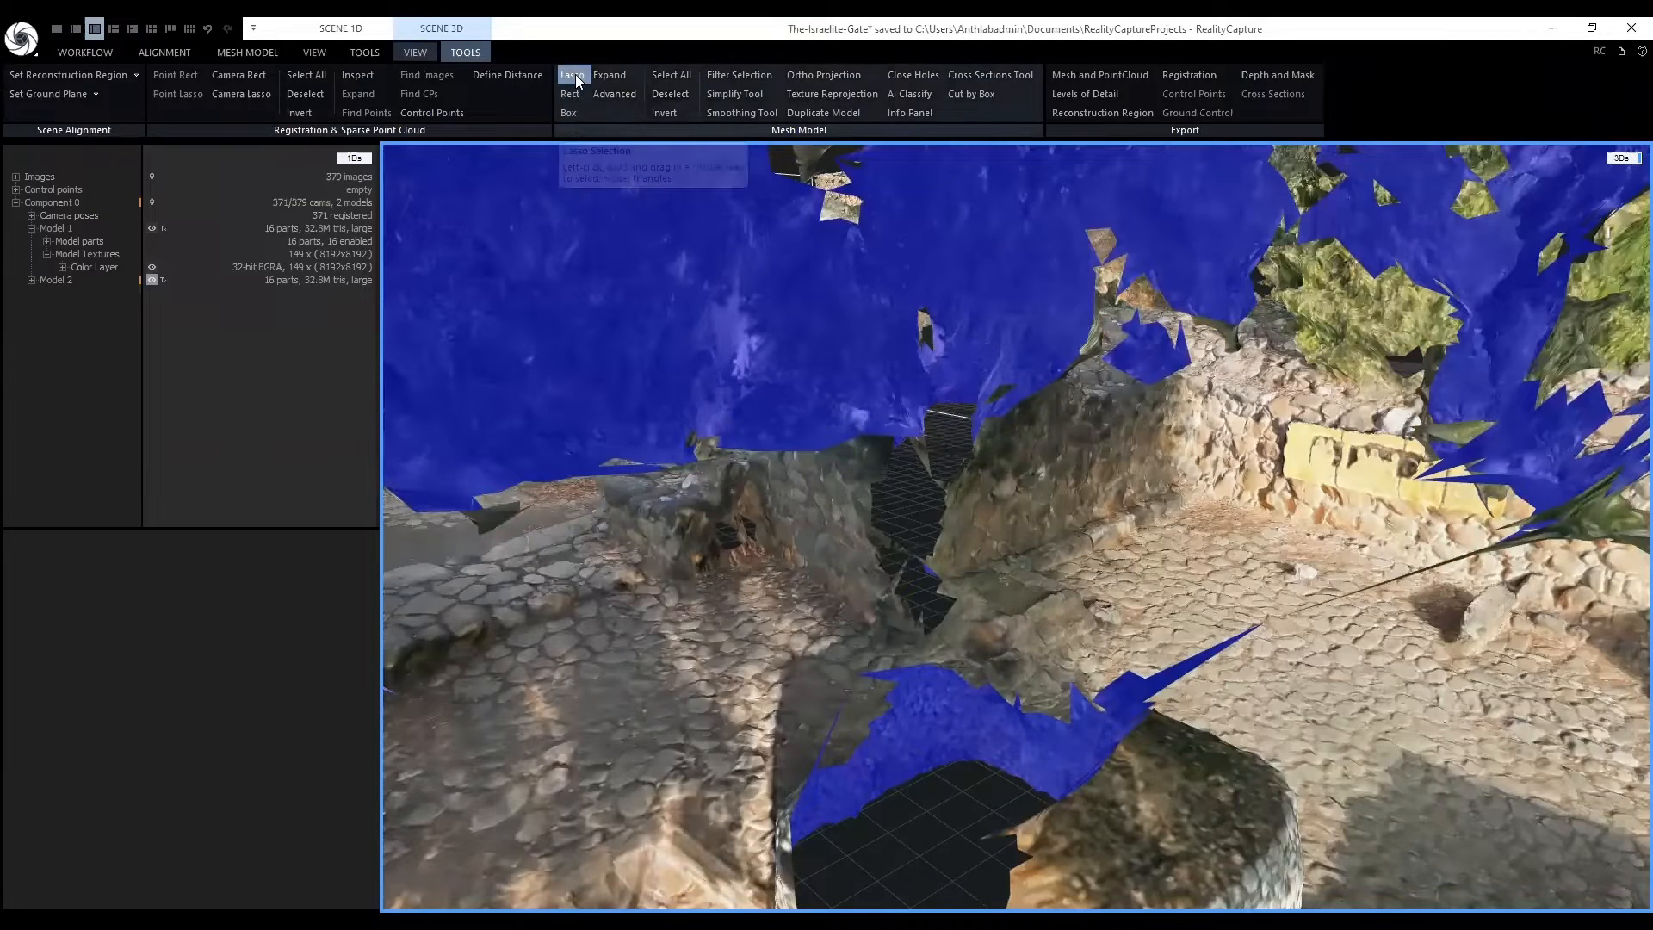
click(571, 75)
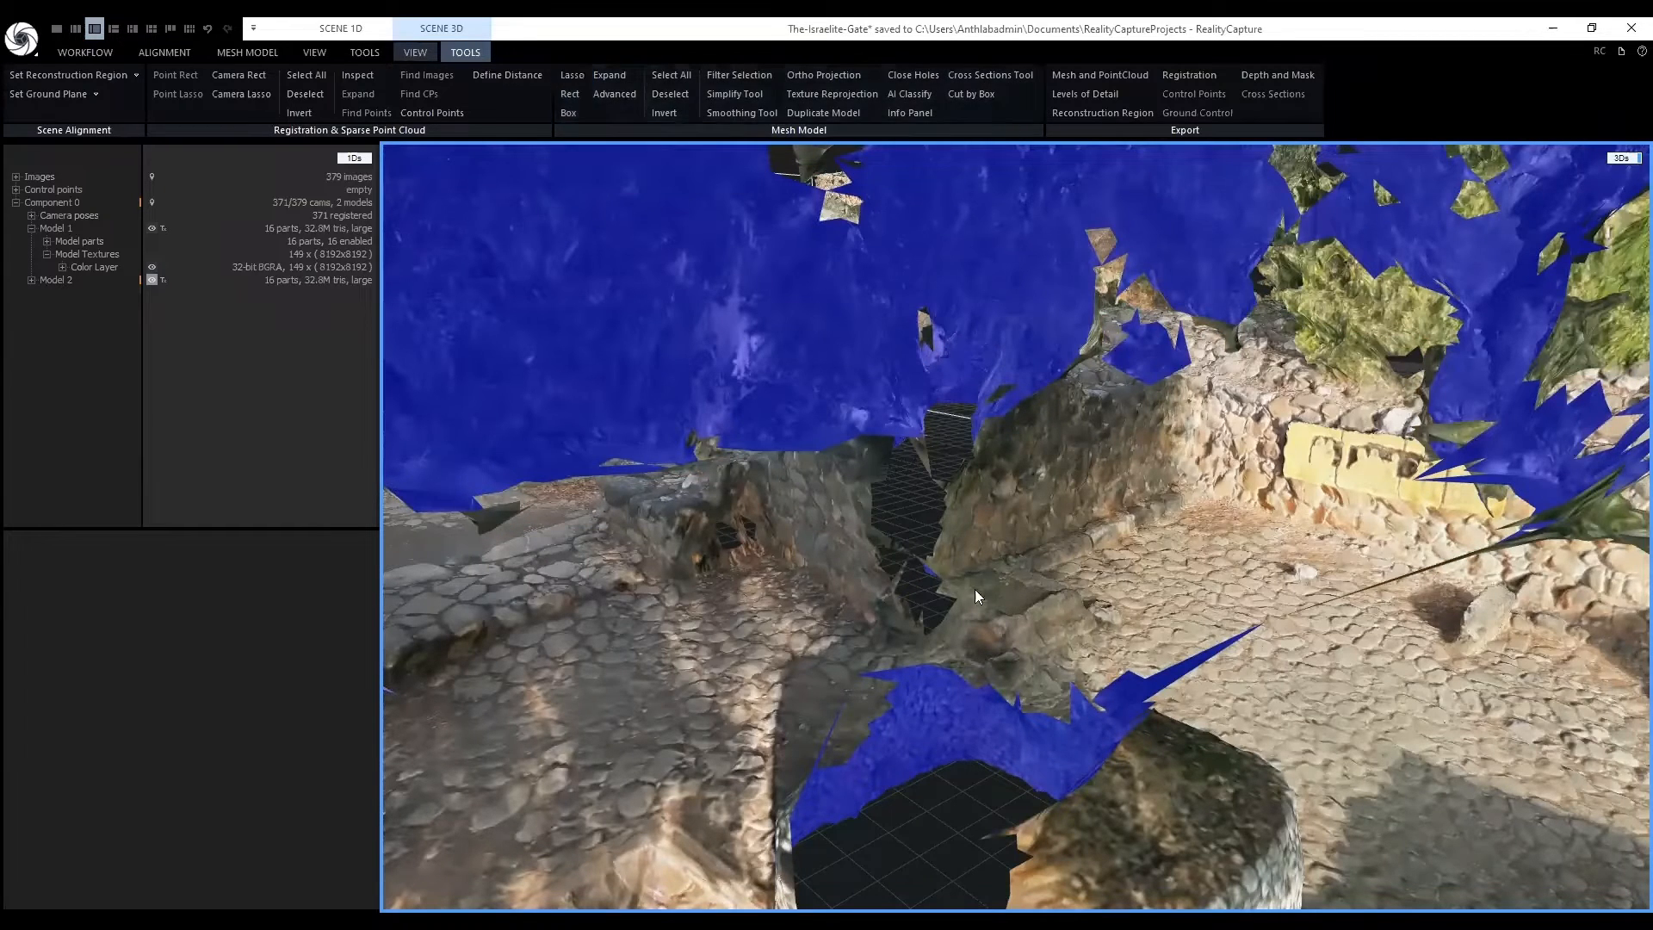
scroll(982, 584, up, 3)
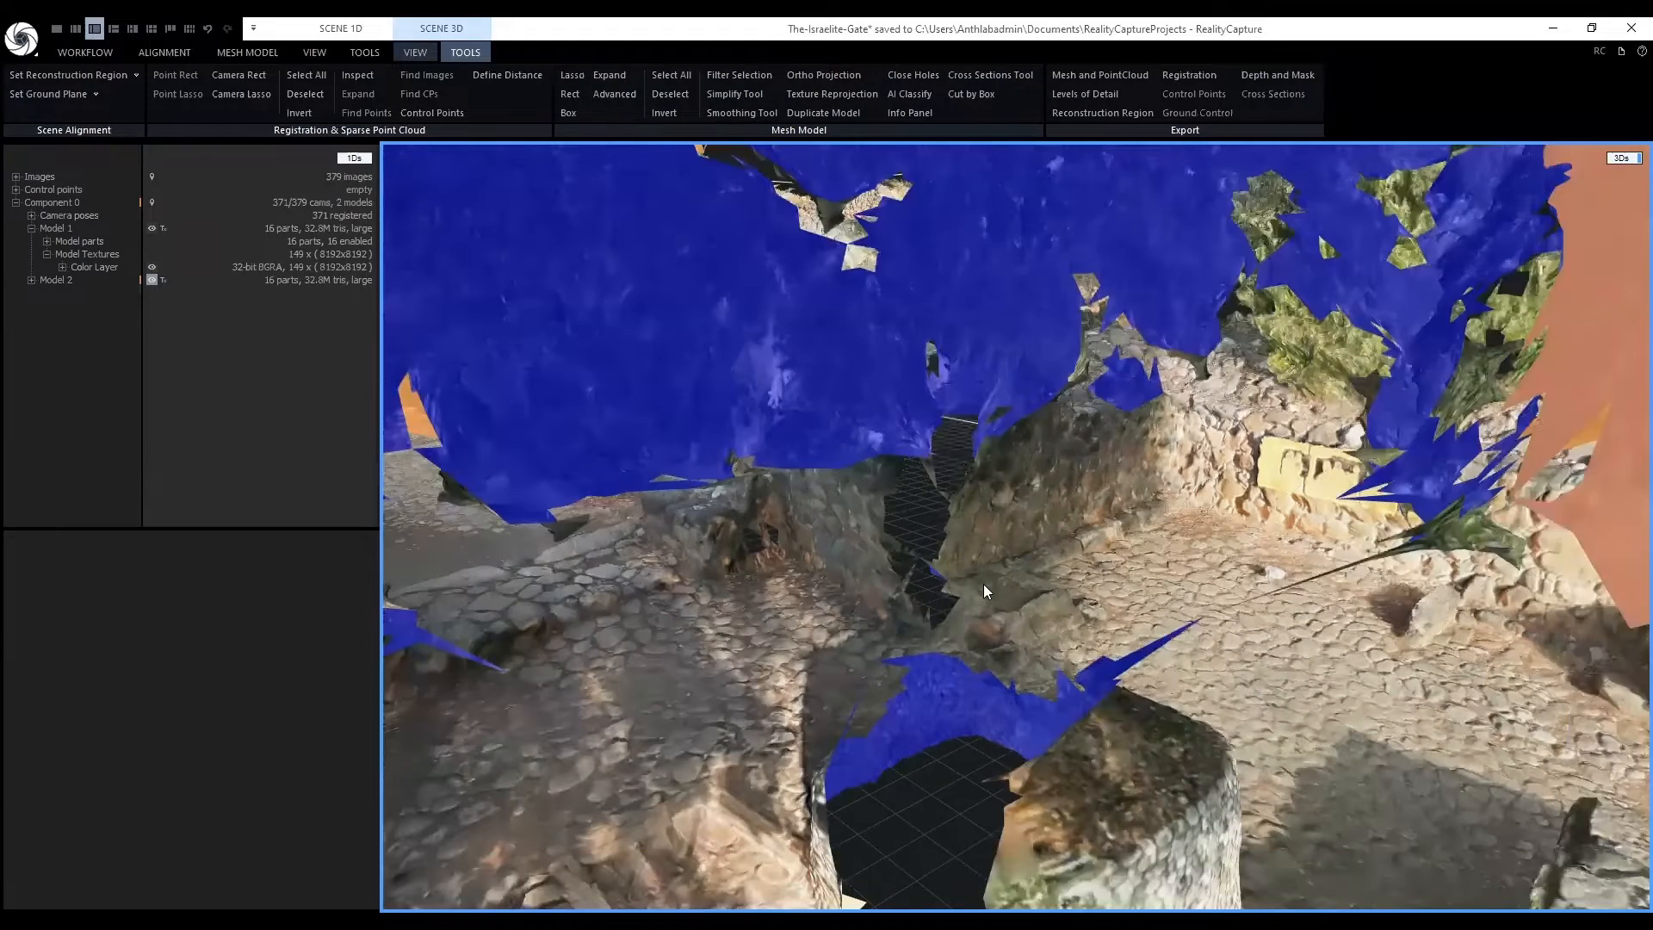
scroll(976, 549, up, 5)
scroll(989, 563, down, 6)
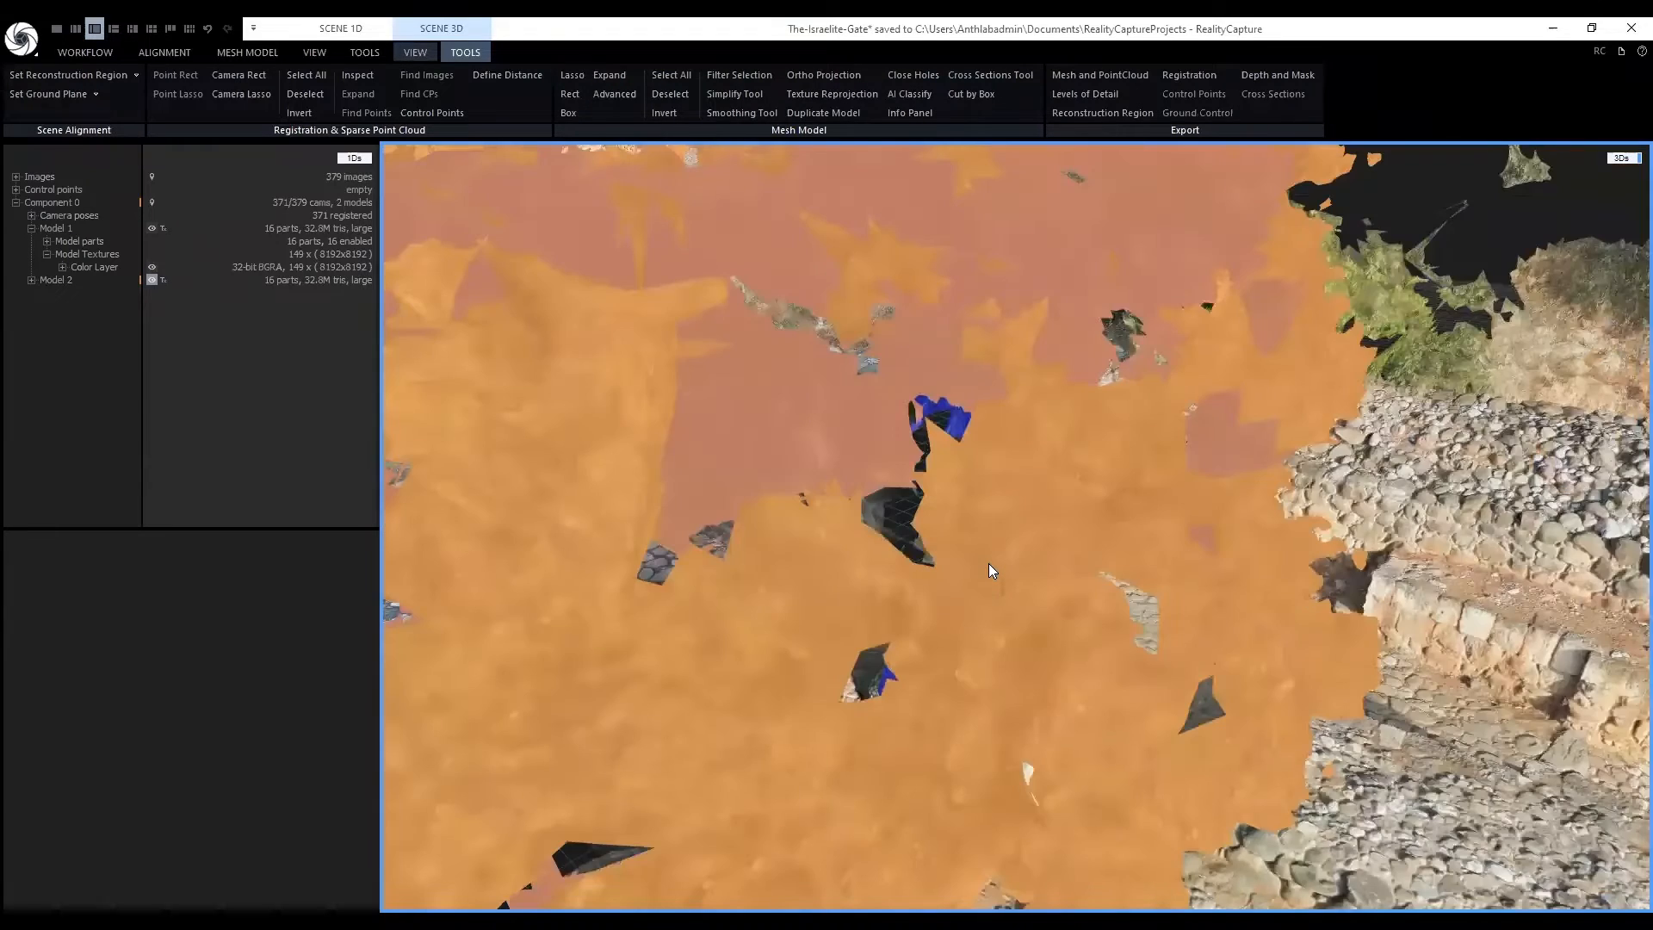
right_drag(913, 605, 1057, 511)
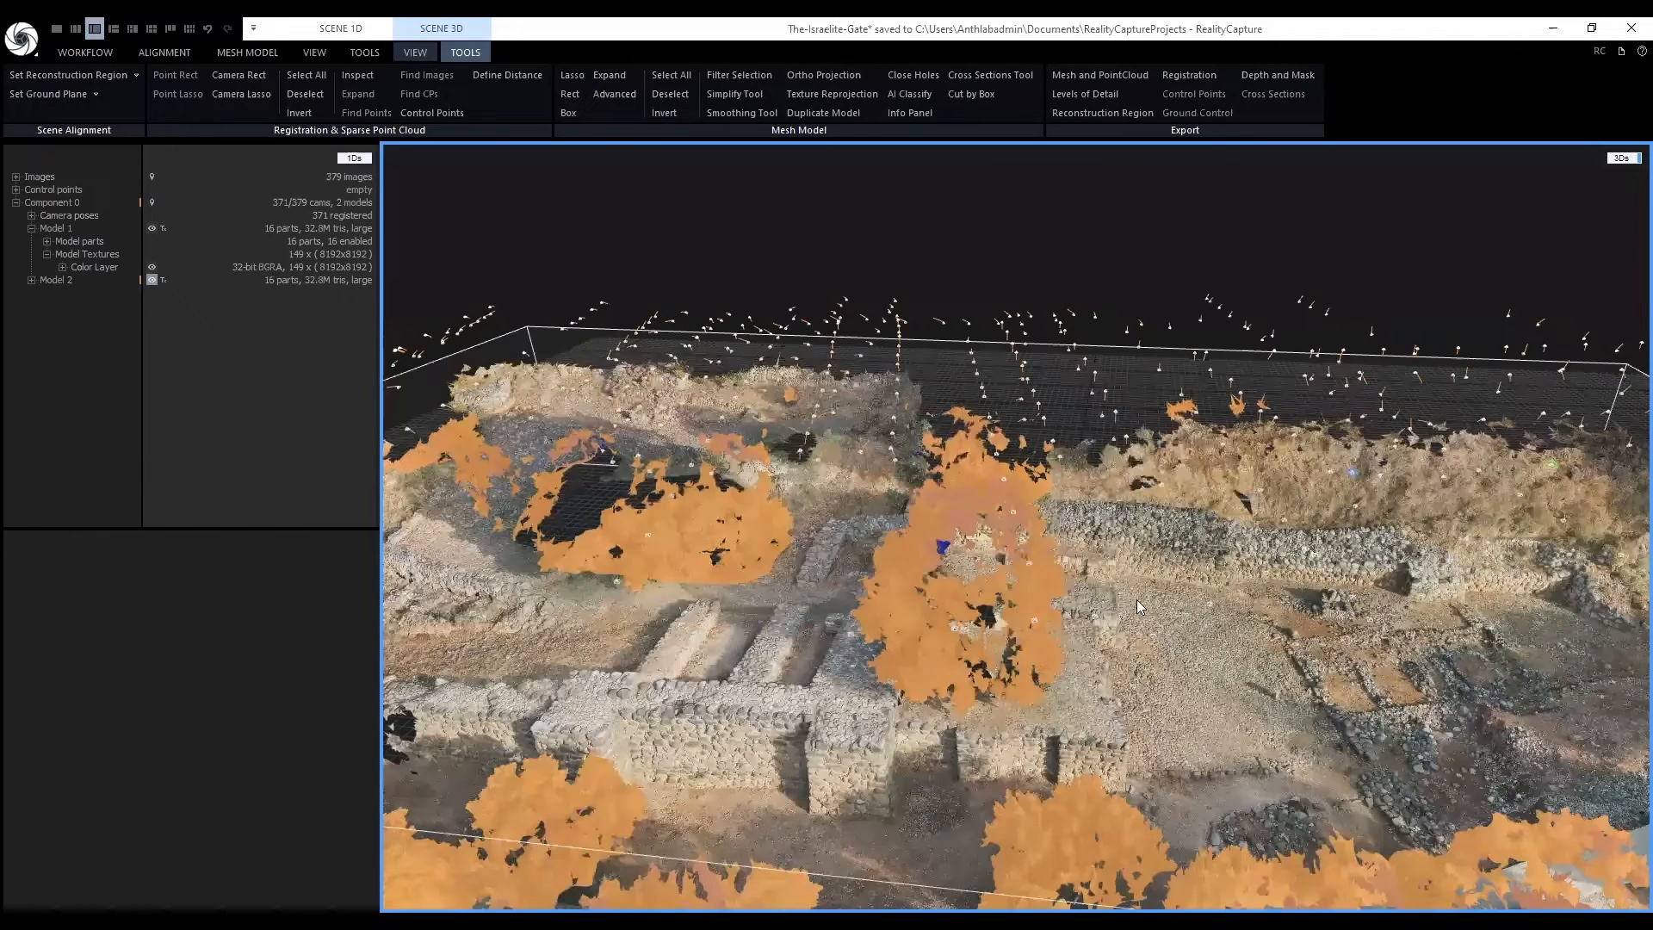
scroll(1124, 589, down, 3)
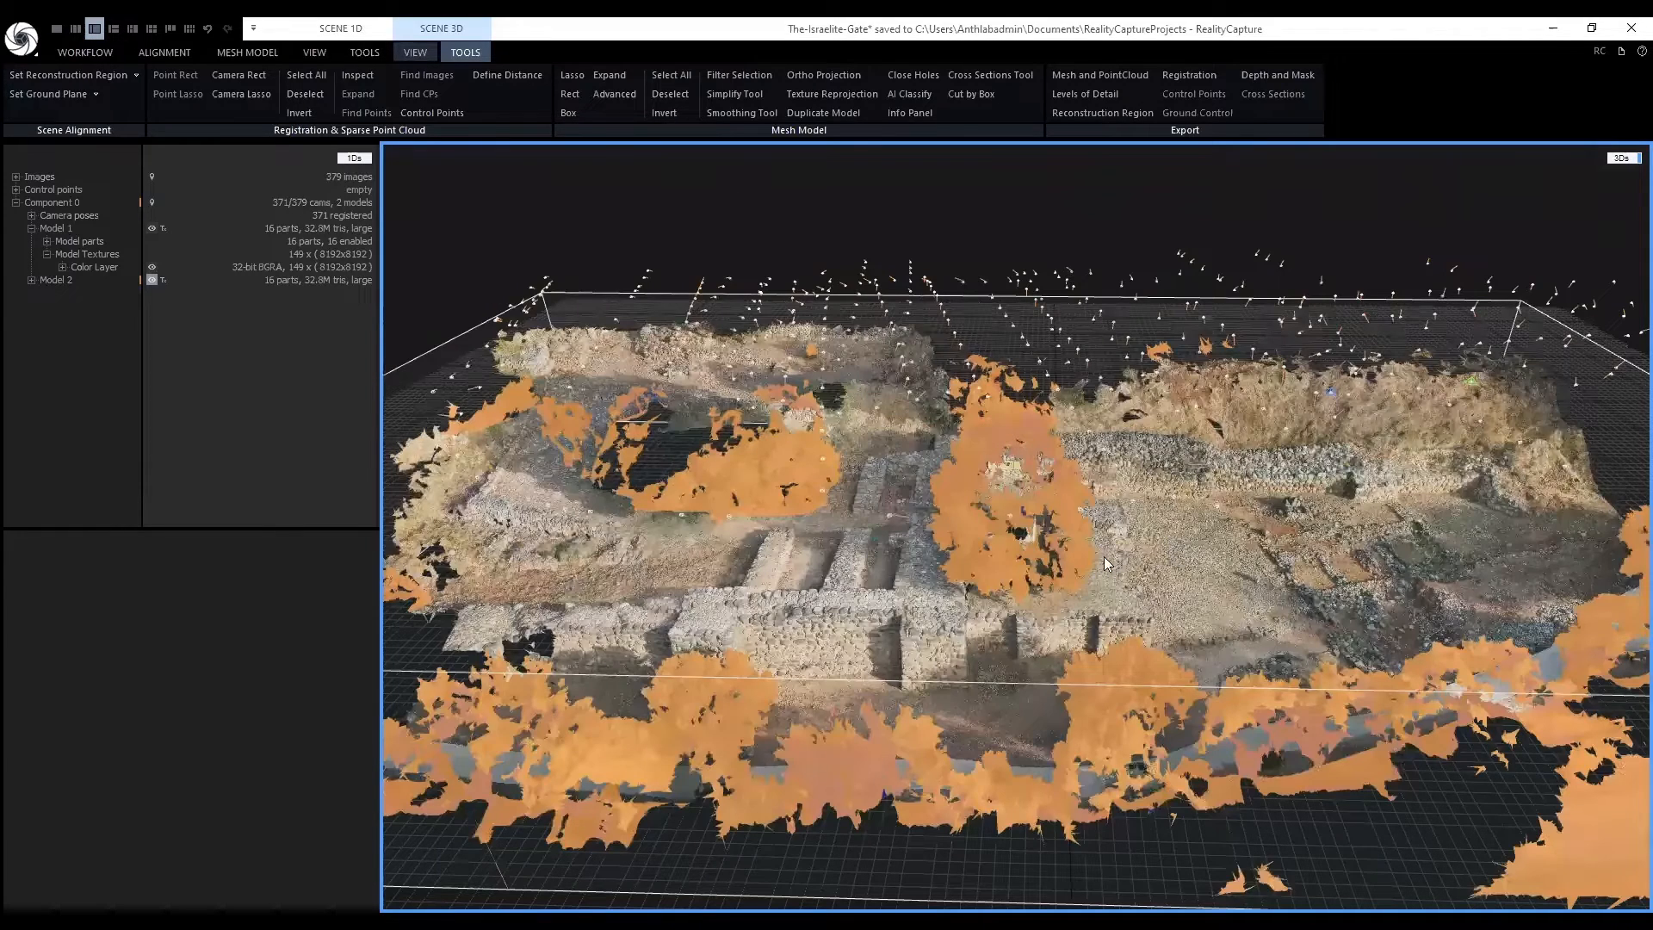
right_drag(706, 512, 513, 492)
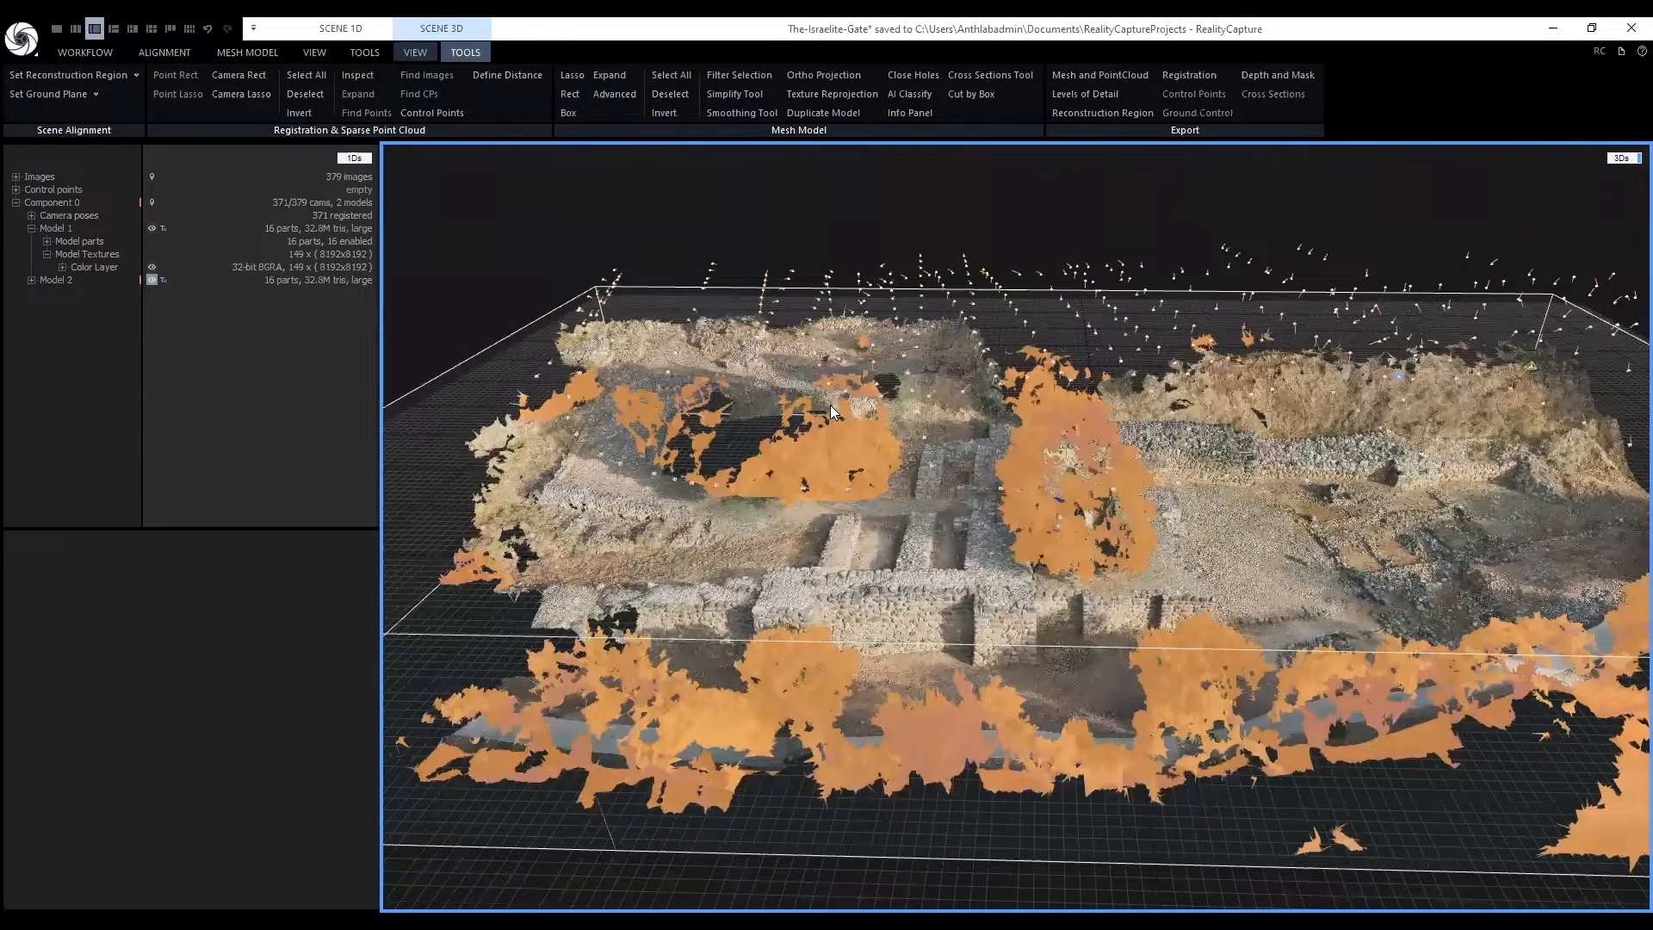
Filter the tree selection into a new model, then lasso the ragged edge fragments along the site's rim.
click(744, 74)
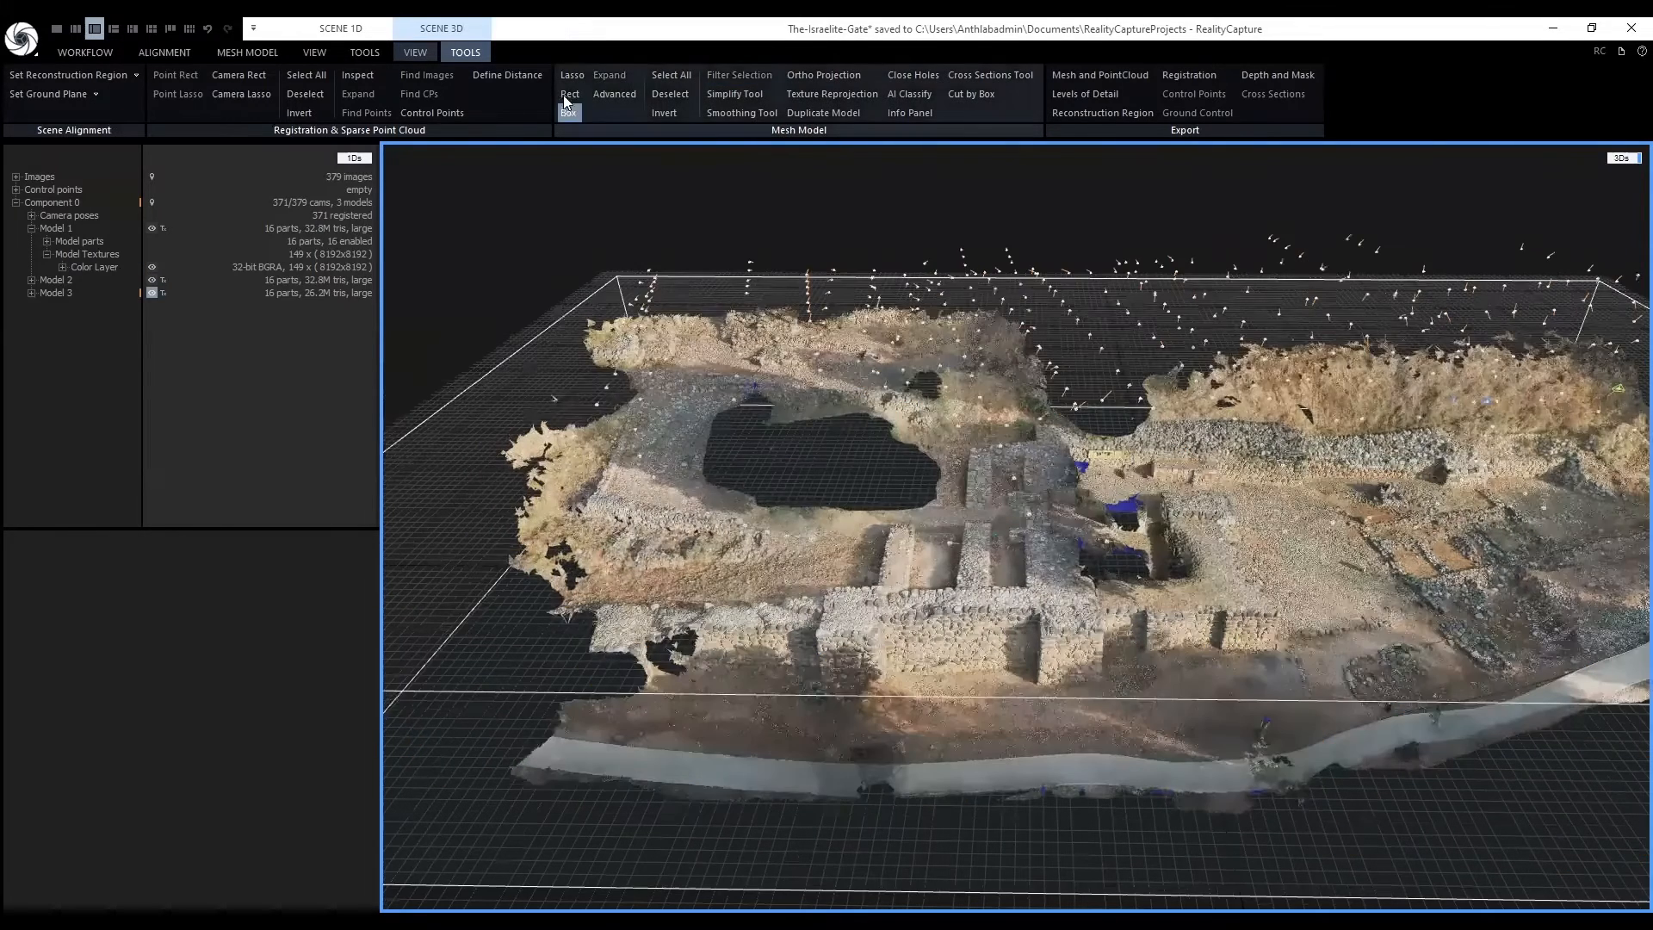
drag(826, 425, 977, 466)
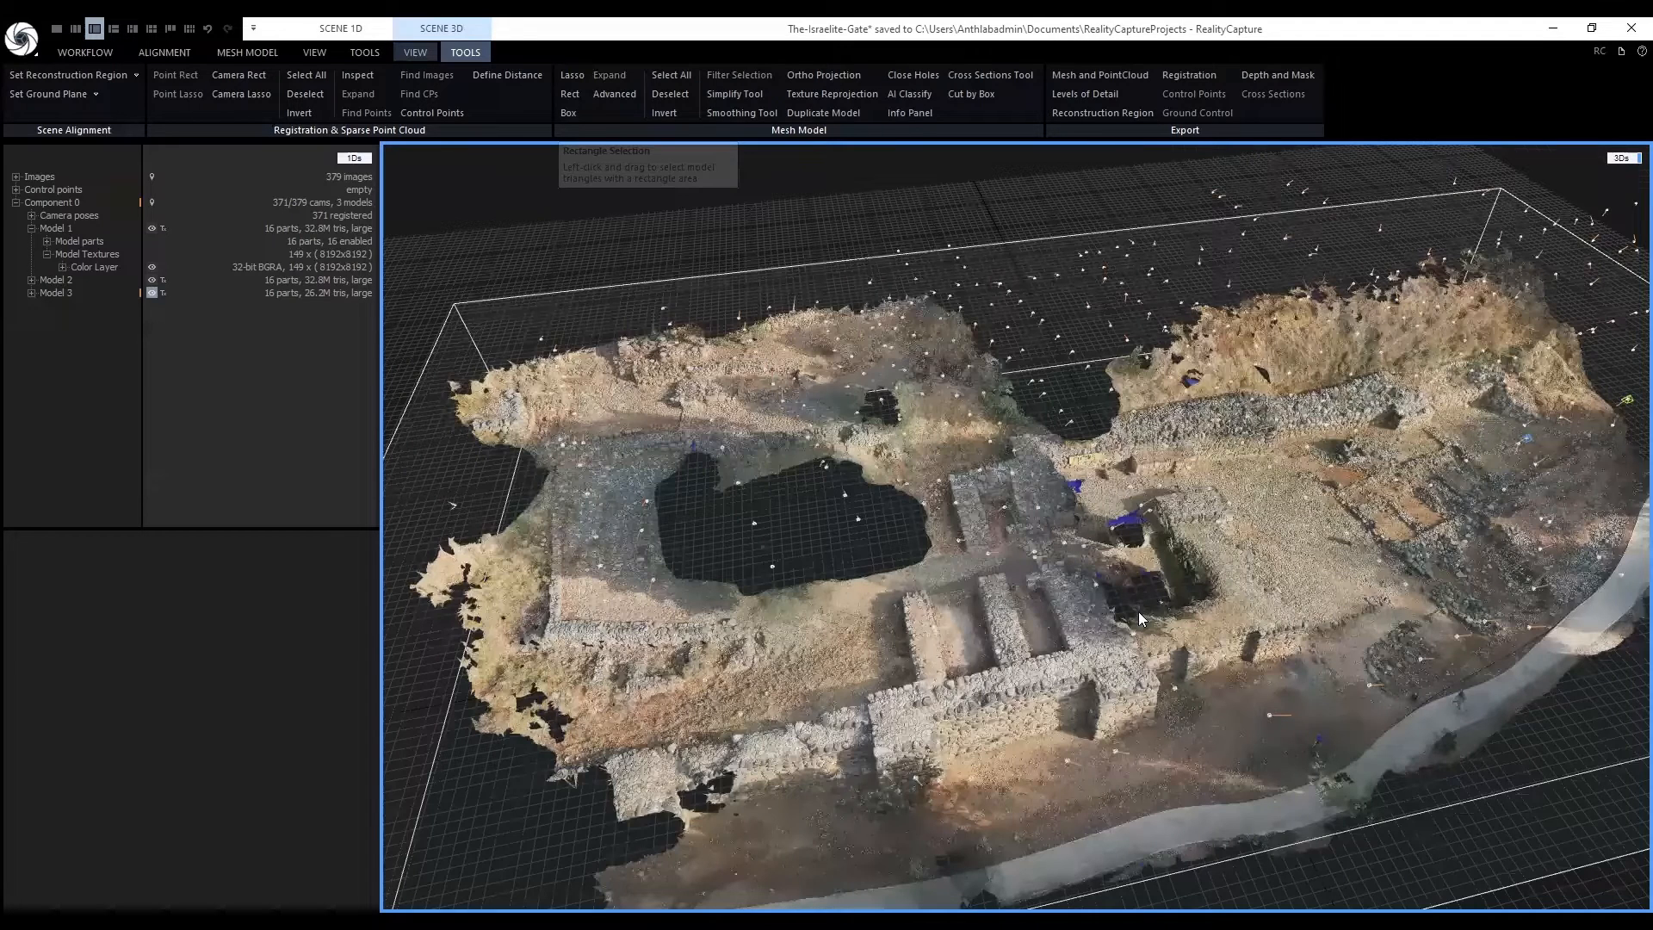
scroll(1143, 618, up, 5)
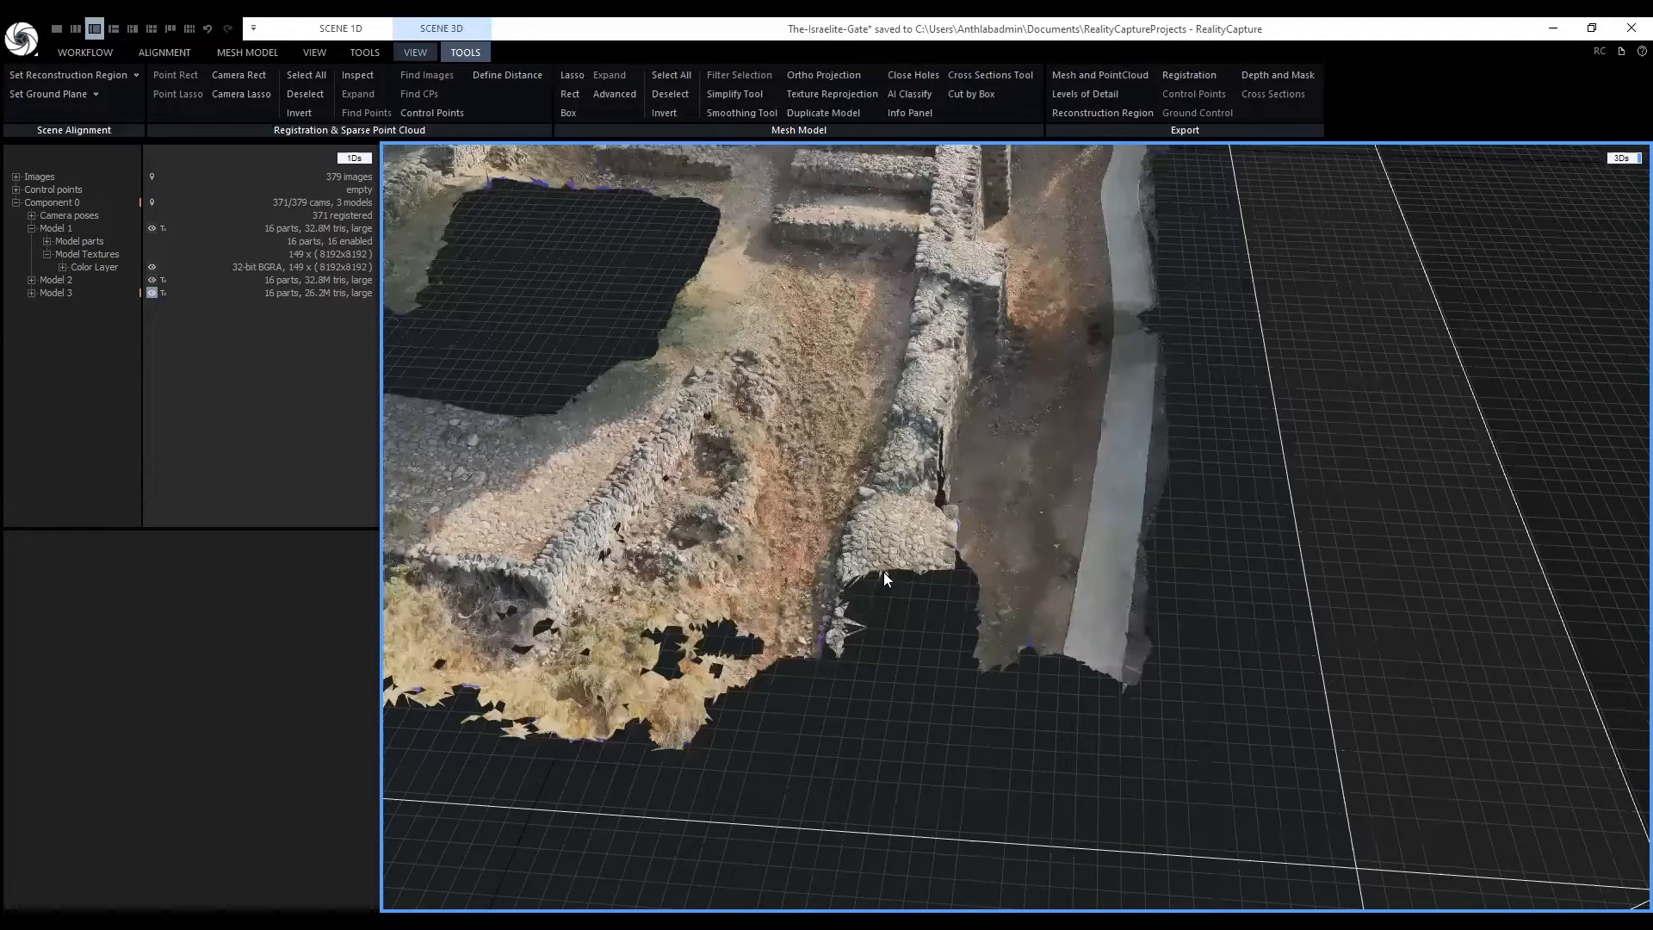
scroll(884, 572, up, 3)
click(571, 75)
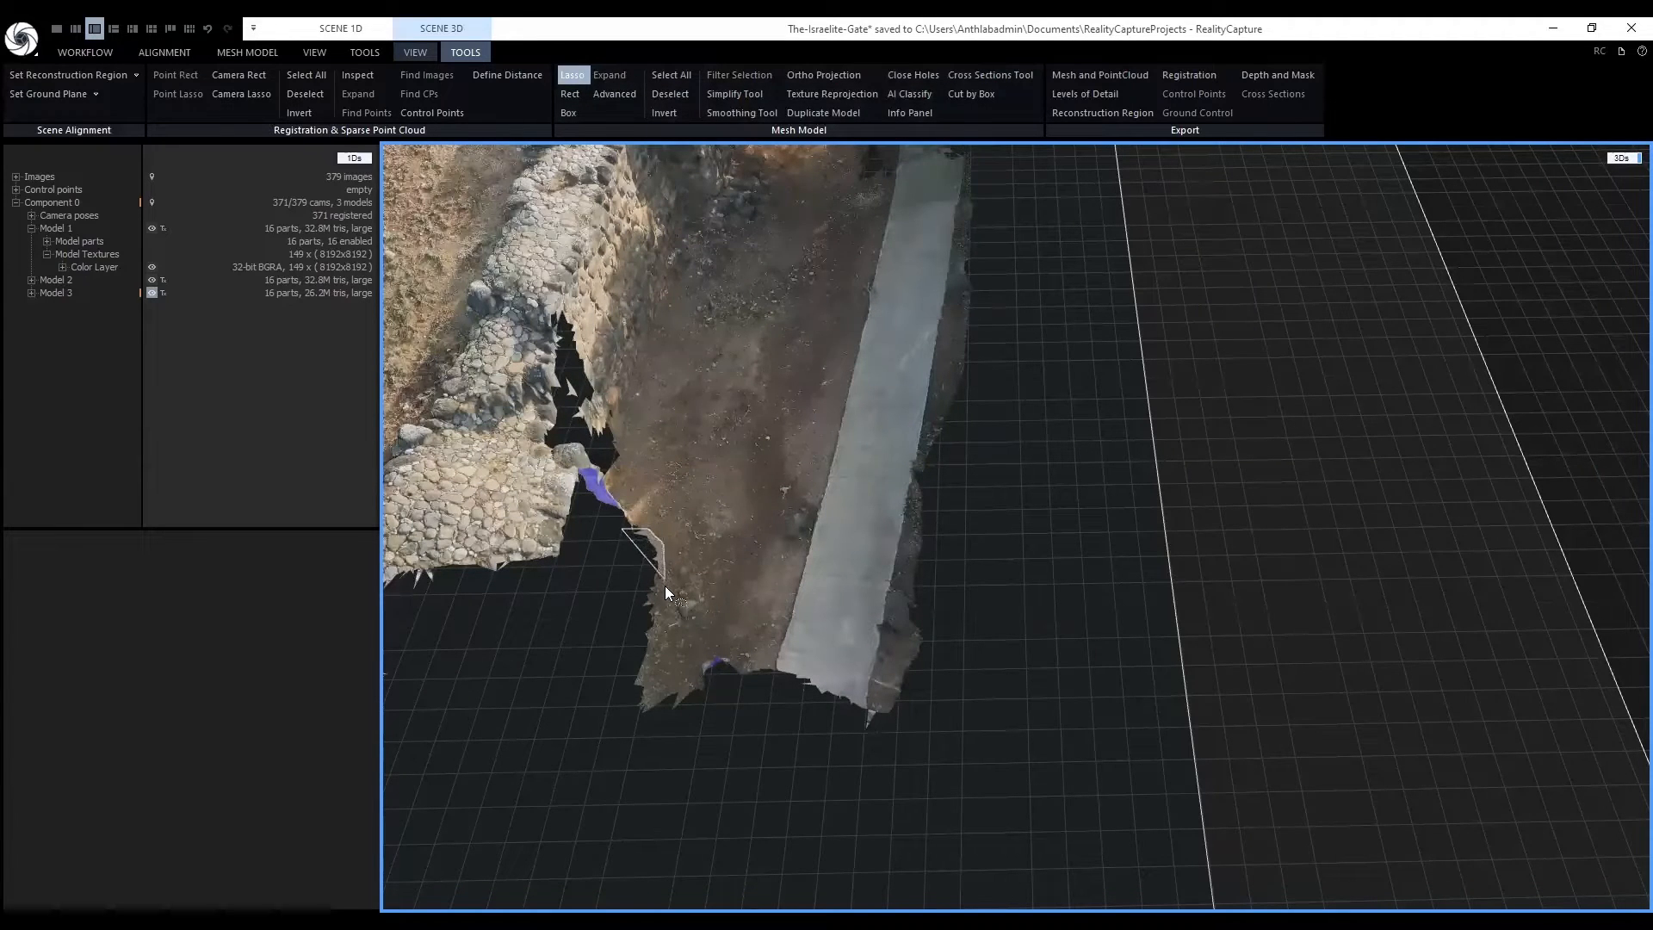
drag(665, 585, 696, 637)
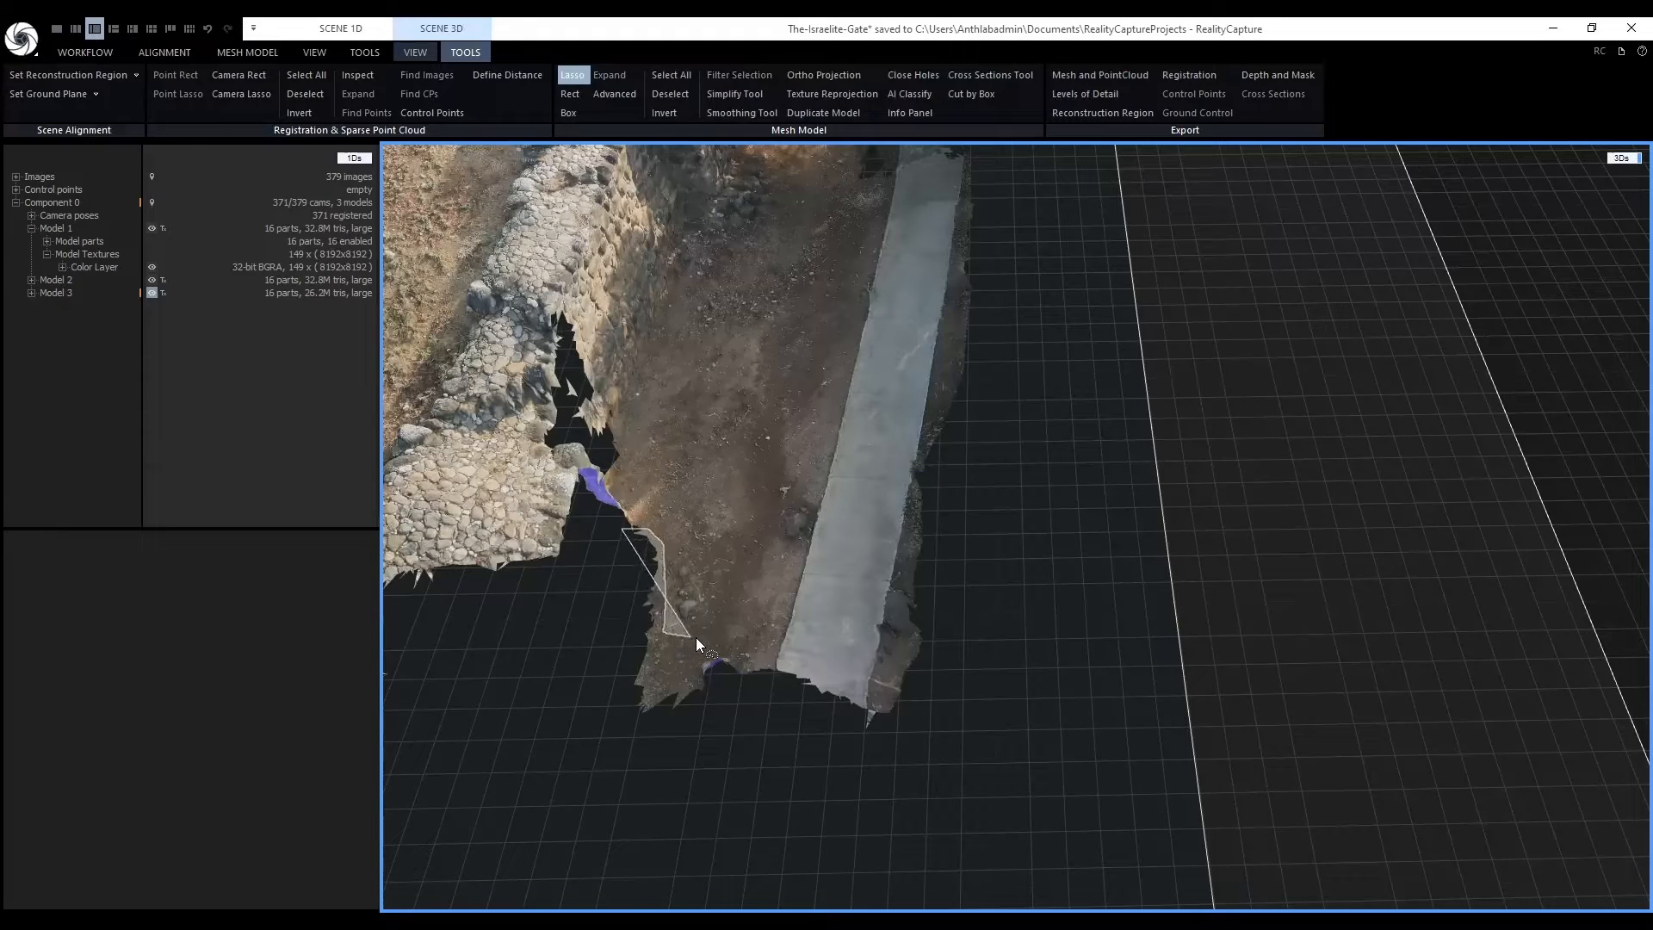
mouse_move(697, 637)
mouse_down()
mouse_move(909, 682)
mouse_move(864, 763)
mouse_move(746, 774)
mouse_move(578, 747)
mouse_up()
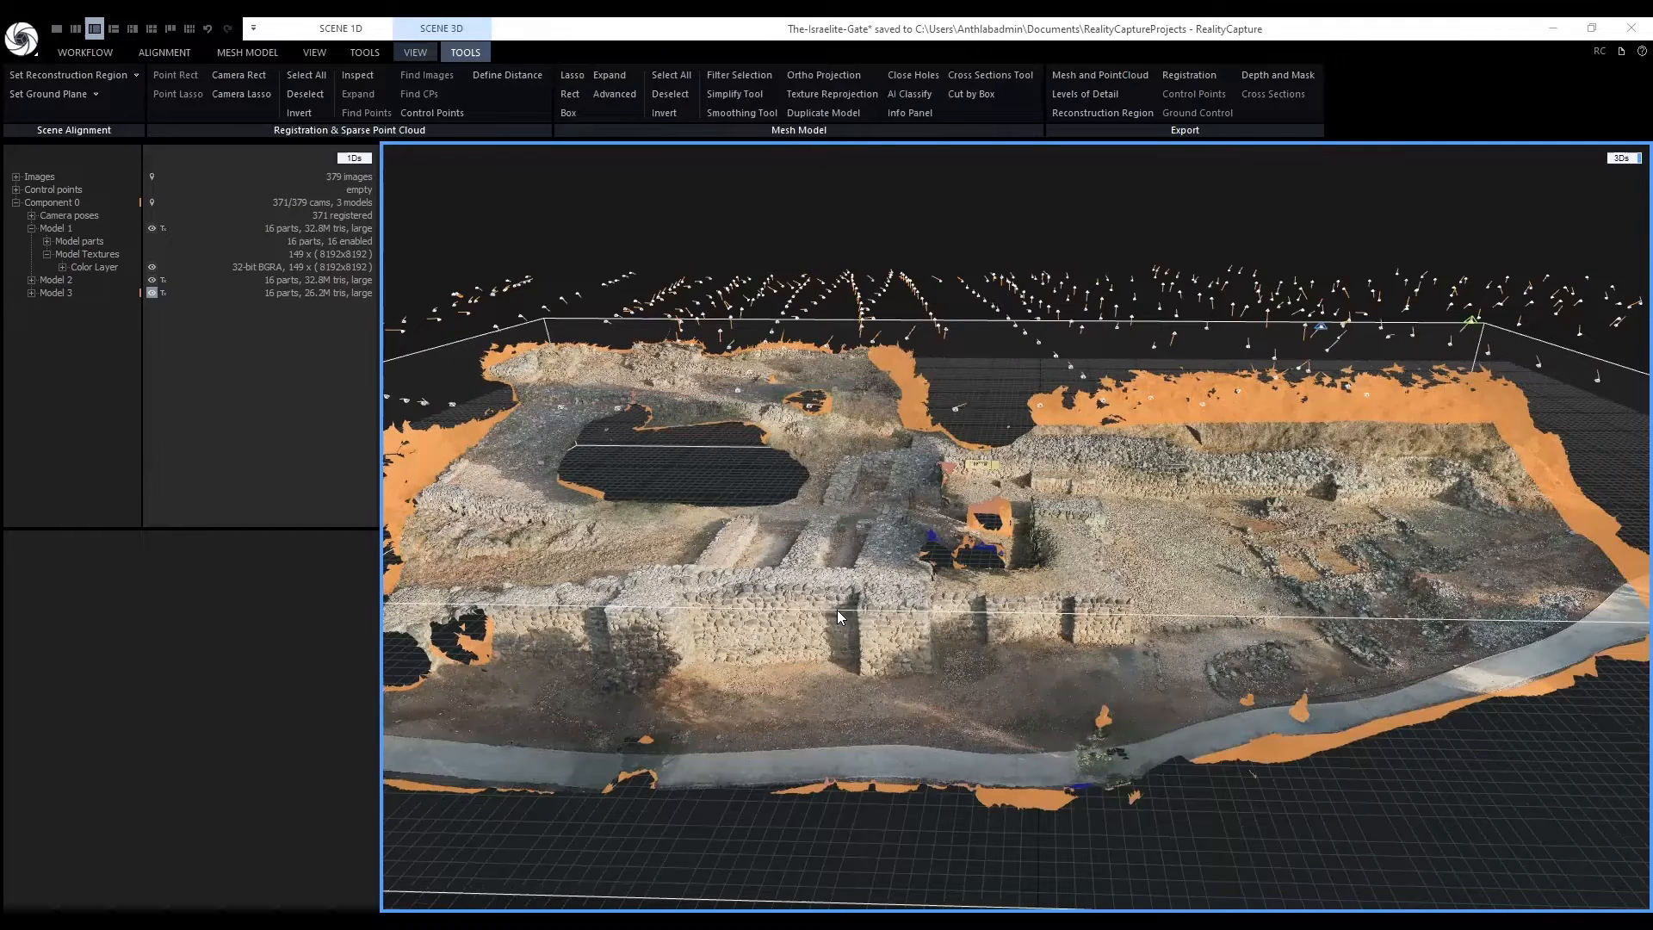
Orbit the site from above and below to check the orange edge selection.
right_drag(874, 541, 983, 580)
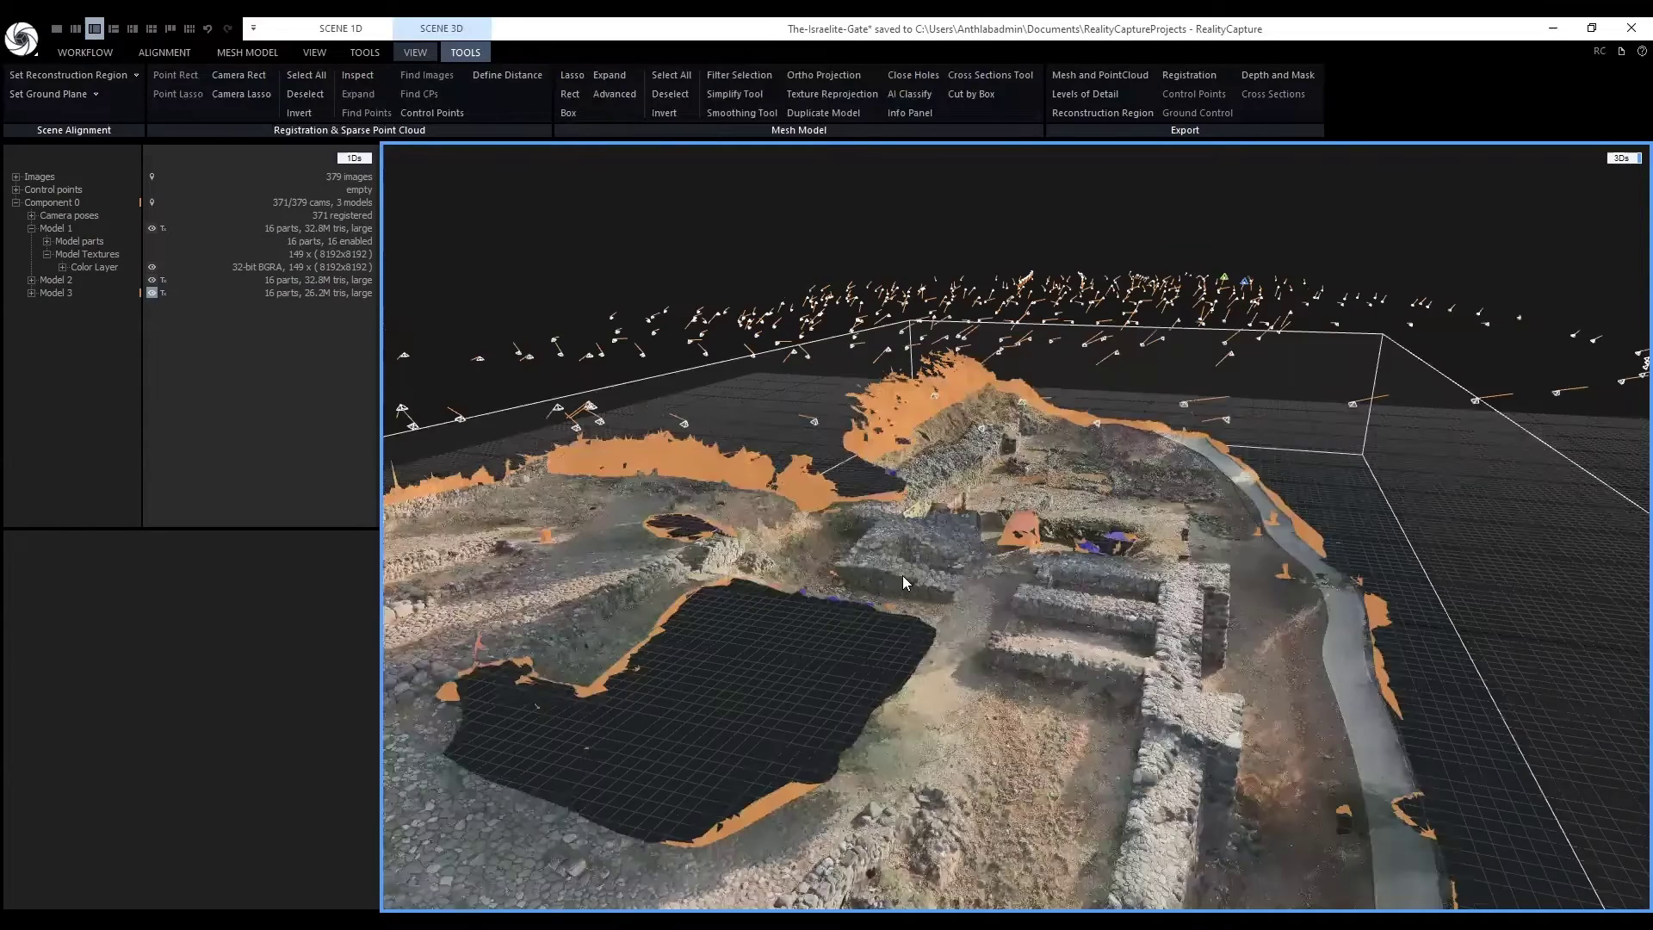
mouse_move(1102, 529)
right_down()
mouse_move(805, 595)
mouse_move(1038, 717)
right_up()
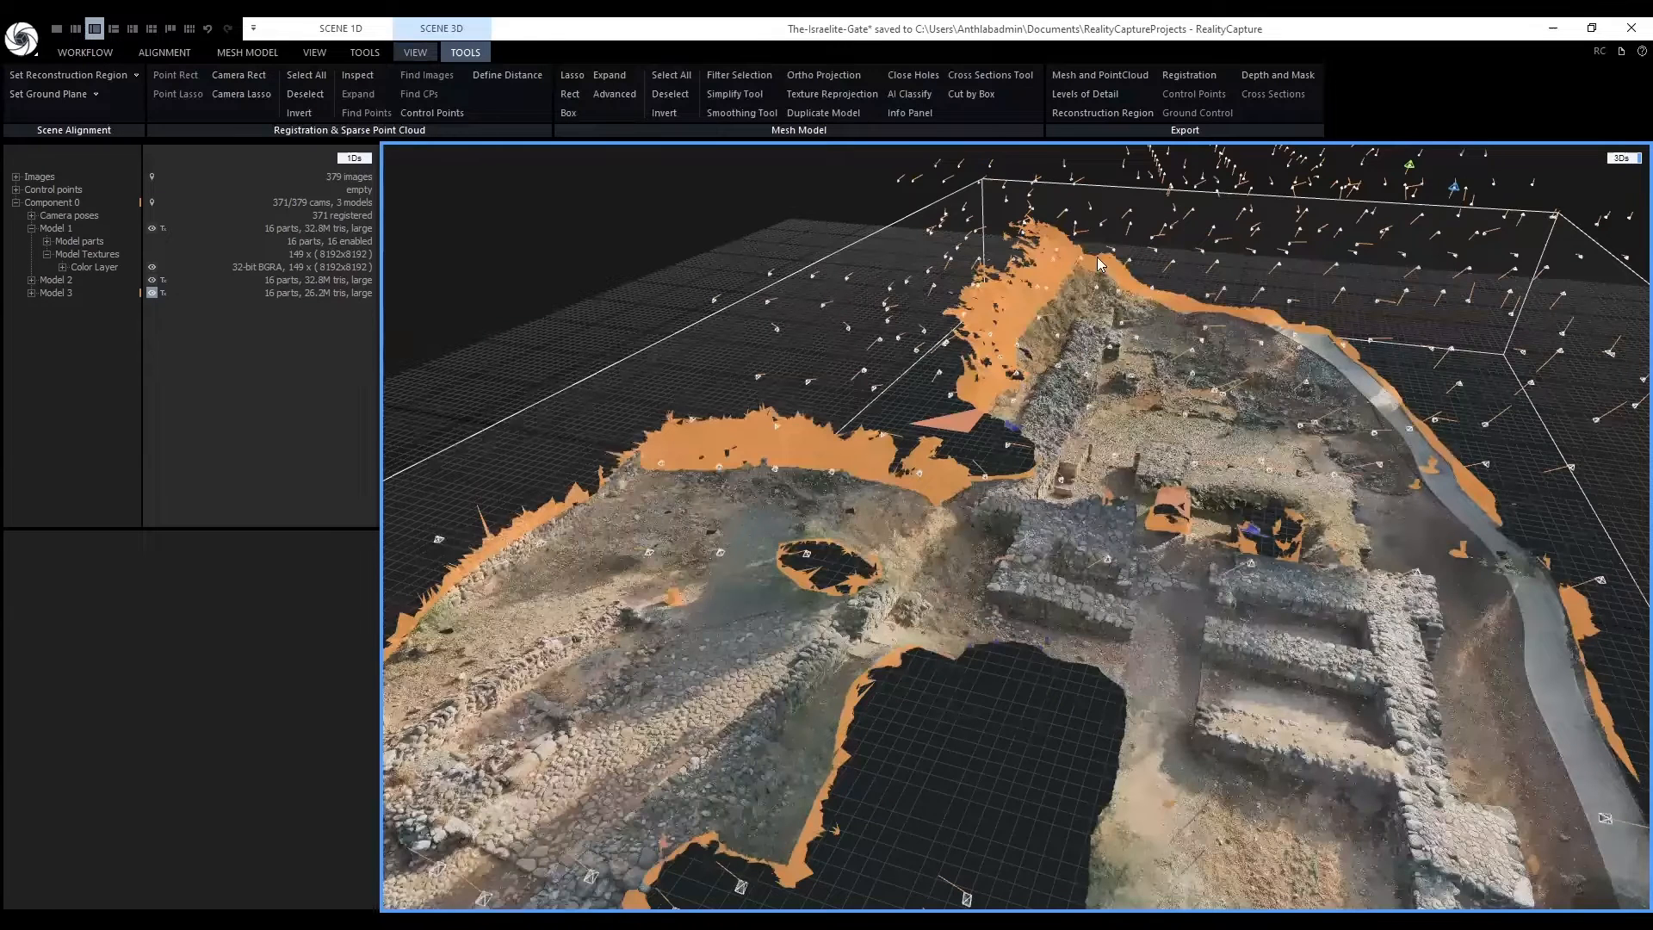
right_drag(1080, 237, 924, 262)
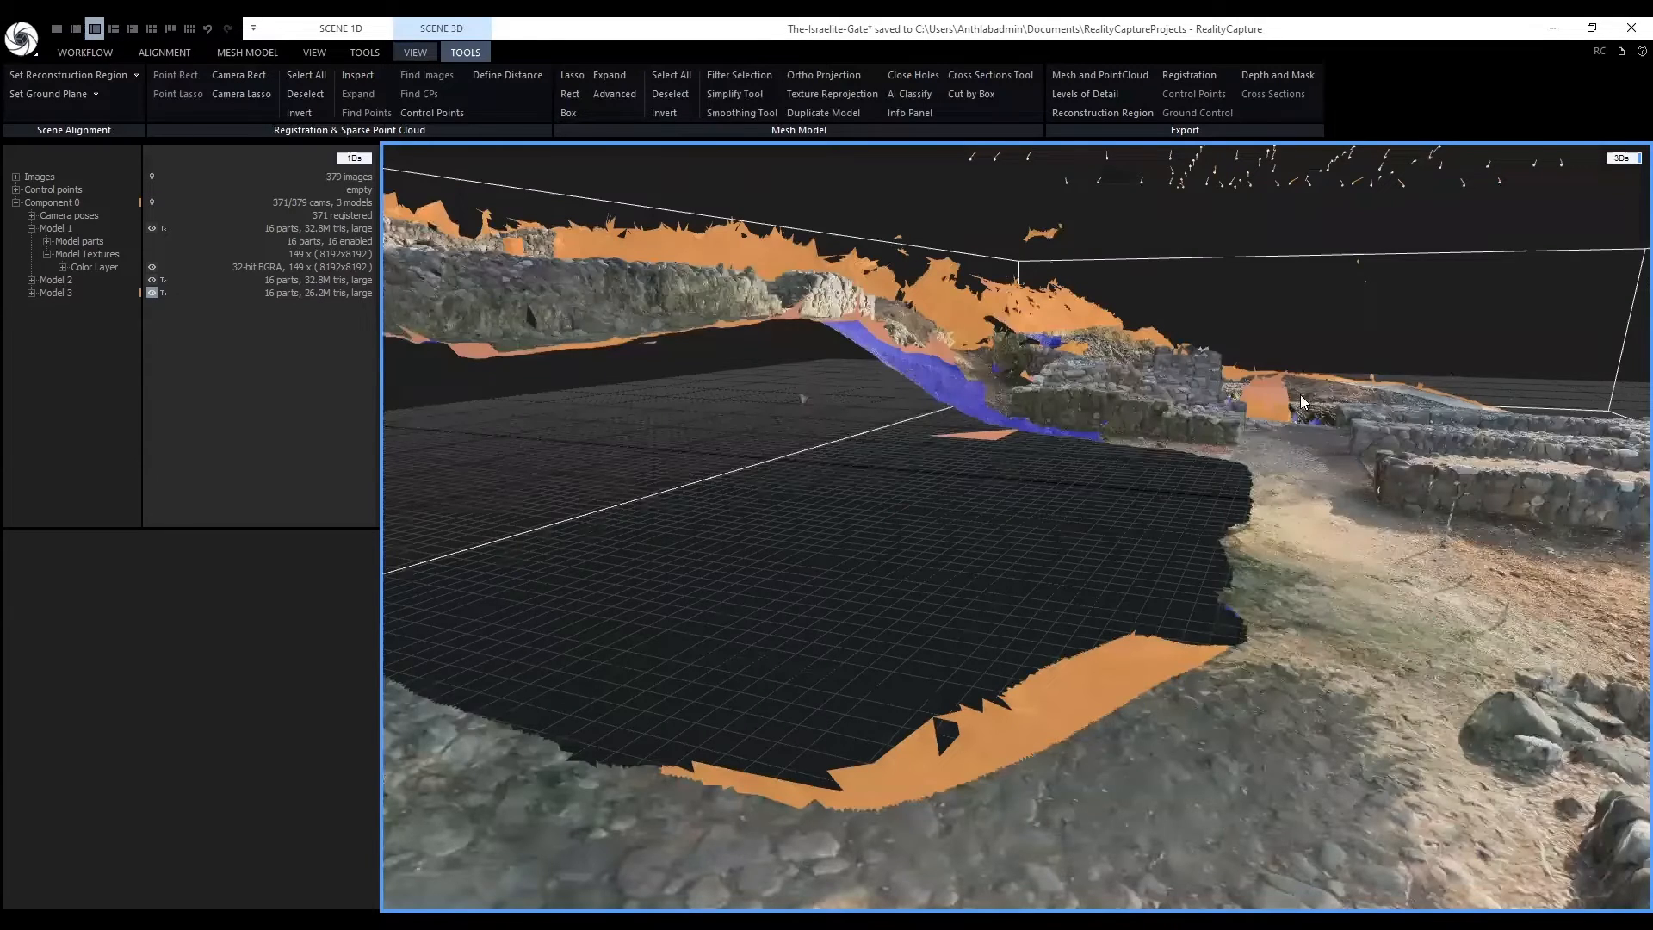
mouse_move(1208, 367)
right_down()
mouse_move(1286, 403)
mouse_move(1163, 575)
right_up()
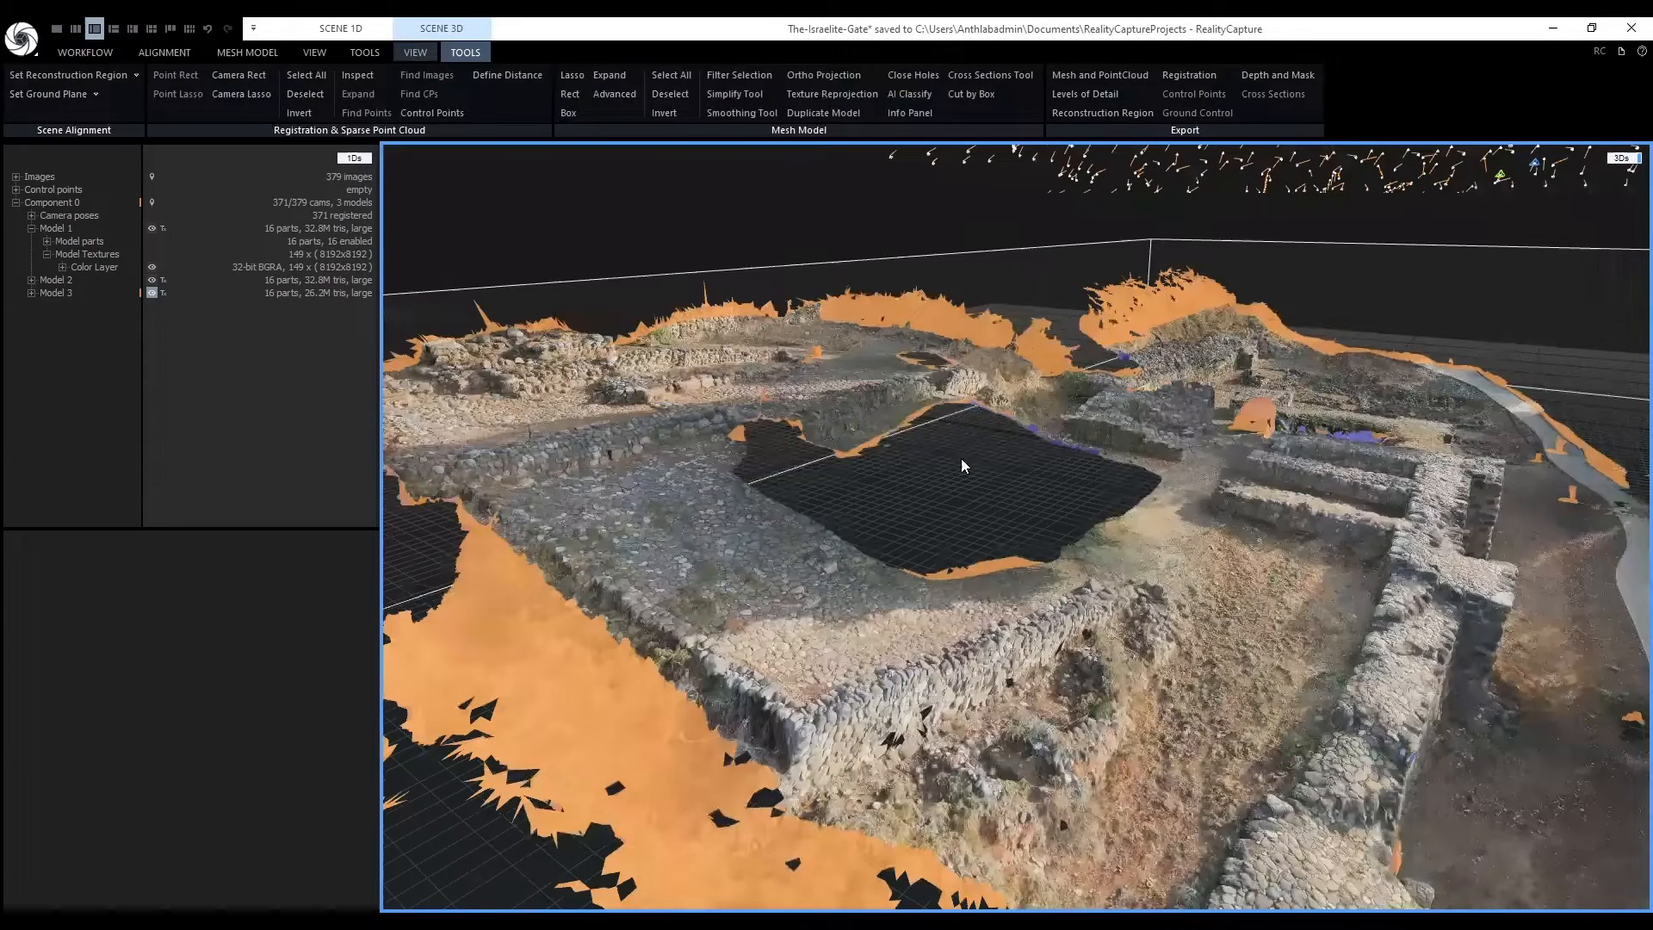
right_drag(1014, 543, 949, 436)
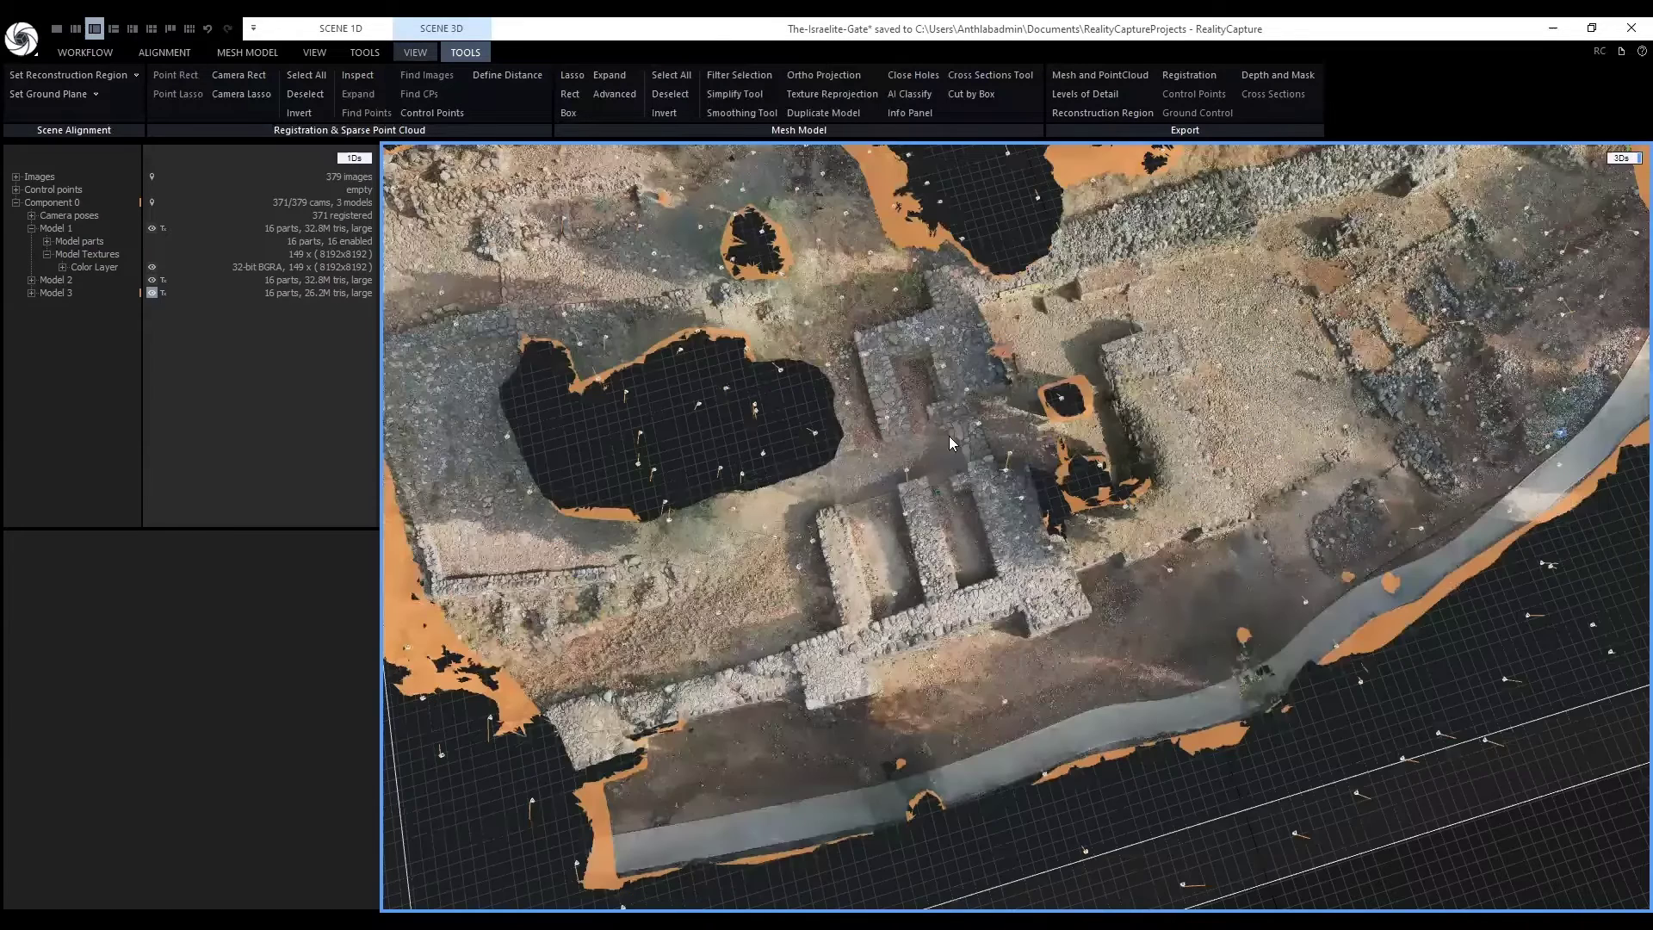
Filter the selected fringe triangles into a new trimmed 23.6M-triangle model.
click(738, 74)
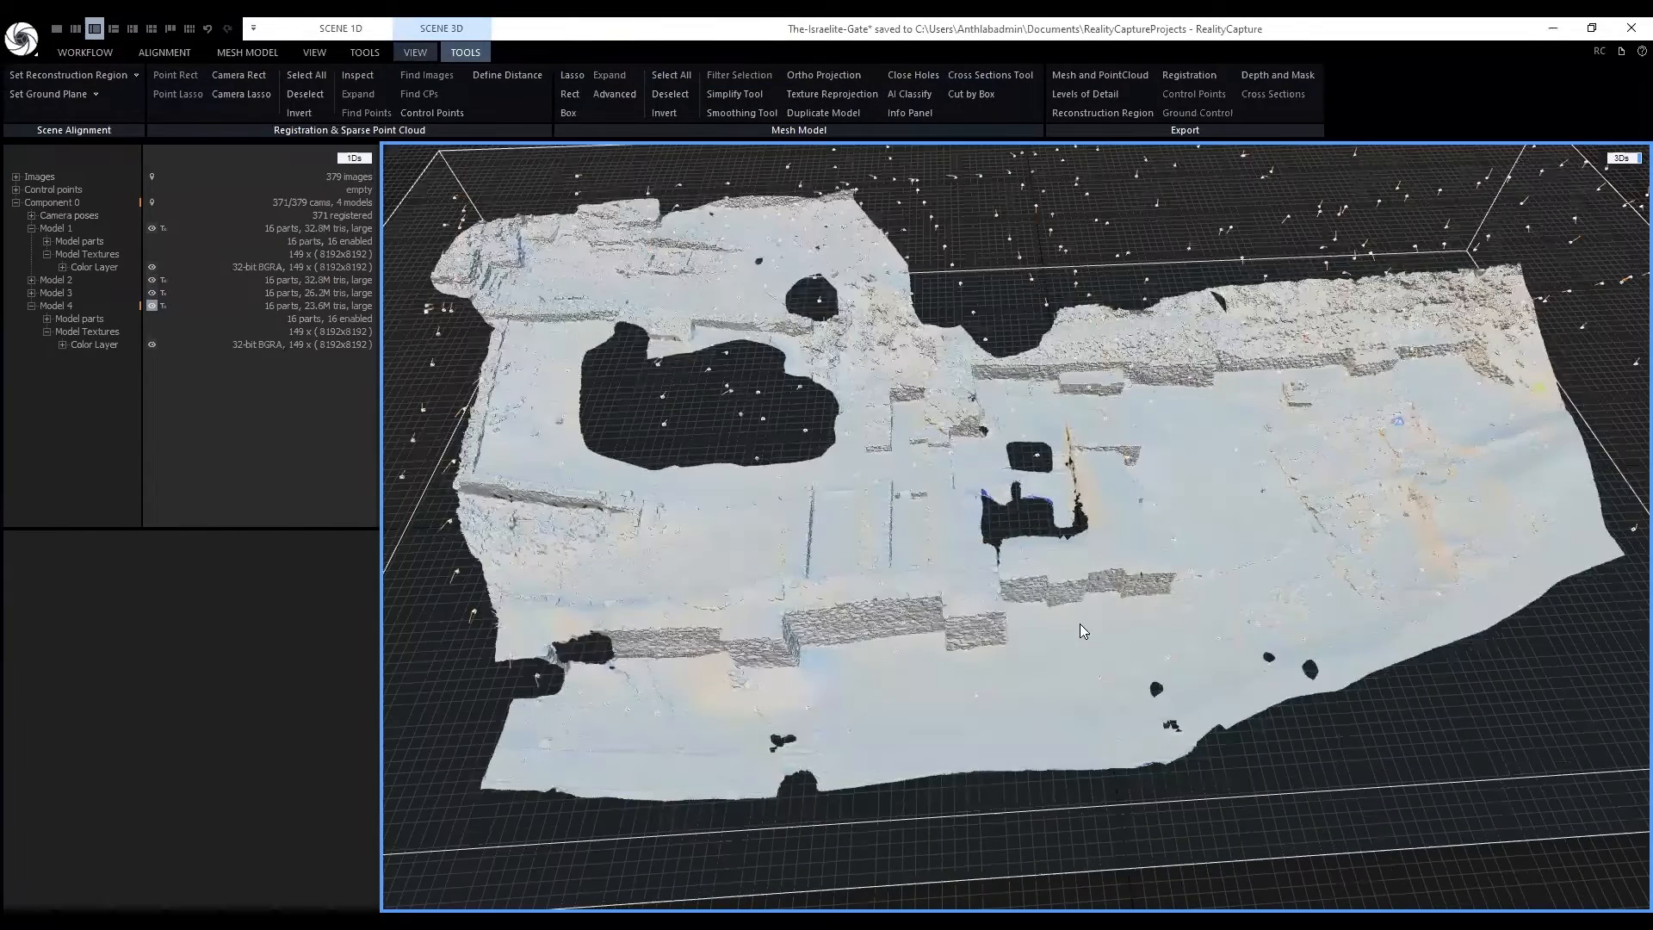
scroll(1084, 580, up, 2)
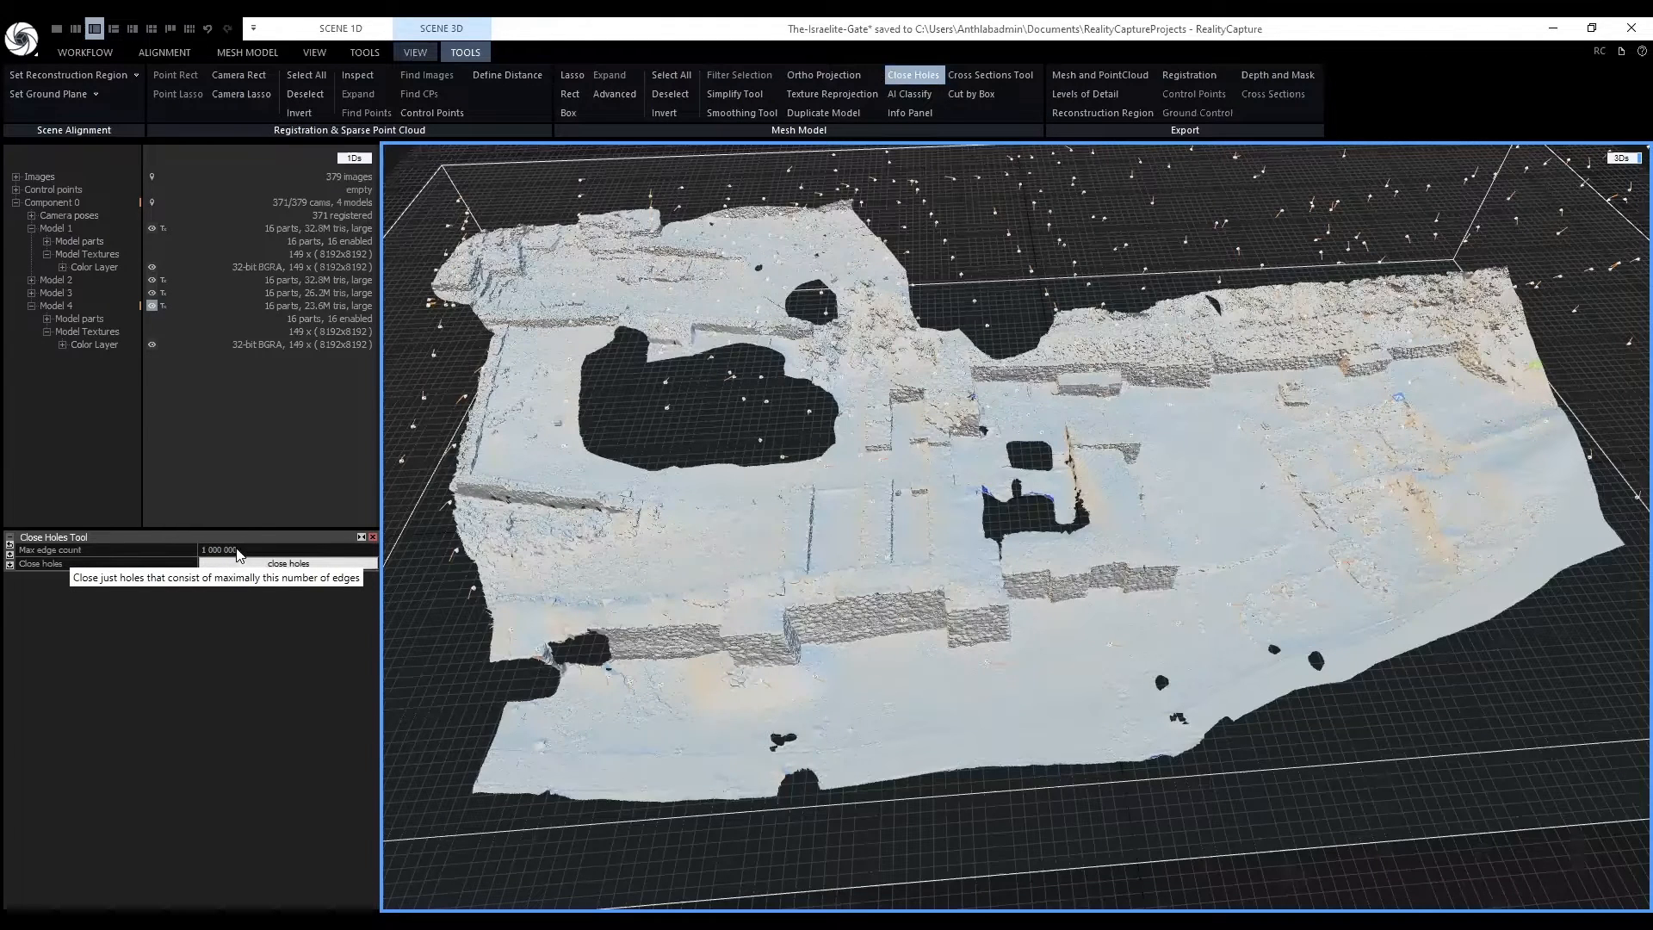
Simplify the trimmed model to a 10,000,000-triangle version and bring it into view.
click(748, 97)
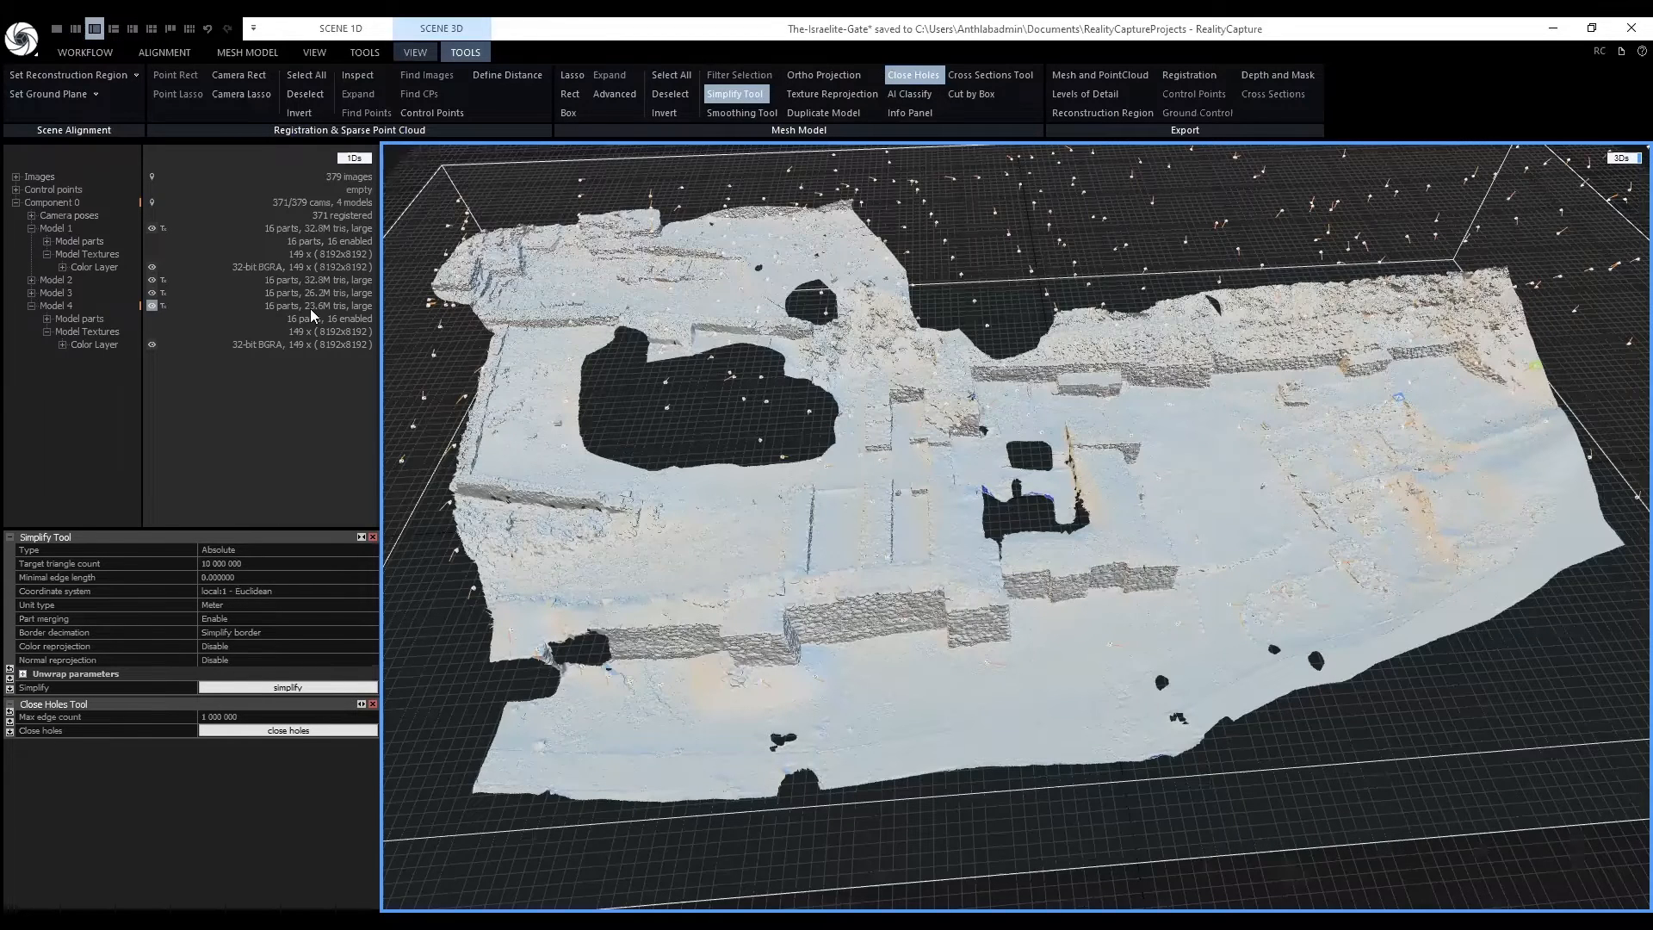
click(260, 688)
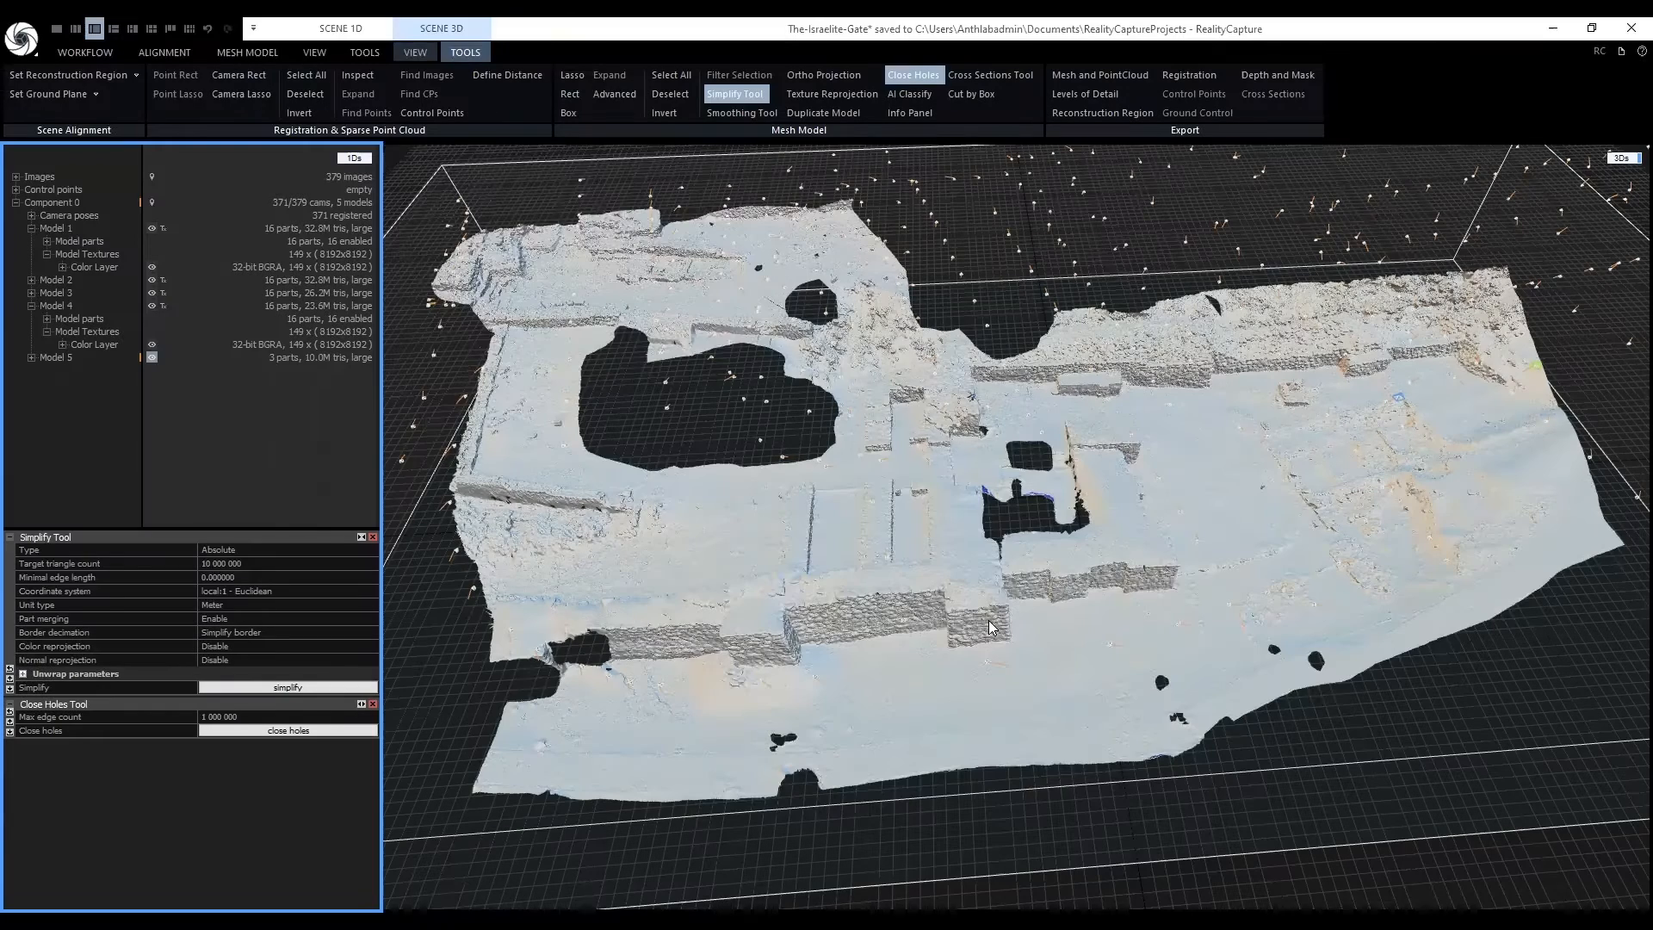
drag(988, 590, 988, 585)
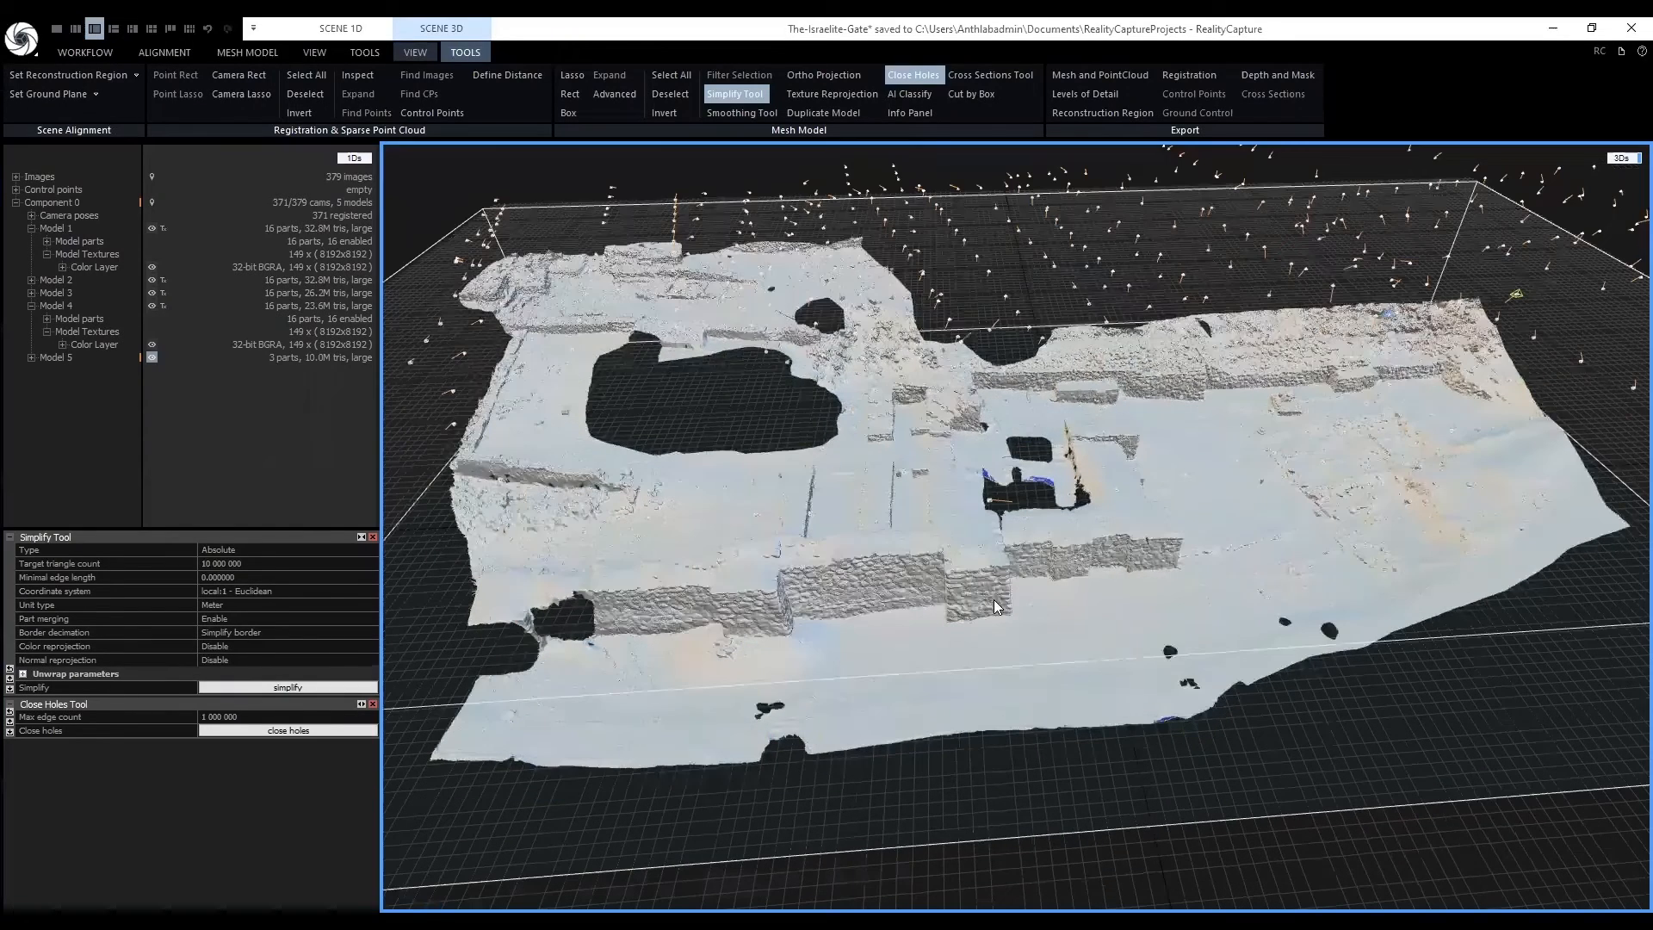
scroll(831, 635, up, 5)
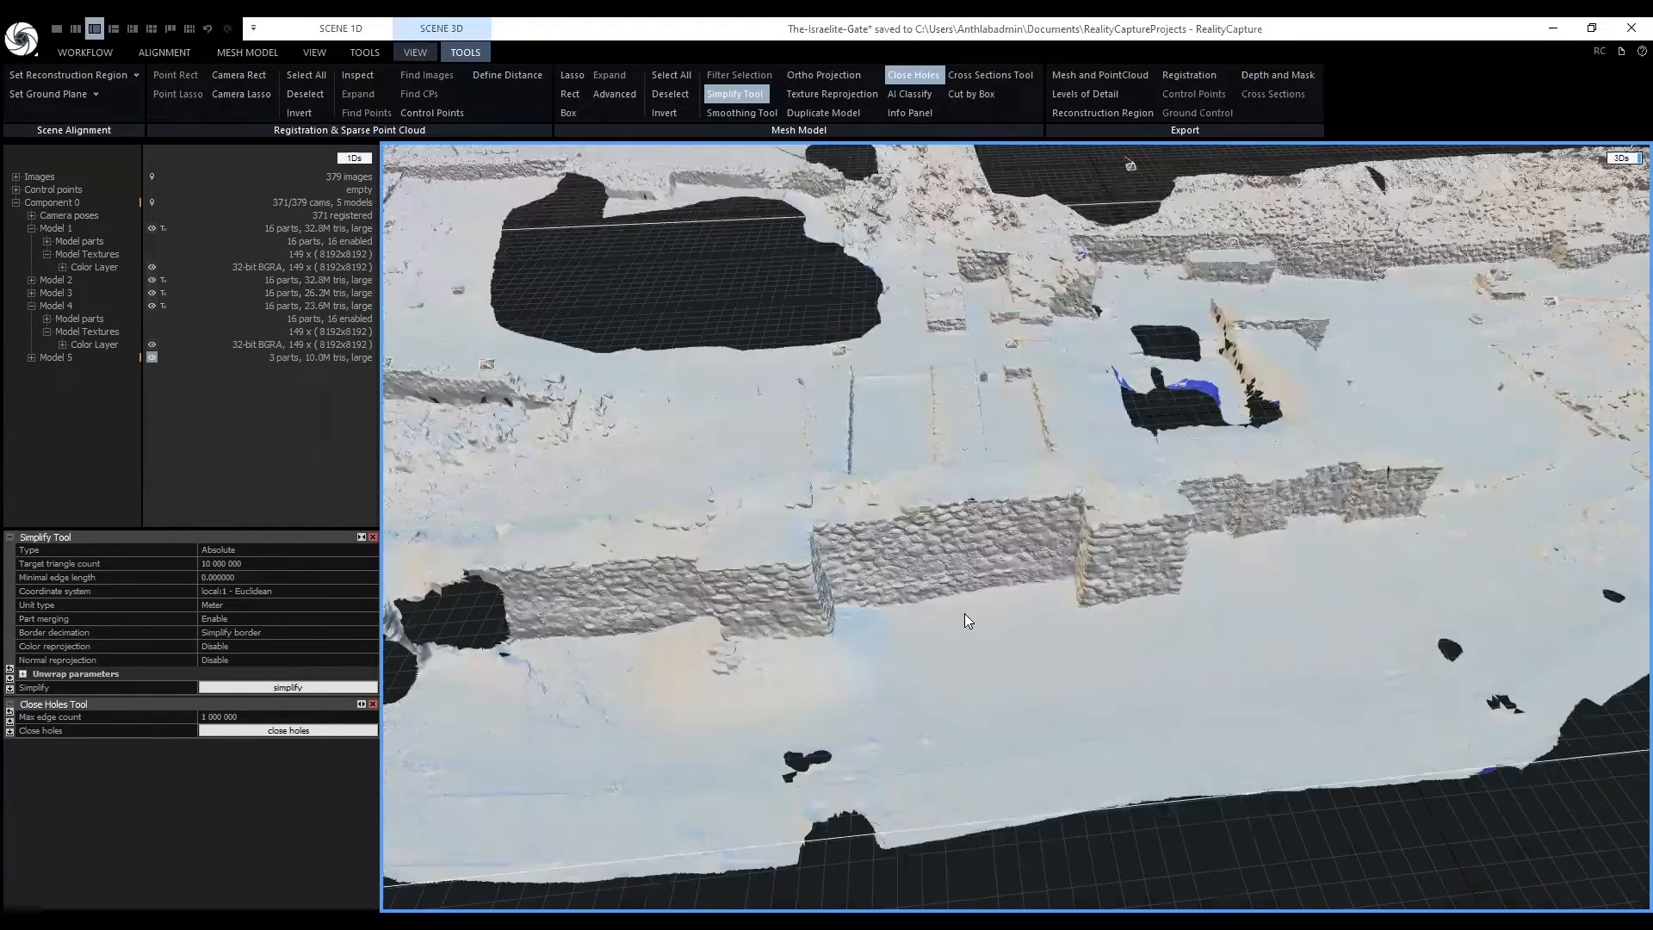
scroll(956, 623, down, 4)
drag(475, 521, 387, 538)
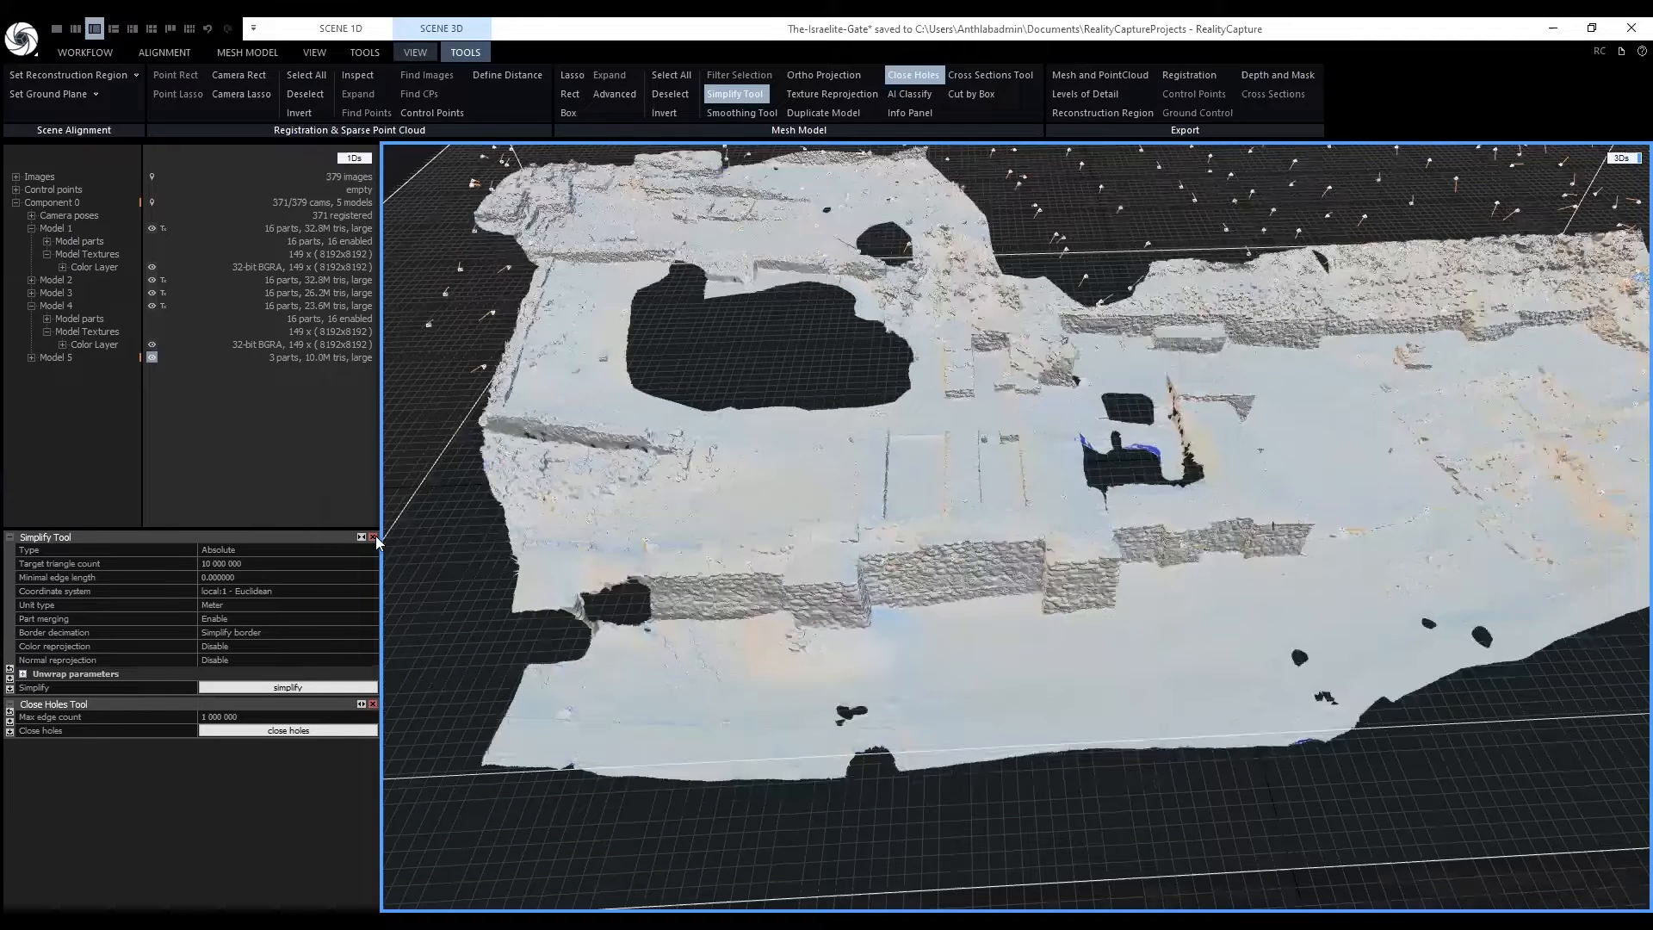
Lasso the area around the small ground hole near the wall.
click(373, 536)
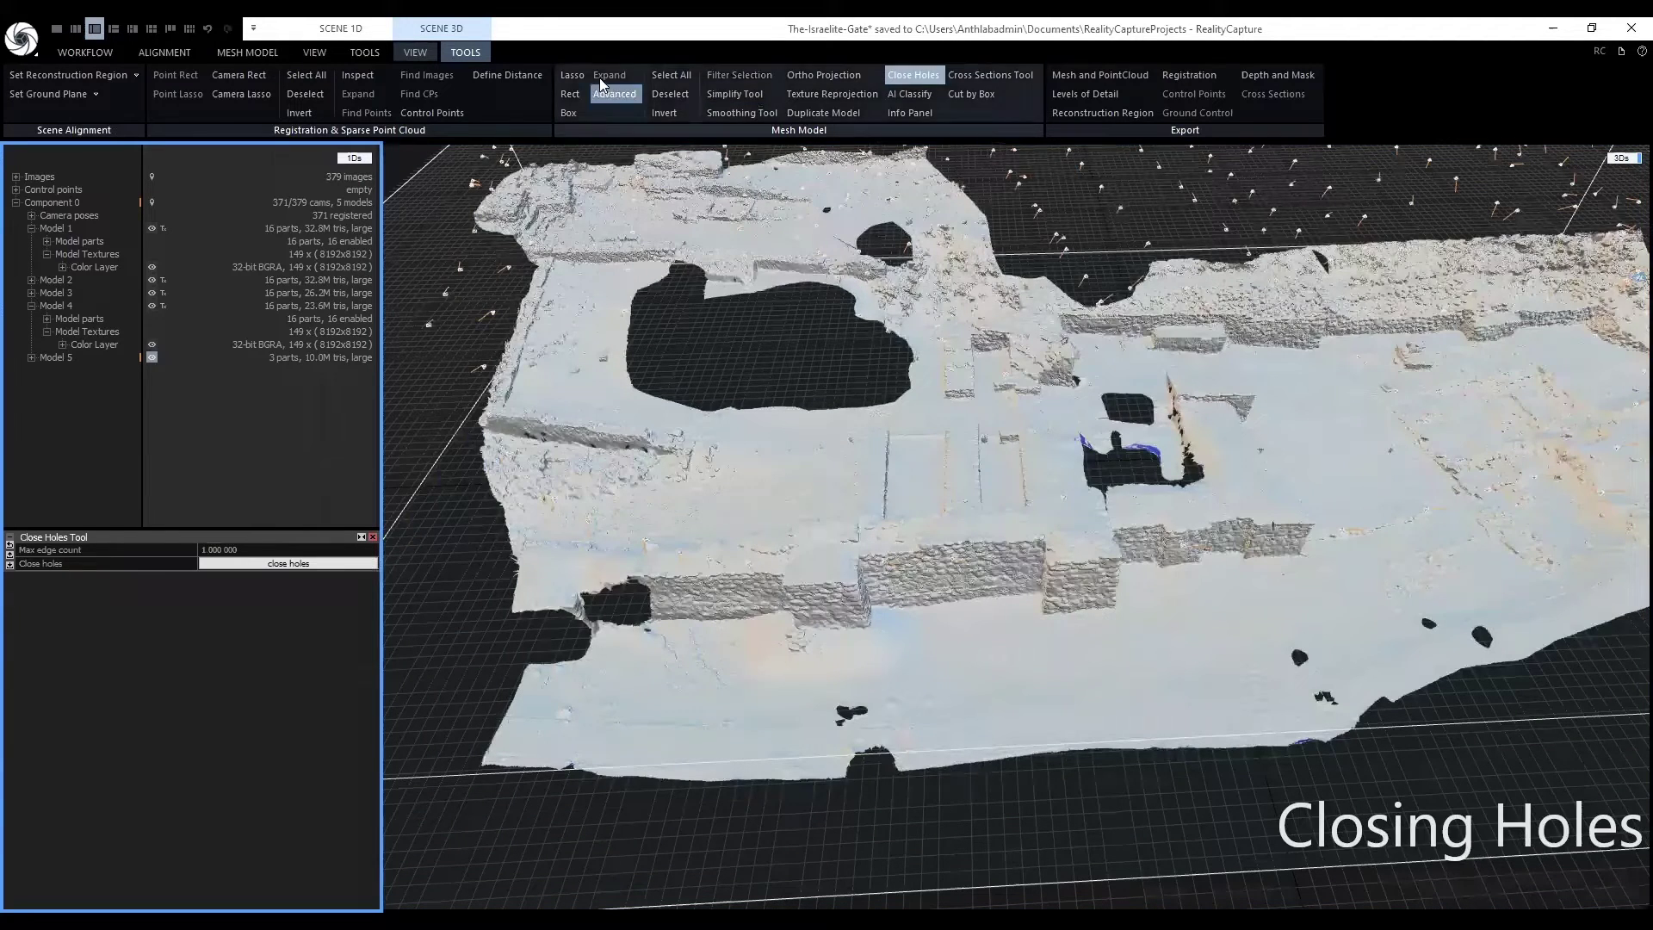
click(572, 74)
scroll(814, 635, up, 2)
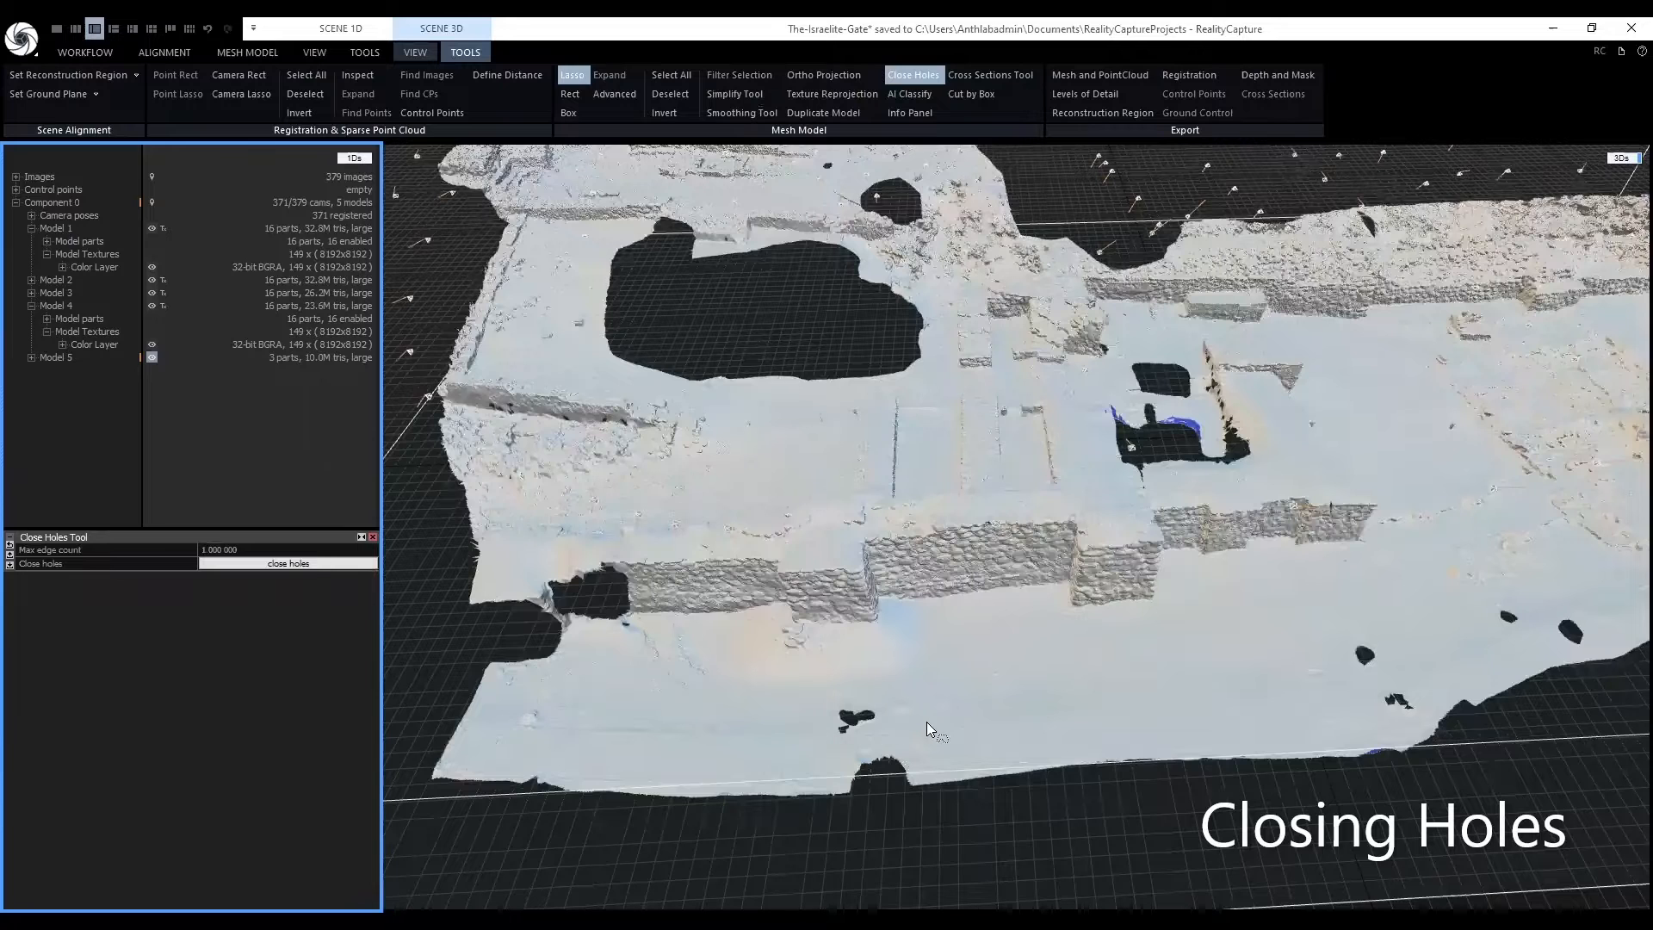
scroll(925, 698, up, 6)
drag(904, 667, 811, 795)
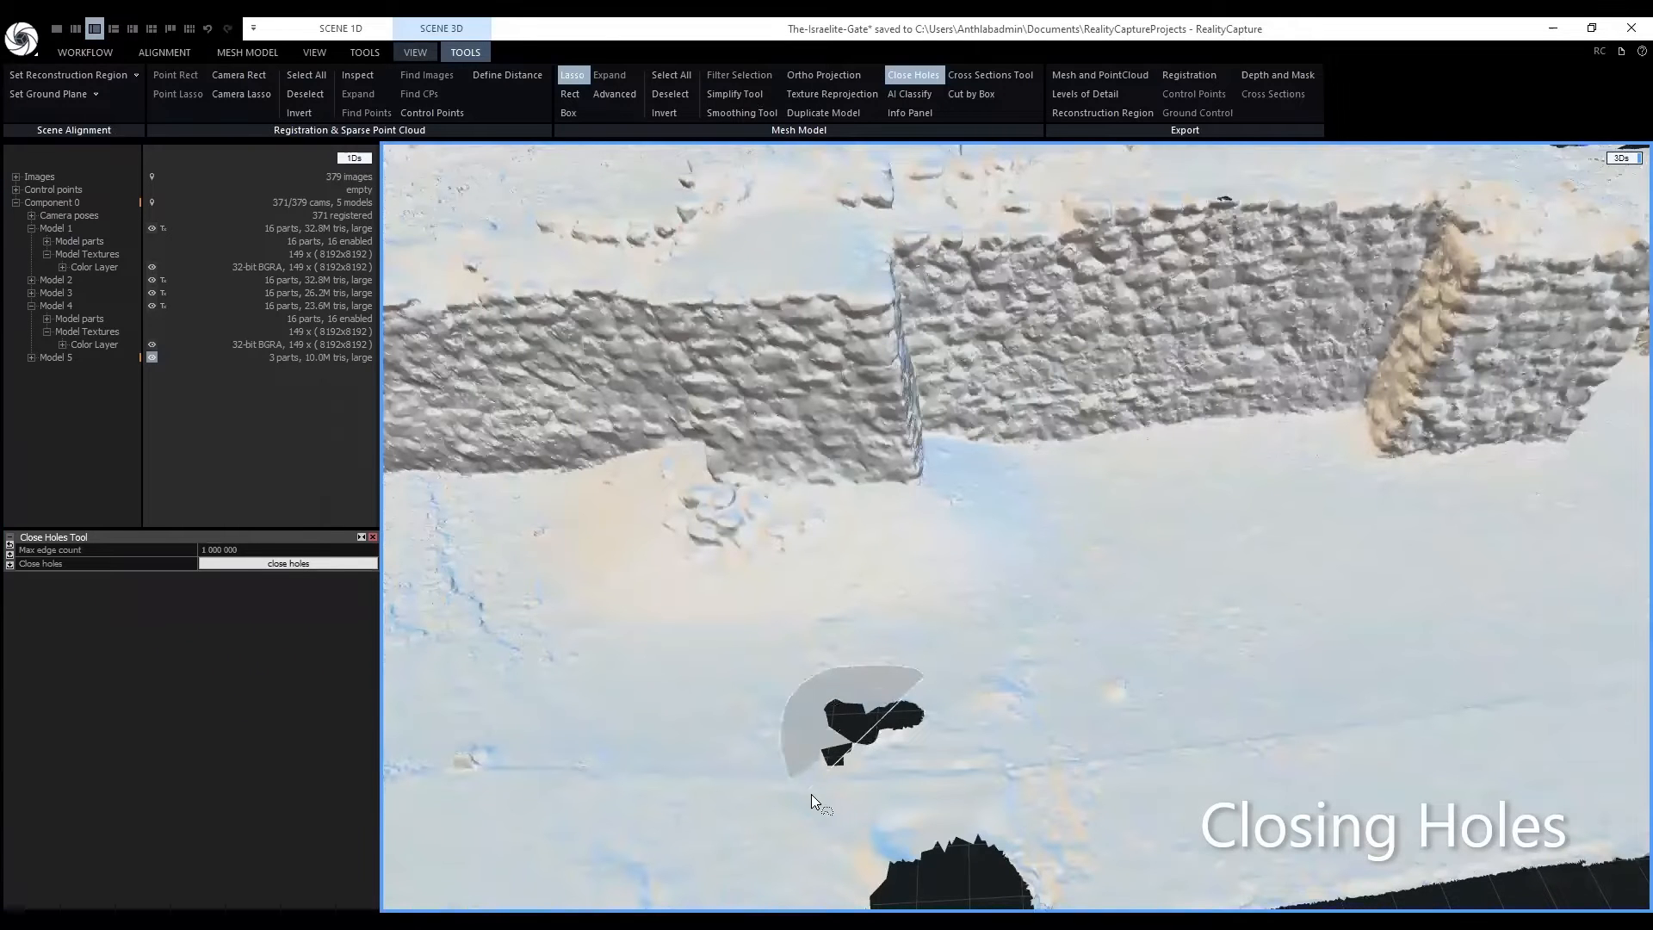
click(833, 747)
scroll(833, 748, up, 3)
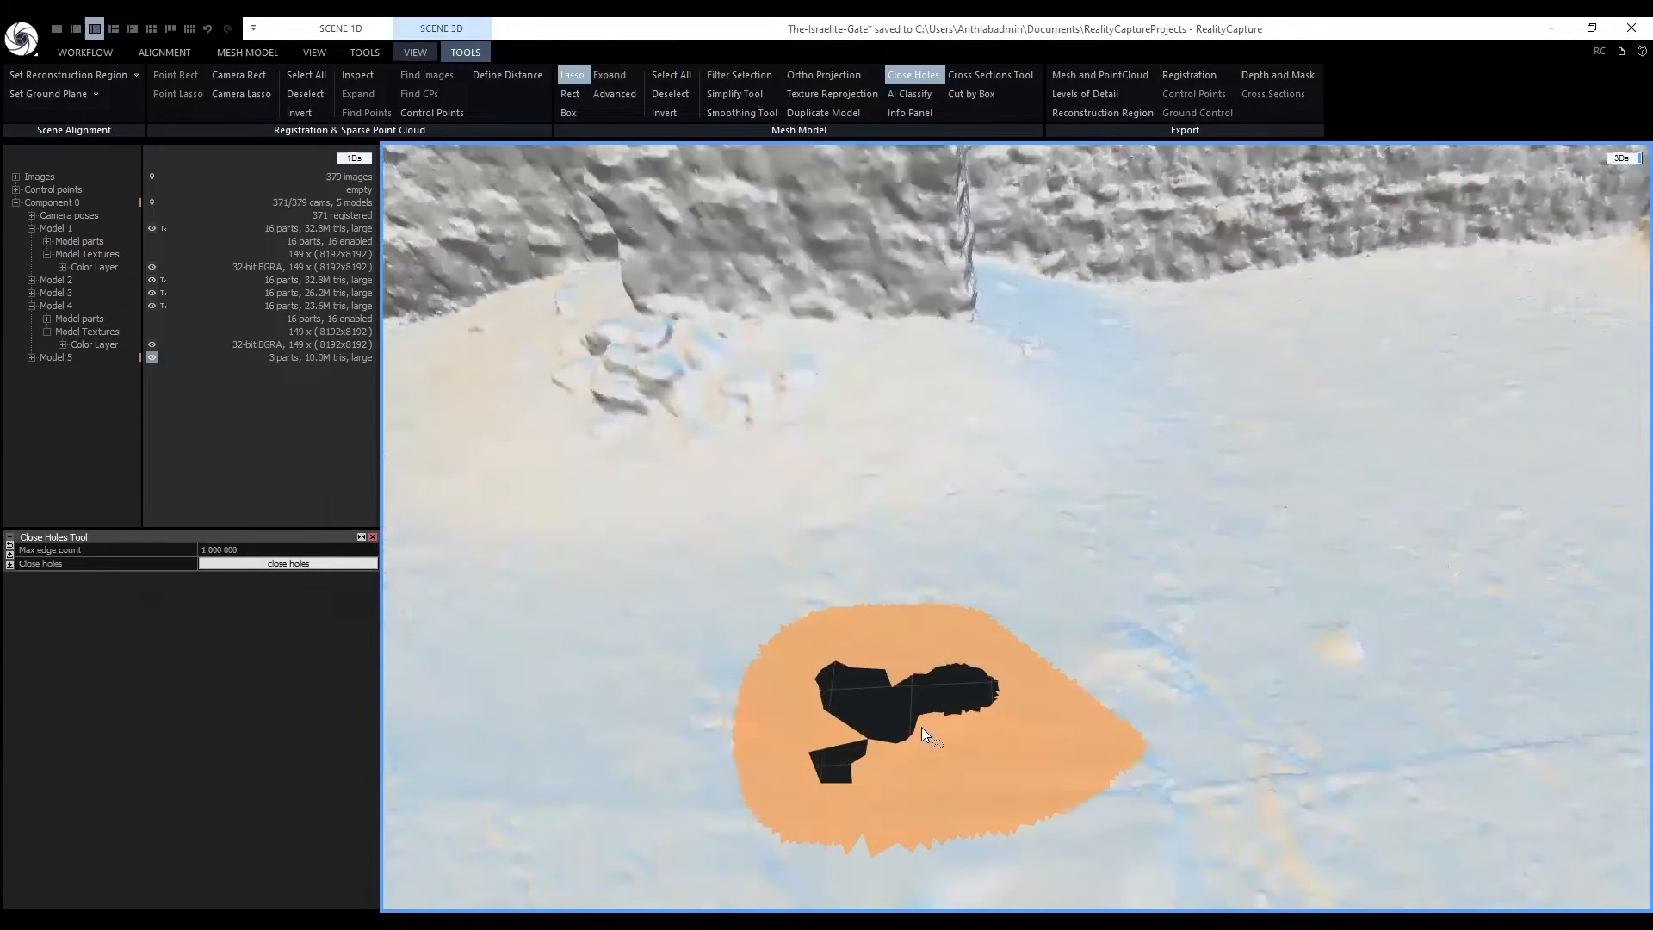
scroll(920, 726, up, 1)
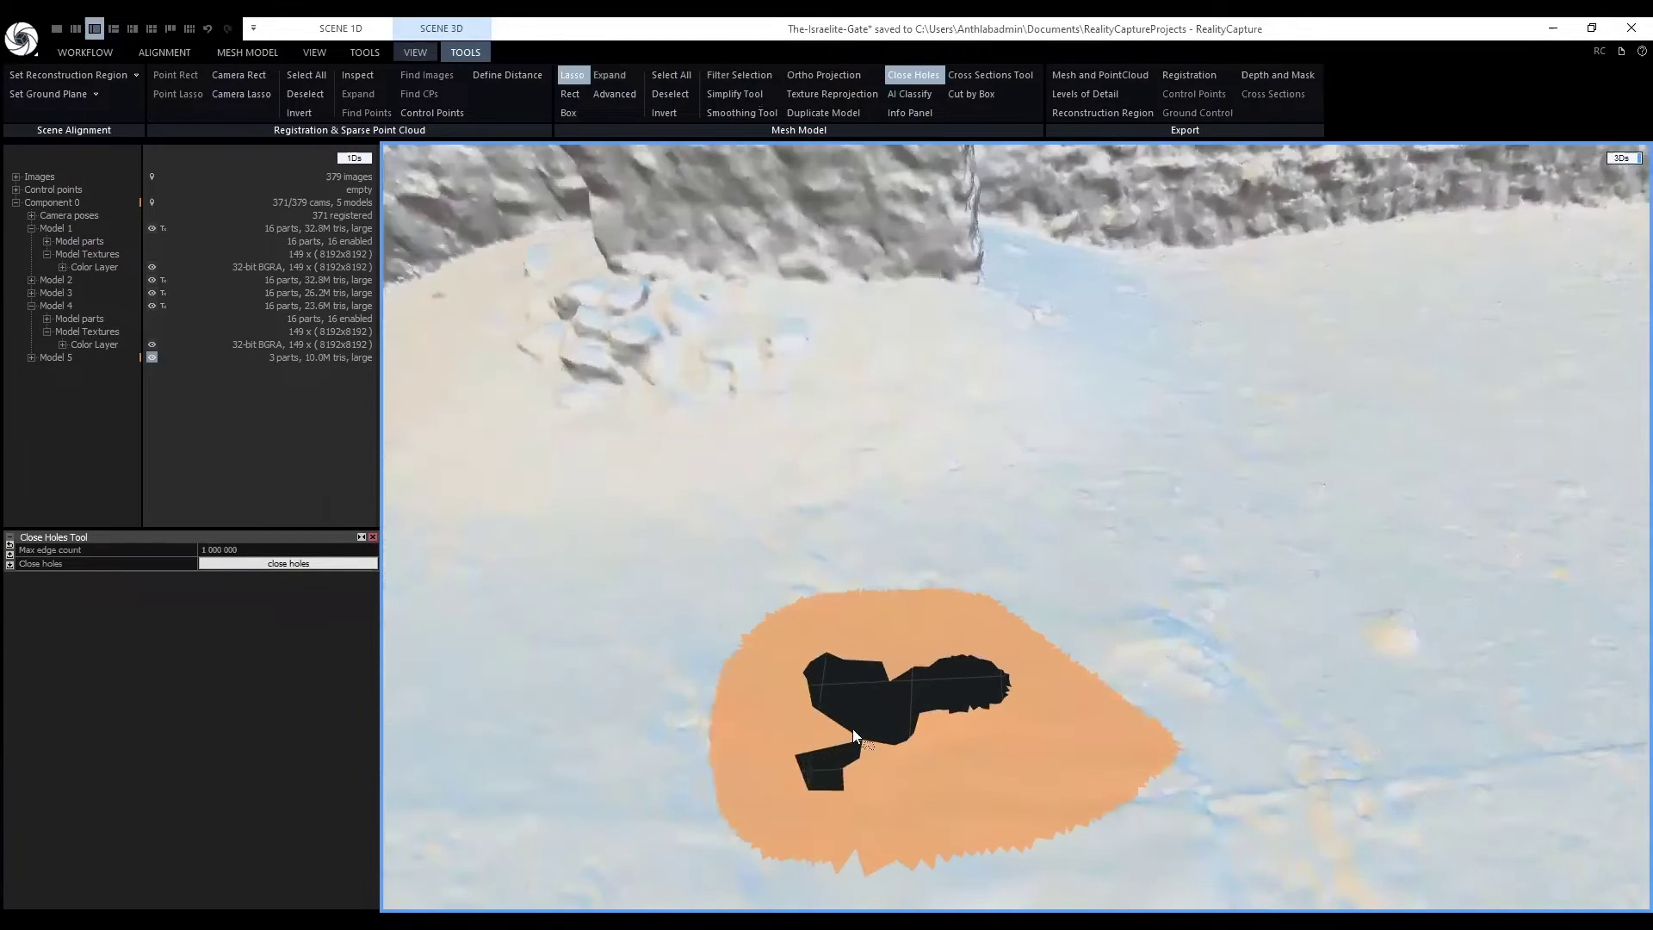
Close the hole inside the selection, accepting the topology warning, producing a patched model.
click(298, 566)
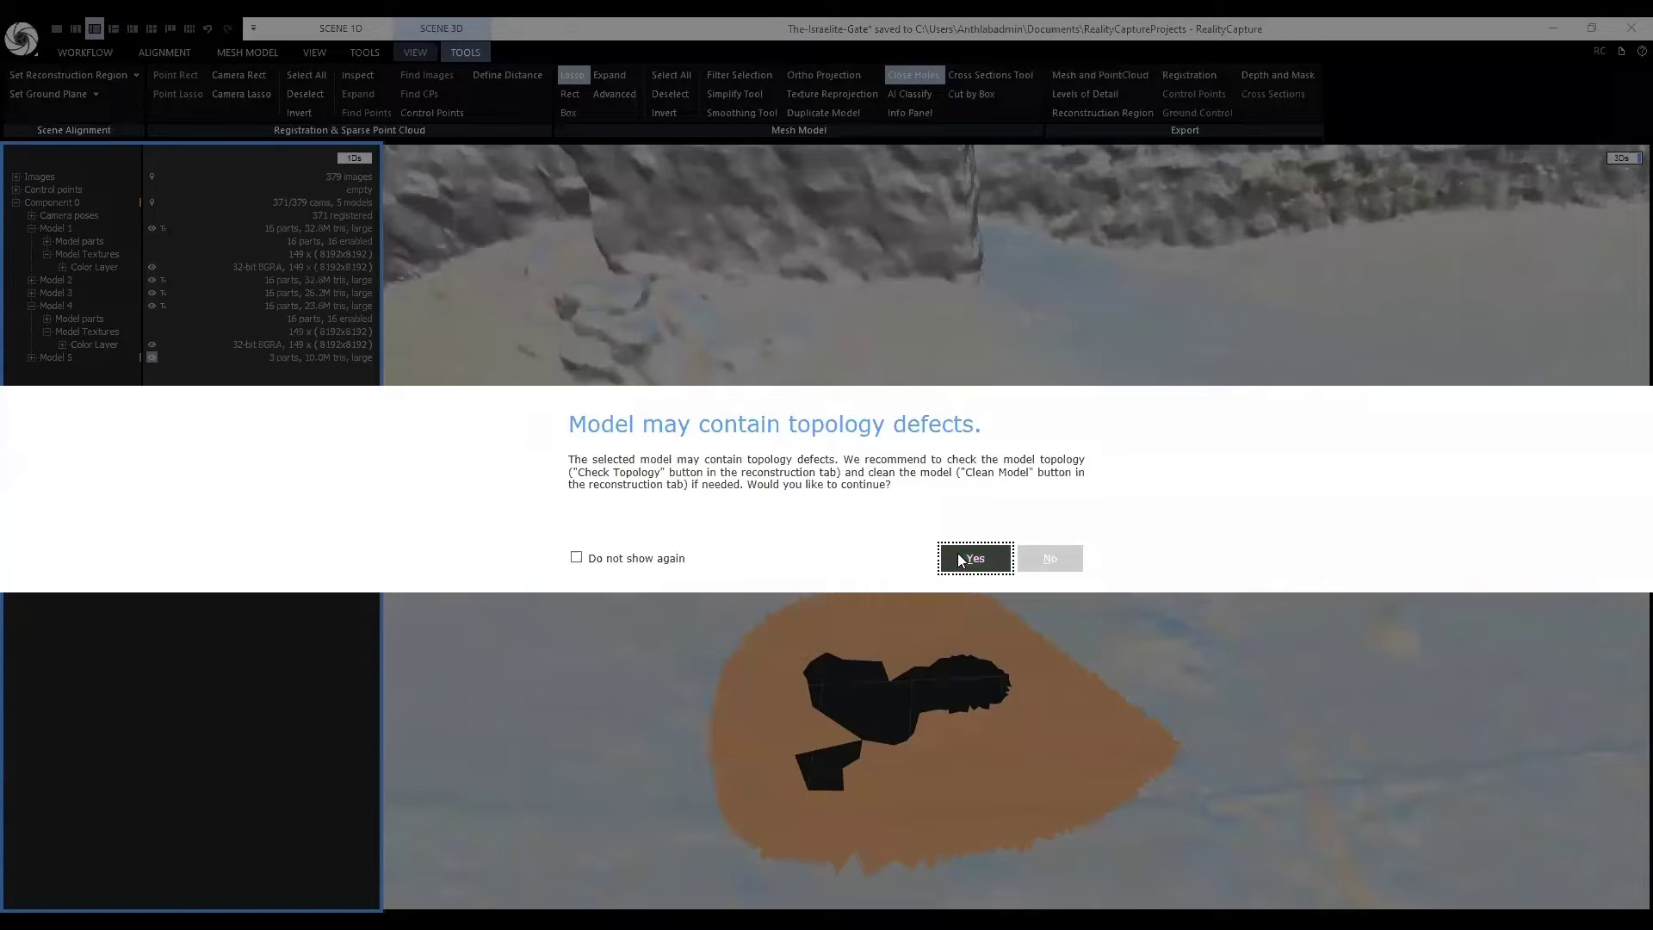
click(957, 553)
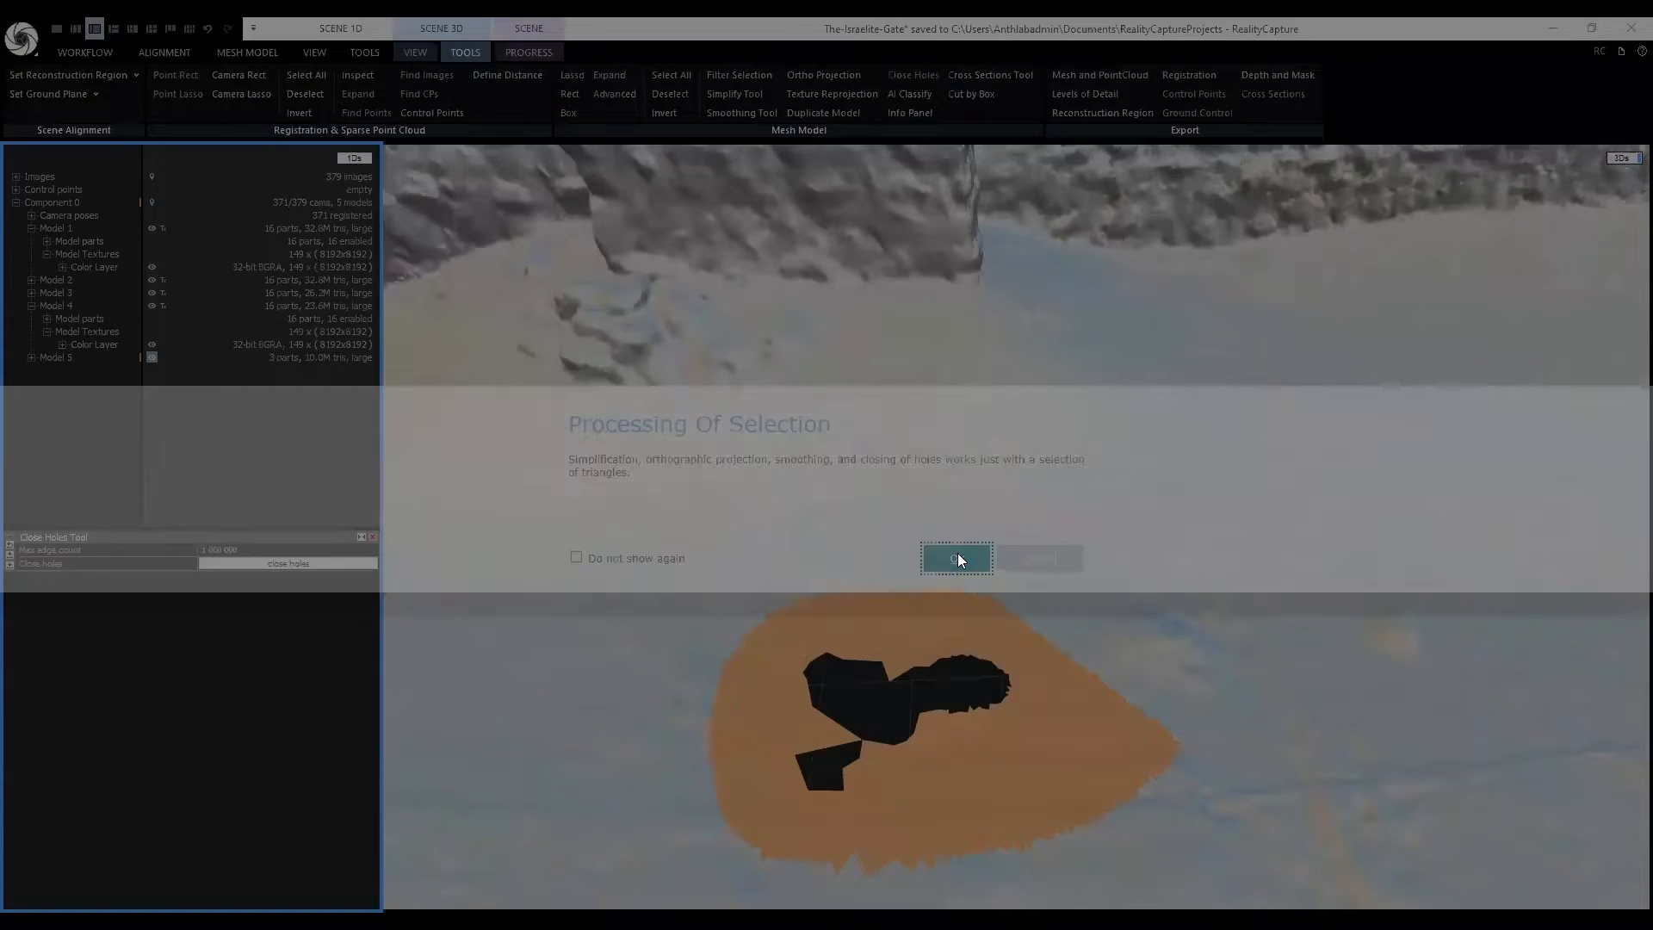
click(957, 552)
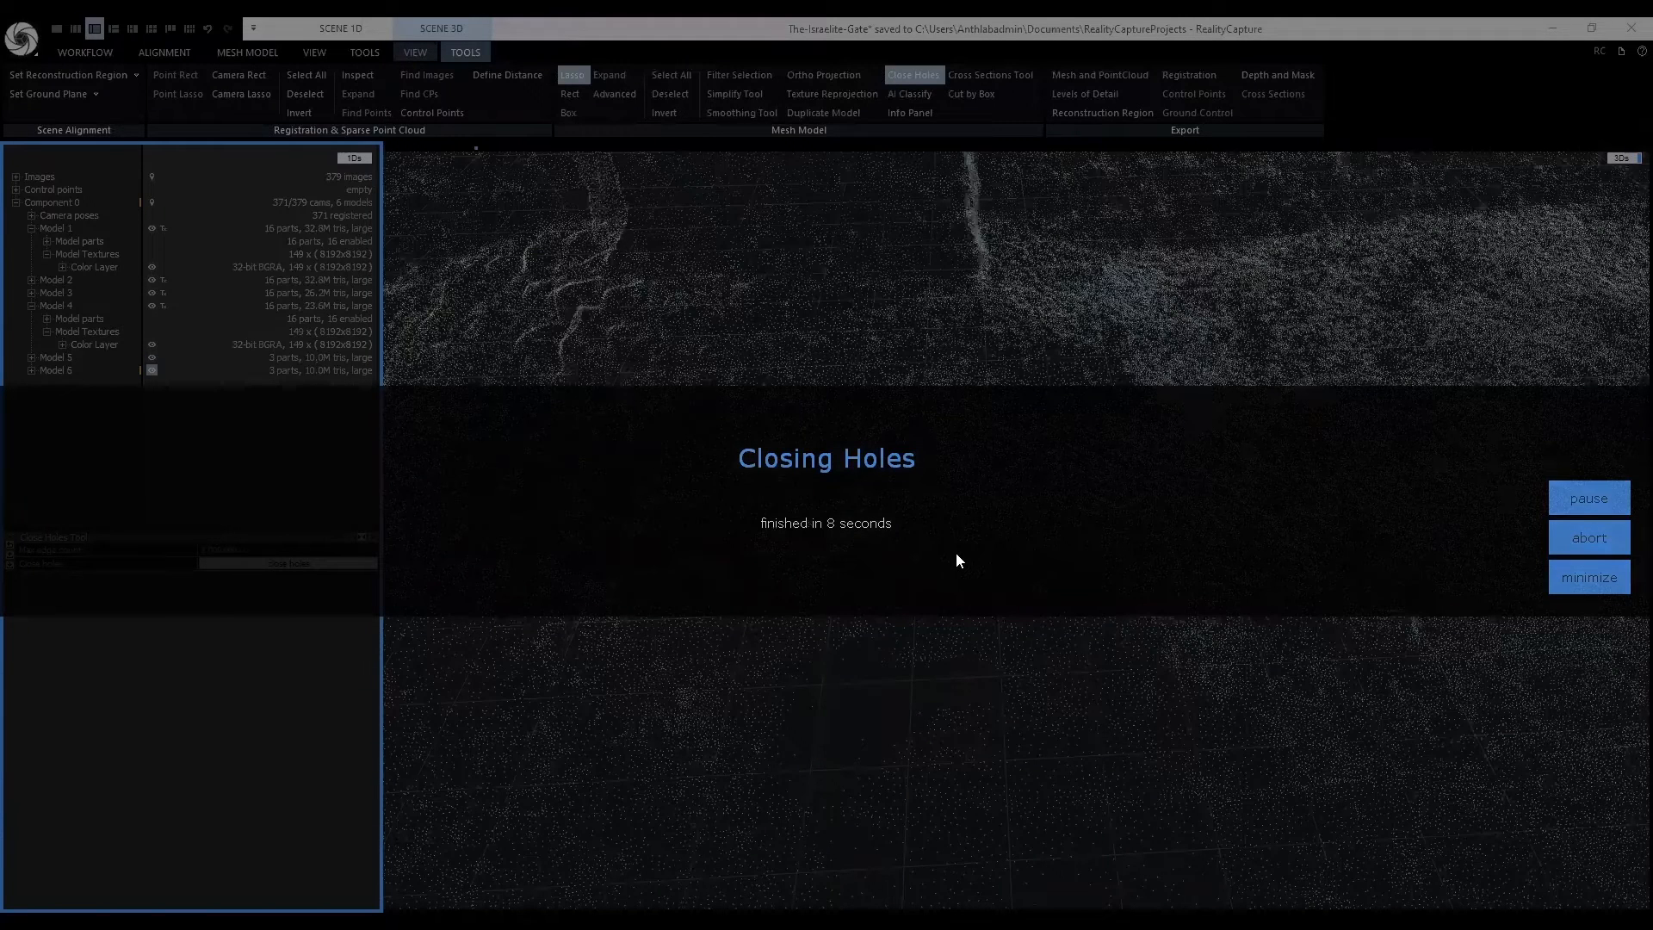
click(956, 561)
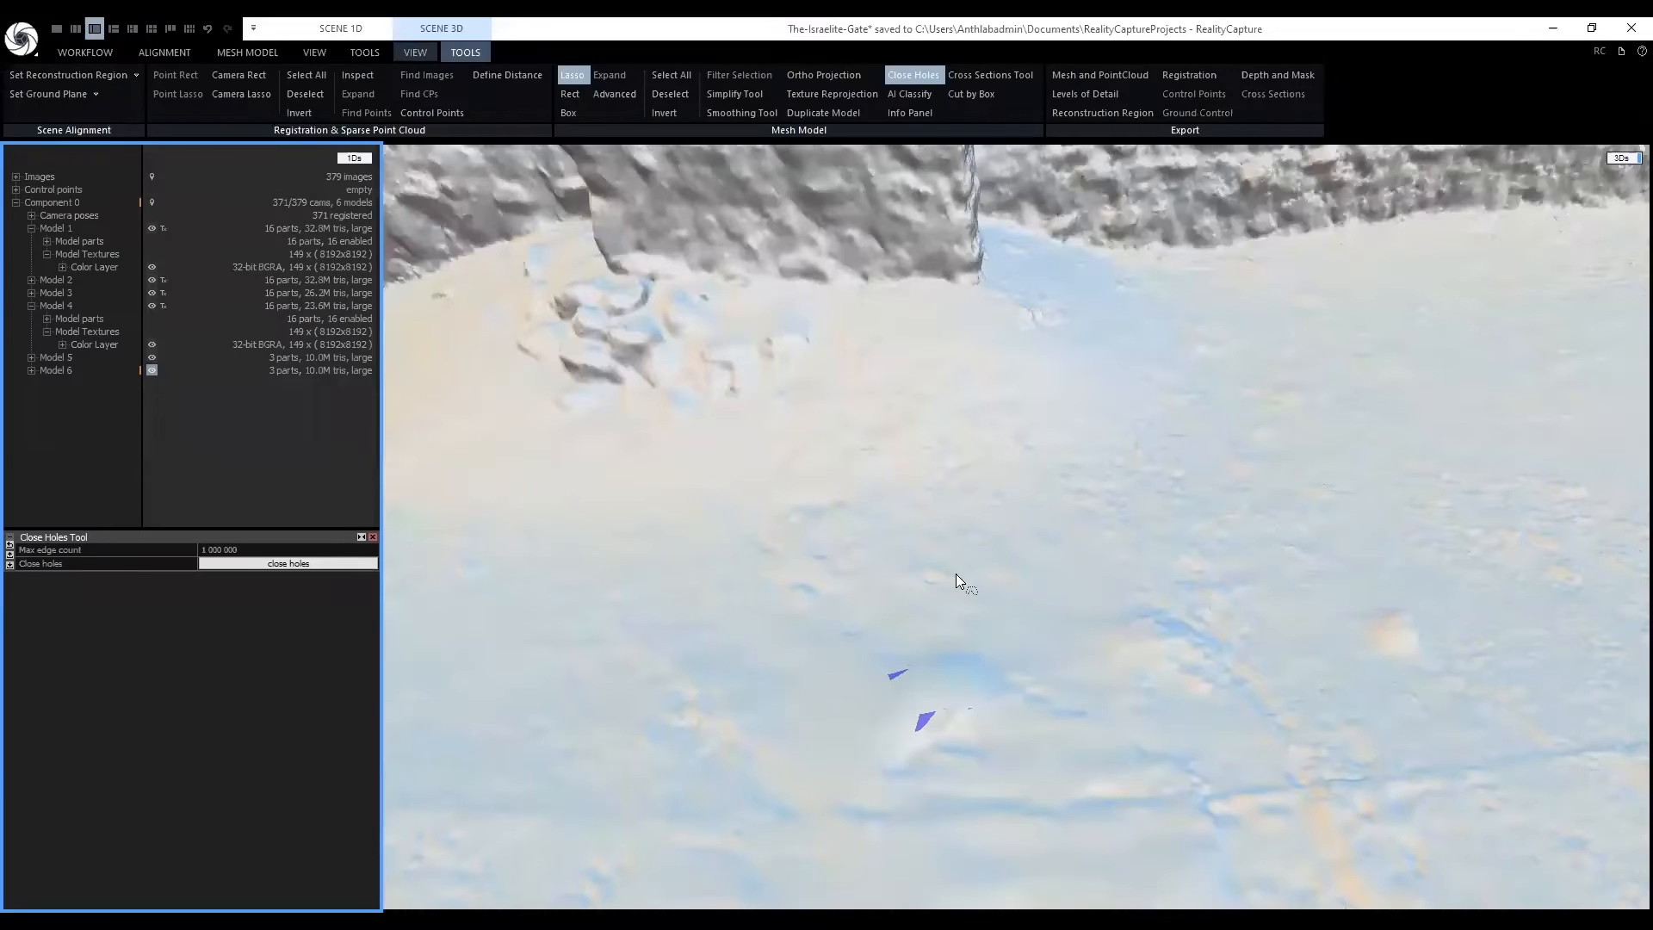
scroll(954, 570, down, 3)
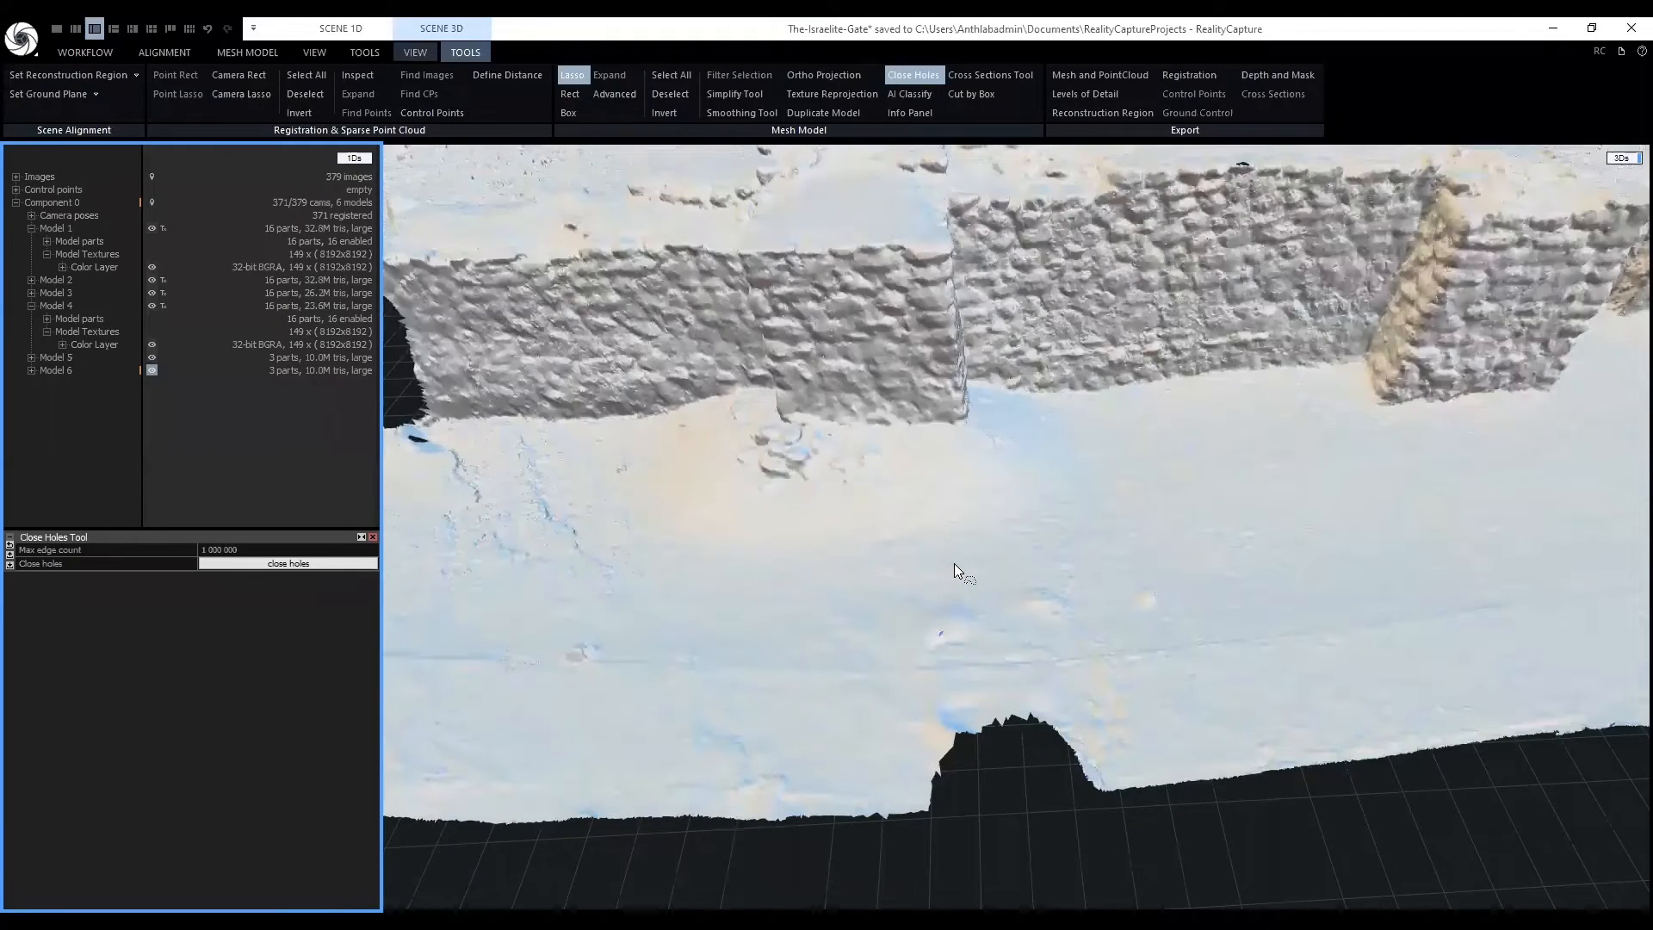
scroll(955, 564, down, 3)
scroll(945, 557, down, 3)
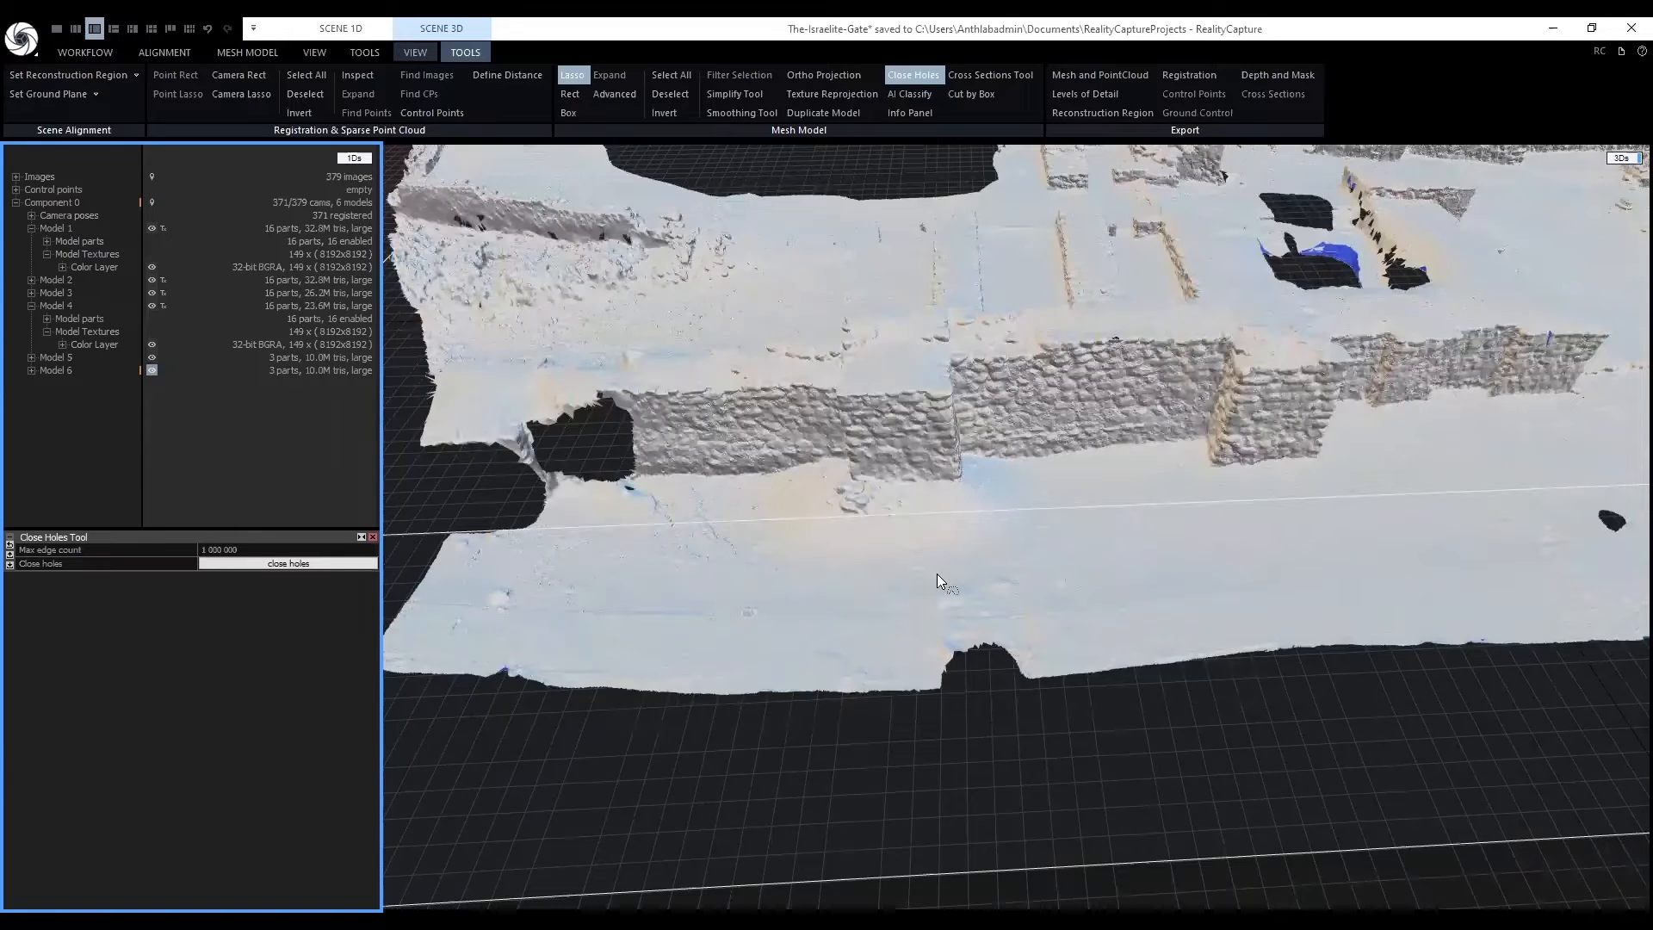
click(575, 76)
drag(1081, 448, 558, 552)
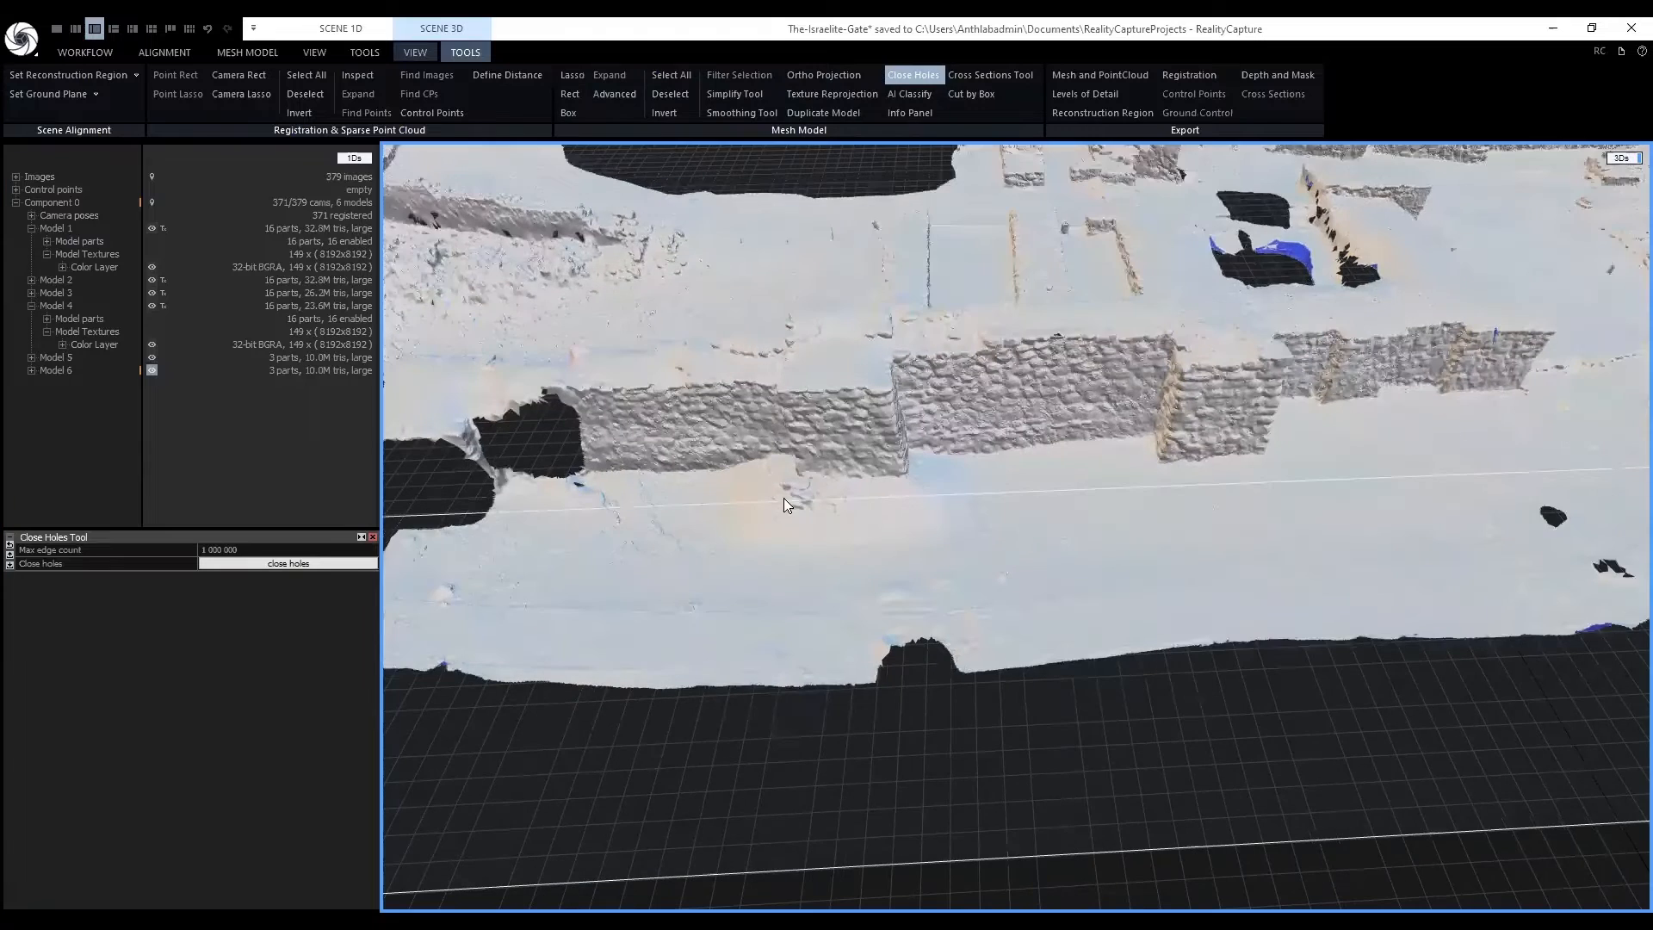
right_drag(558, 551, 575, 533)
right_drag(911, 474, 839, 511)
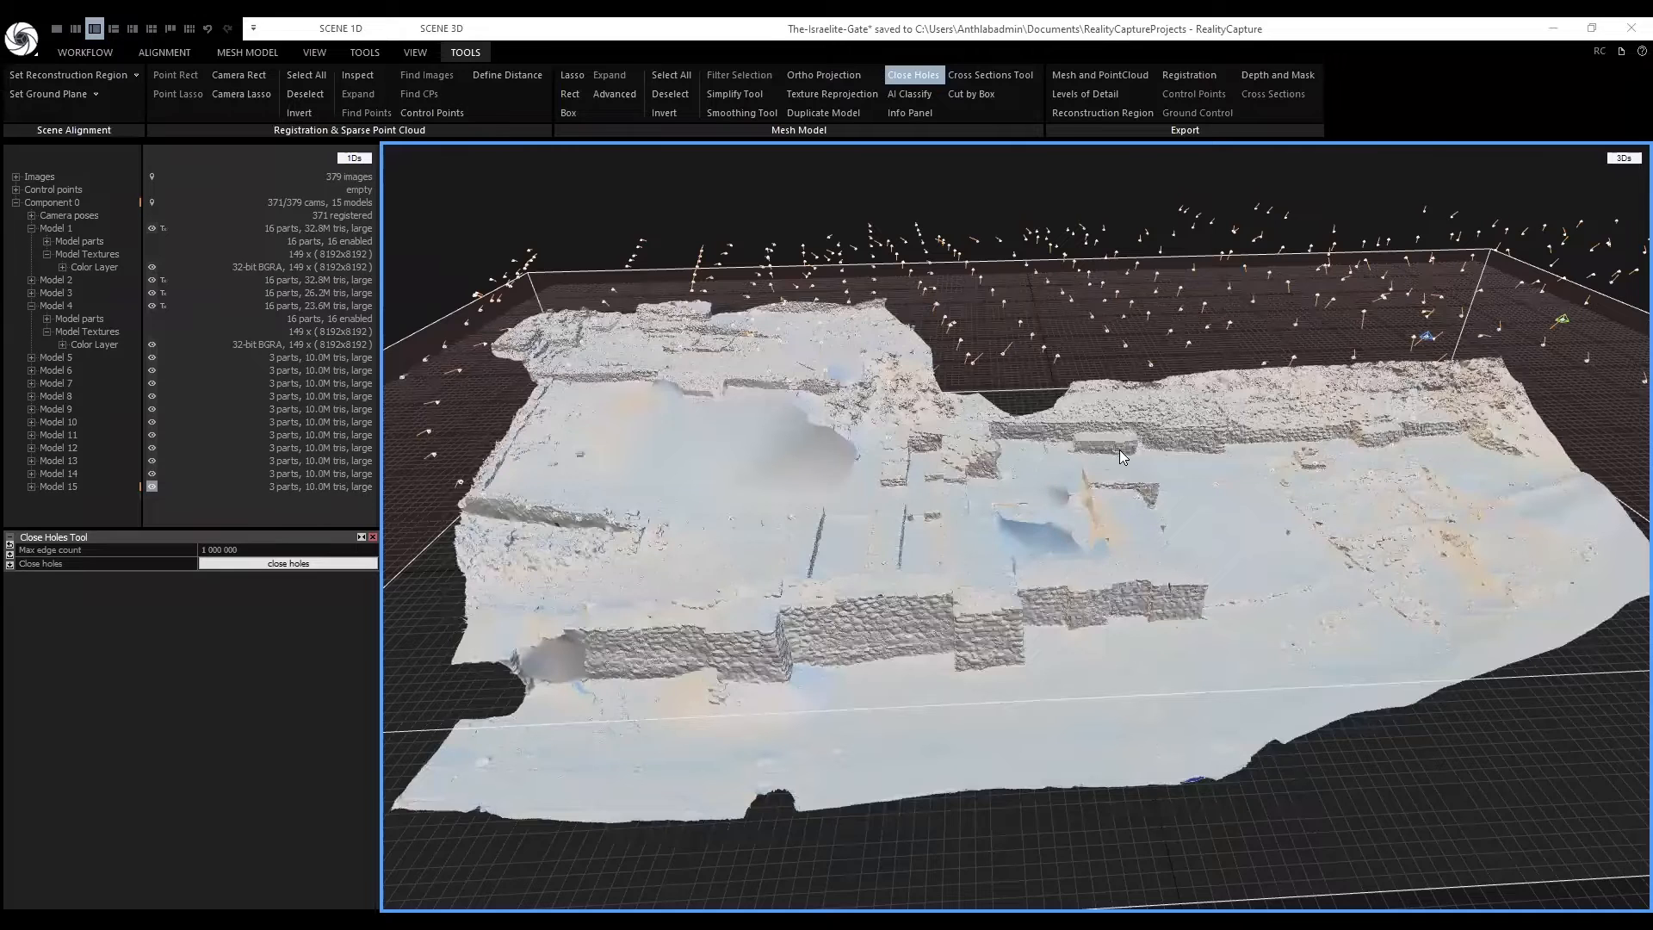
right_drag(1121, 449, 1127, 547)
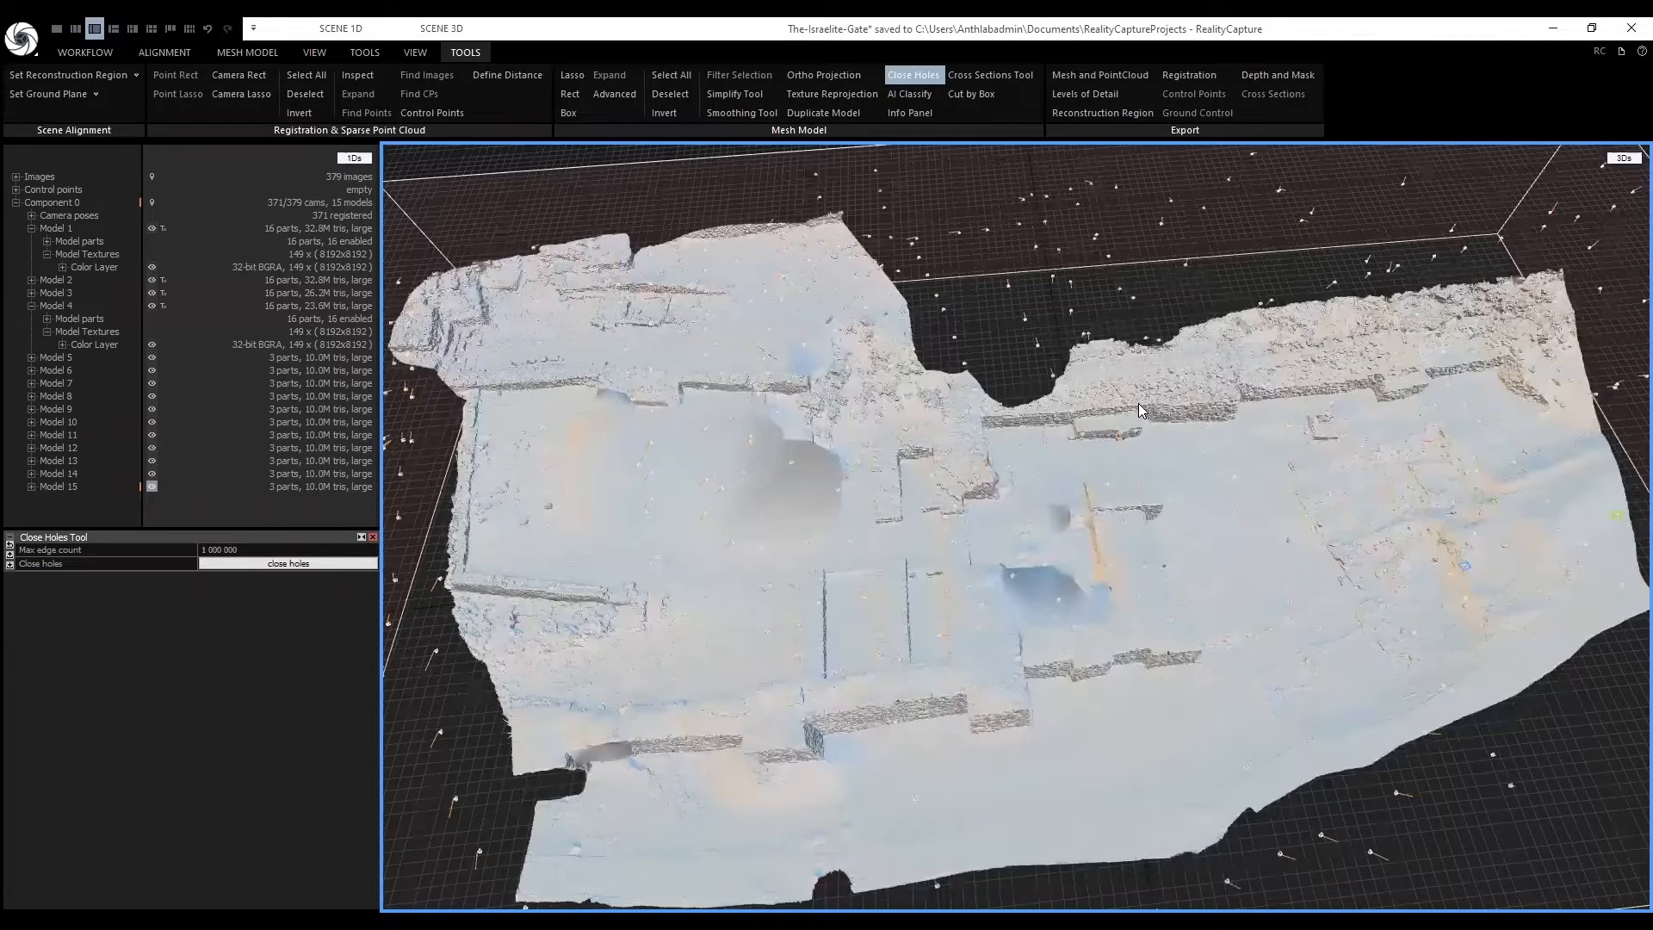
right_drag(1136, 402, 1127, 393)
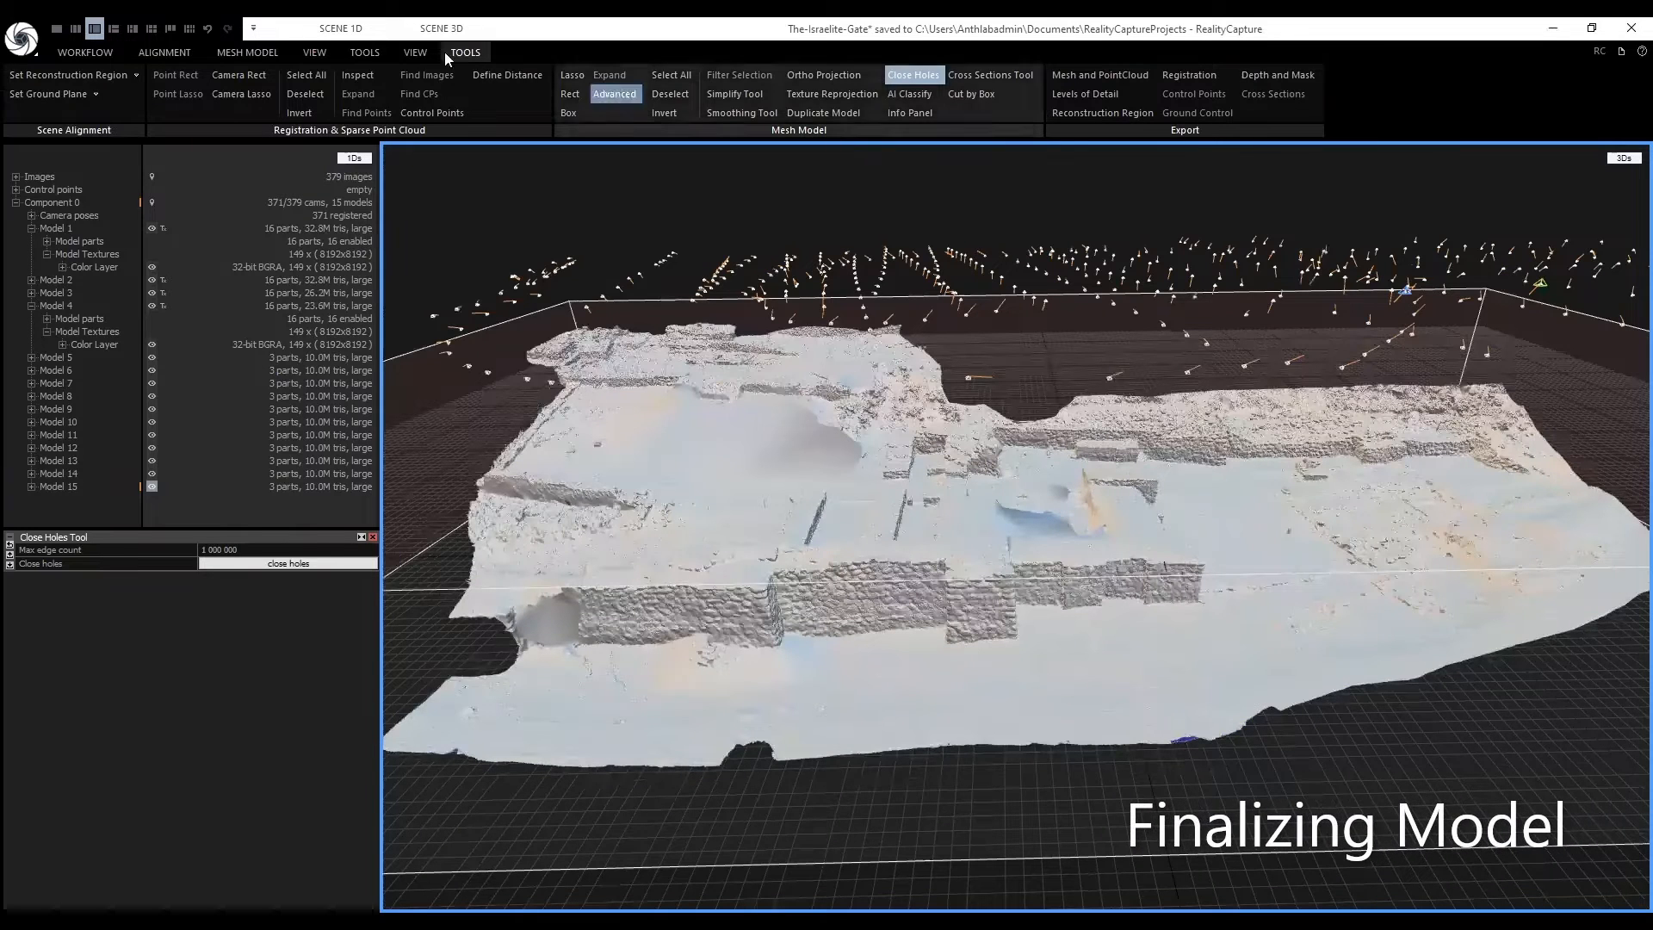
Unwrap the 10.0M-triangle model with Fixed texel size style at 0.002.
click(243, 54)
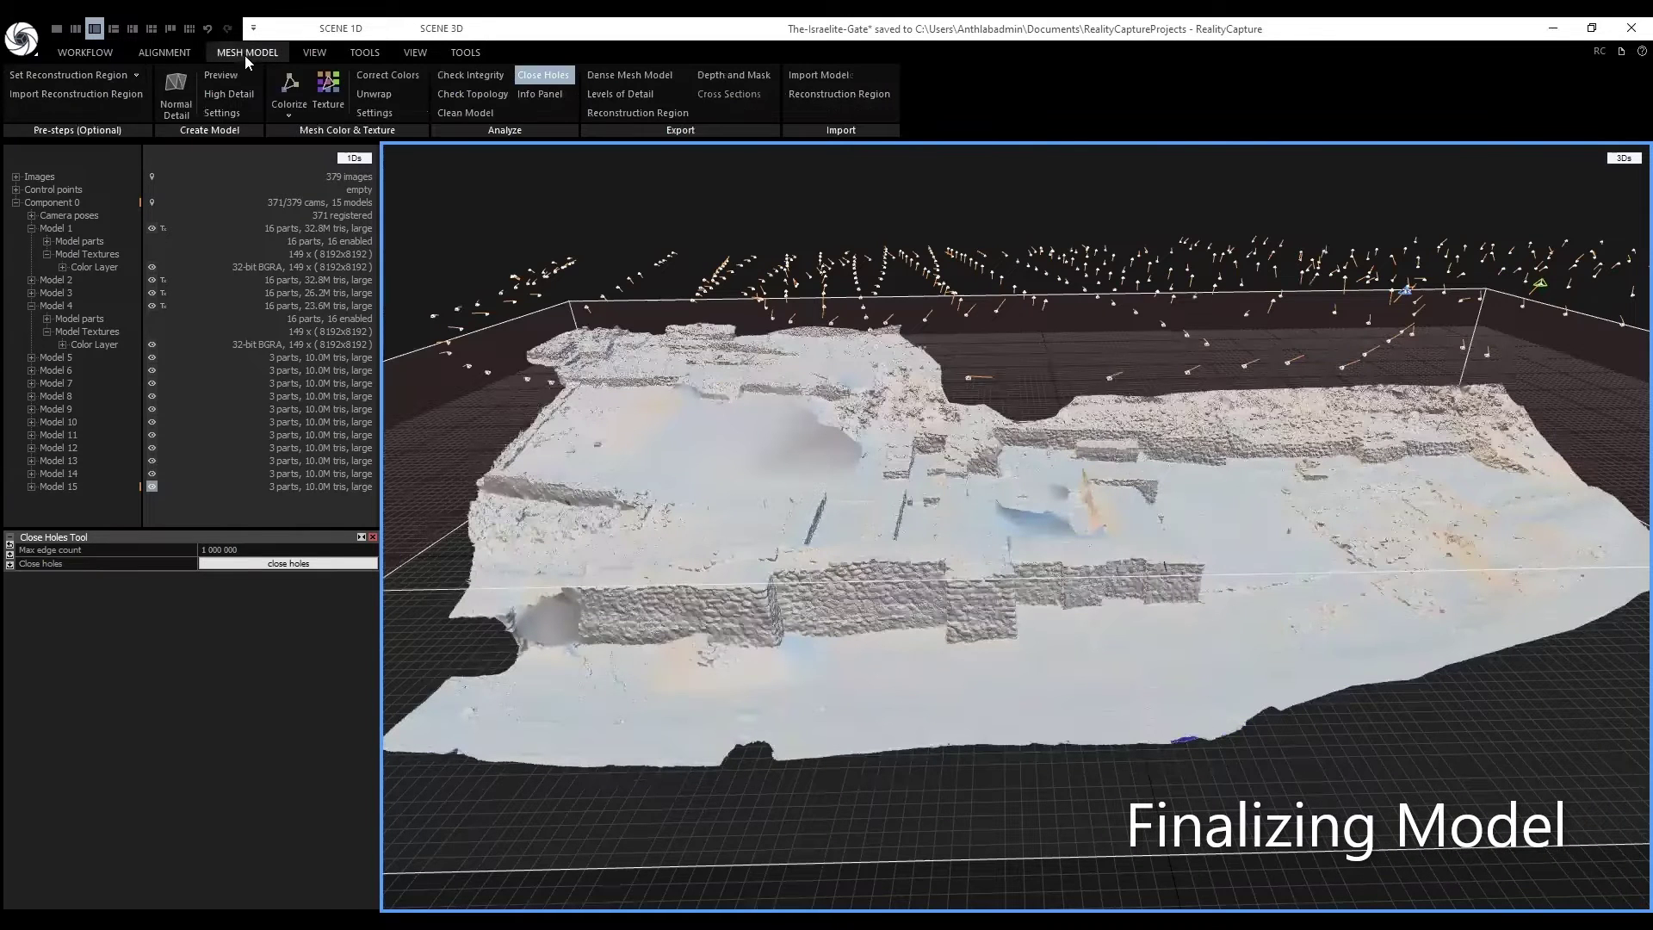
click(373, 94)
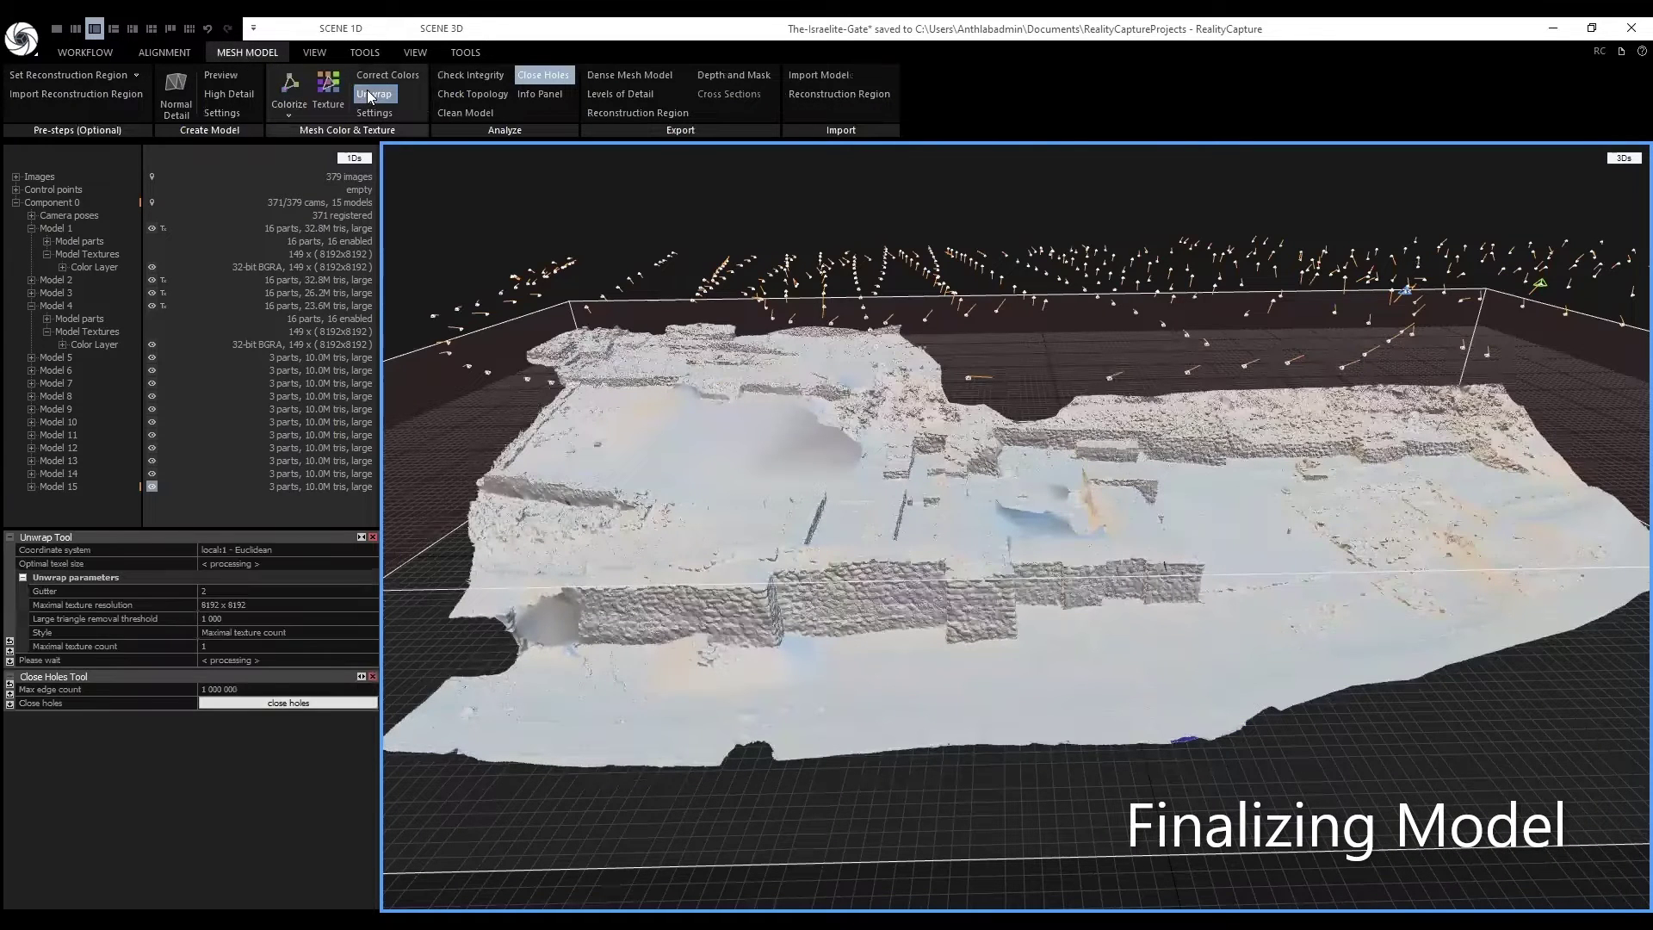
click(259, 630)
click(371, 632)
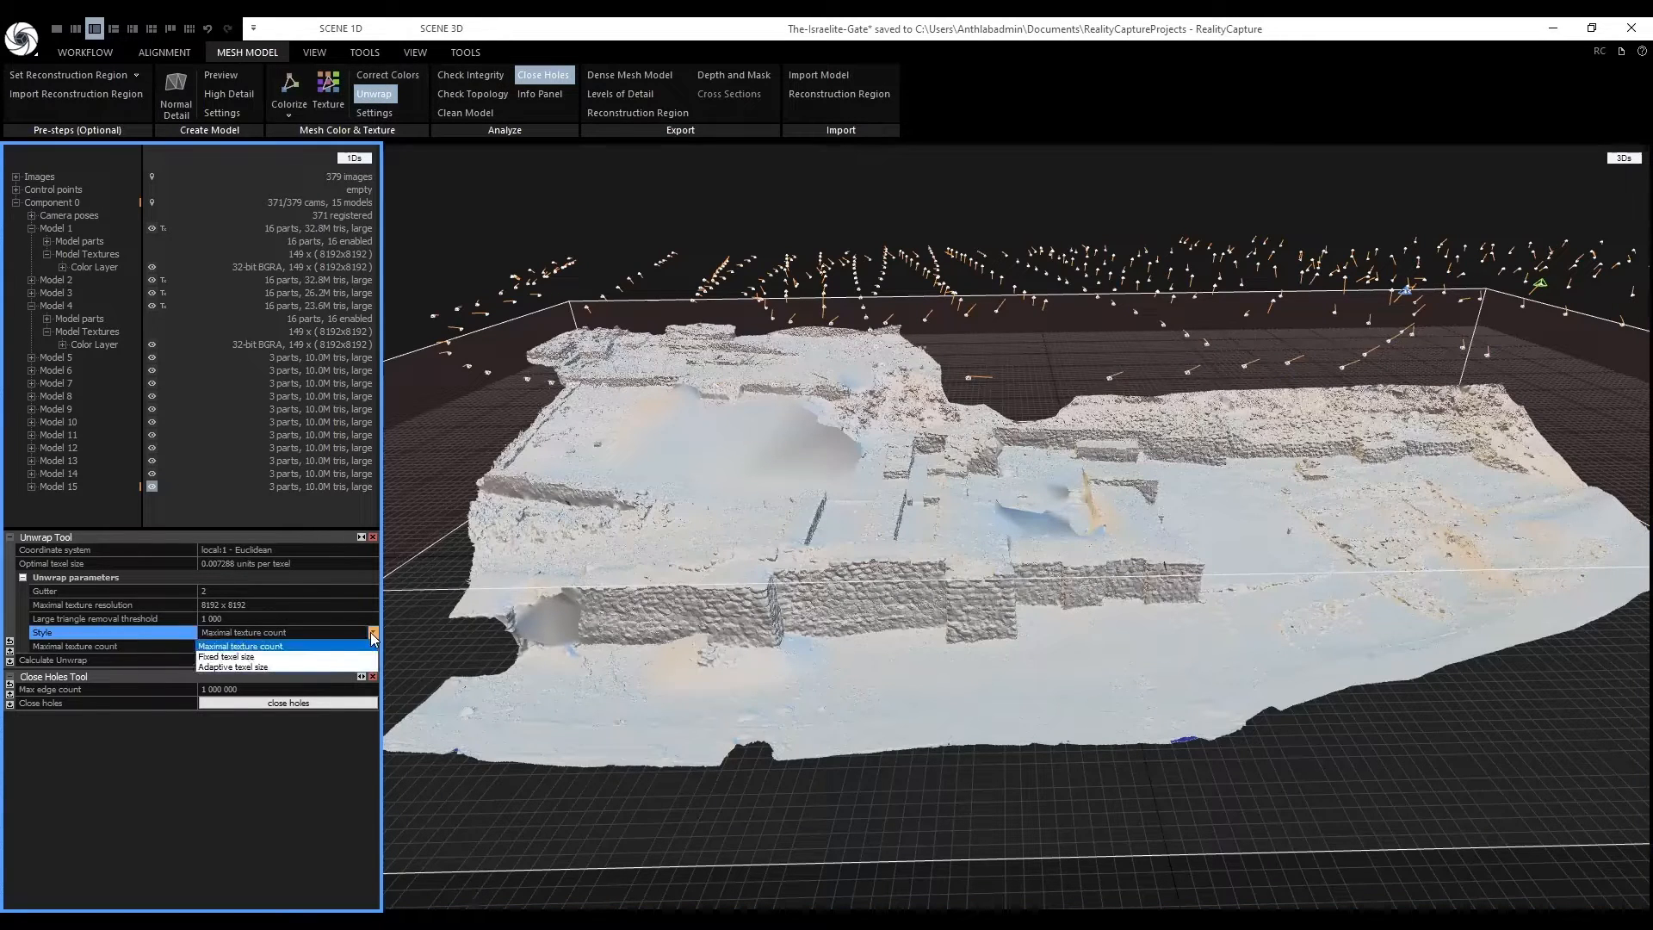
click(236, 656)
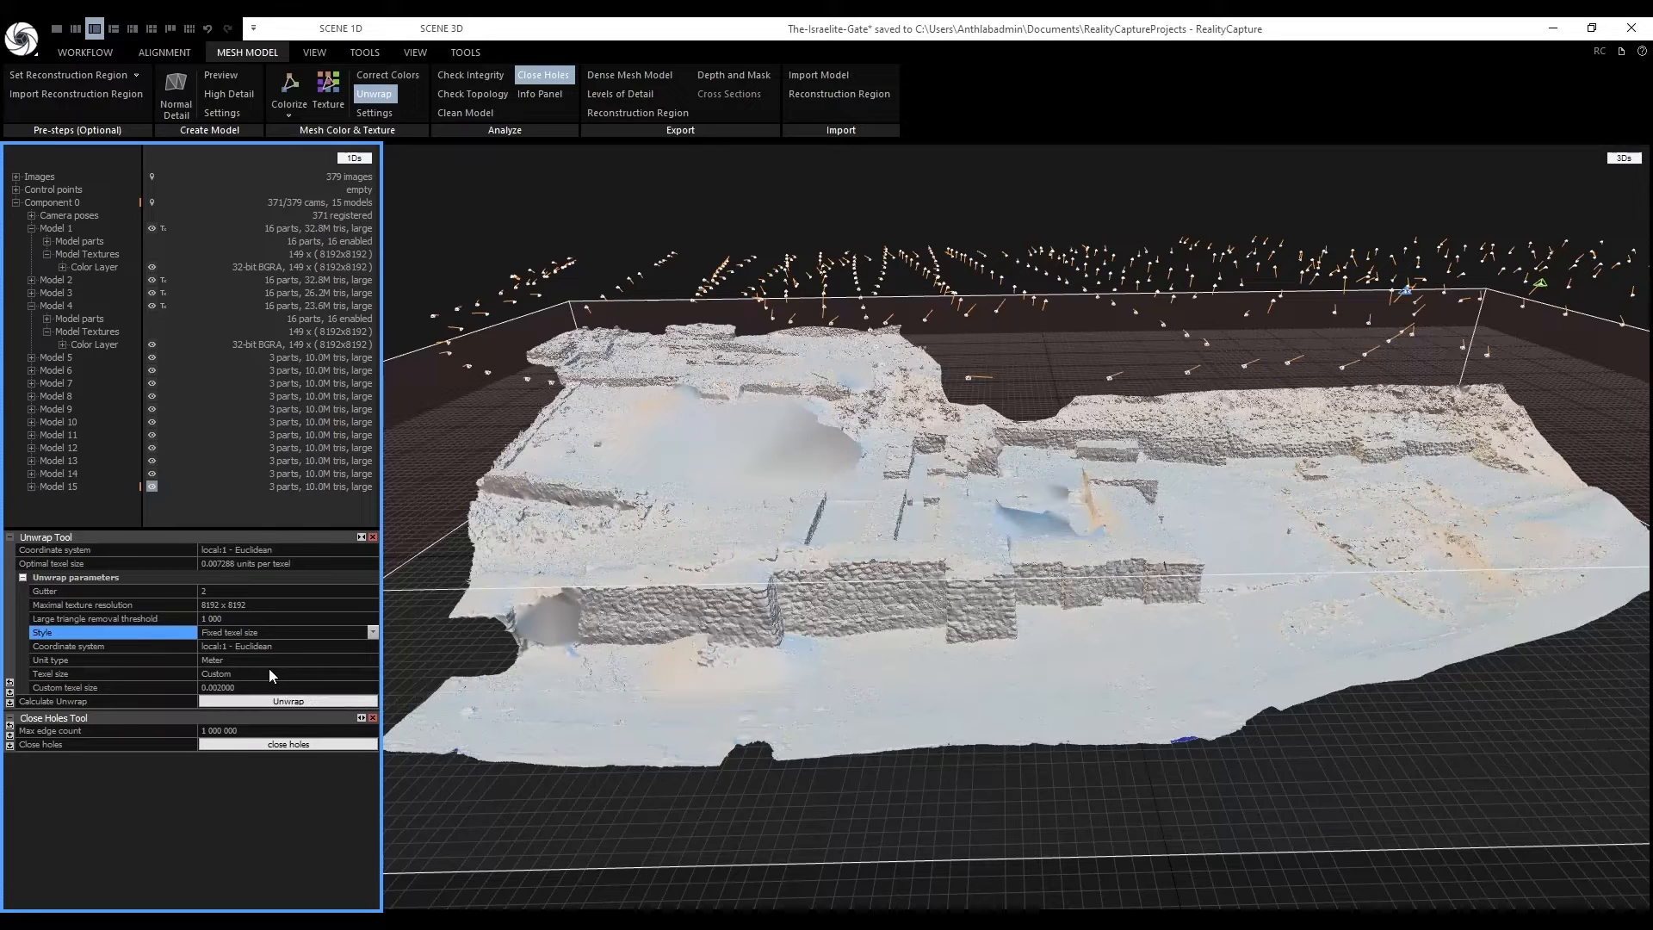
click(286, 702)
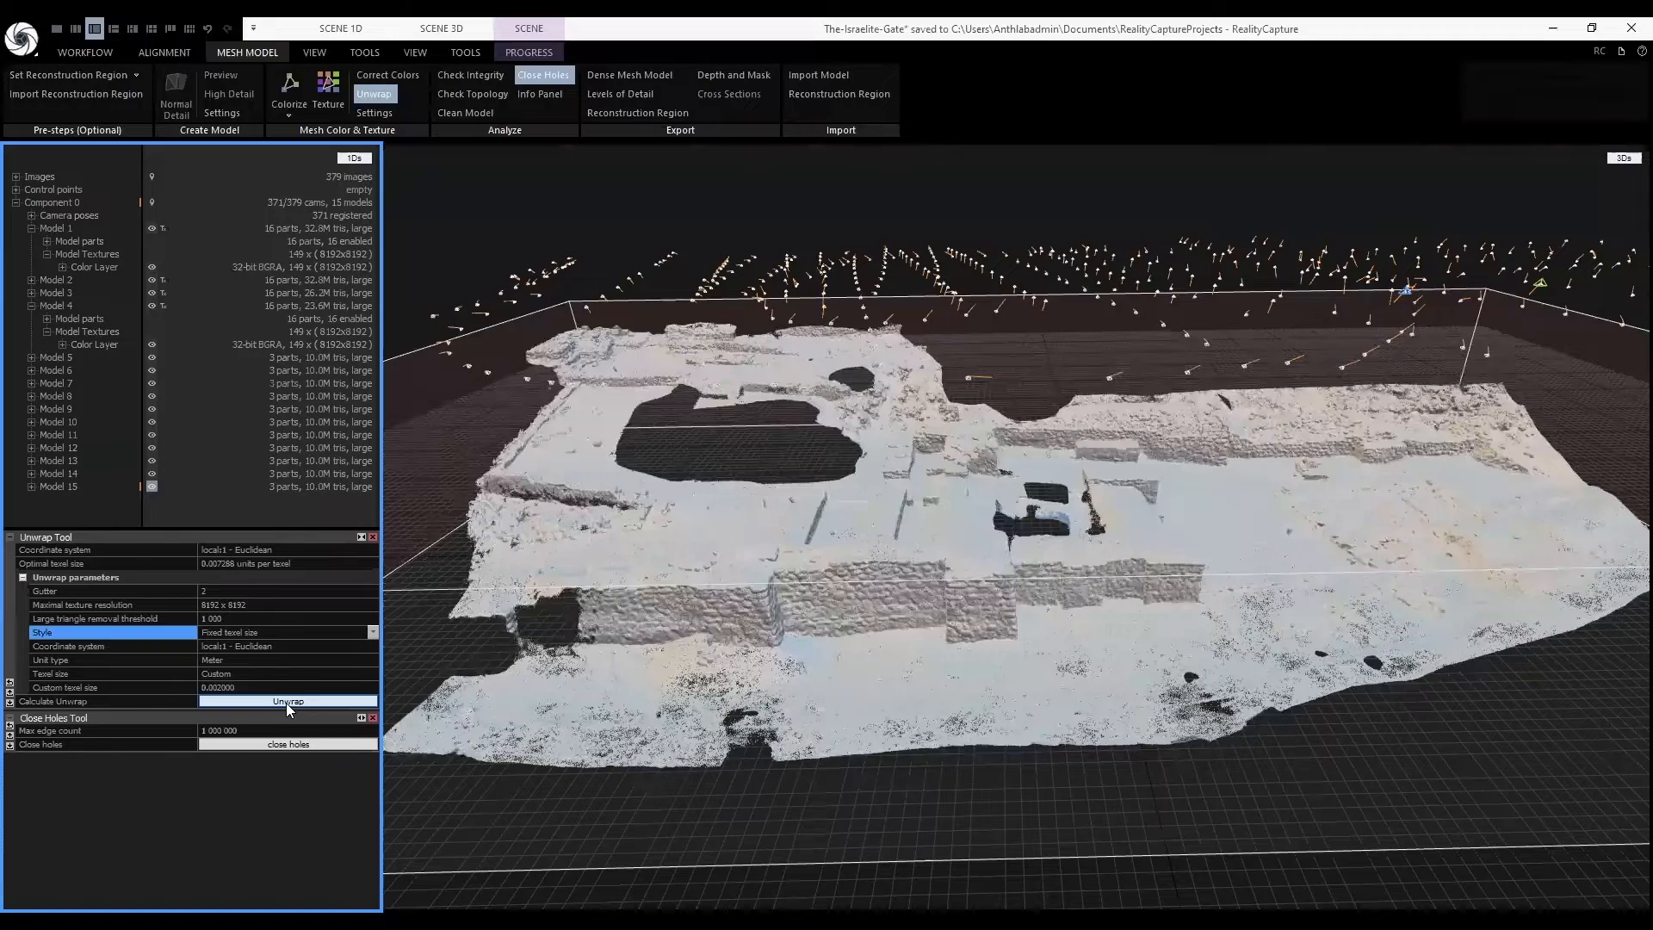
Texture the gate model so it shows photographic colour.
click(373, 537)
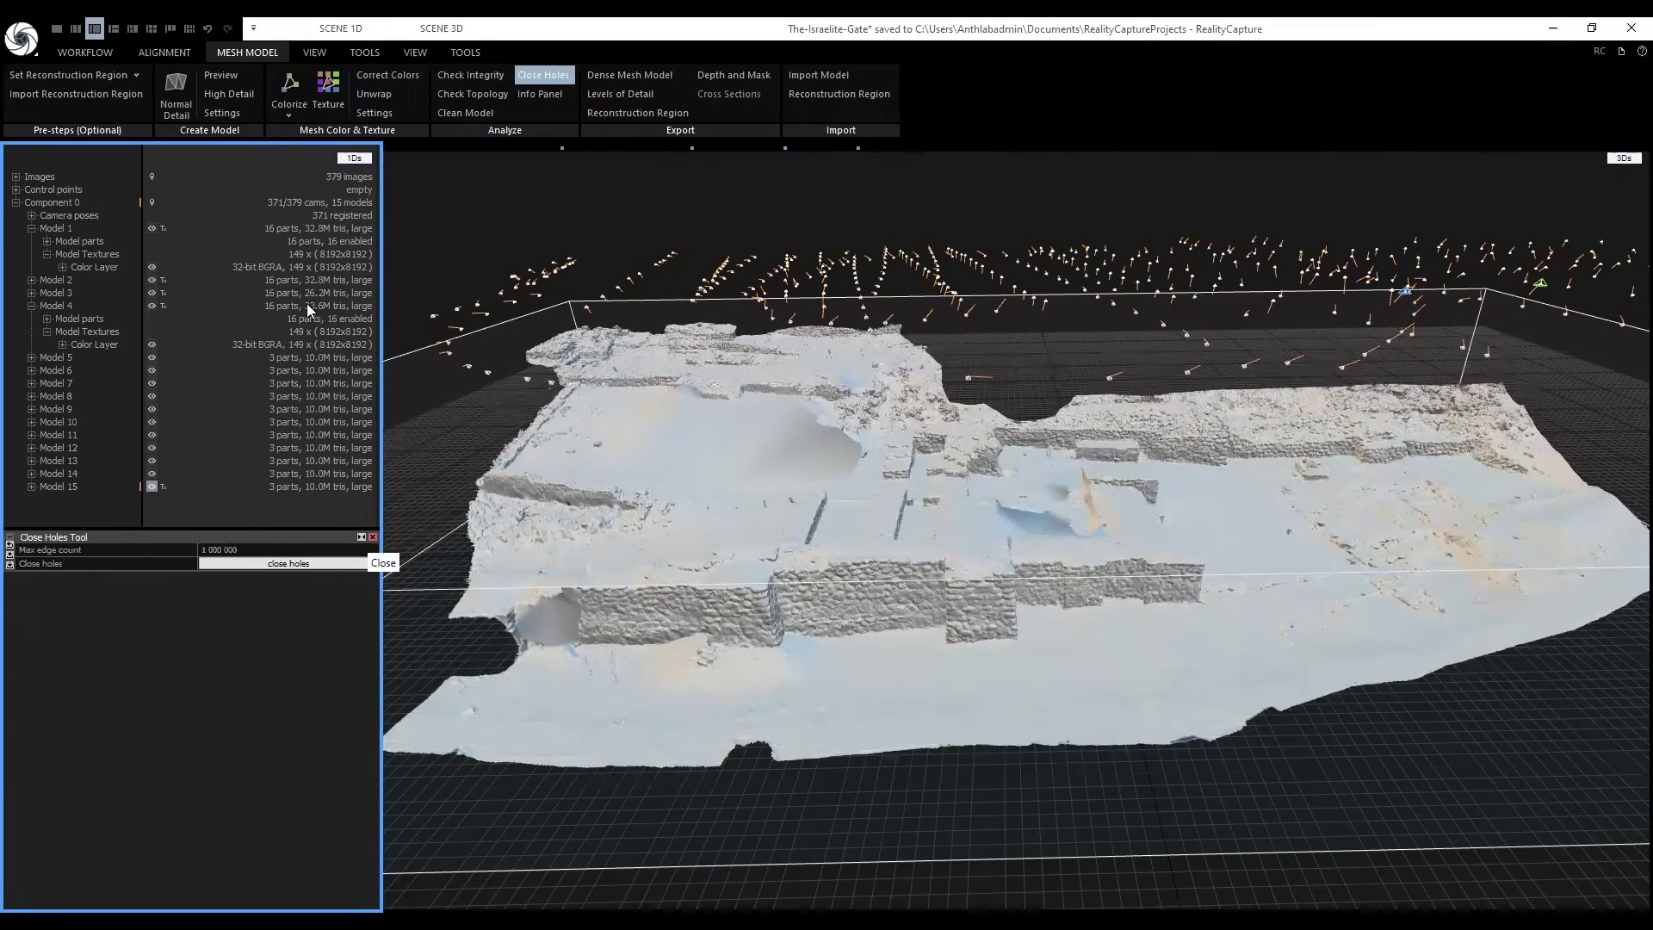
click(330, 92)
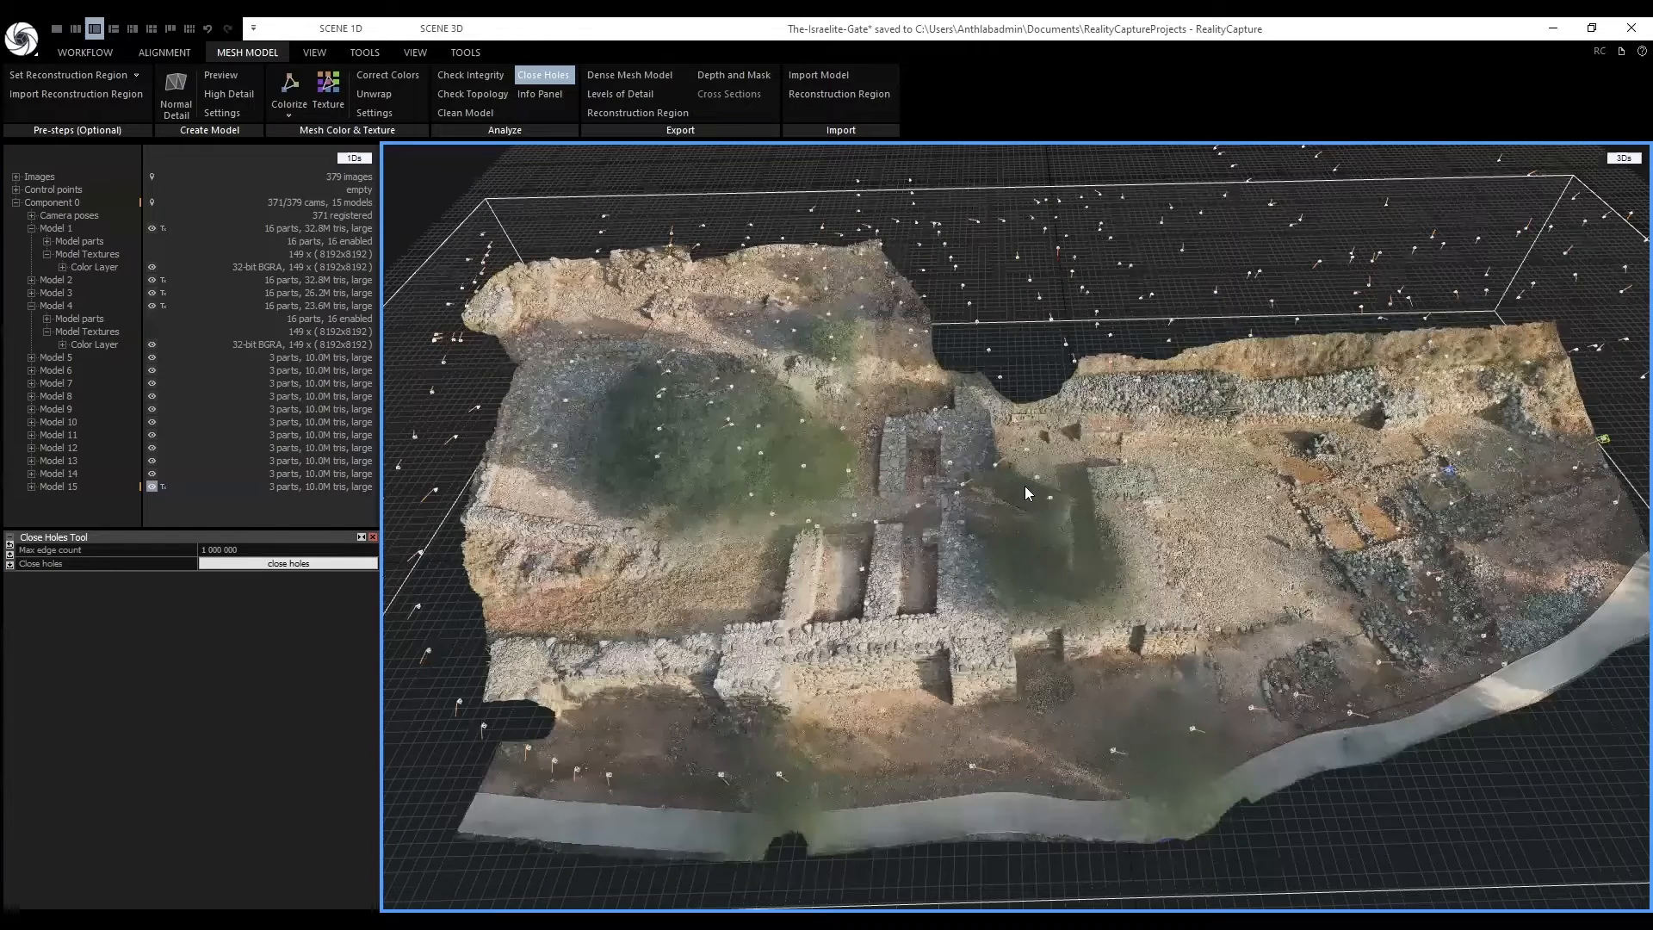
drag(854, 515, 812, 517)
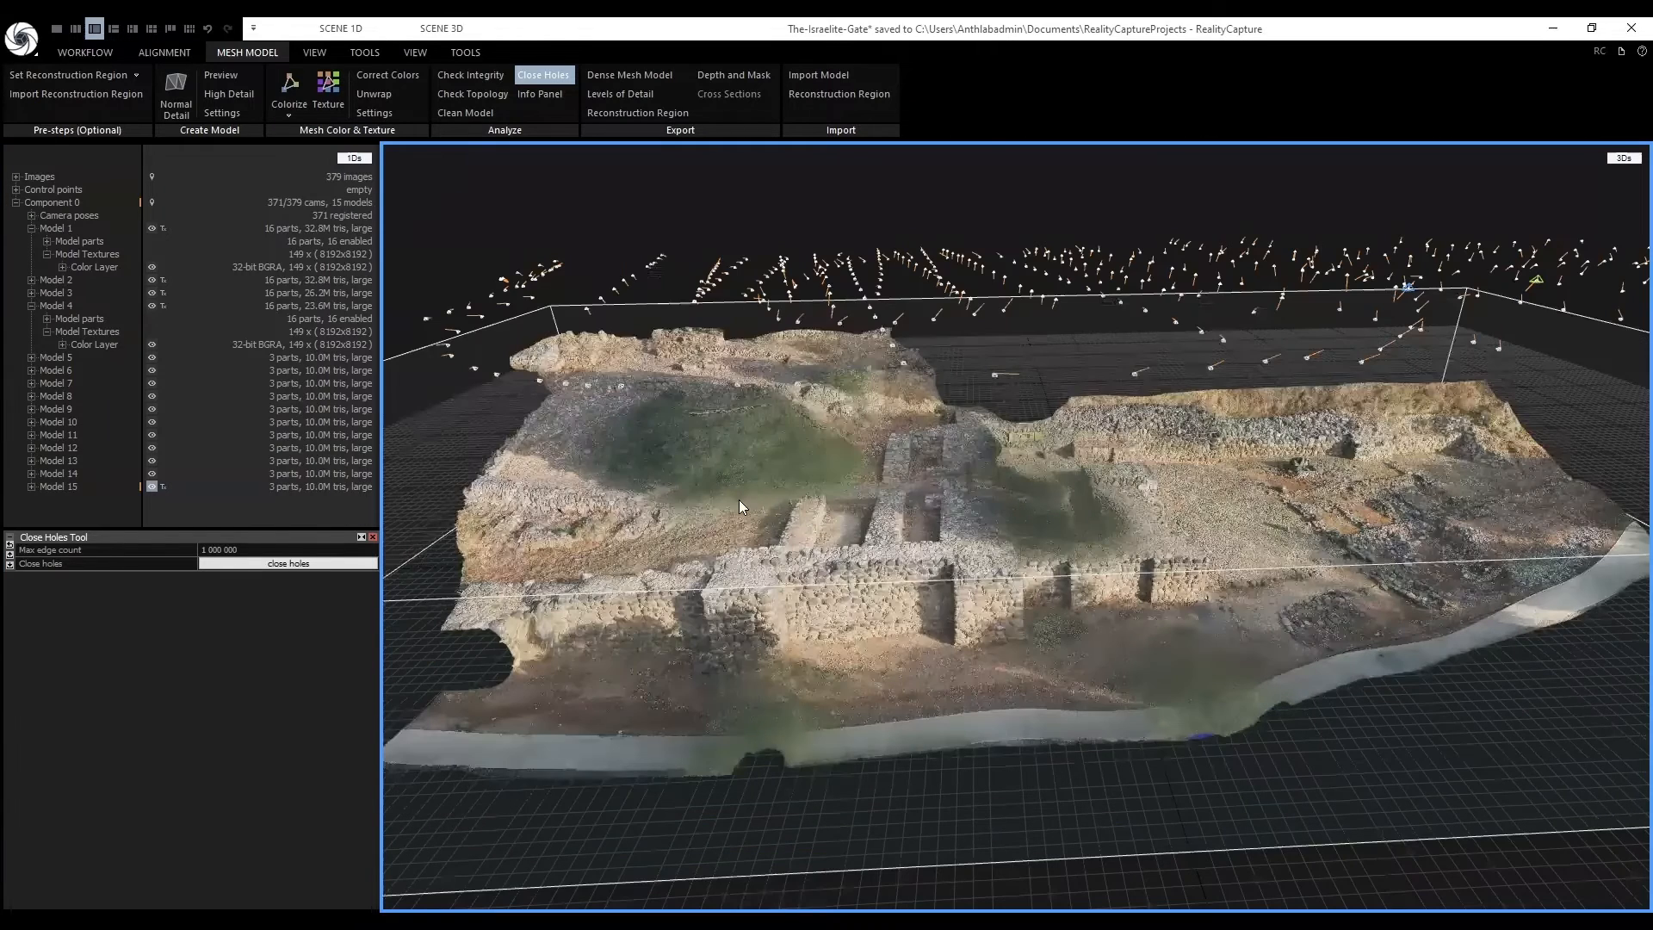
Check Model 15's colour layer of 32 textures at 8192×8192 in the 1Ds tree.
click(32, 486)
scroll(47, 516, down, 1)
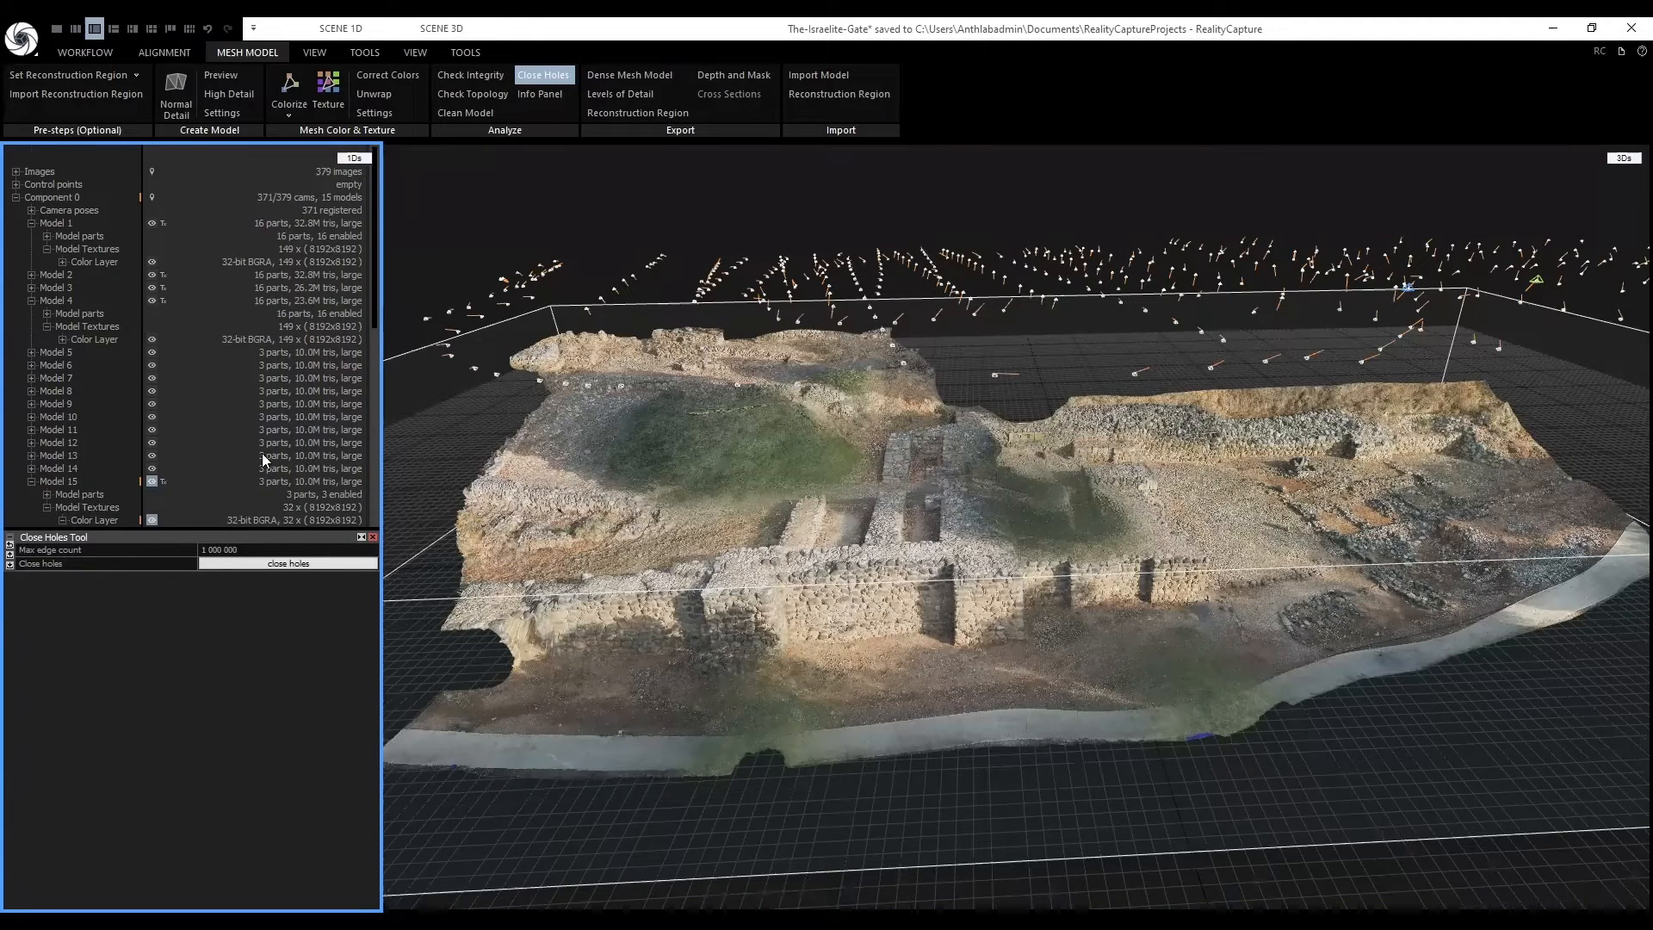
click(64, 520)
scroll(114, 493, up, 10)
scroll(114, 491, down, 10)
scroll(113, 492, up, 8)
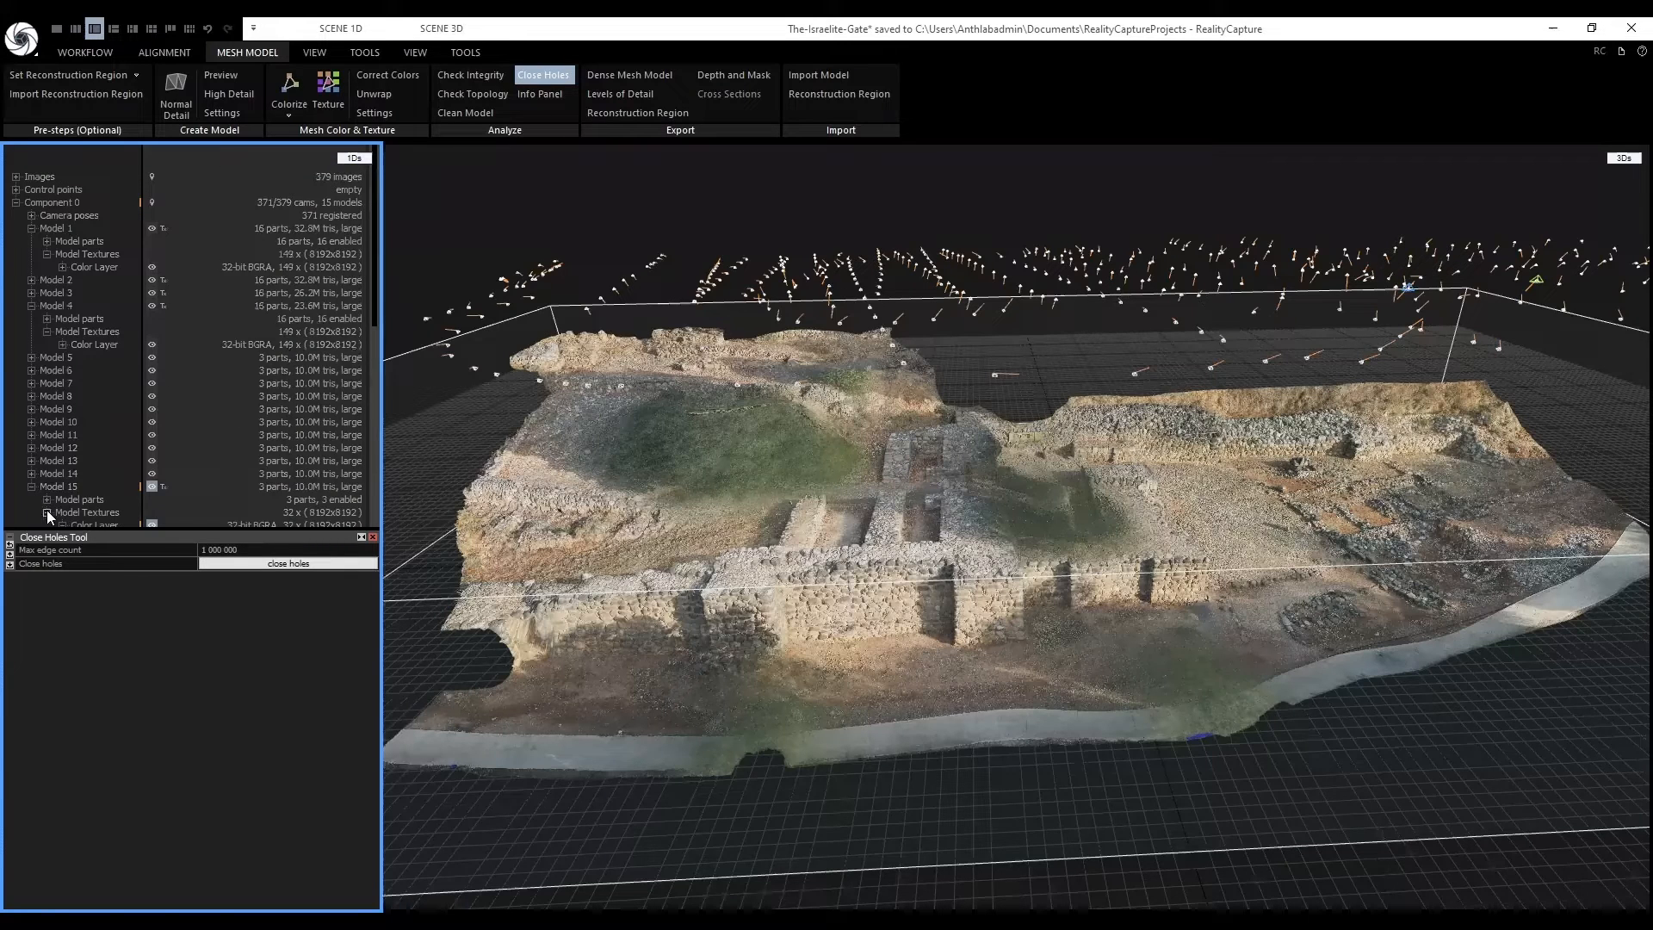
click(46, 512)
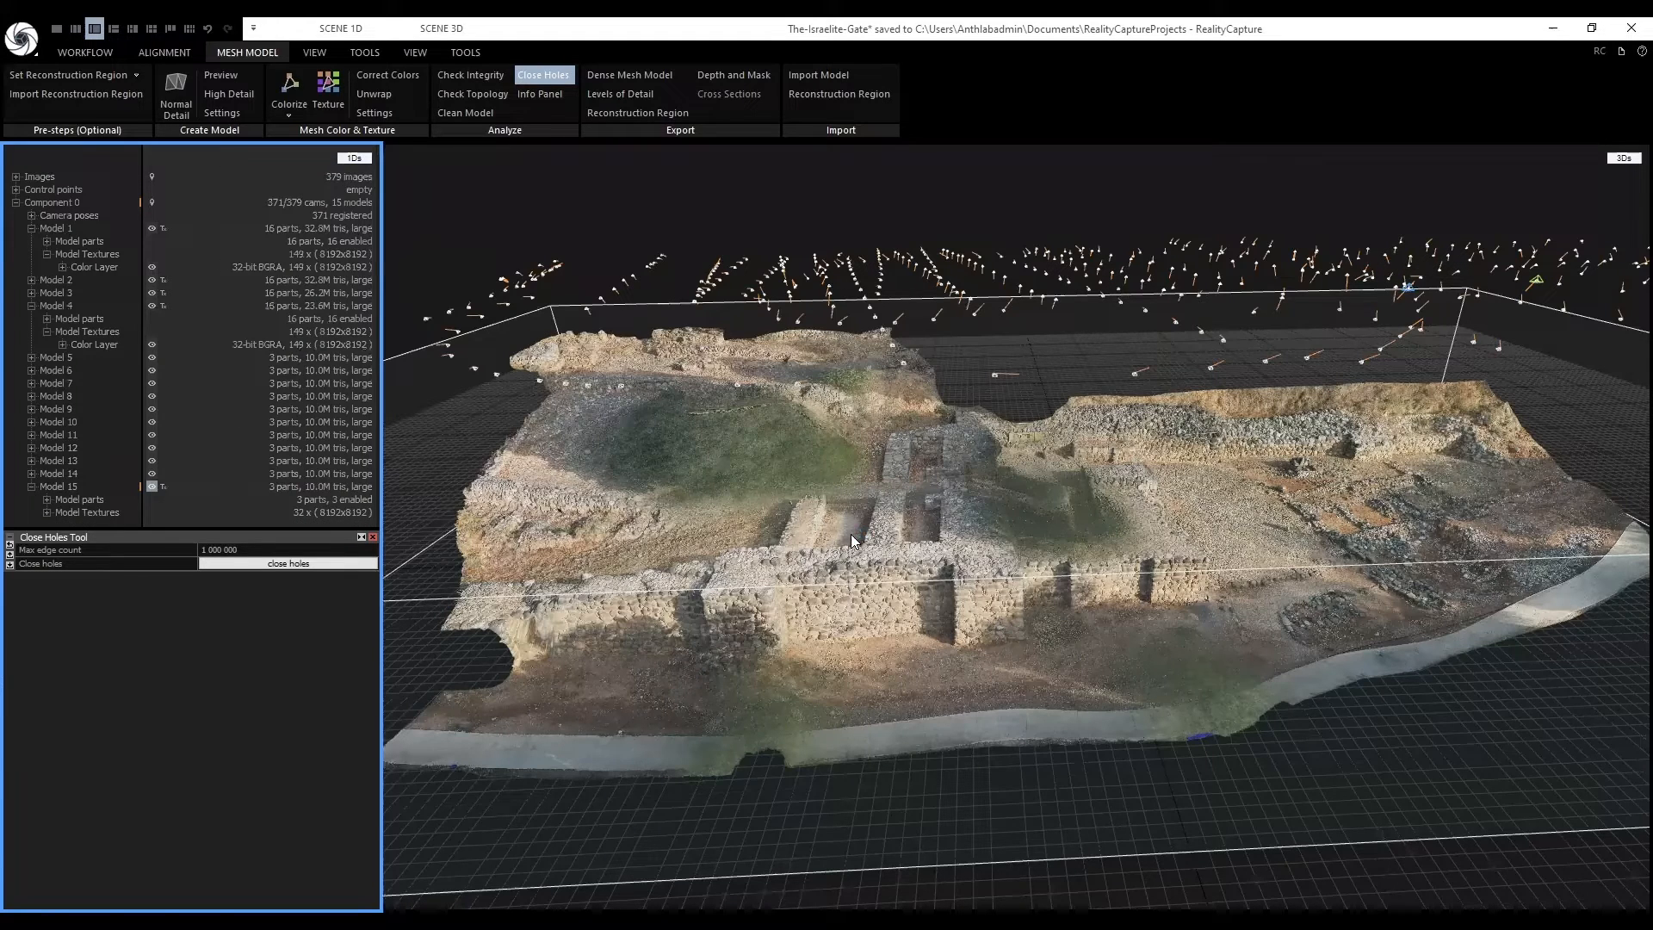
Inspect the textured gate up close and bring up the WORKFLOW functions.
drag(924, 578, 990, 575)
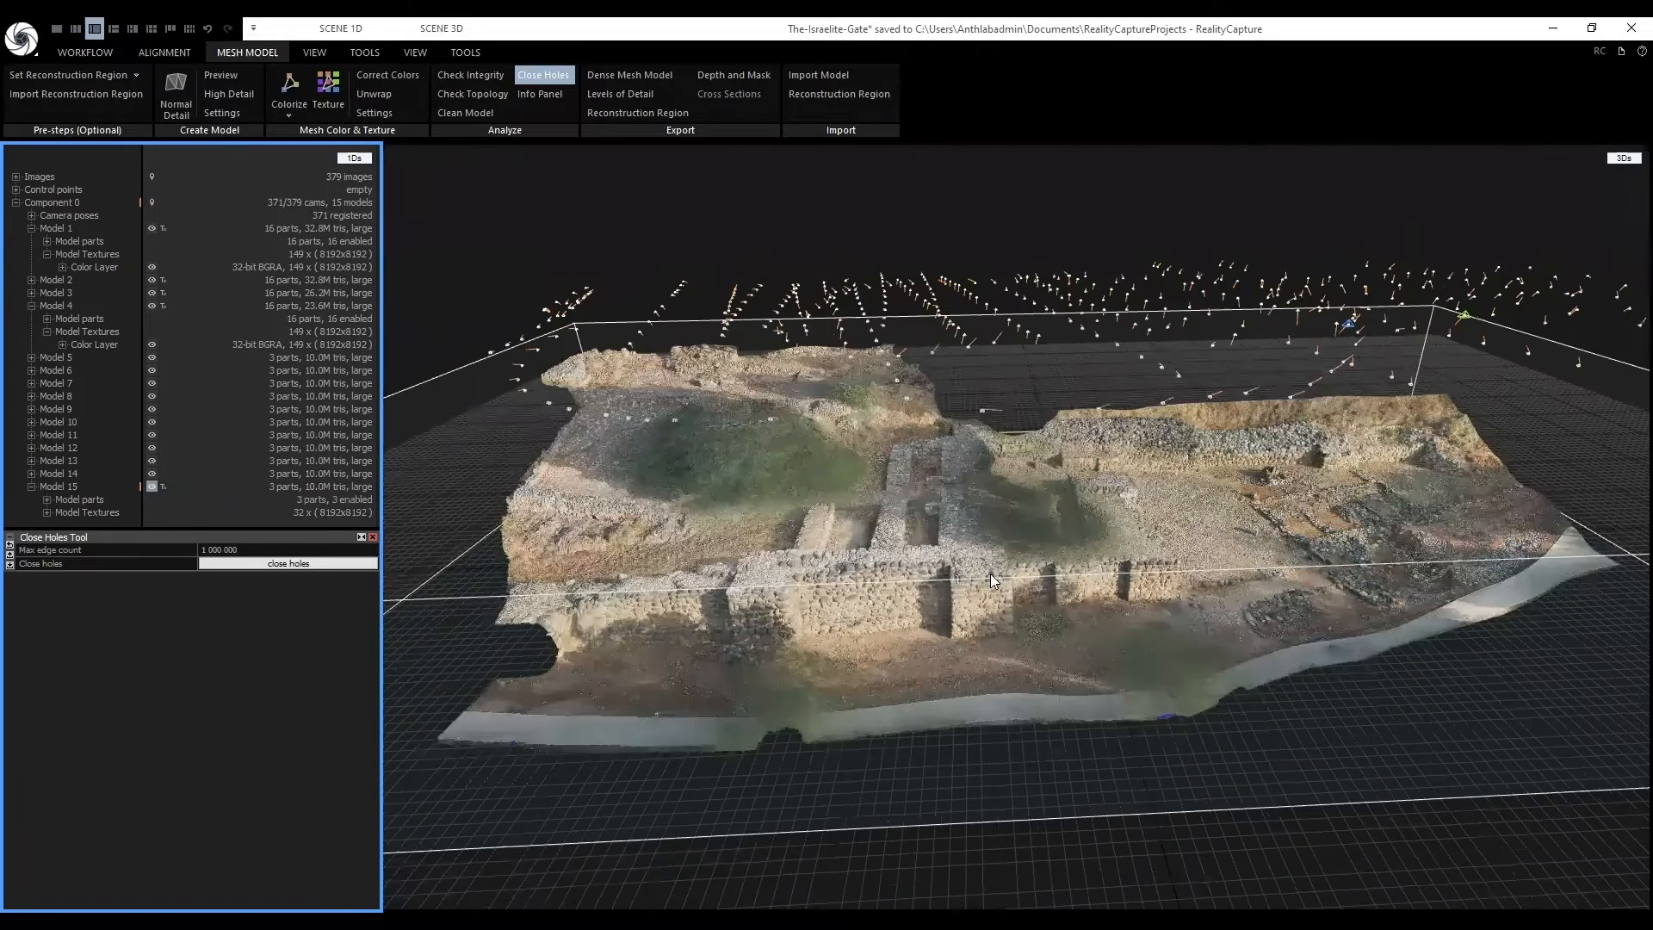
scroll(1181, 518, up, 2)
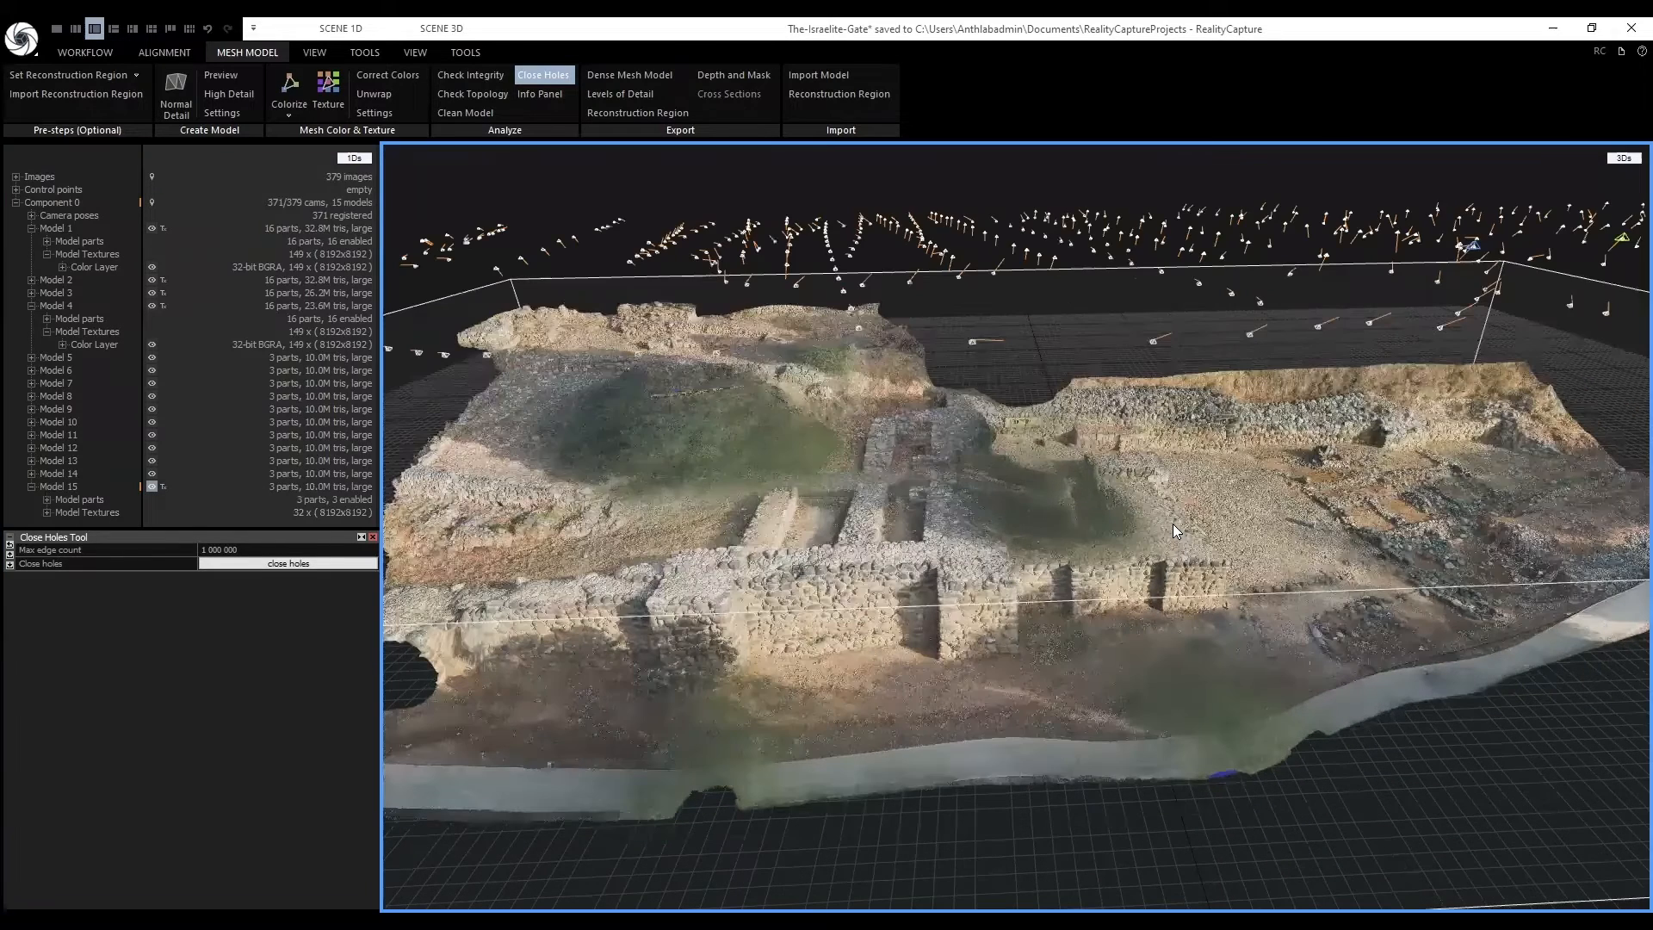
scroll(1174, 523, up, 1)
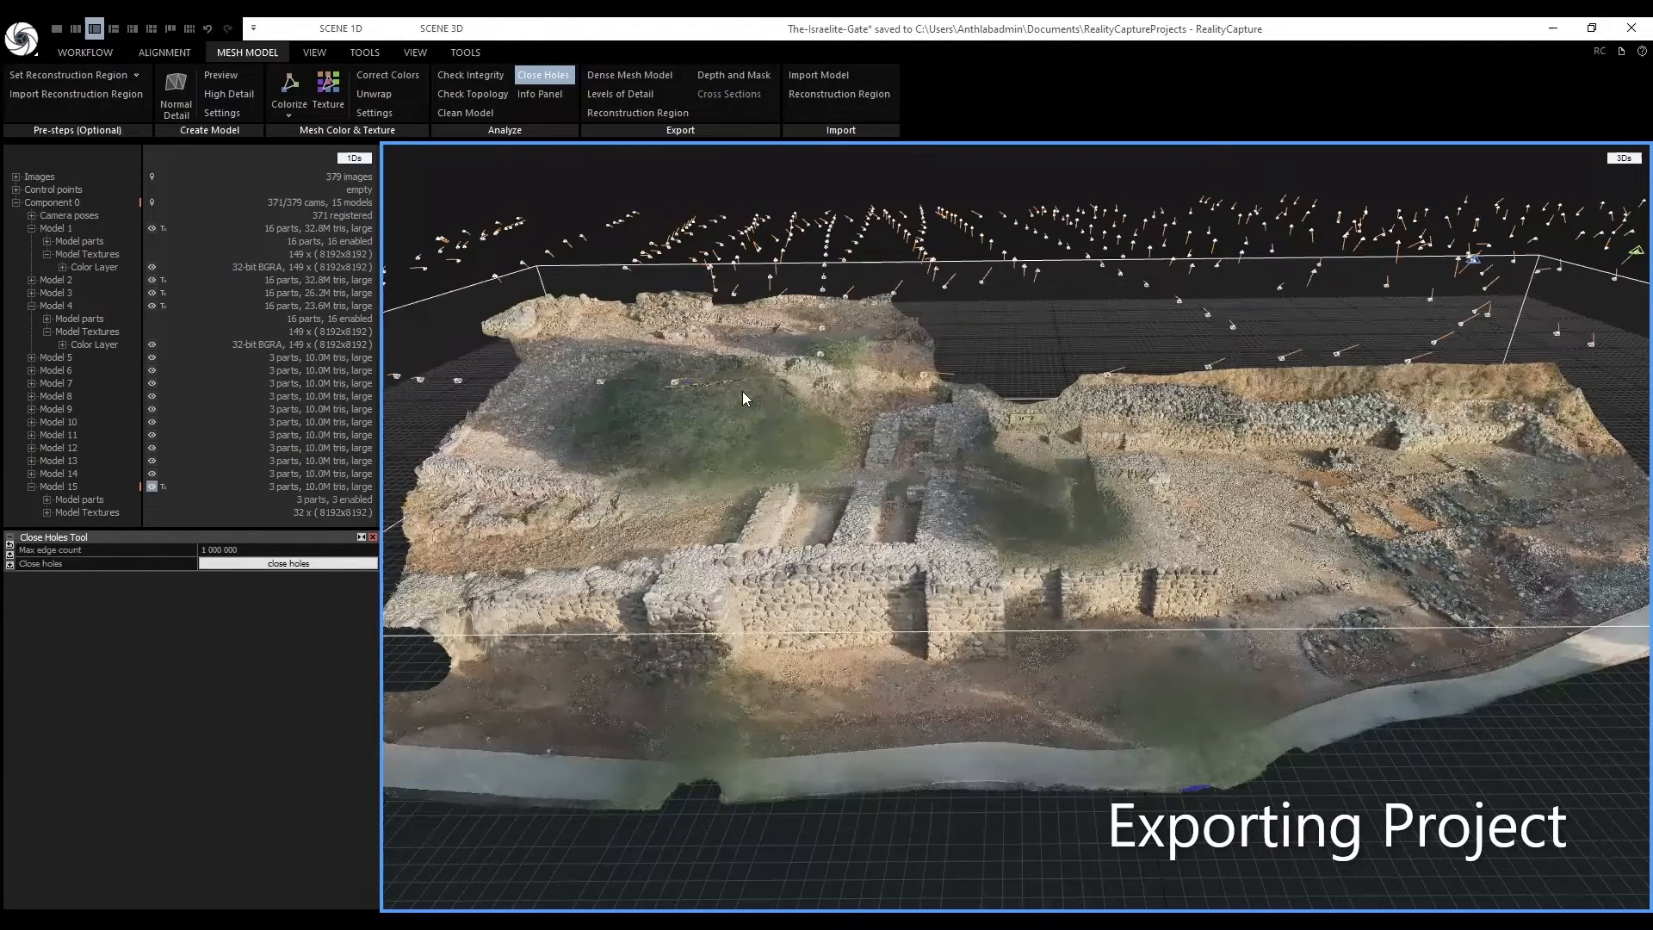
click(85, 51)
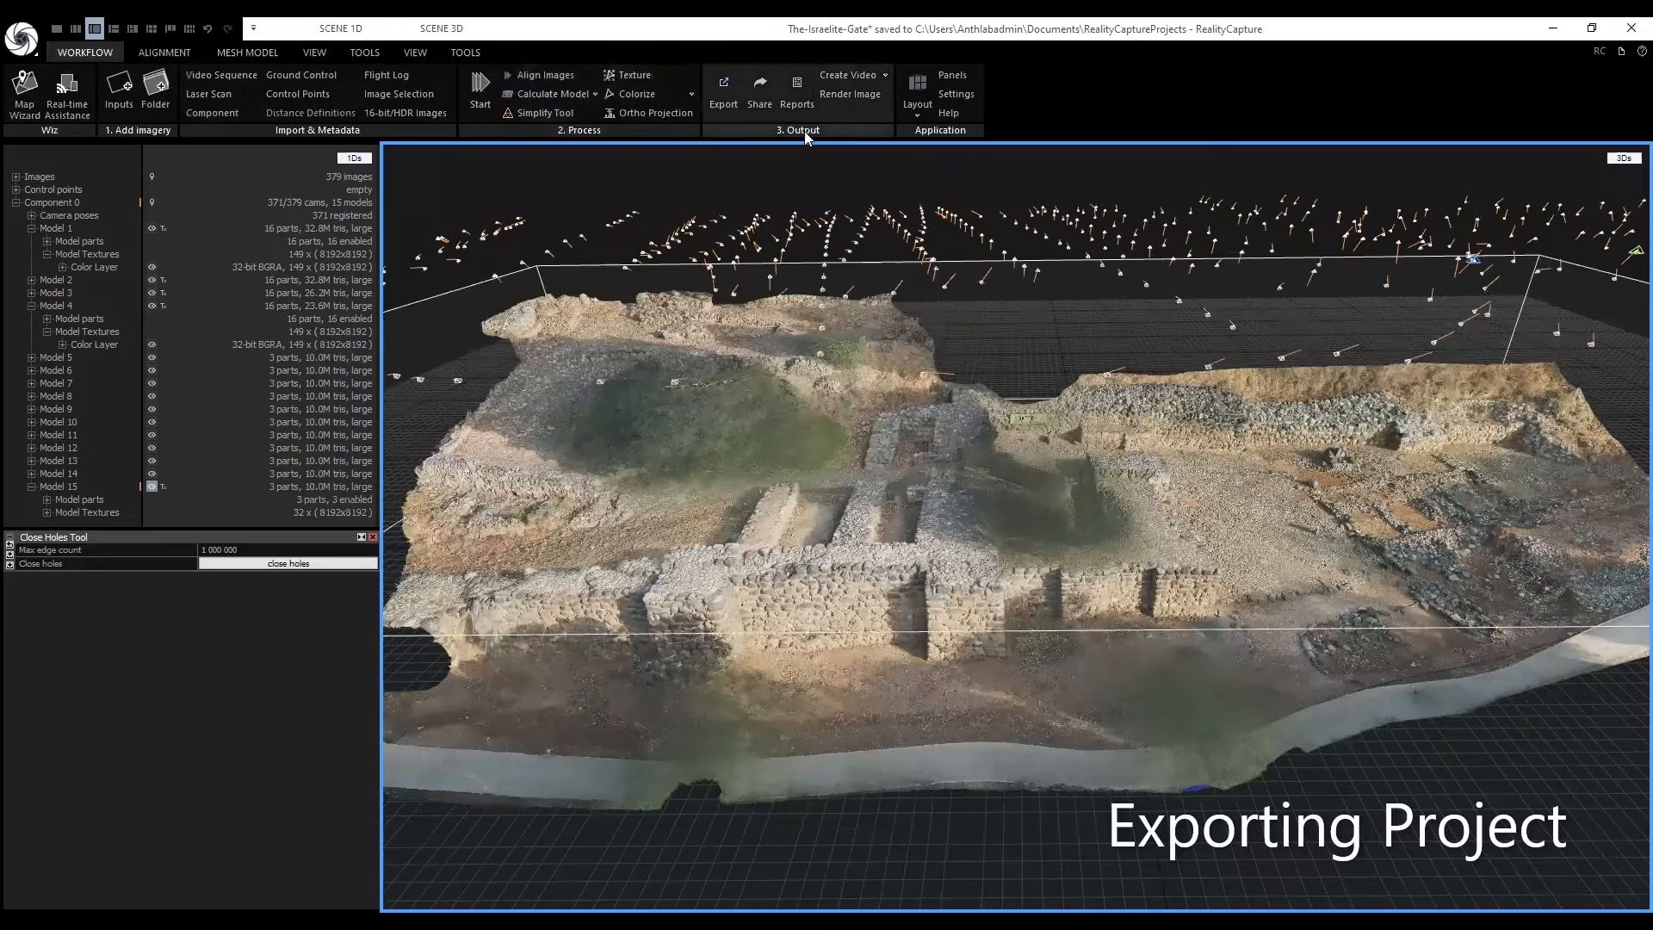
Export as Wavefront OBJ named The-Israelite-Gate.obj into FallQuarter_TelDan > RealityCaptureTelDan > The-israelite-gate.
click(722, 96)
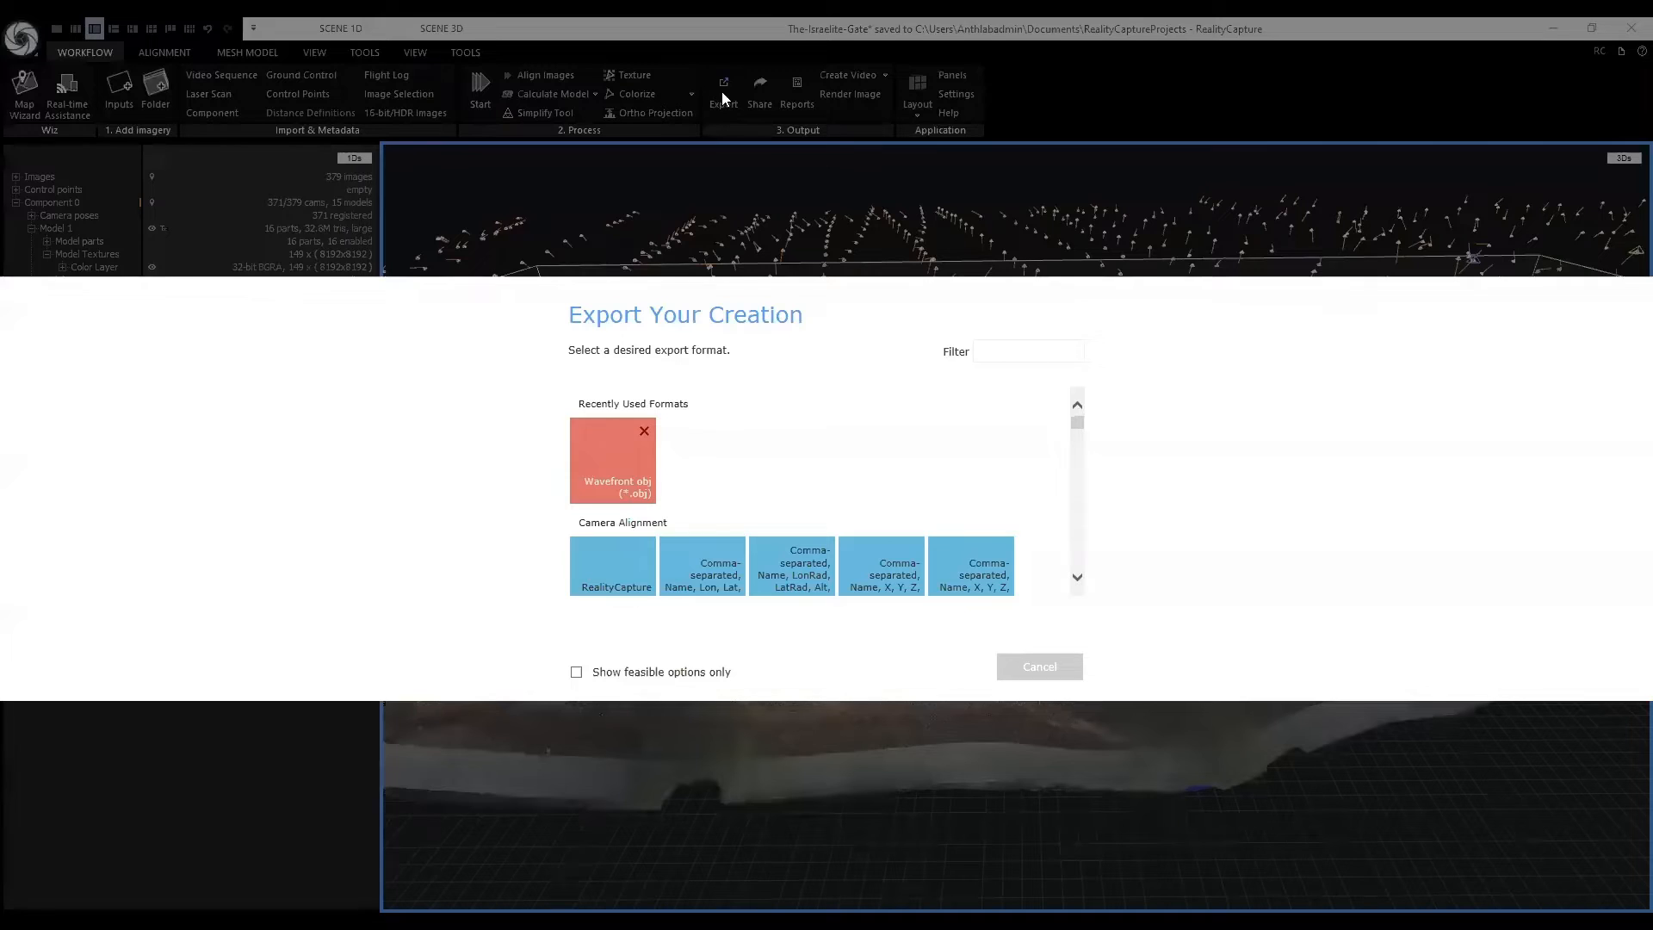
click(624, 482)
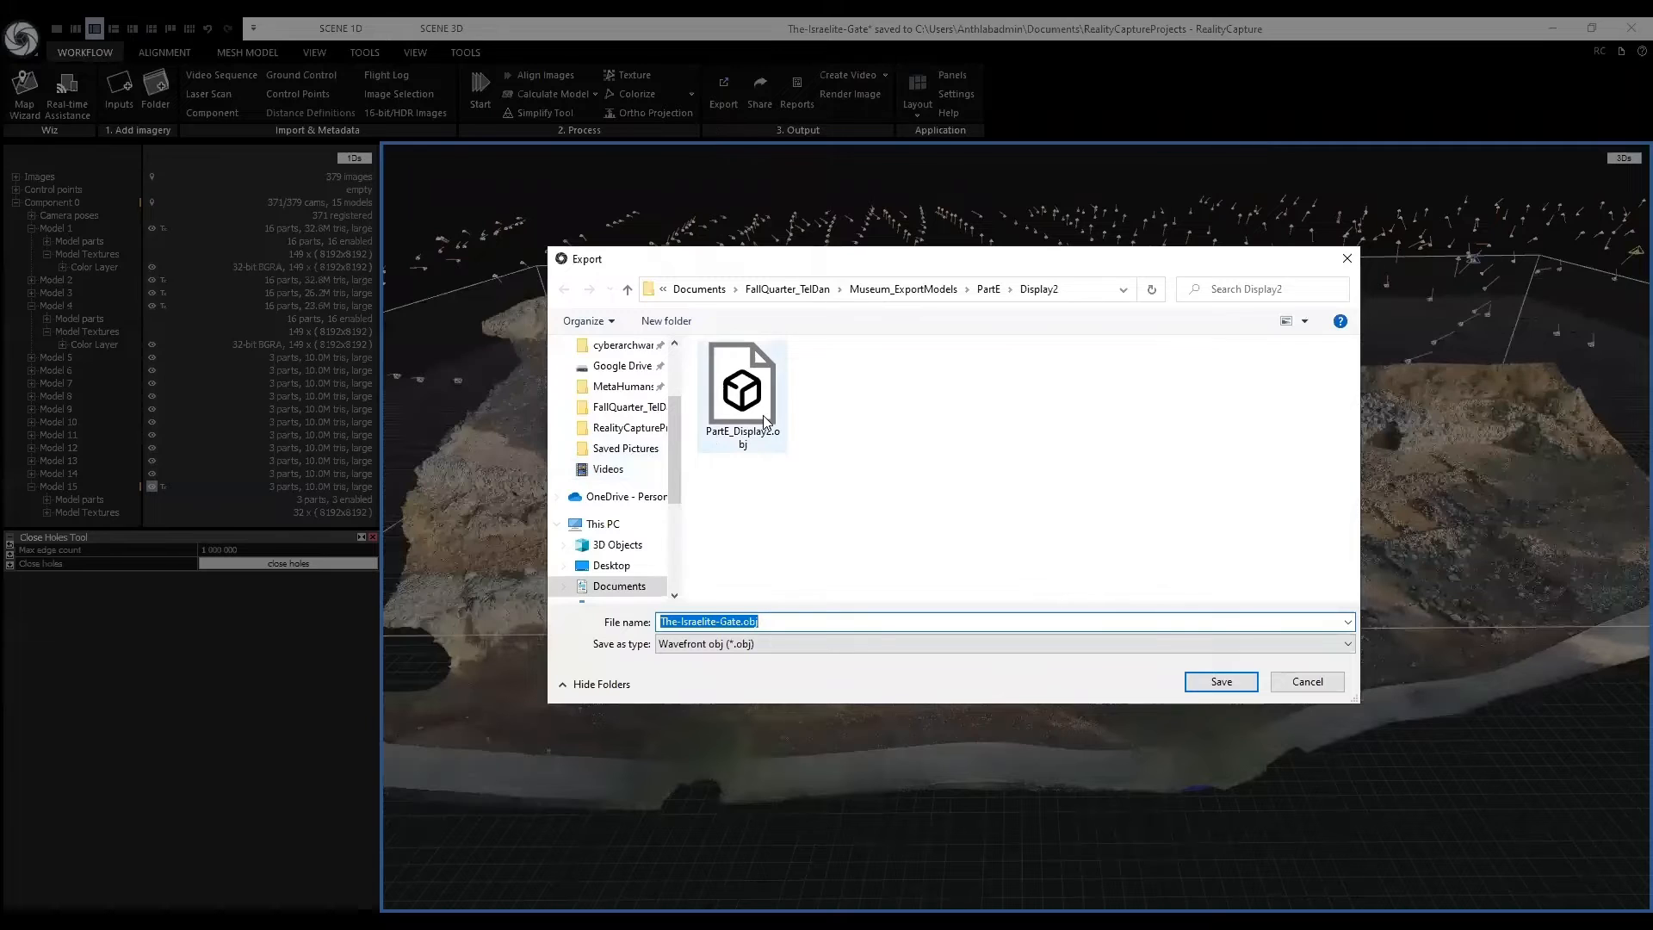
click(787, 289)
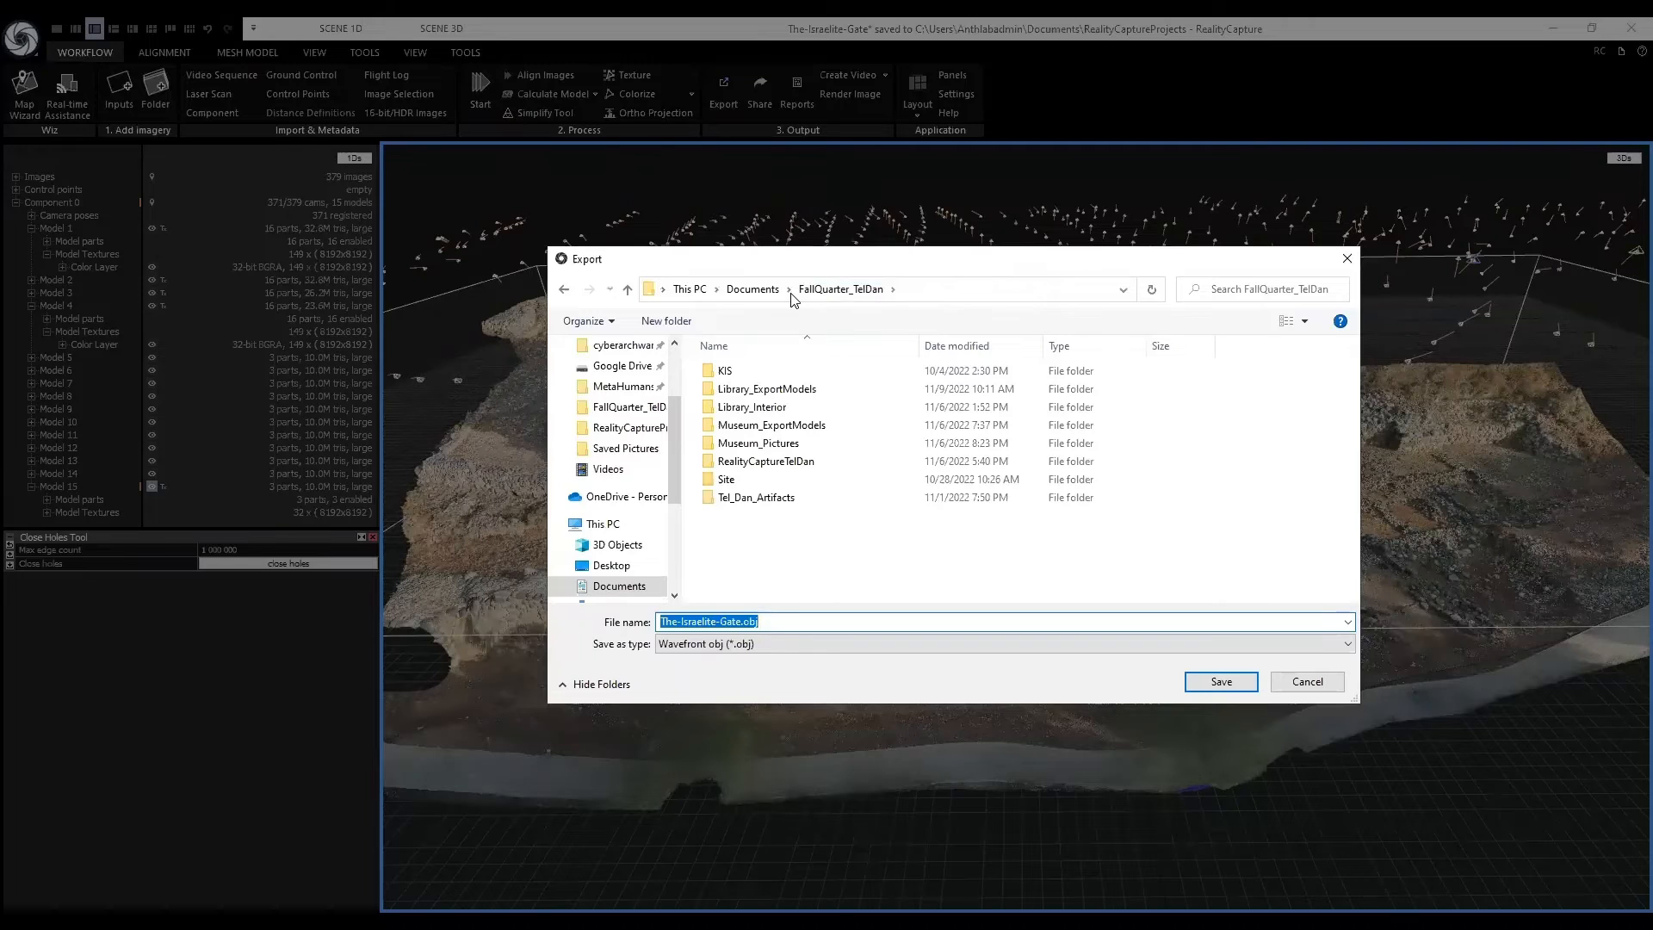
double_click(766, 462)
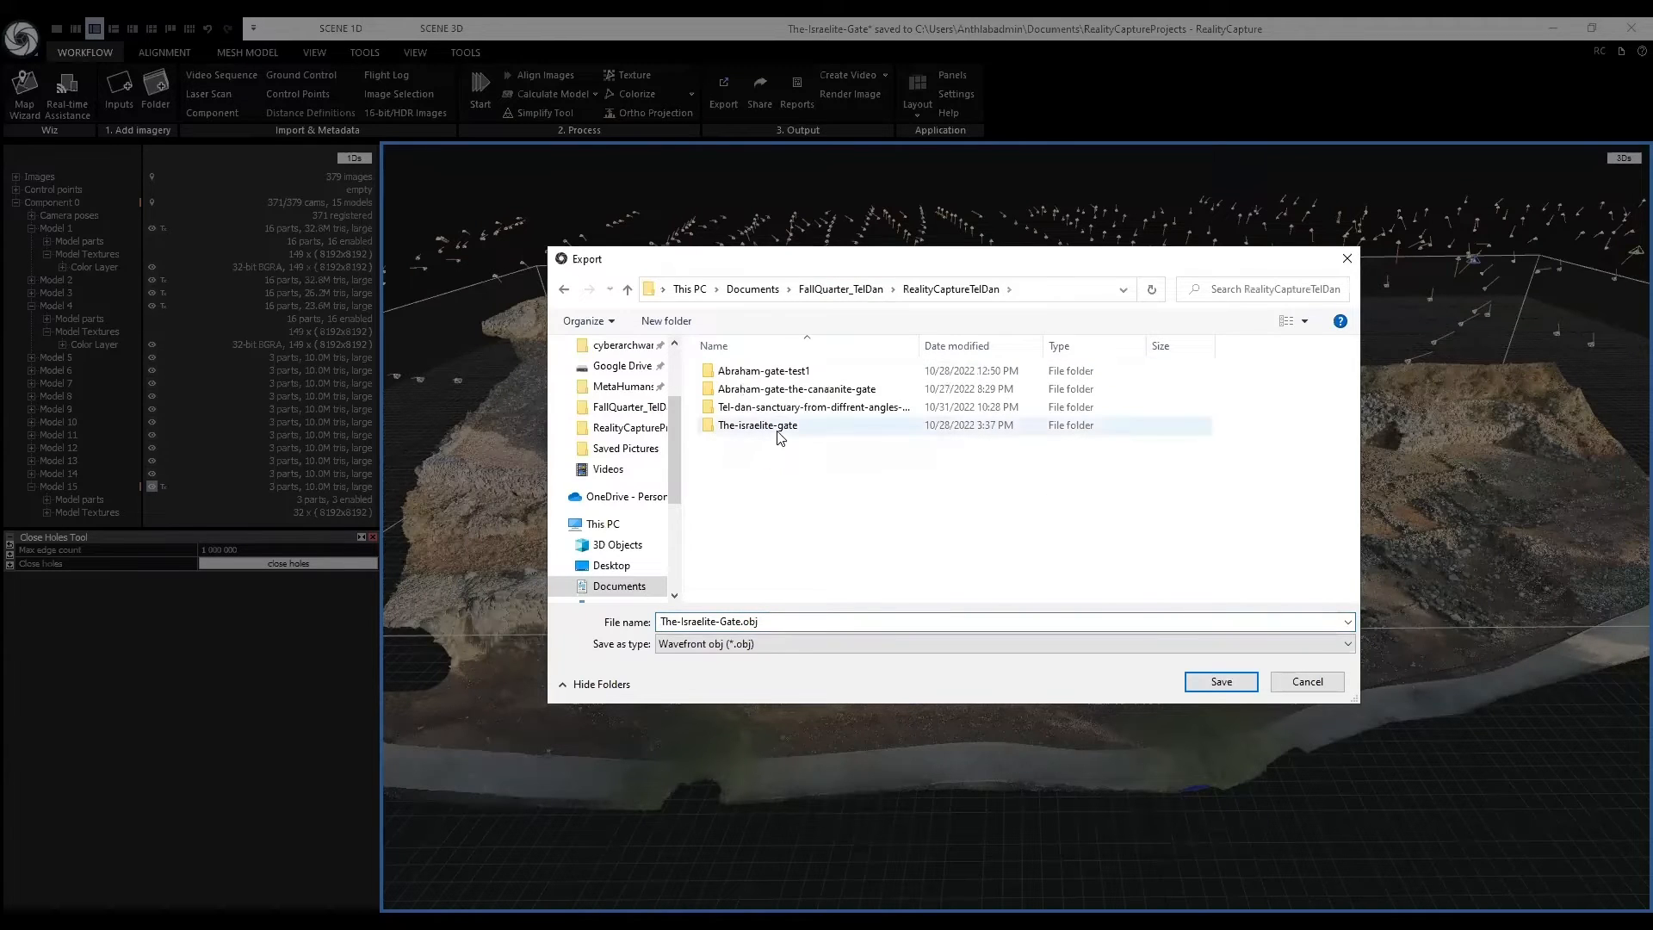
double_click(779, 427)
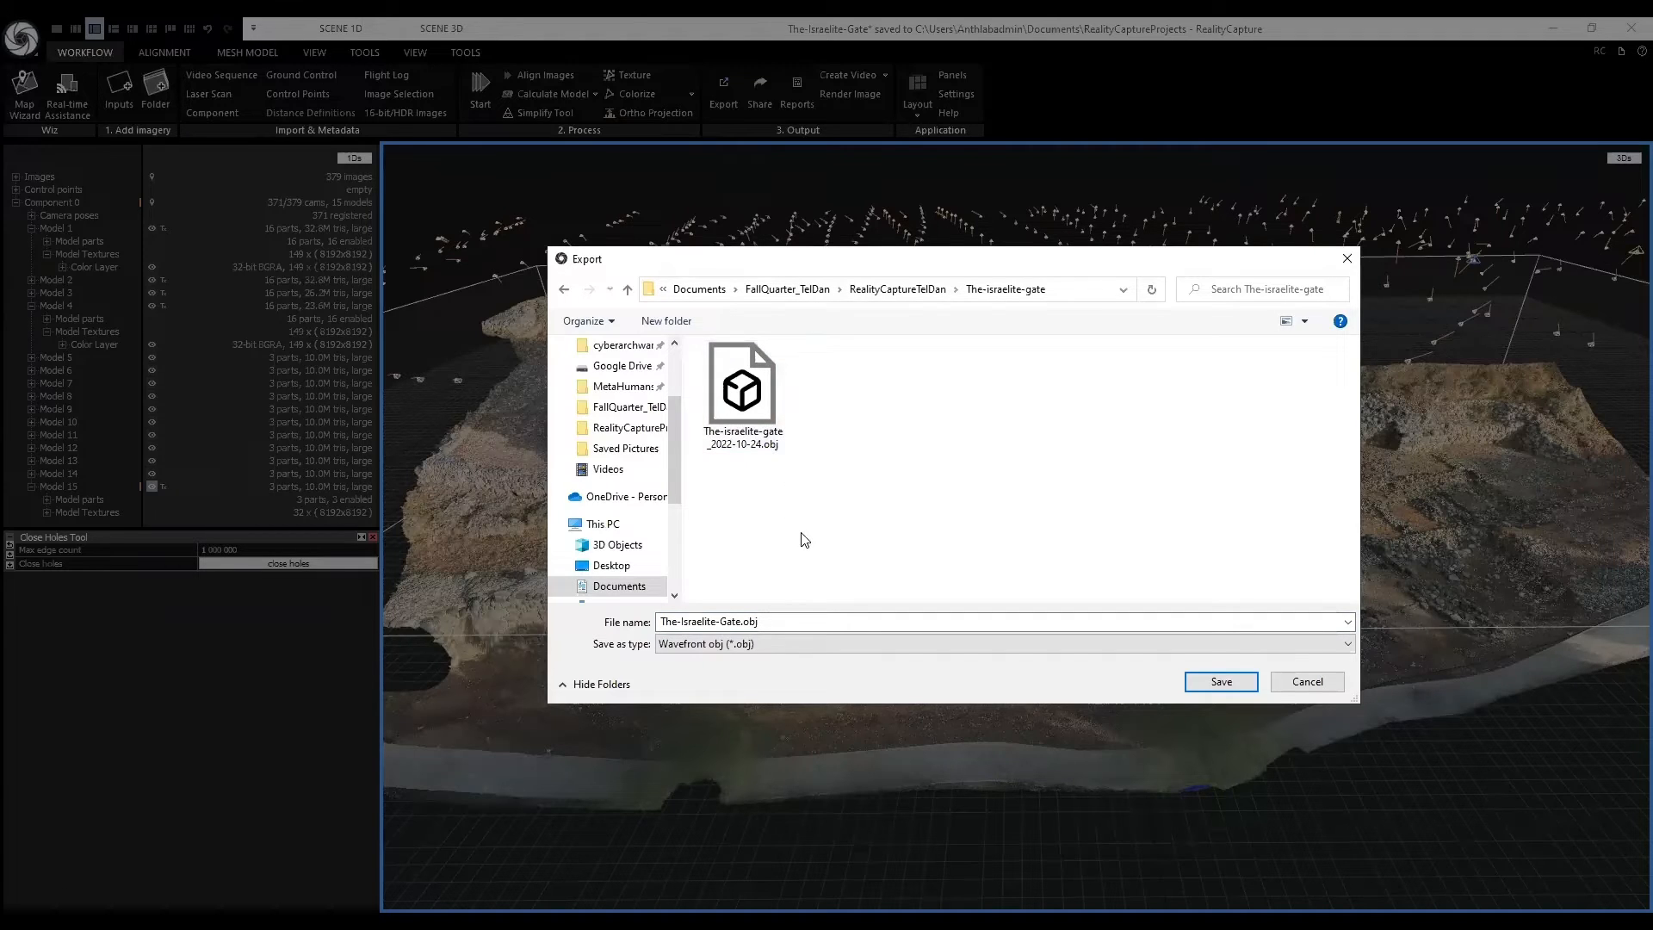
click(1208, 685)
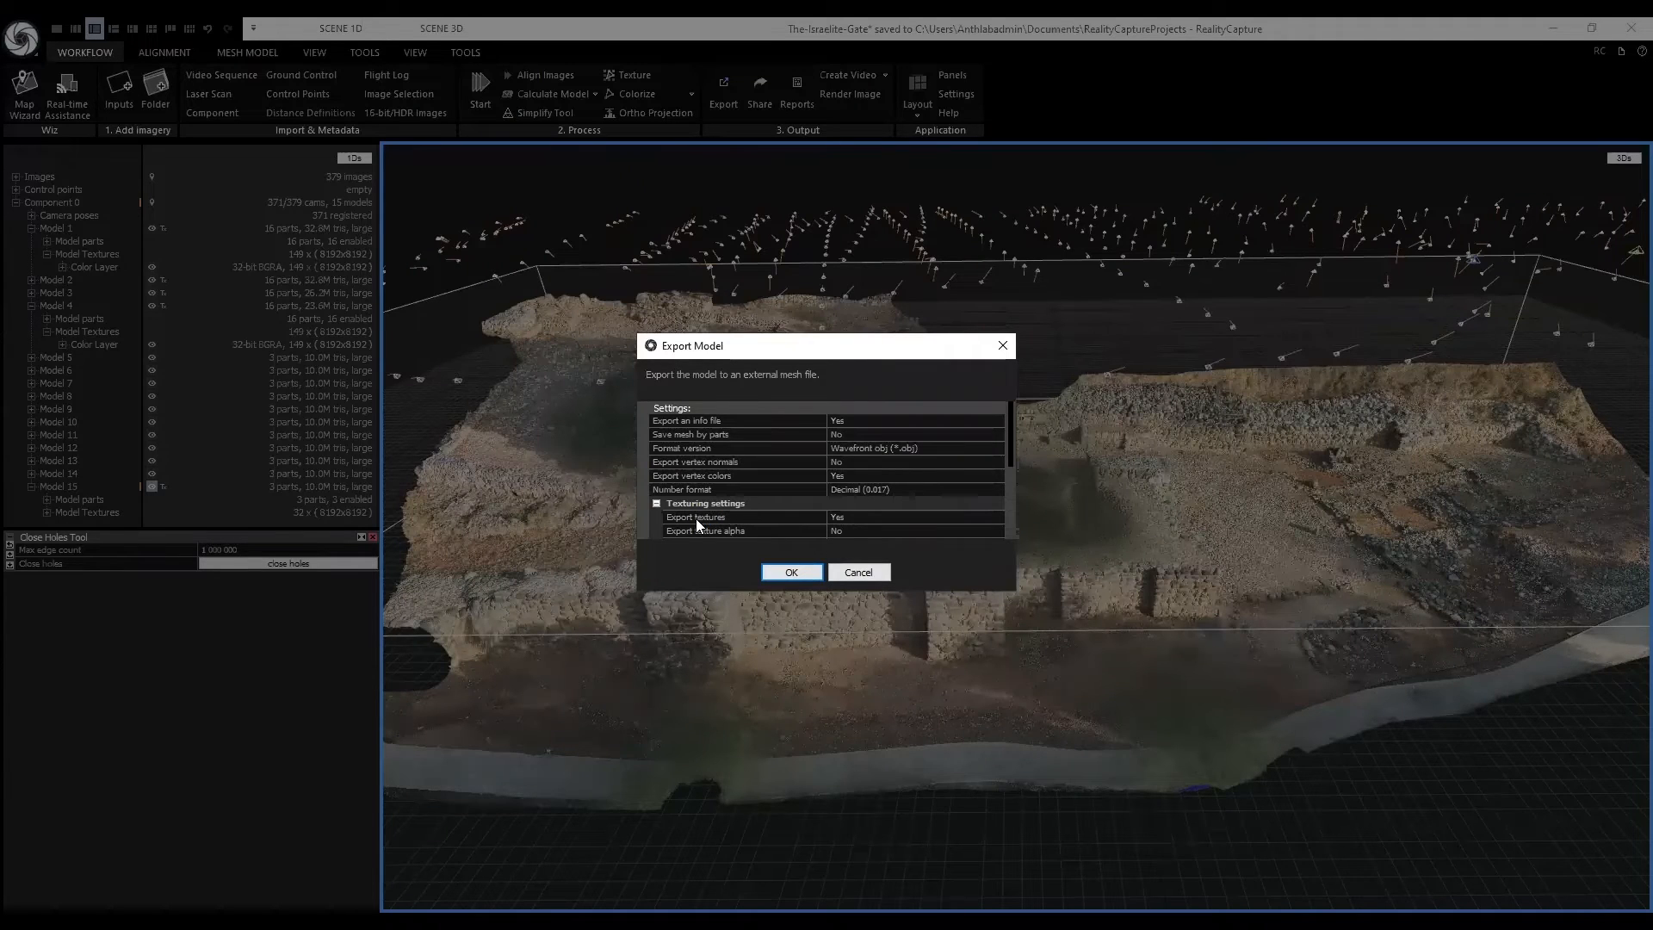
Confirm the OBJ export settings with textures enabled and view the gate from above.
click(792, 576)
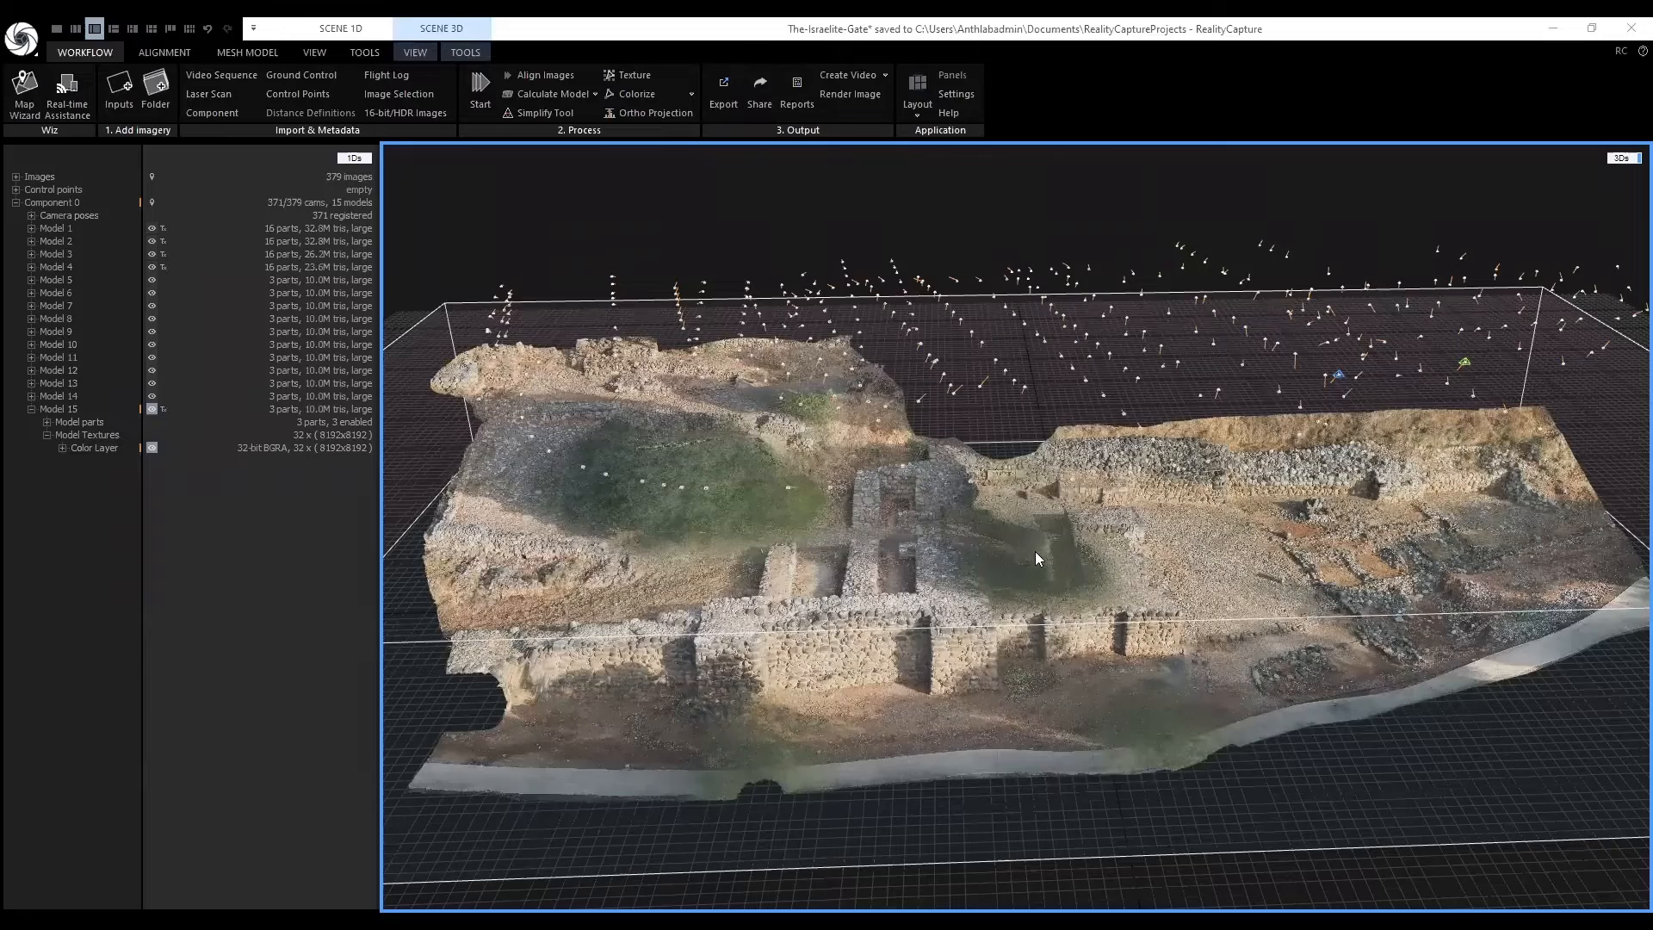
drag(1050, 542, 1041, 583)
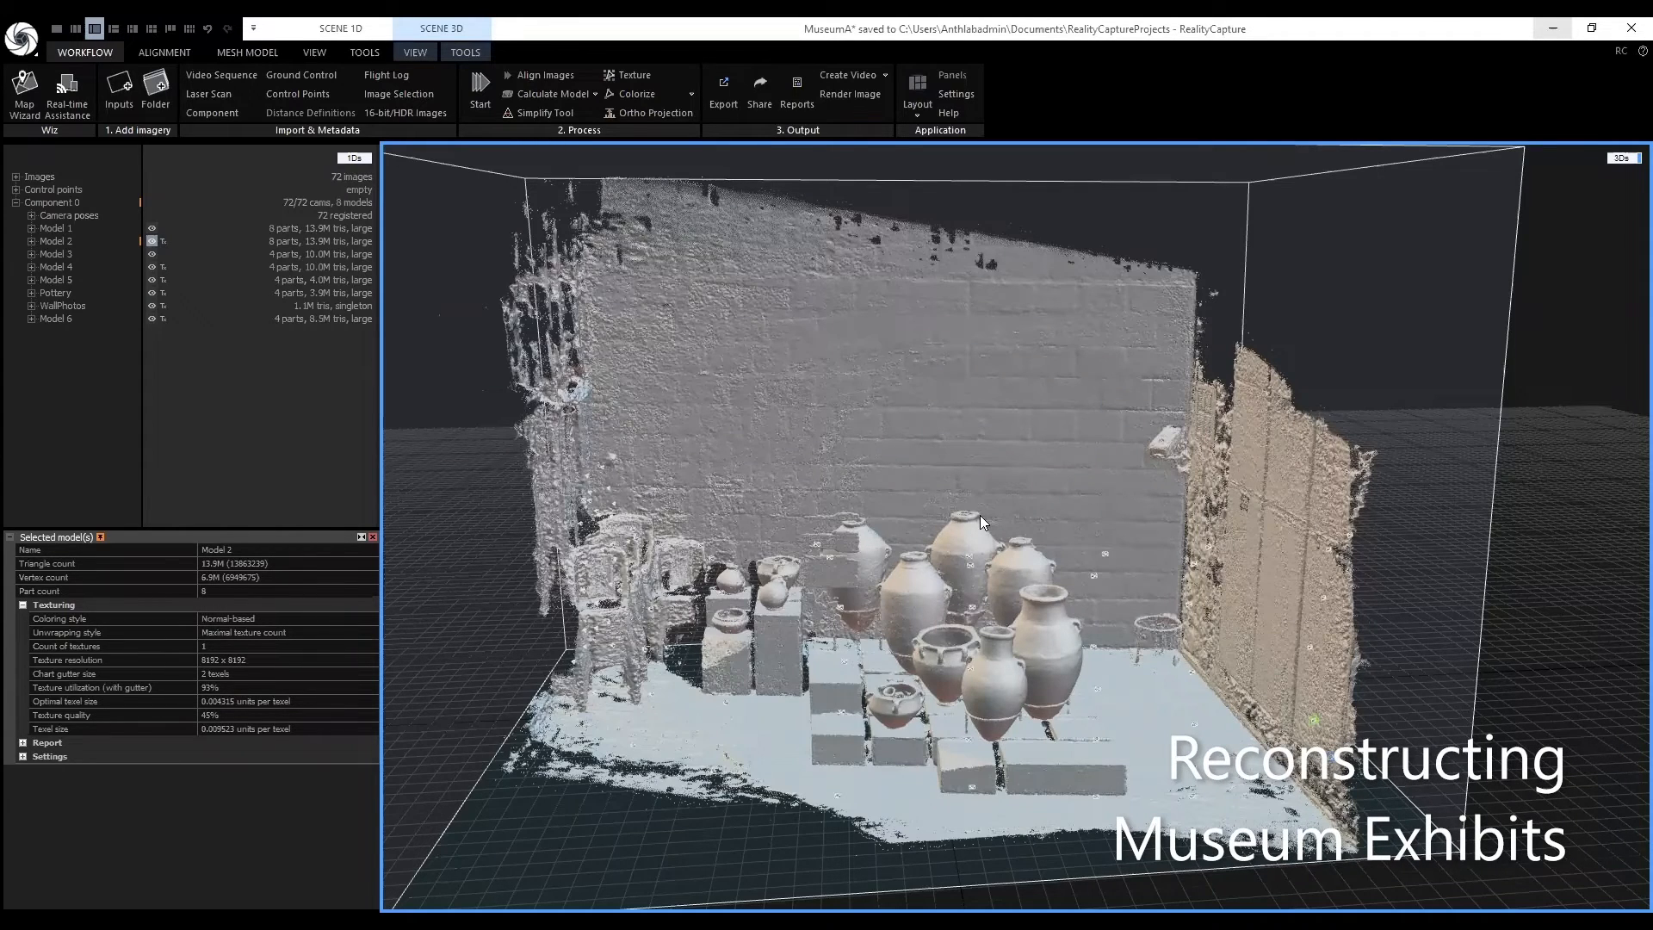
Orbit the exhibit, then display Model 1 in the 3D view and inspect it.
right_drag(981, 516, 962, 600)
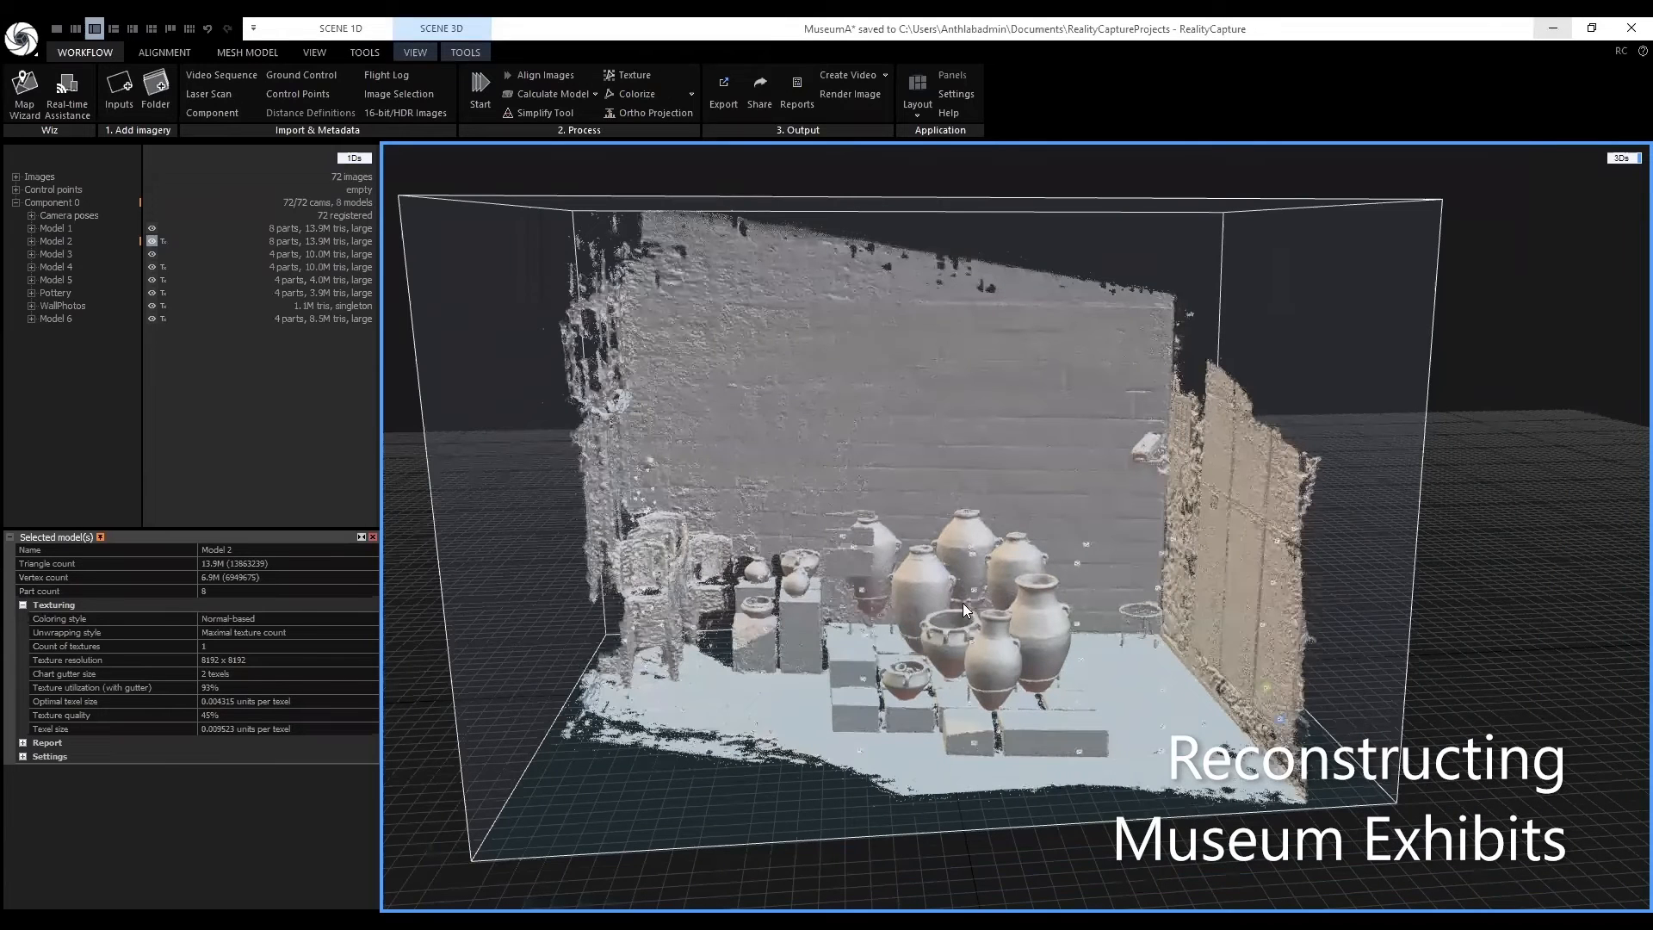
scroll(1004, 604, up, 2)
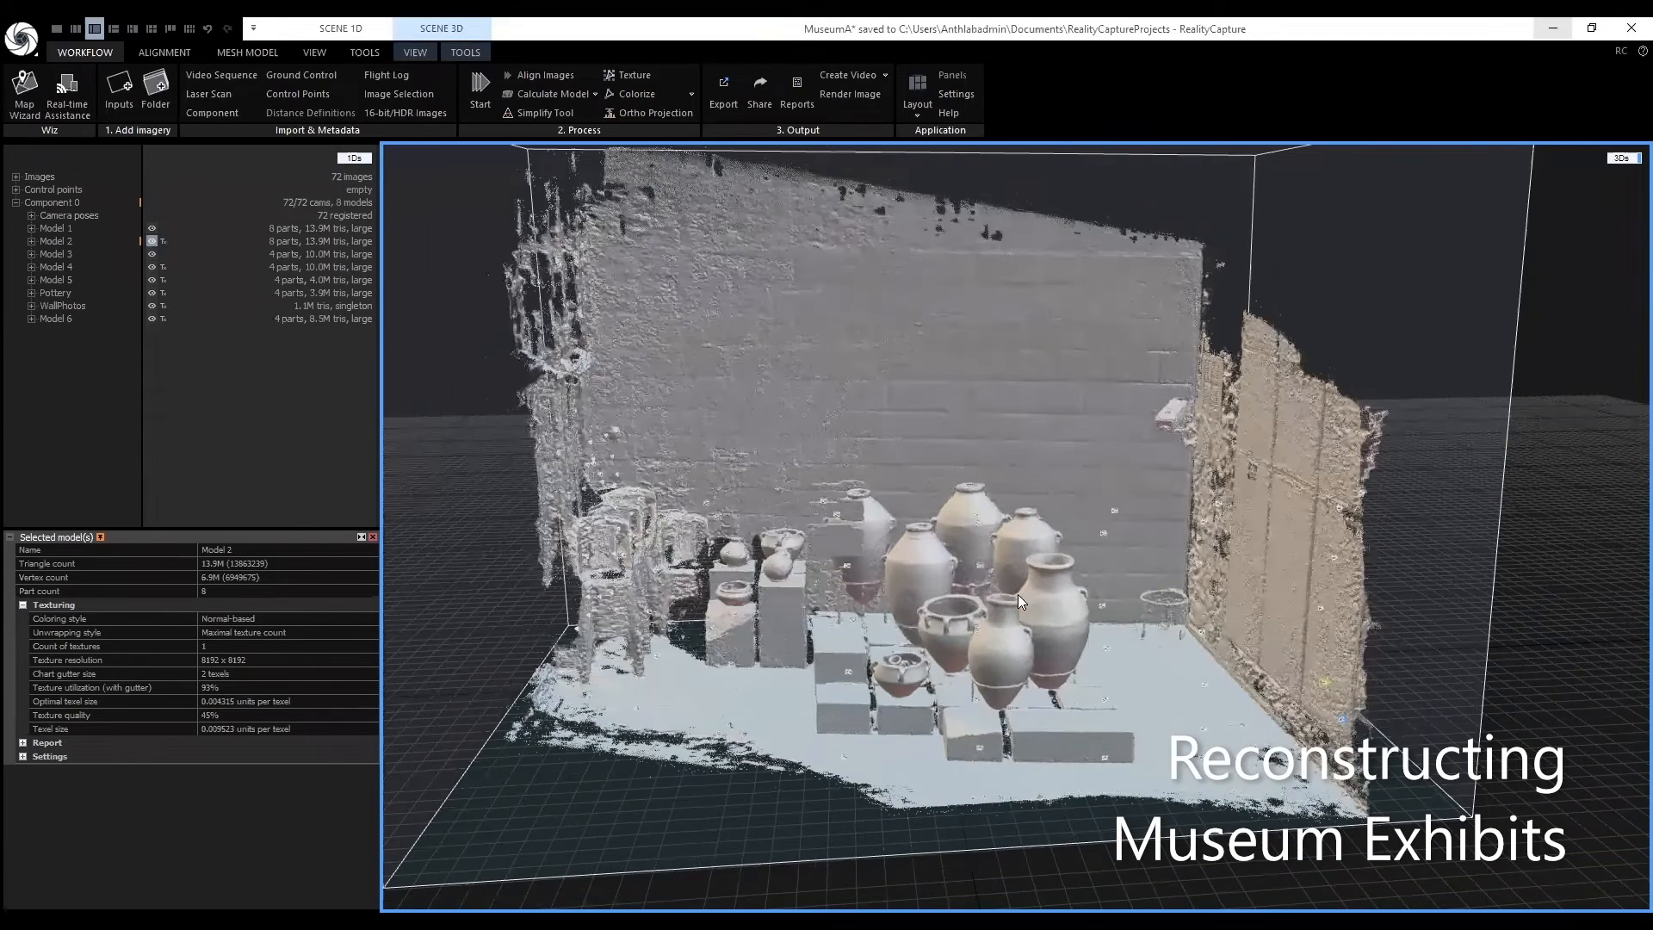
drag(1000, 598, 590, 513)
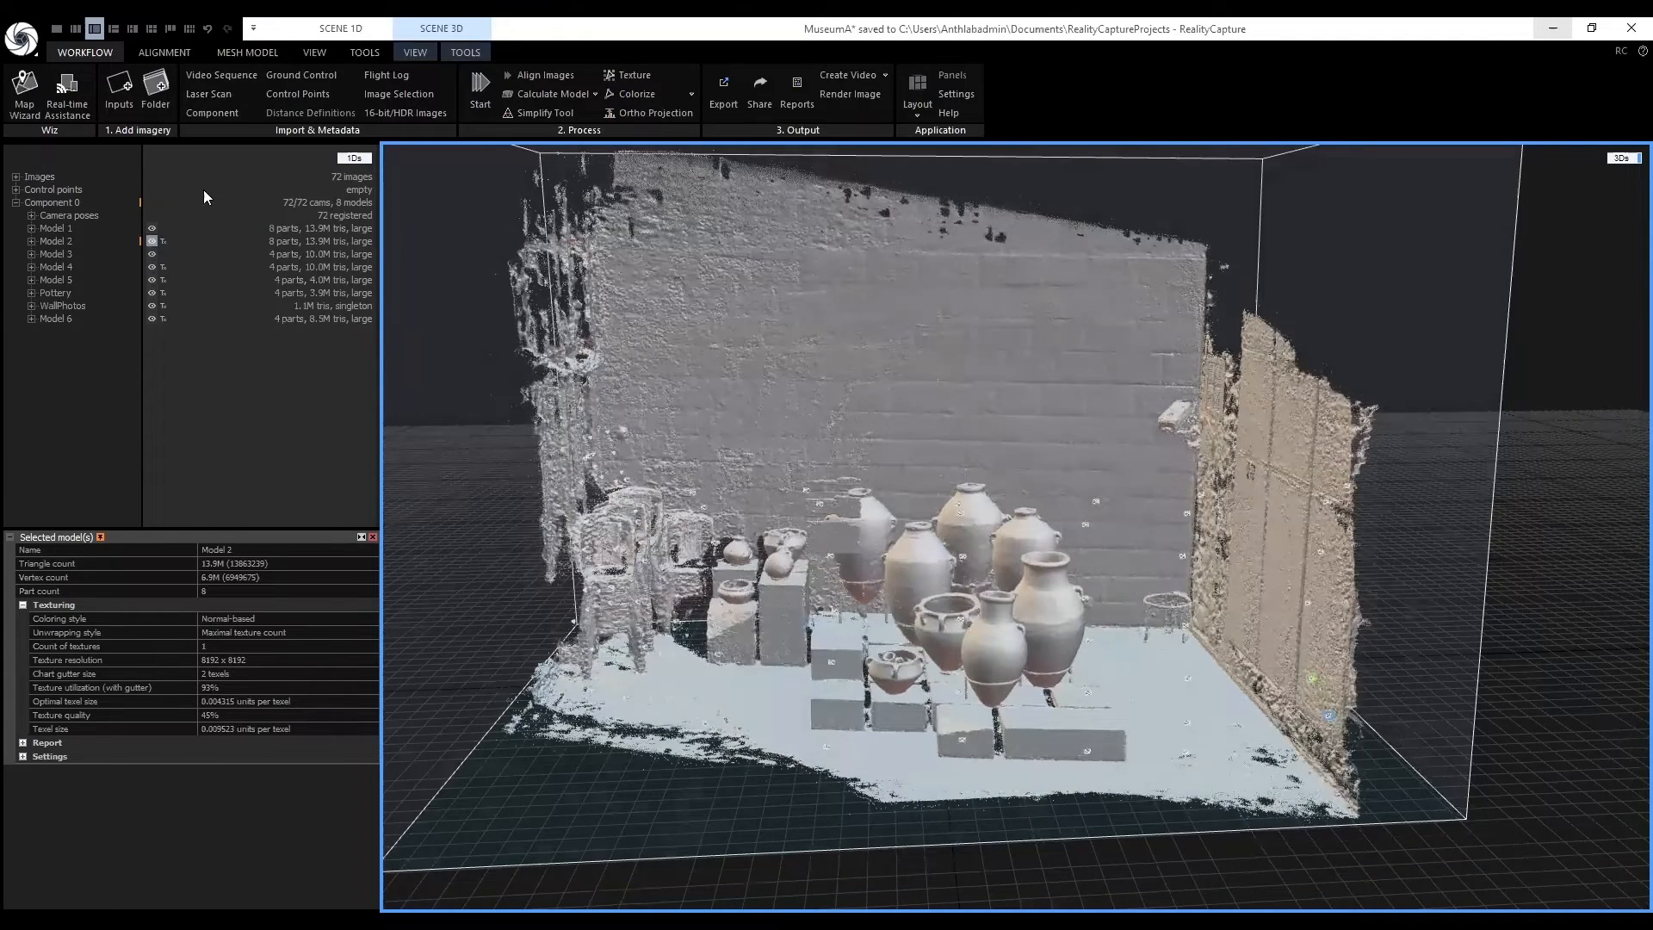
click(57, 226)
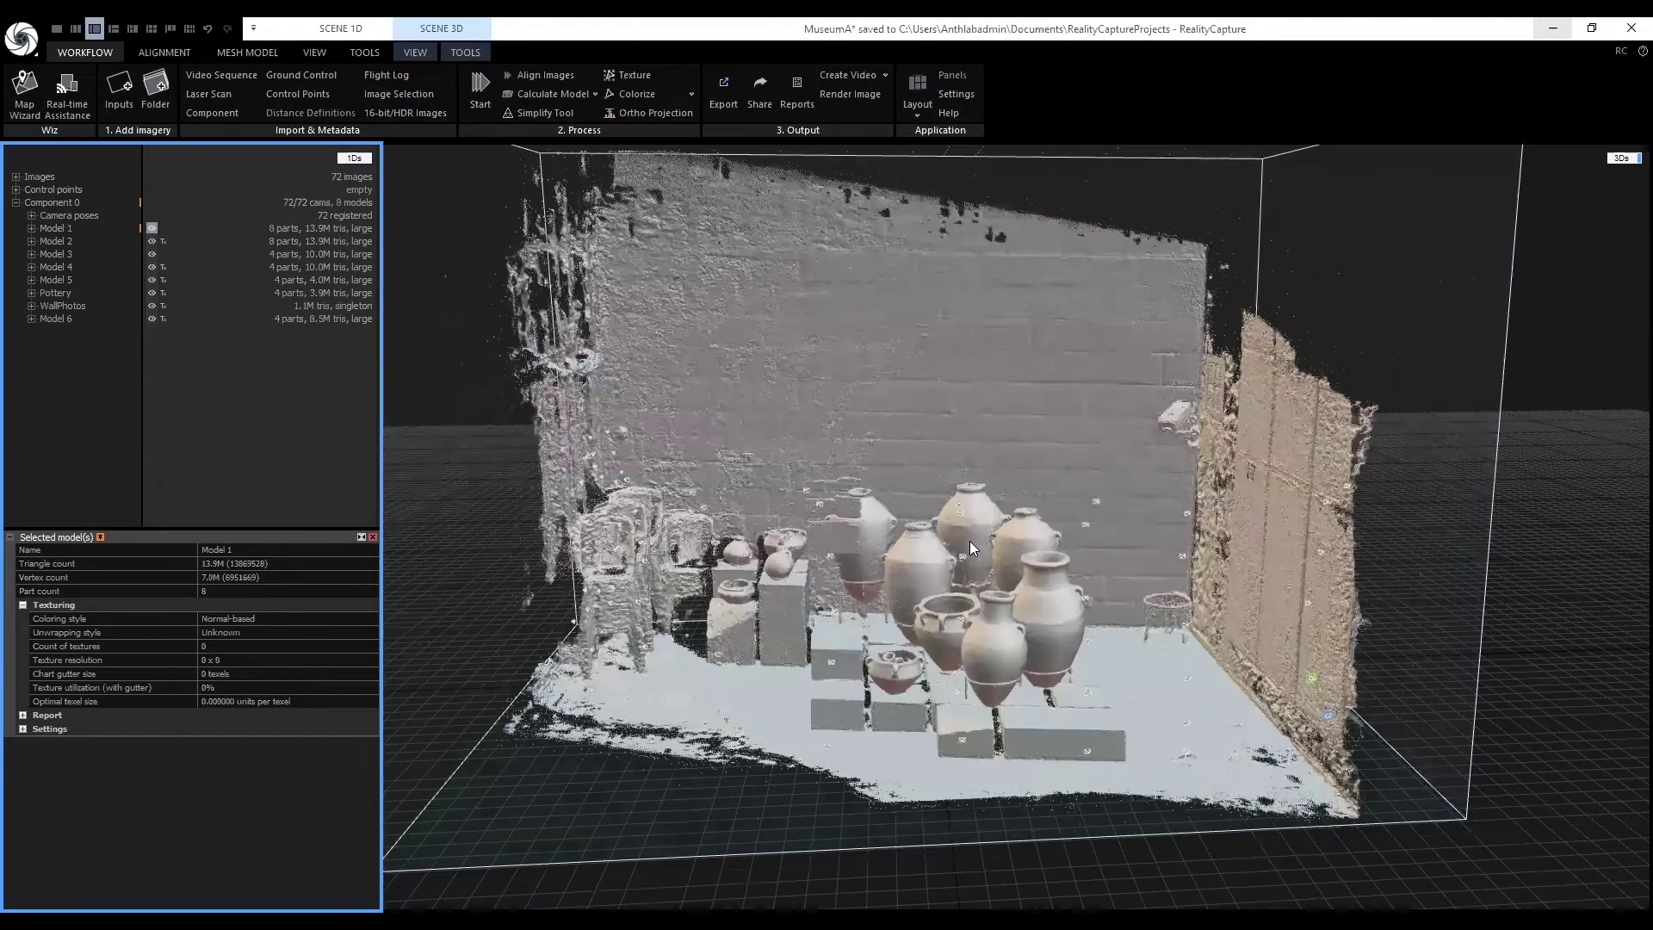
mouse_move(978, 538)
mouse_down()
mouse_move(993, 525)
mouse_move(925, 442)
mouse_up()
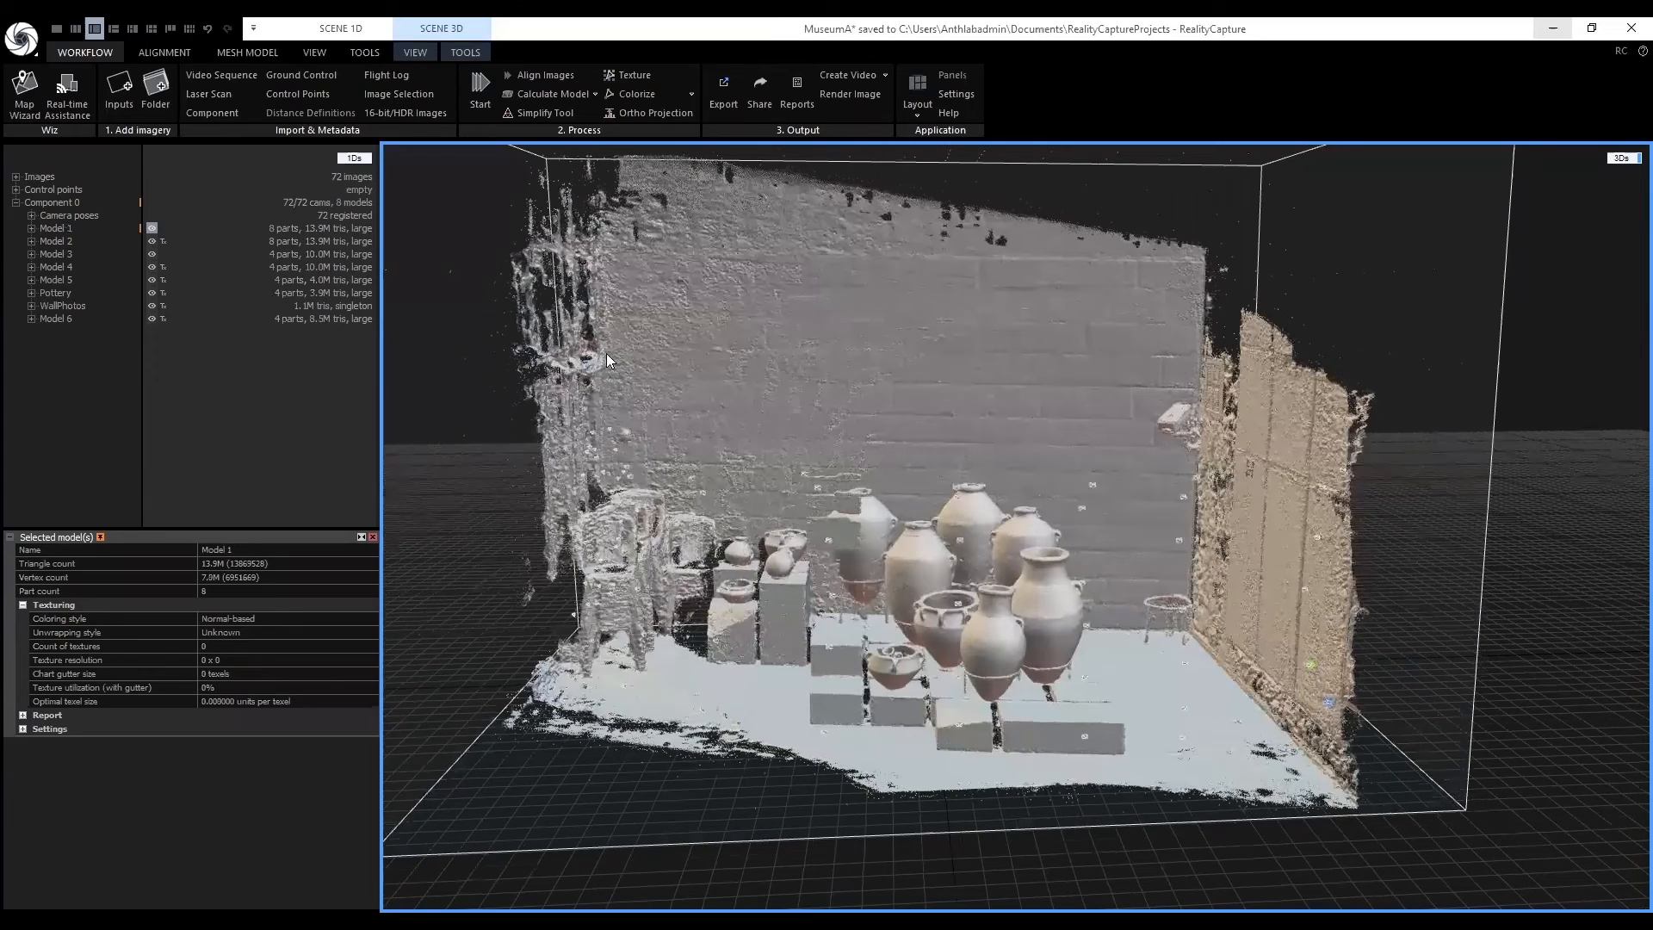
Step through Model 2 and Model 3, ending on Model 5 with only the vases and plinths.
click(53, 242)
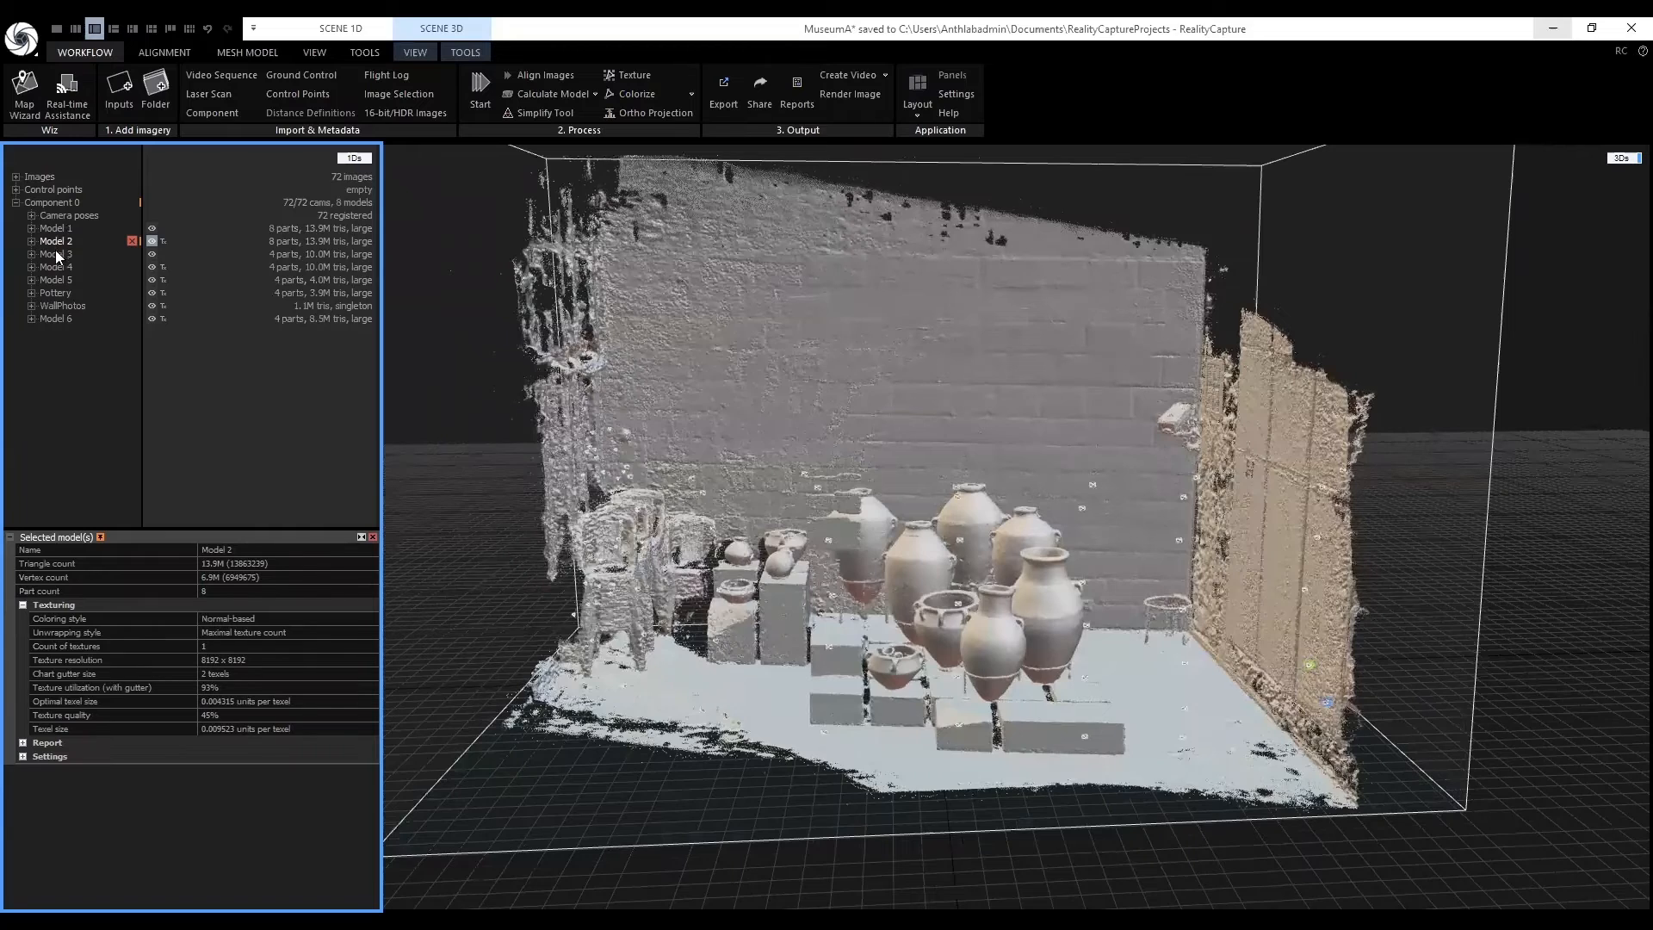
click(57, 253)
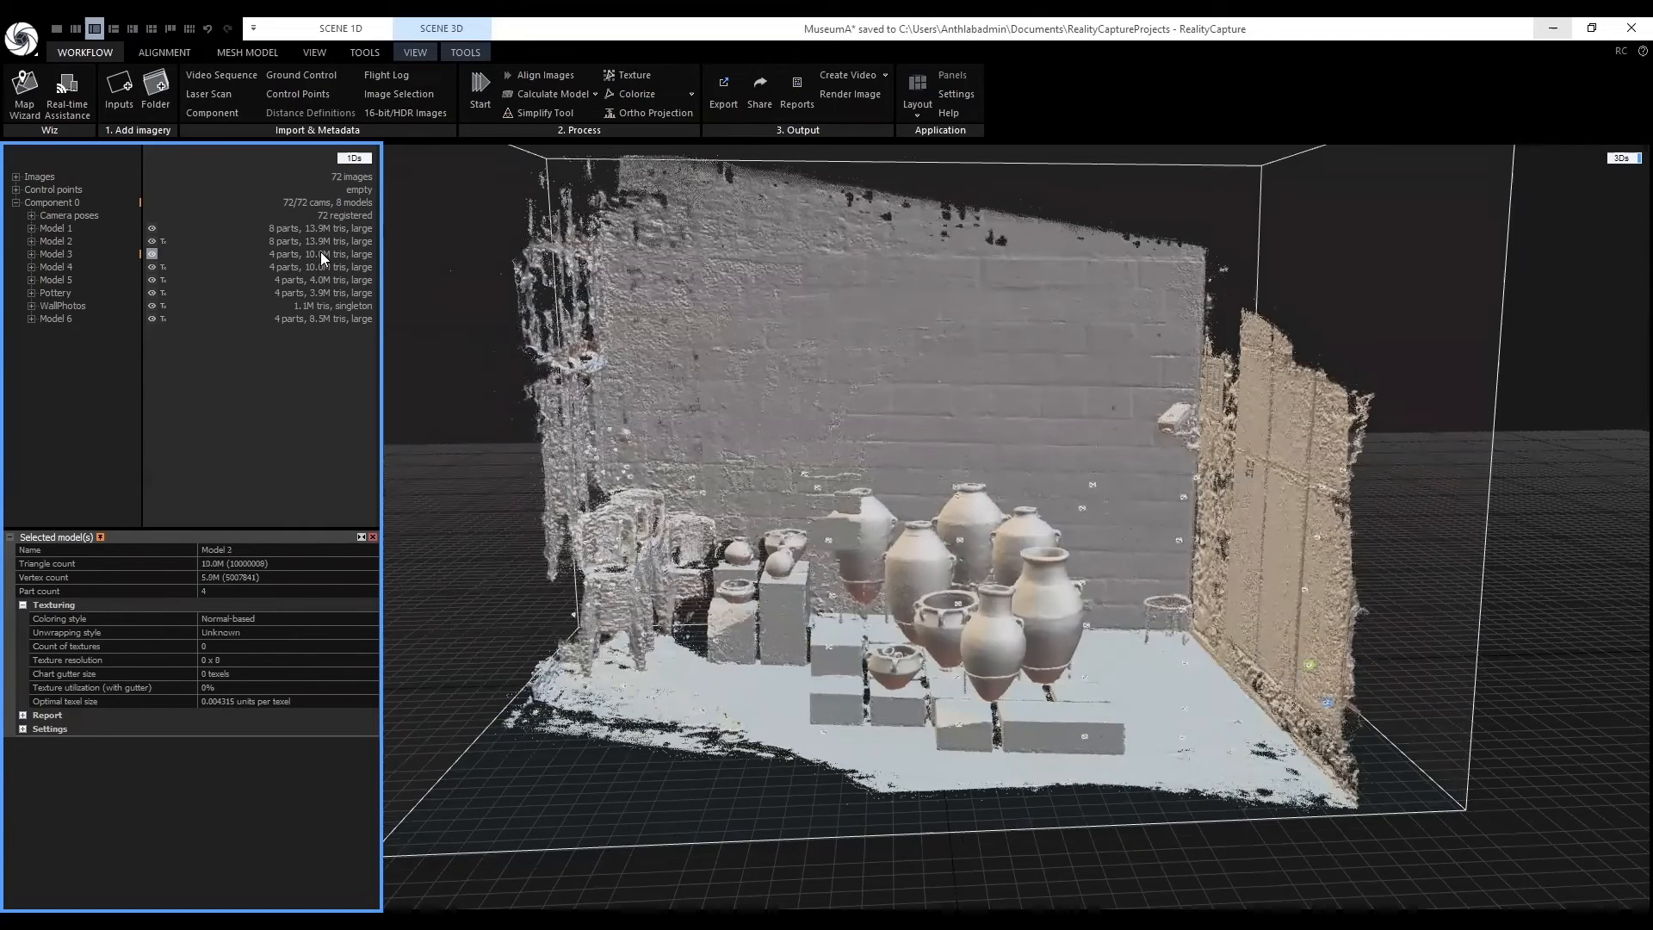
click(71, 279)
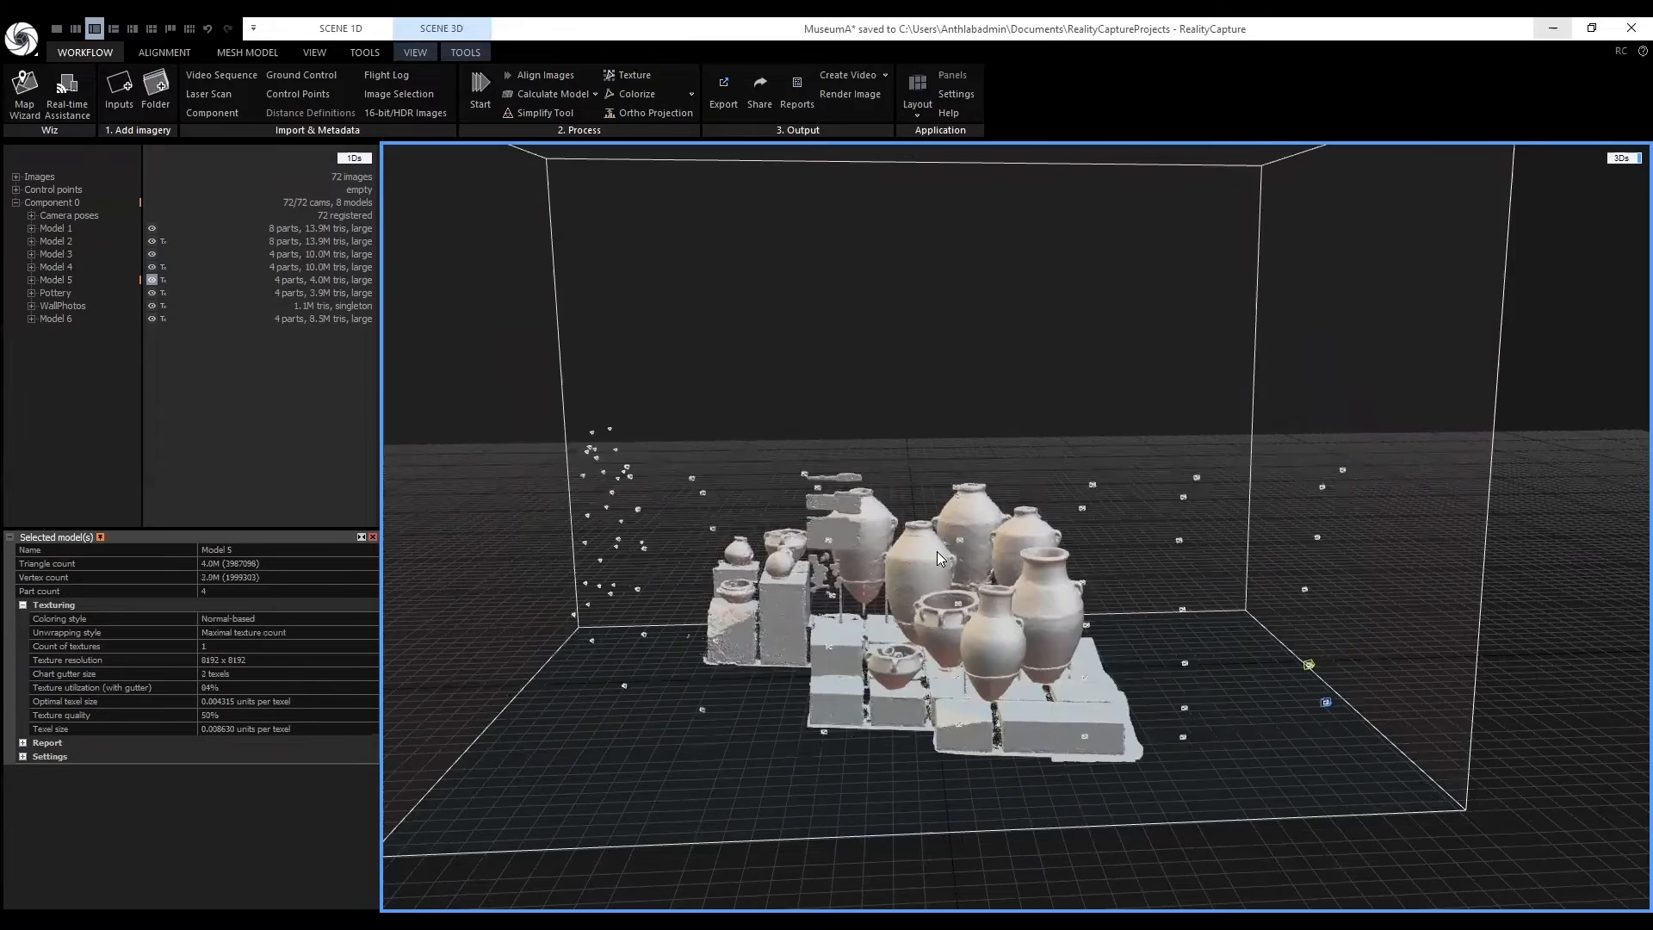
drag(936, 557, 941, 591)
scroll(970, 575, up, 5)
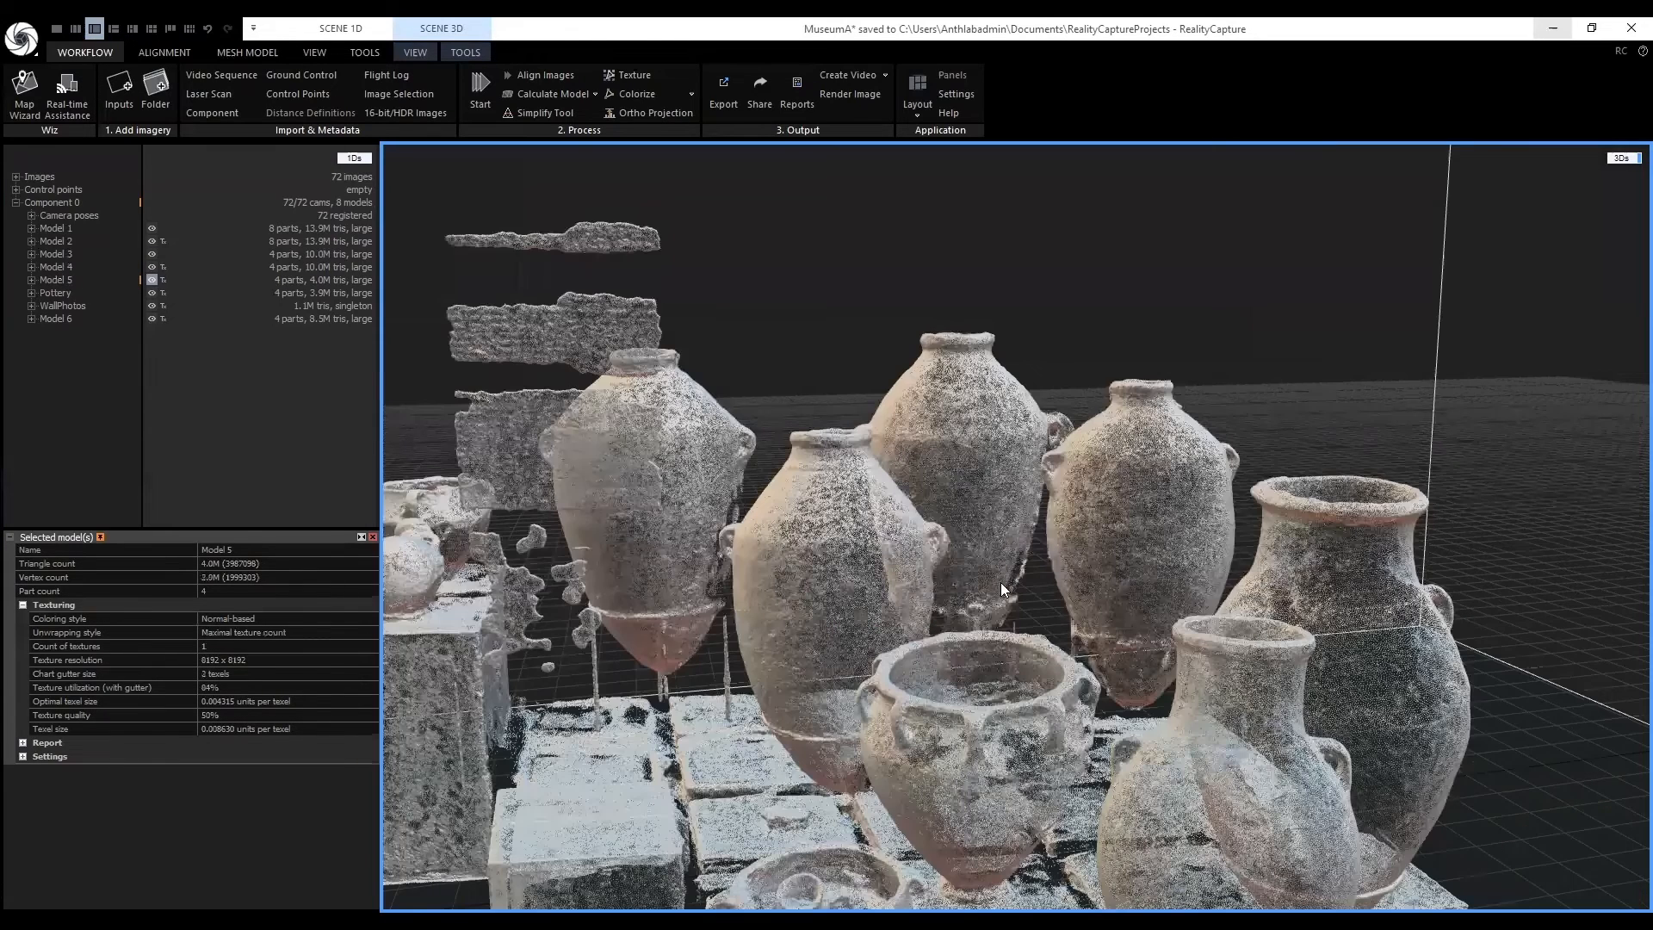
scroll(1031, 581, down, 6)
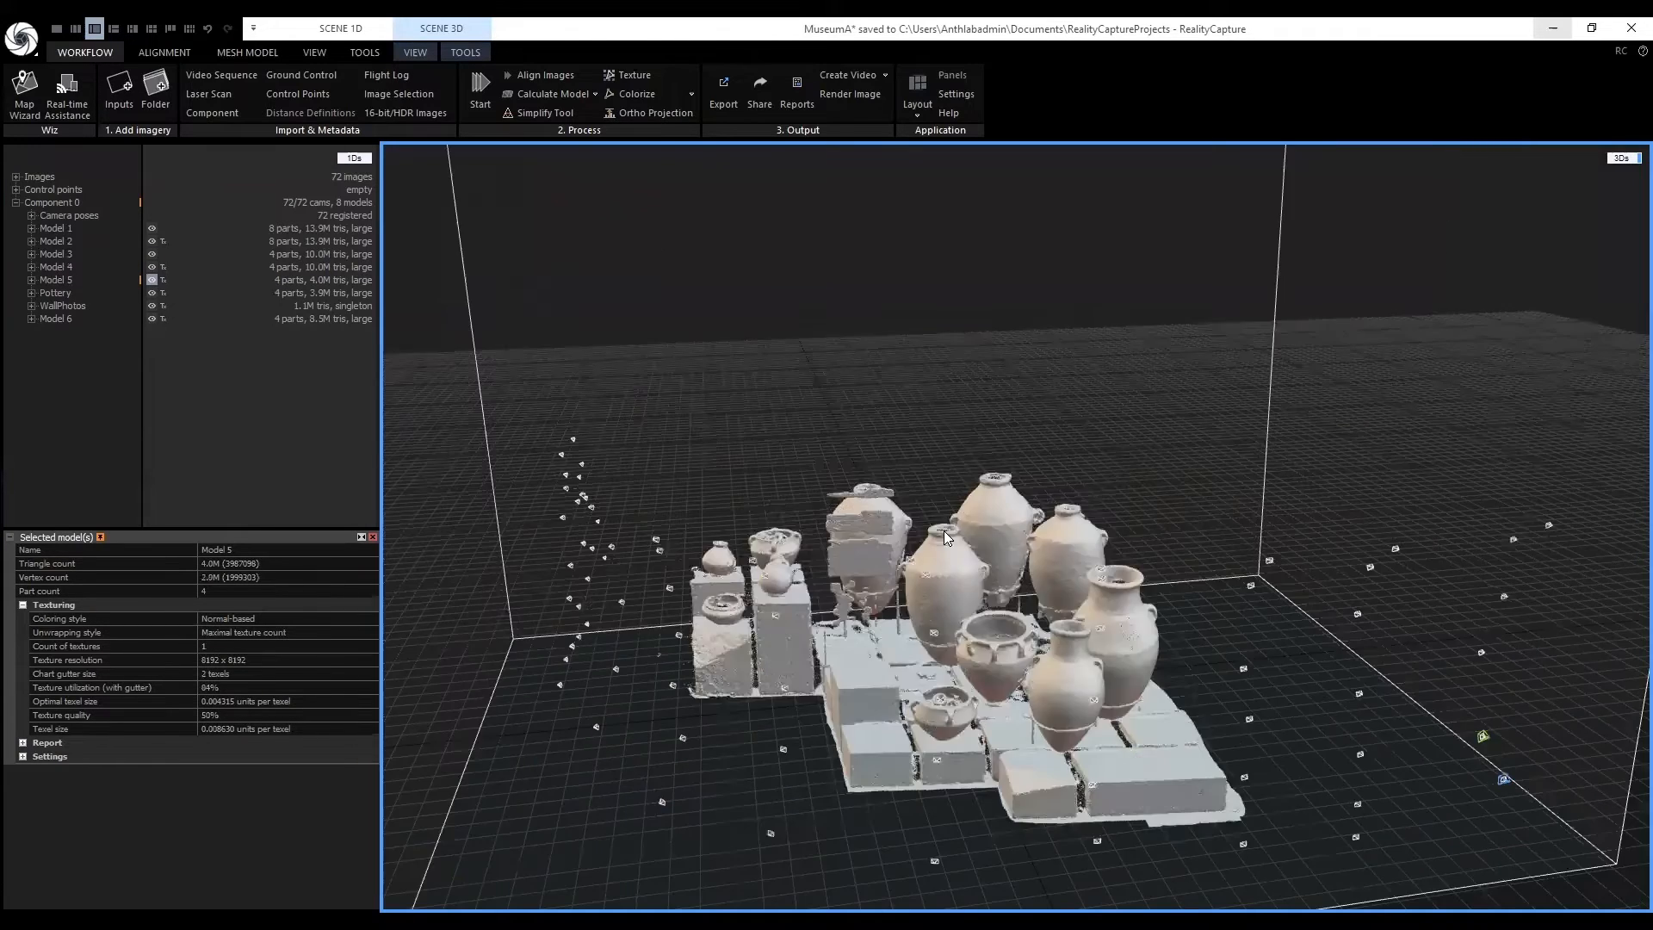
Display the WallPhotos model with its Color Layer texture enabled and inspect it.
click(62, 307)
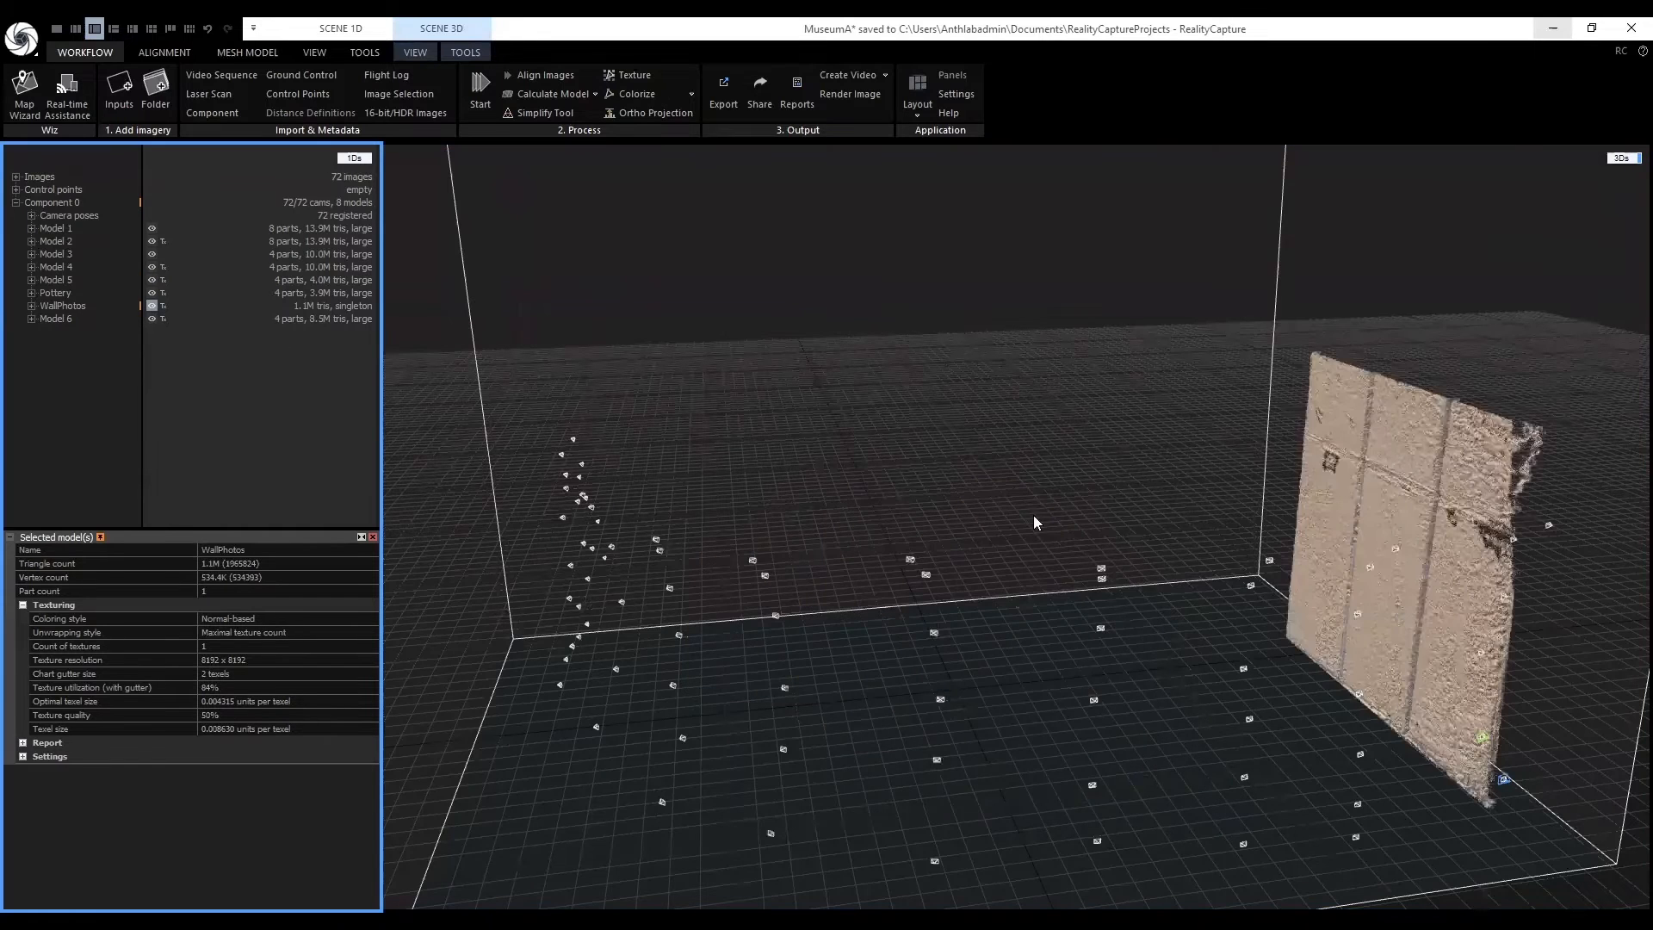
drag(1038, 522, 1195, 454)
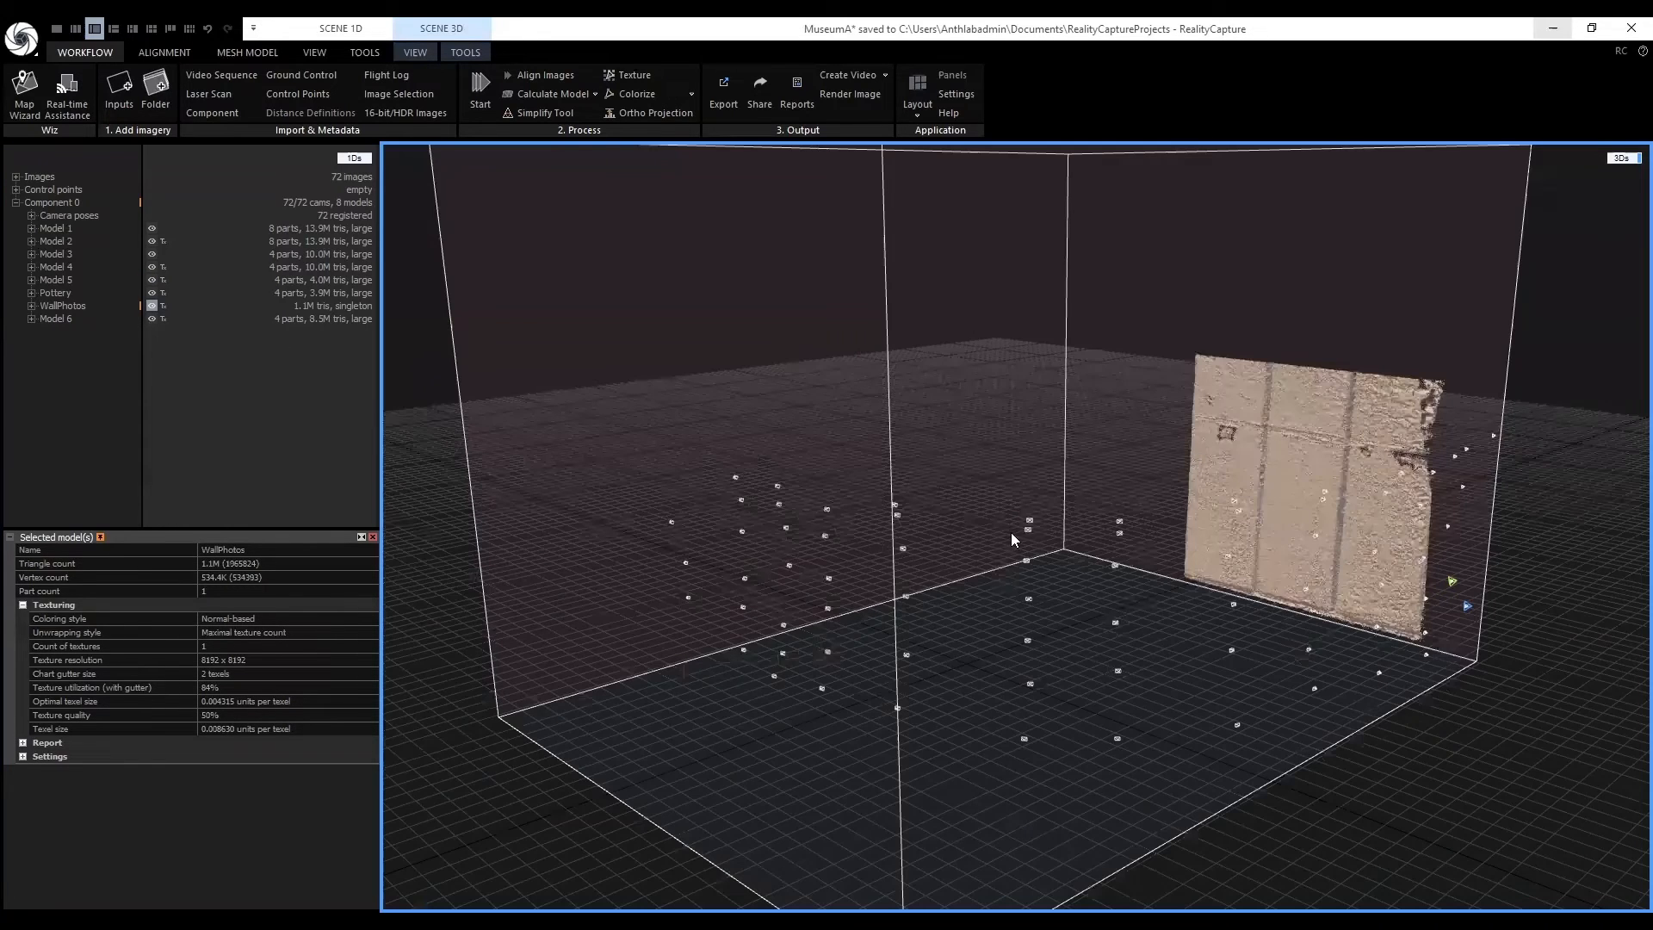
scroll(1012, 532, up, 3)
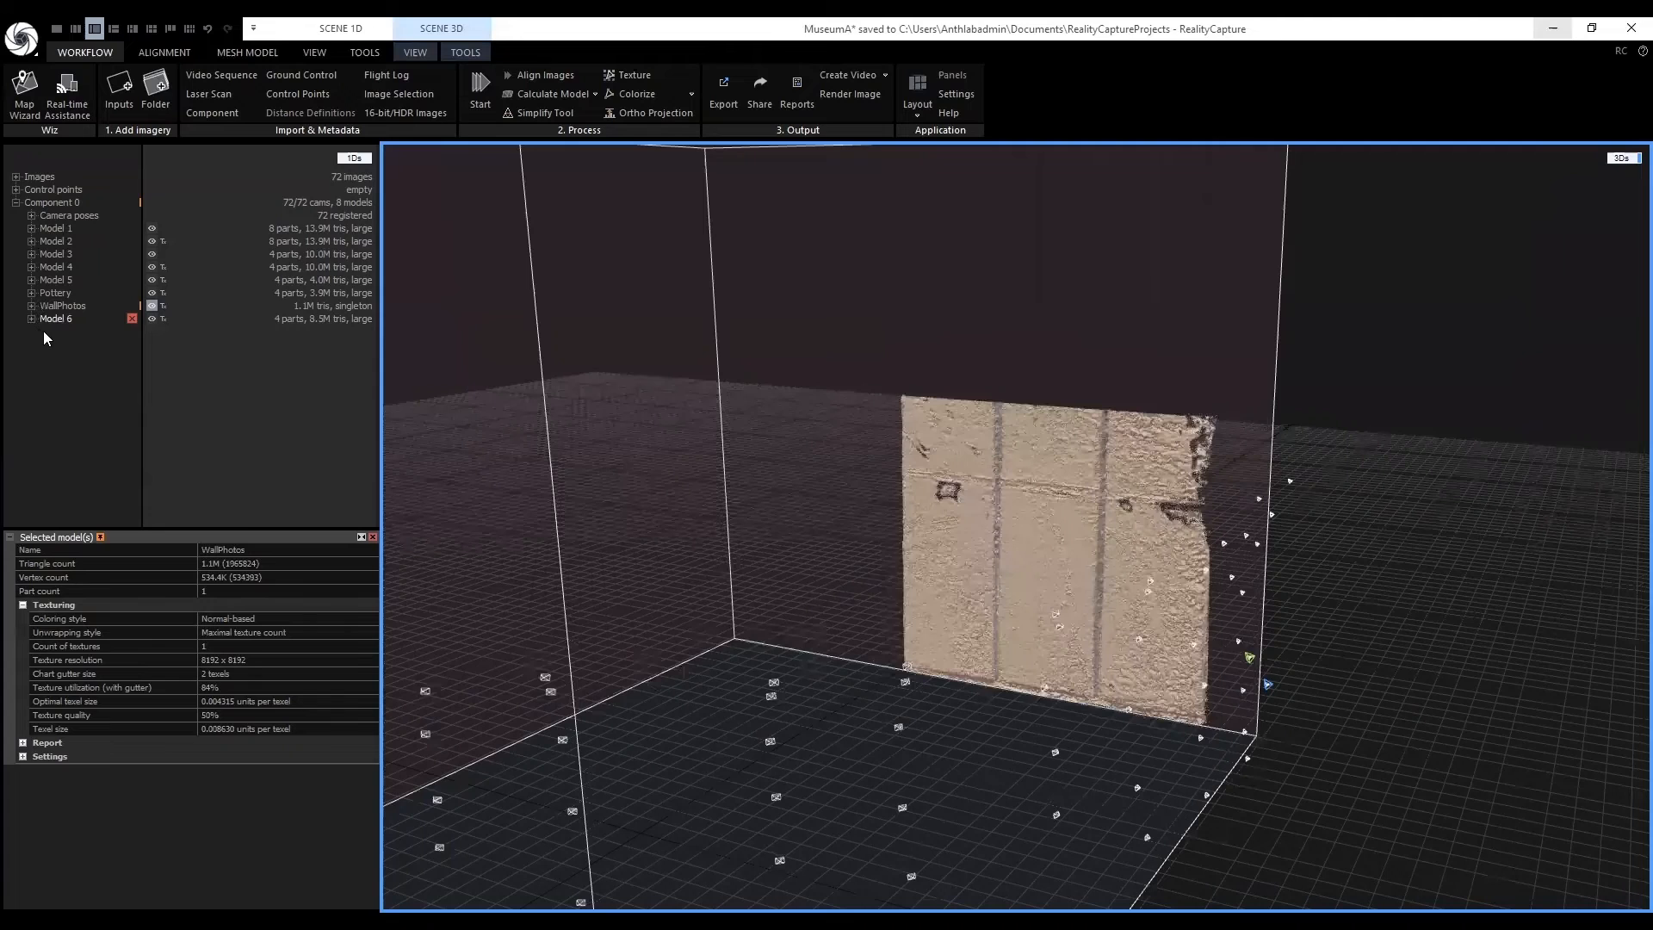
click(31, 305)
click(152, 345)
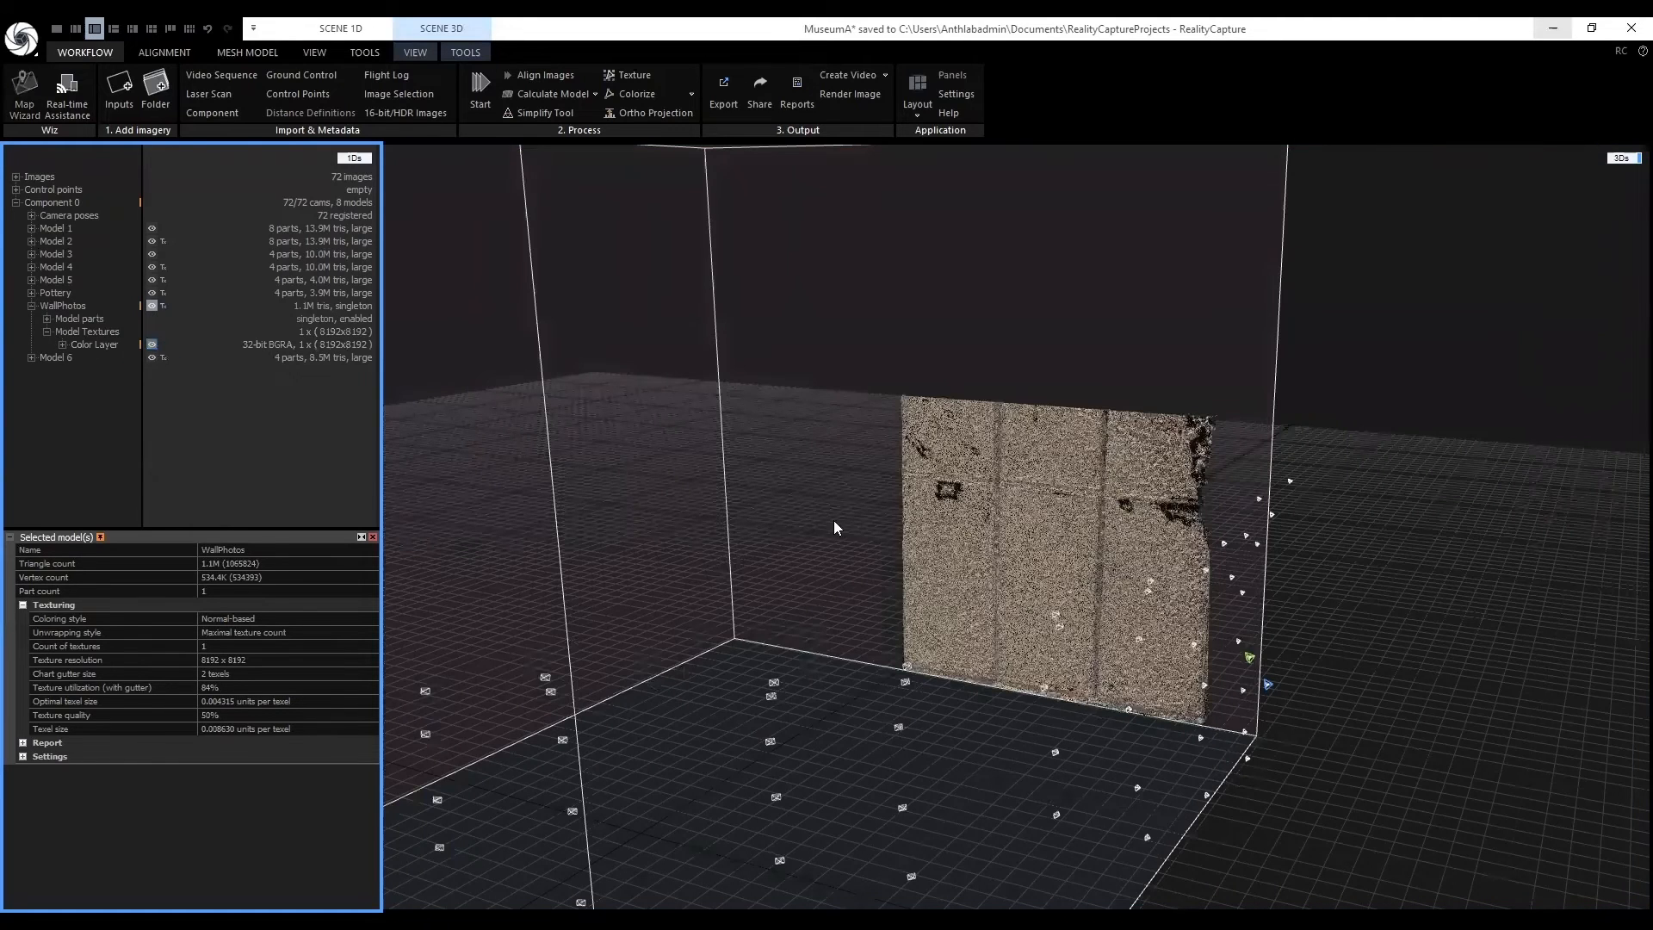
right_drag(1102, 616, 1100, 616)
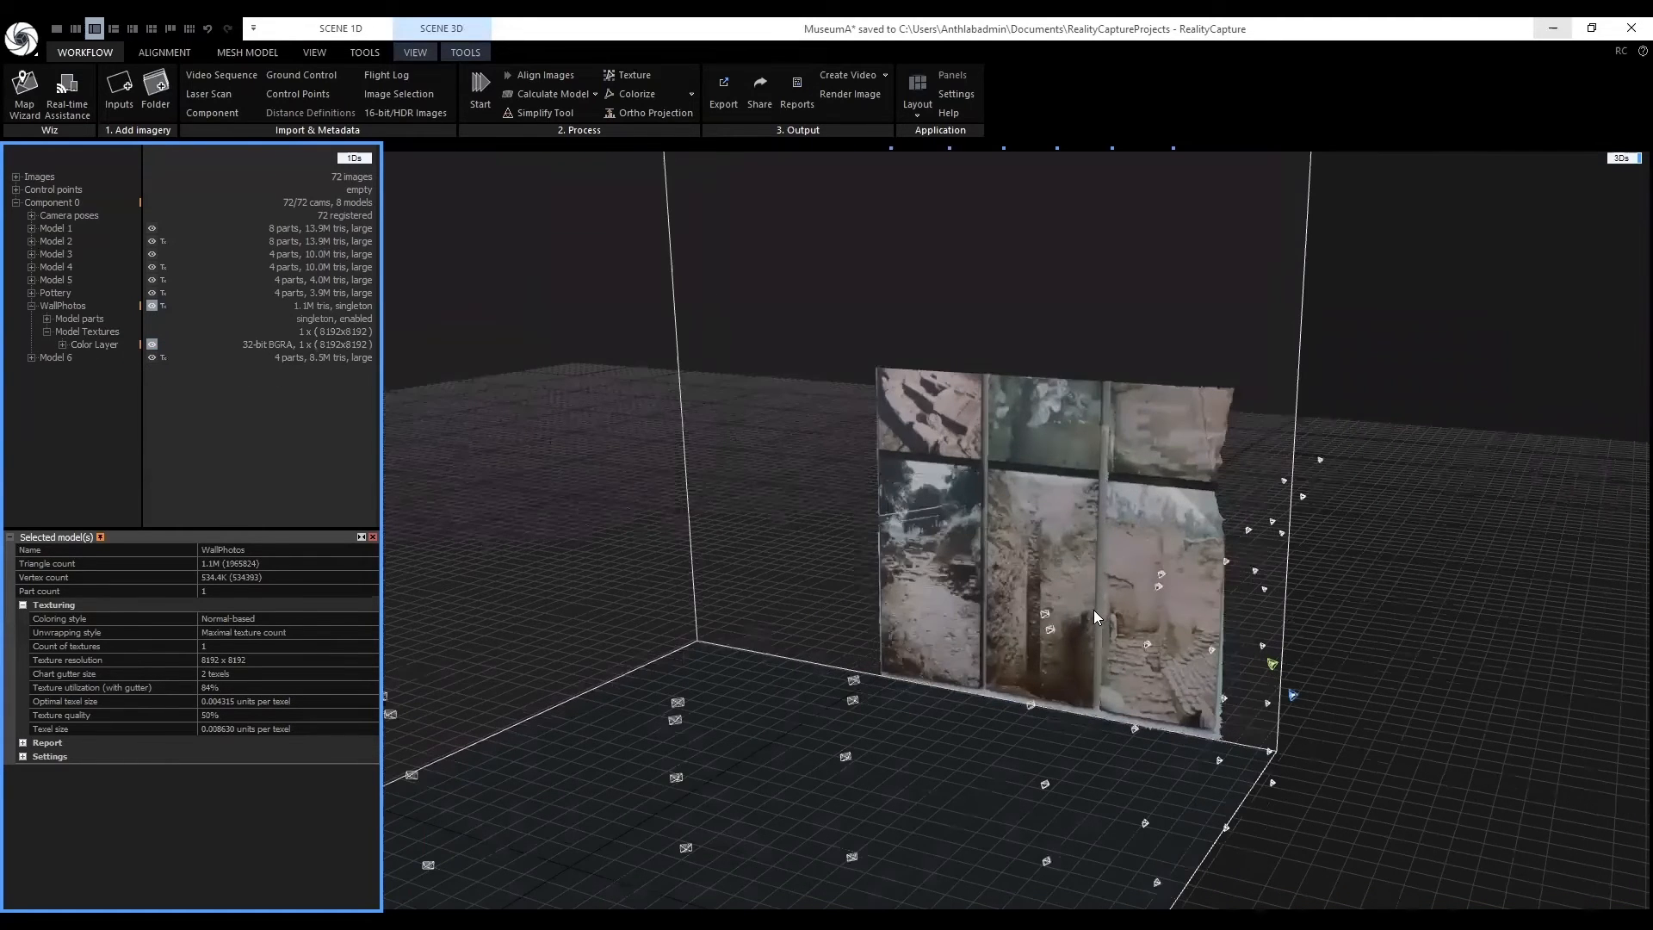
scroll(1094, 609, up, 3)
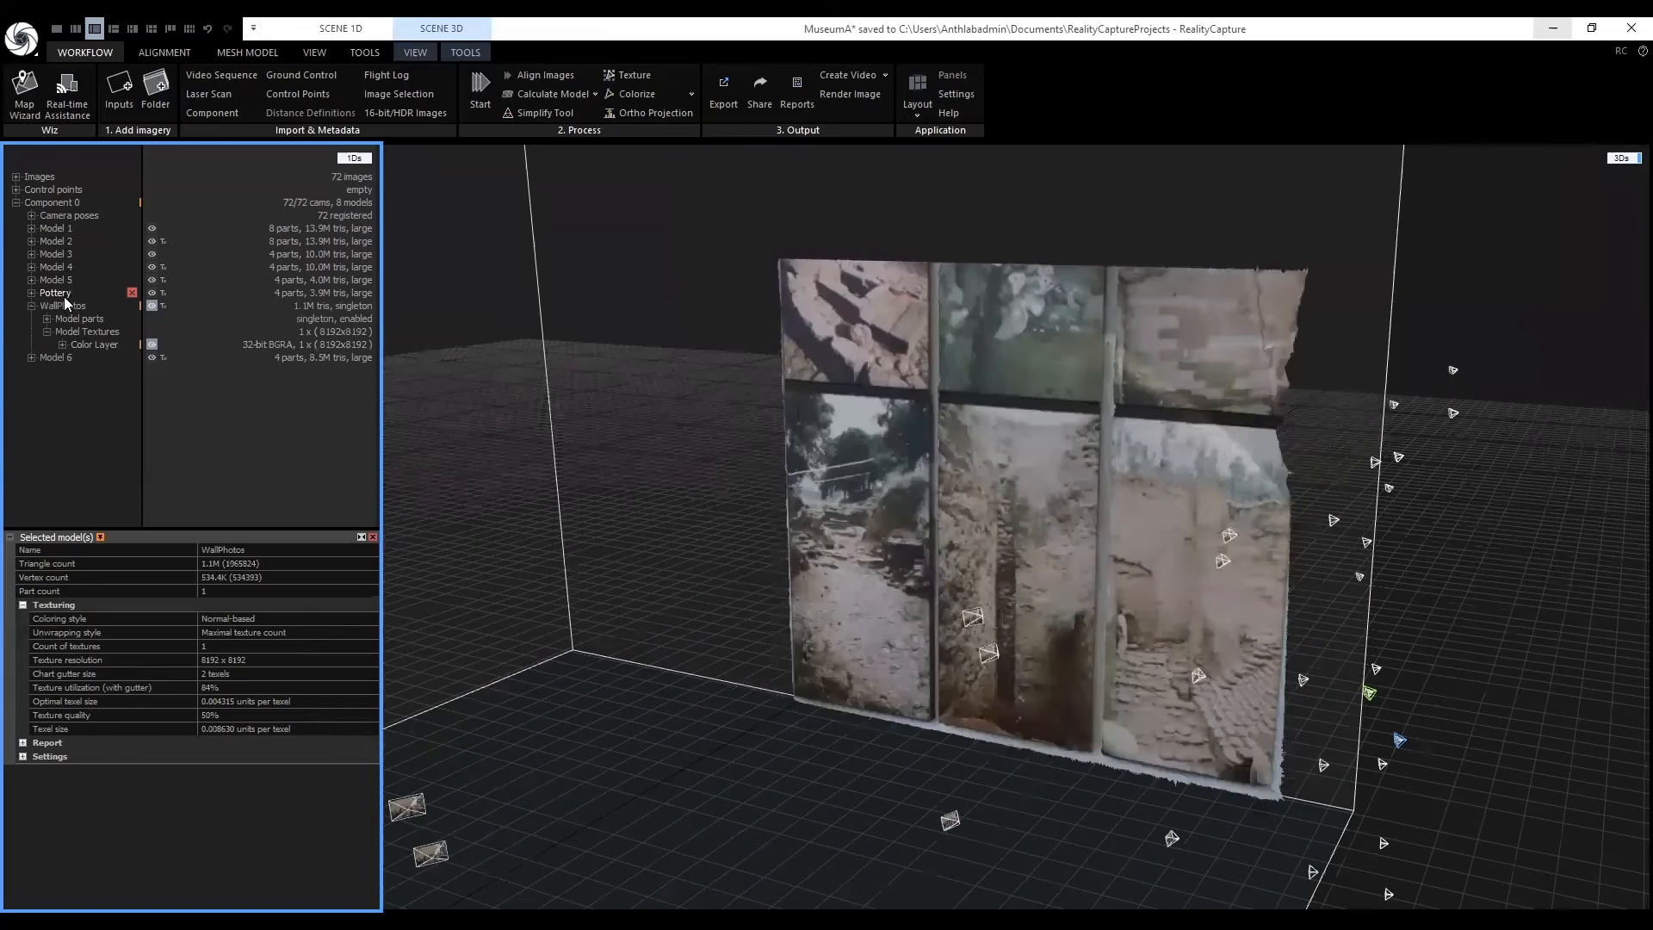
Display the textured Pottery model and orbit to look down on the vases on plinths.
click(64, 296)
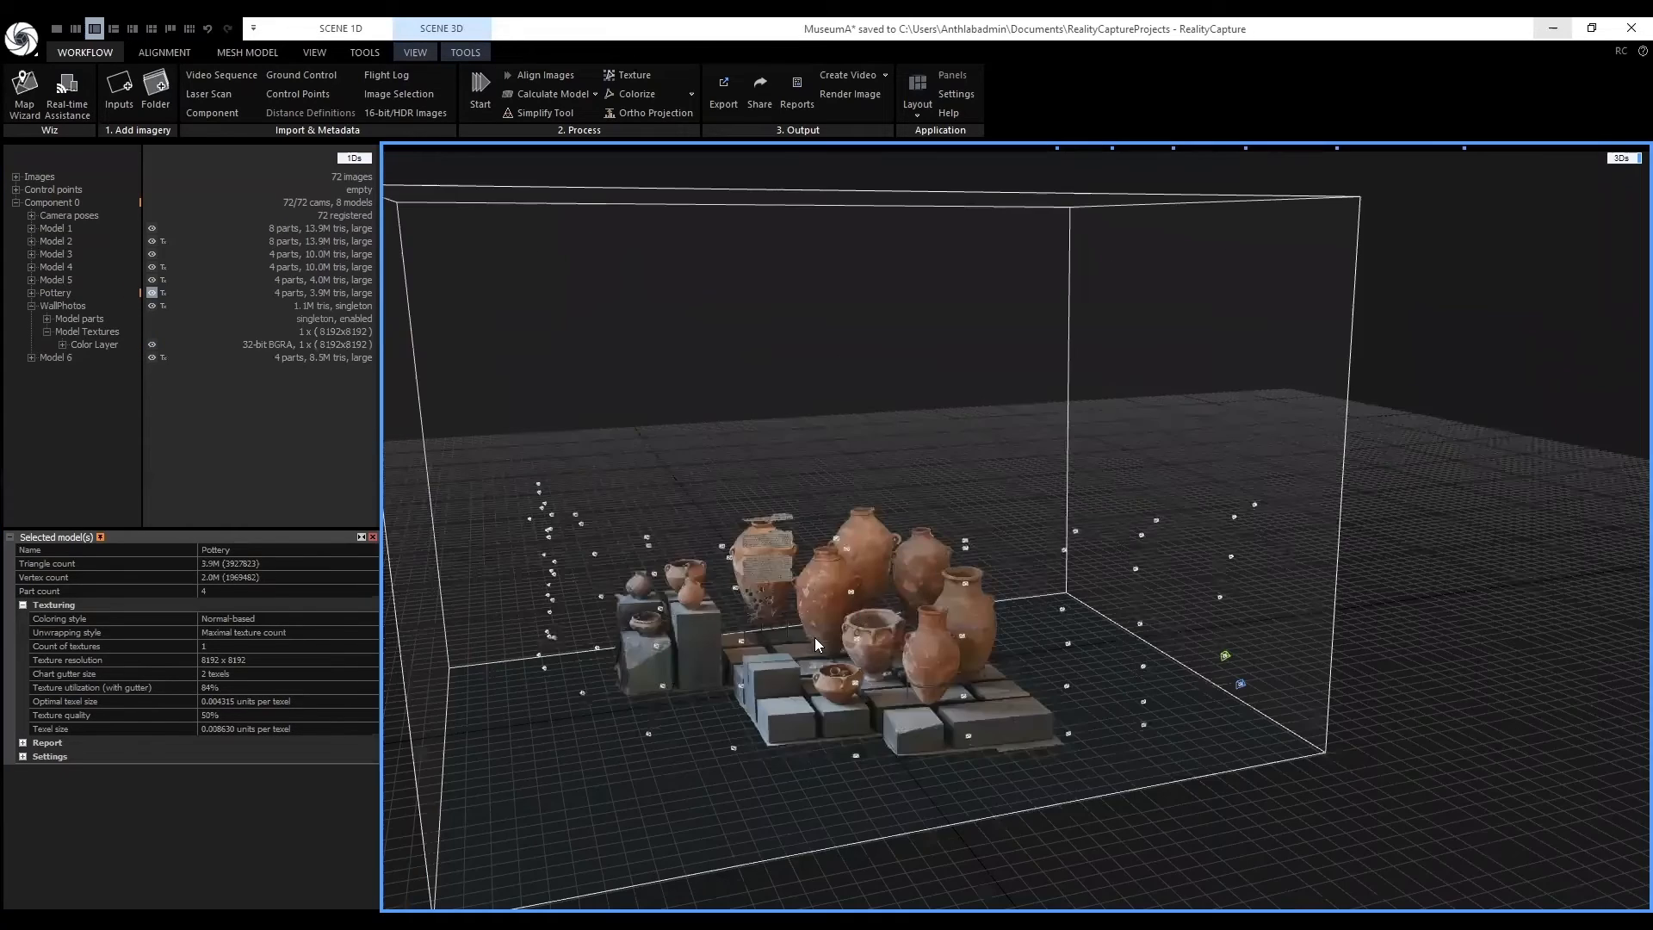
scroll(956, 609, up, 2)
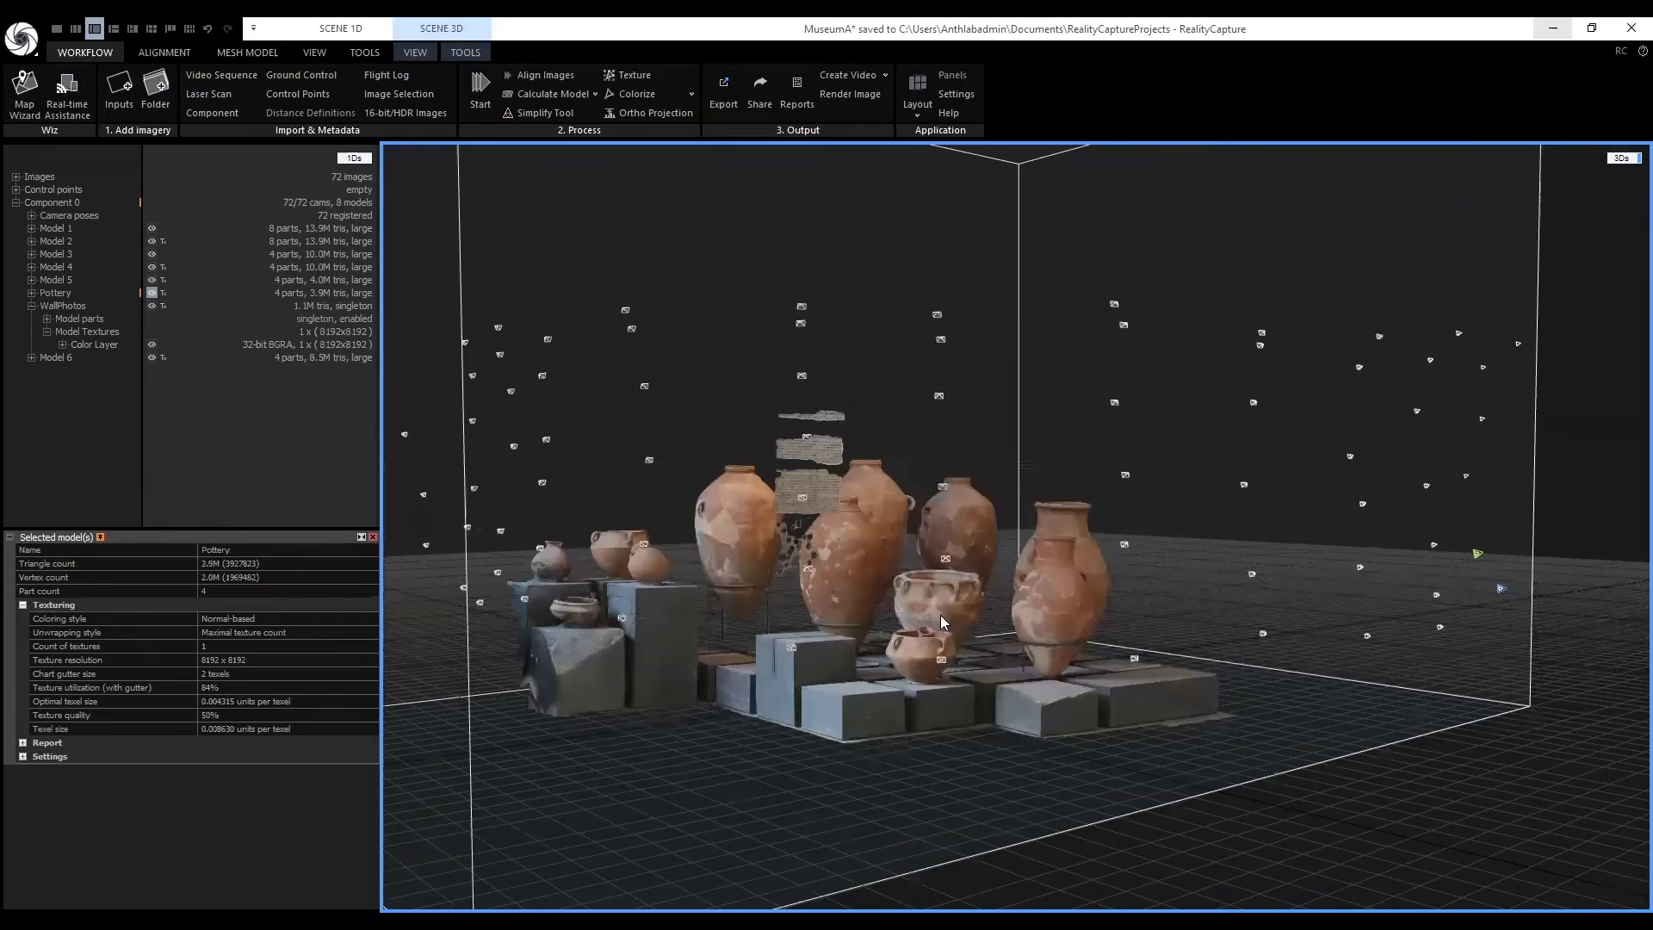
scroll(975, 595, up, 2)
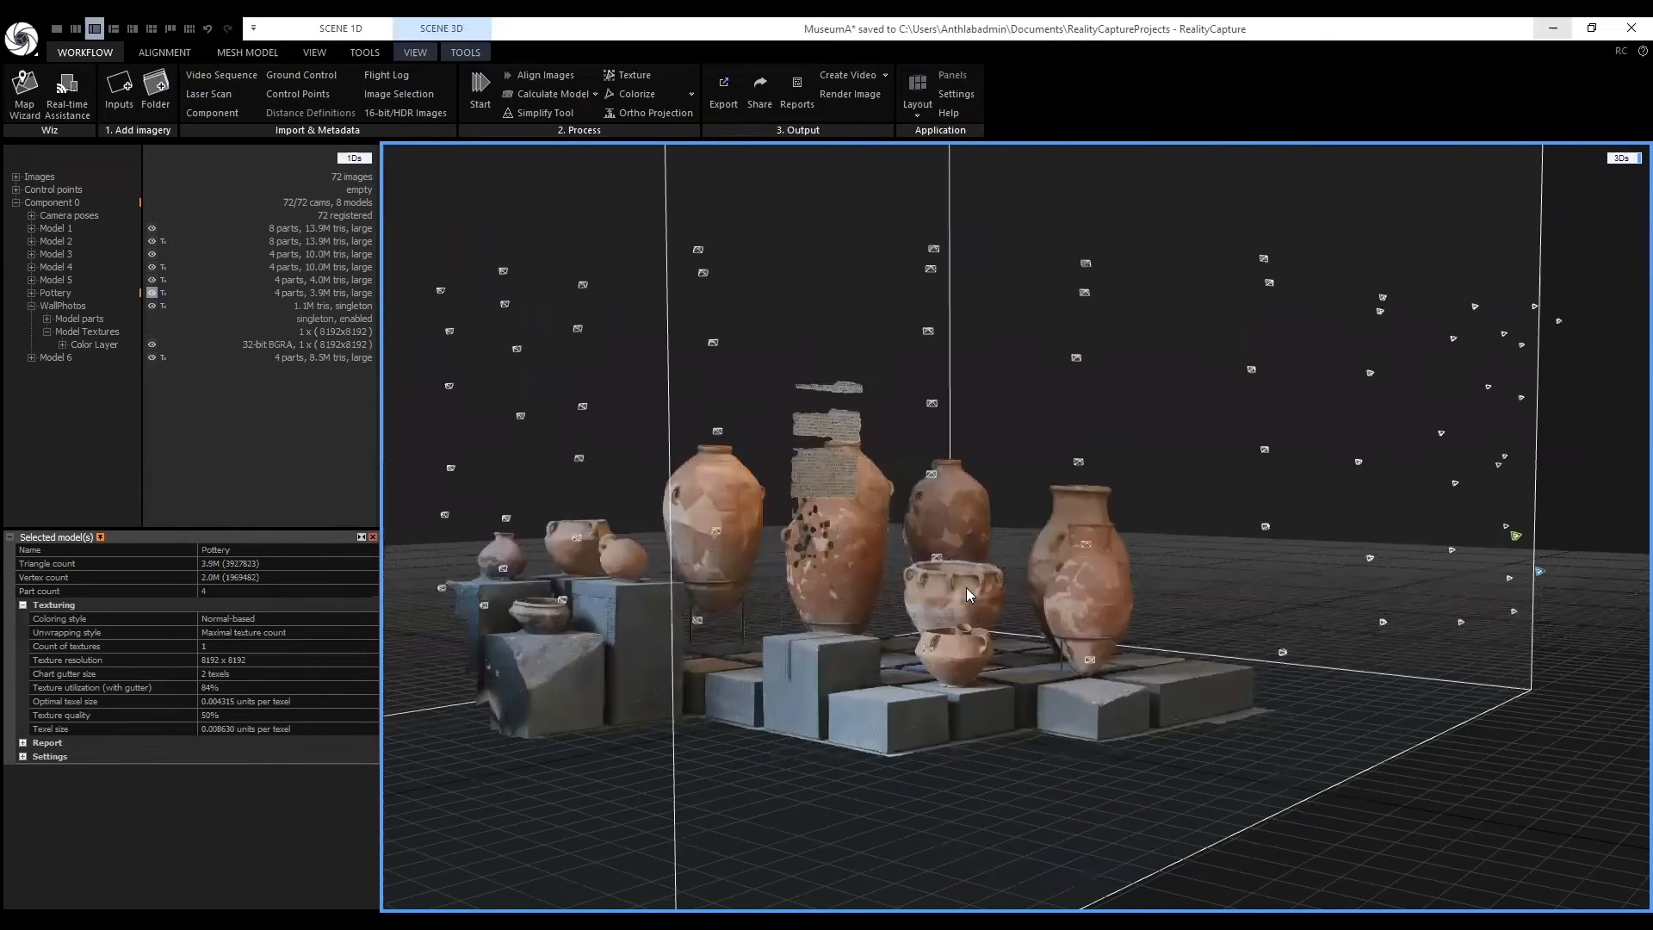
scroll(962, 572, up, 3)
scroll(1059, 542, up, 2)
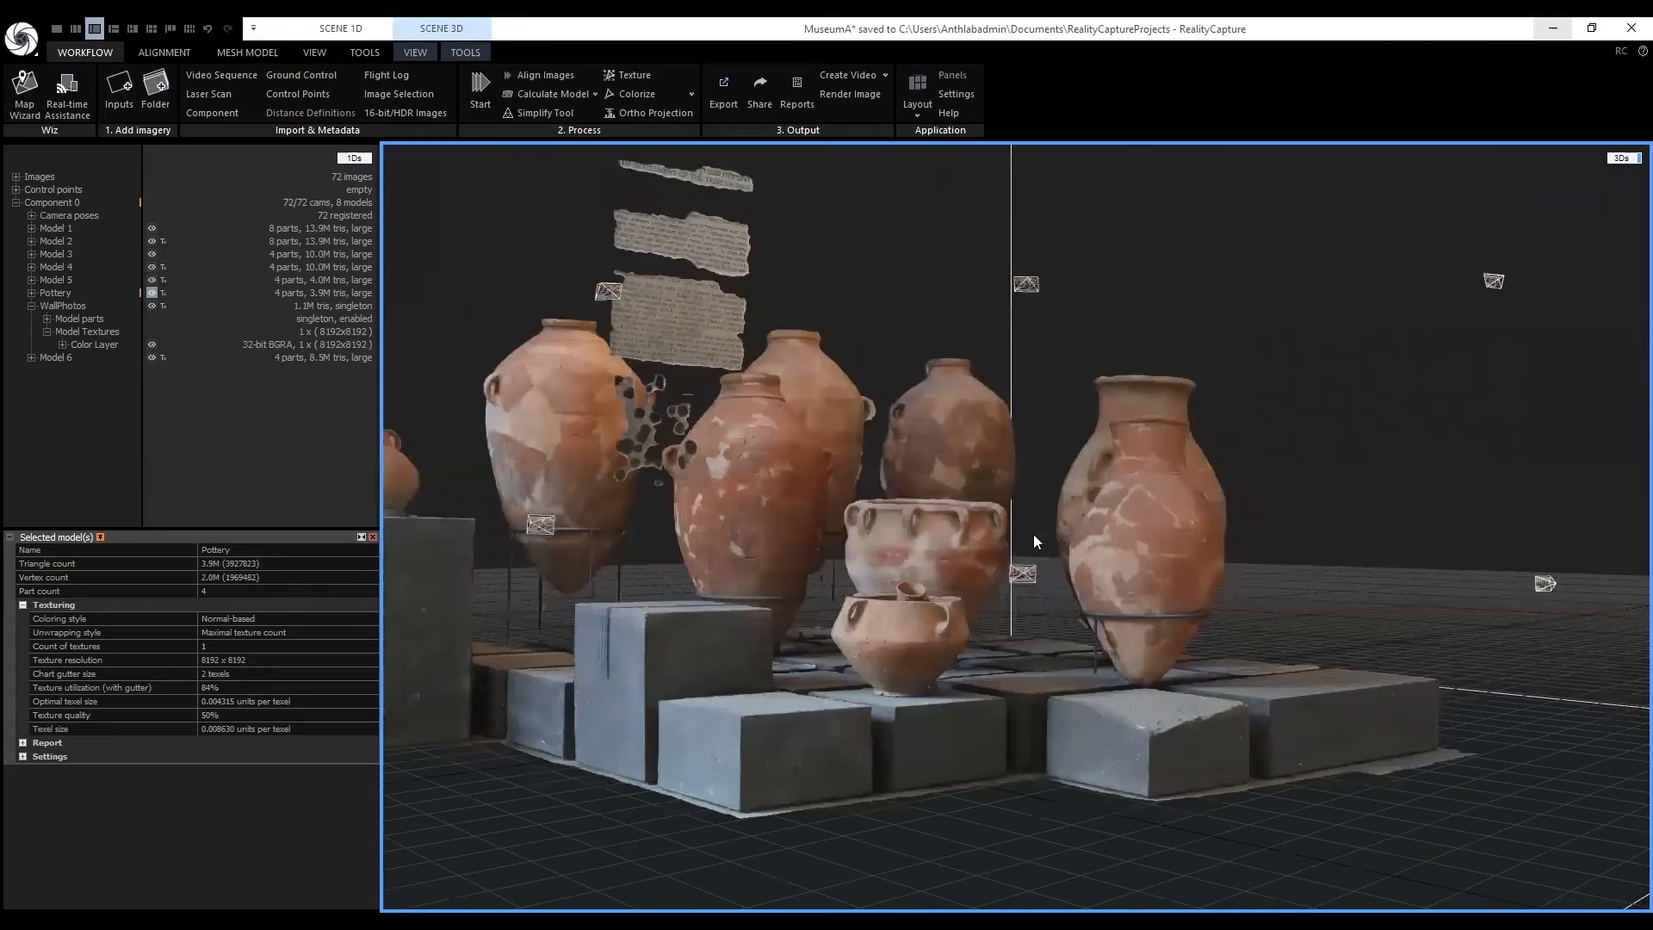
mouse_move(1059, 539)
mouse_down()
mouse_move(1055, 573)
mouse_move(1121, 559)
mouse_move(1185, 574)
mouse_move(1148, 593)
mouse_move(1102, 296)
mouse_move(1089, 337)
mouse_move(874, 378)
mouse_up()
drag(873, 439, 930, 791)
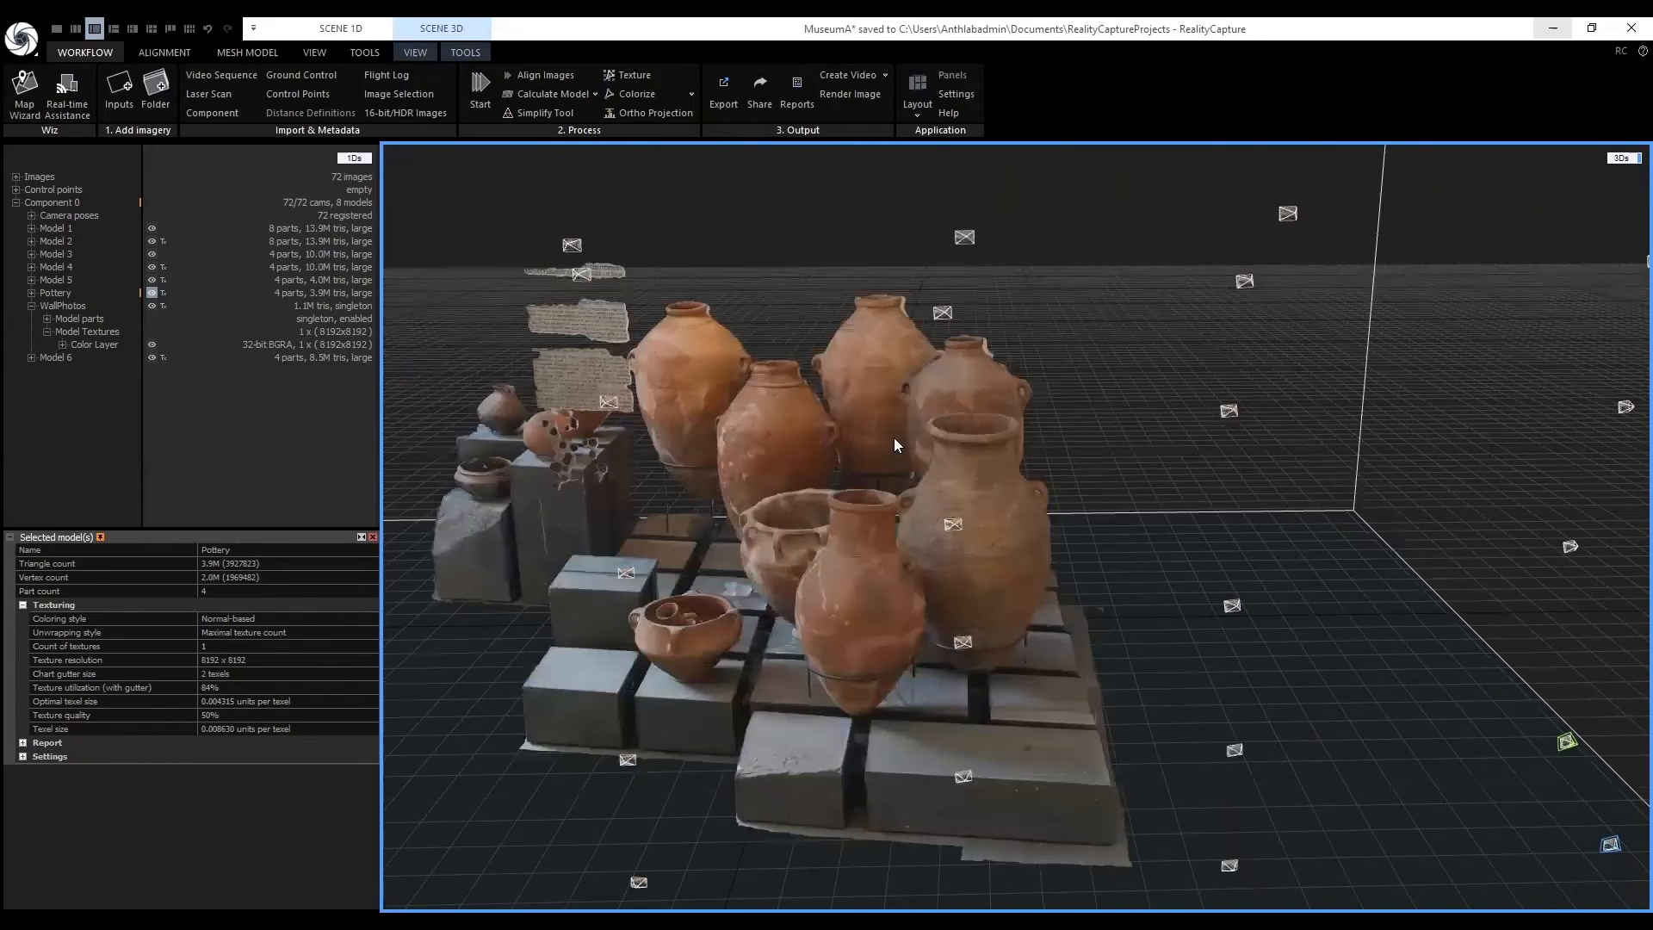
Display Model 6 textured and orbit around the full exhibit with jars, plinths, floor and photo wall.
click(55, 358)
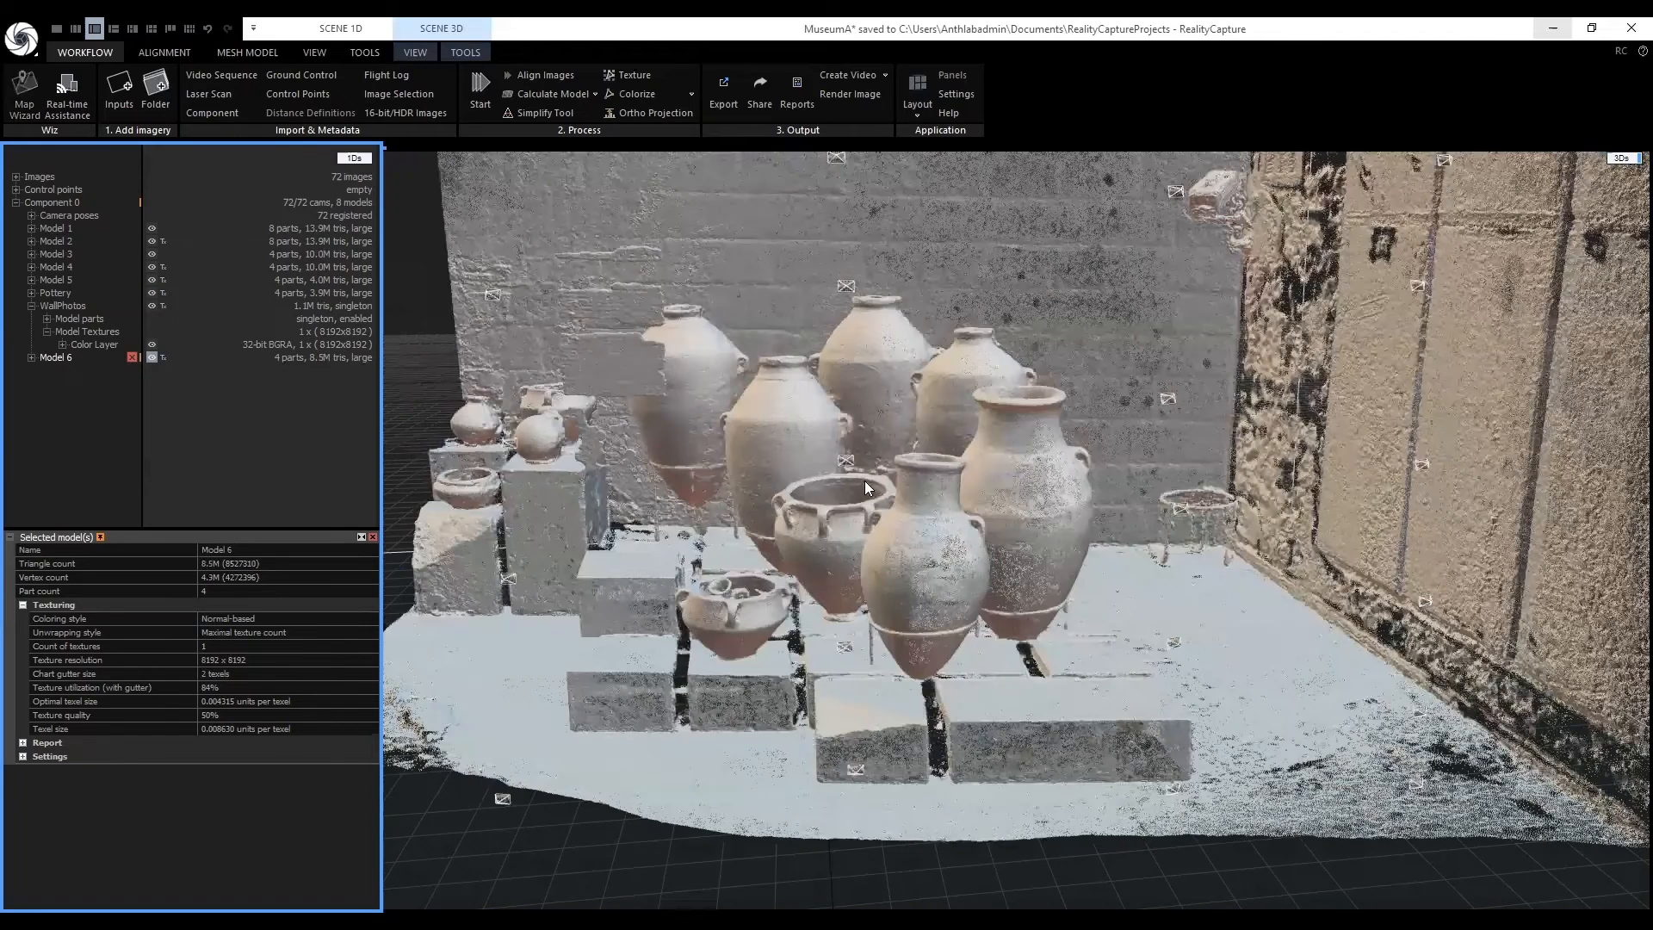
scroll(941, 412, down, 3)
key(t)
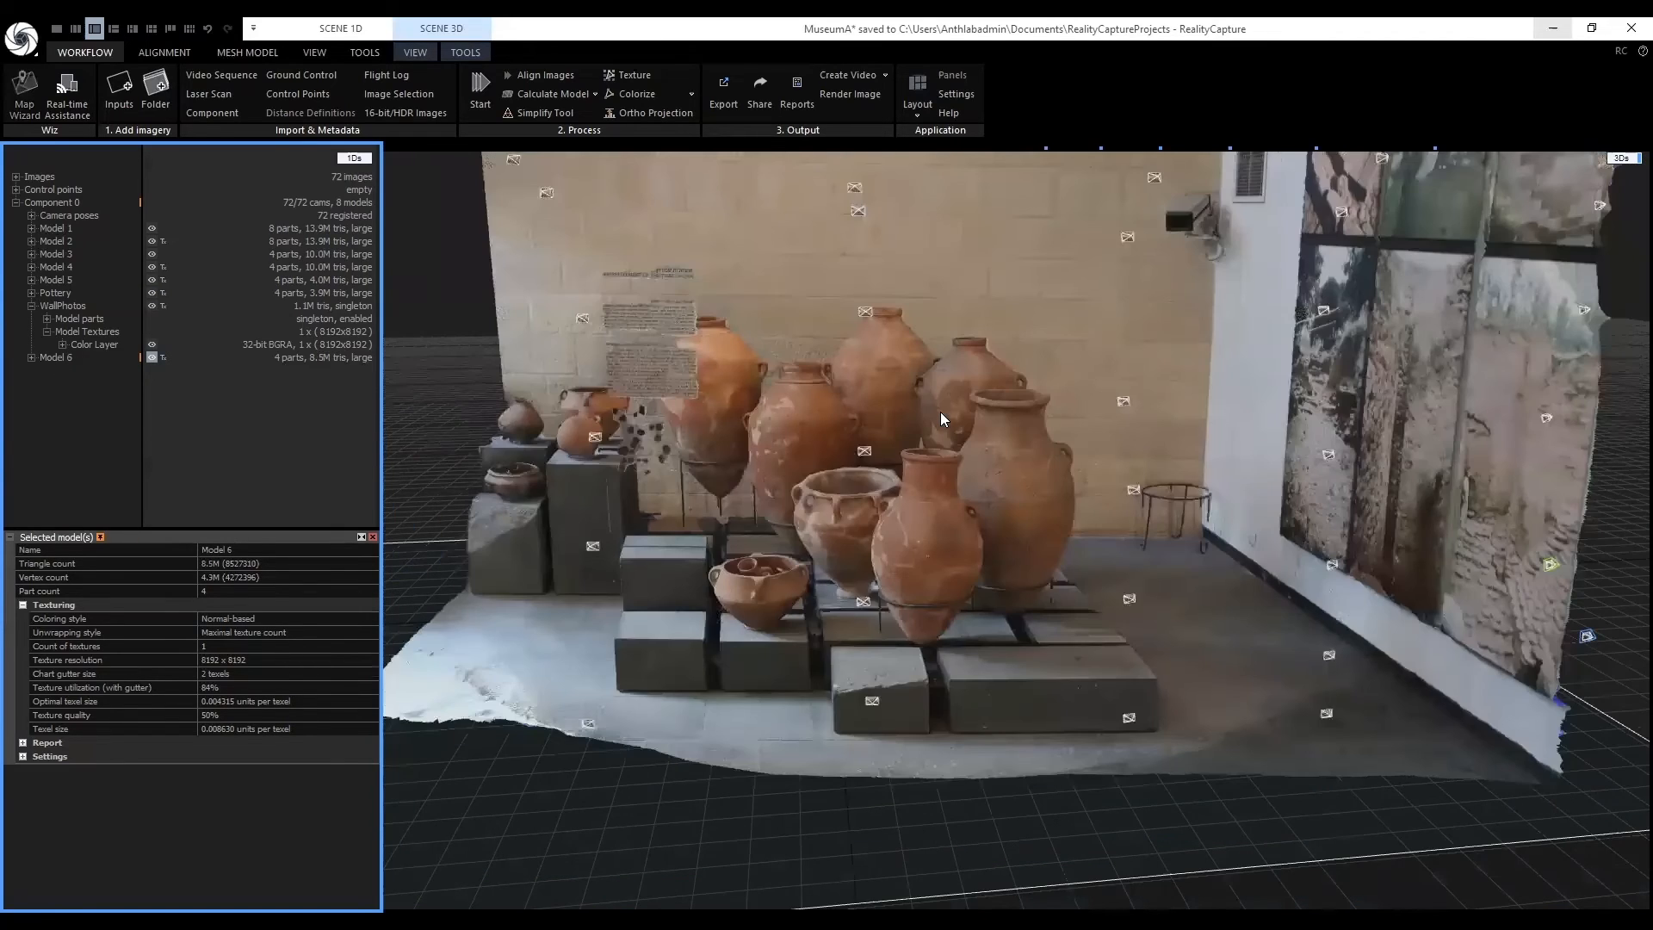
scroll(941, 412, down, 3)
mouse_move(987, 446)
mouse_down()
mouse_move(956, 487)
mouse_move(1047, 589)
mouse_up()
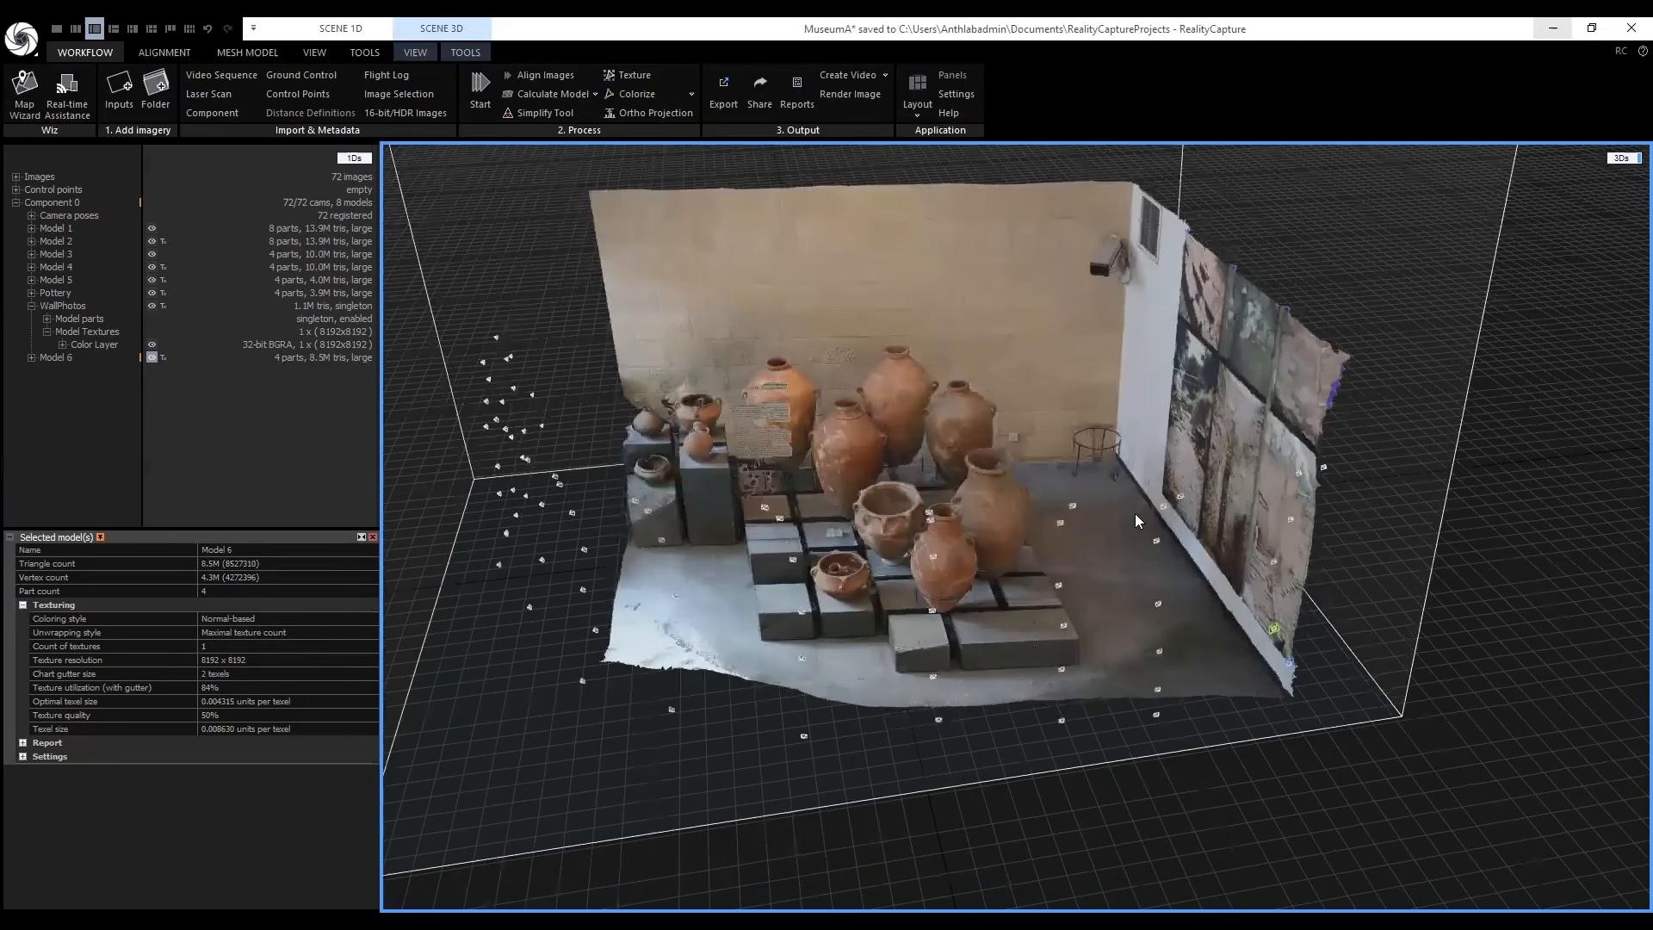
drag(1251, 571, 1306, 546)
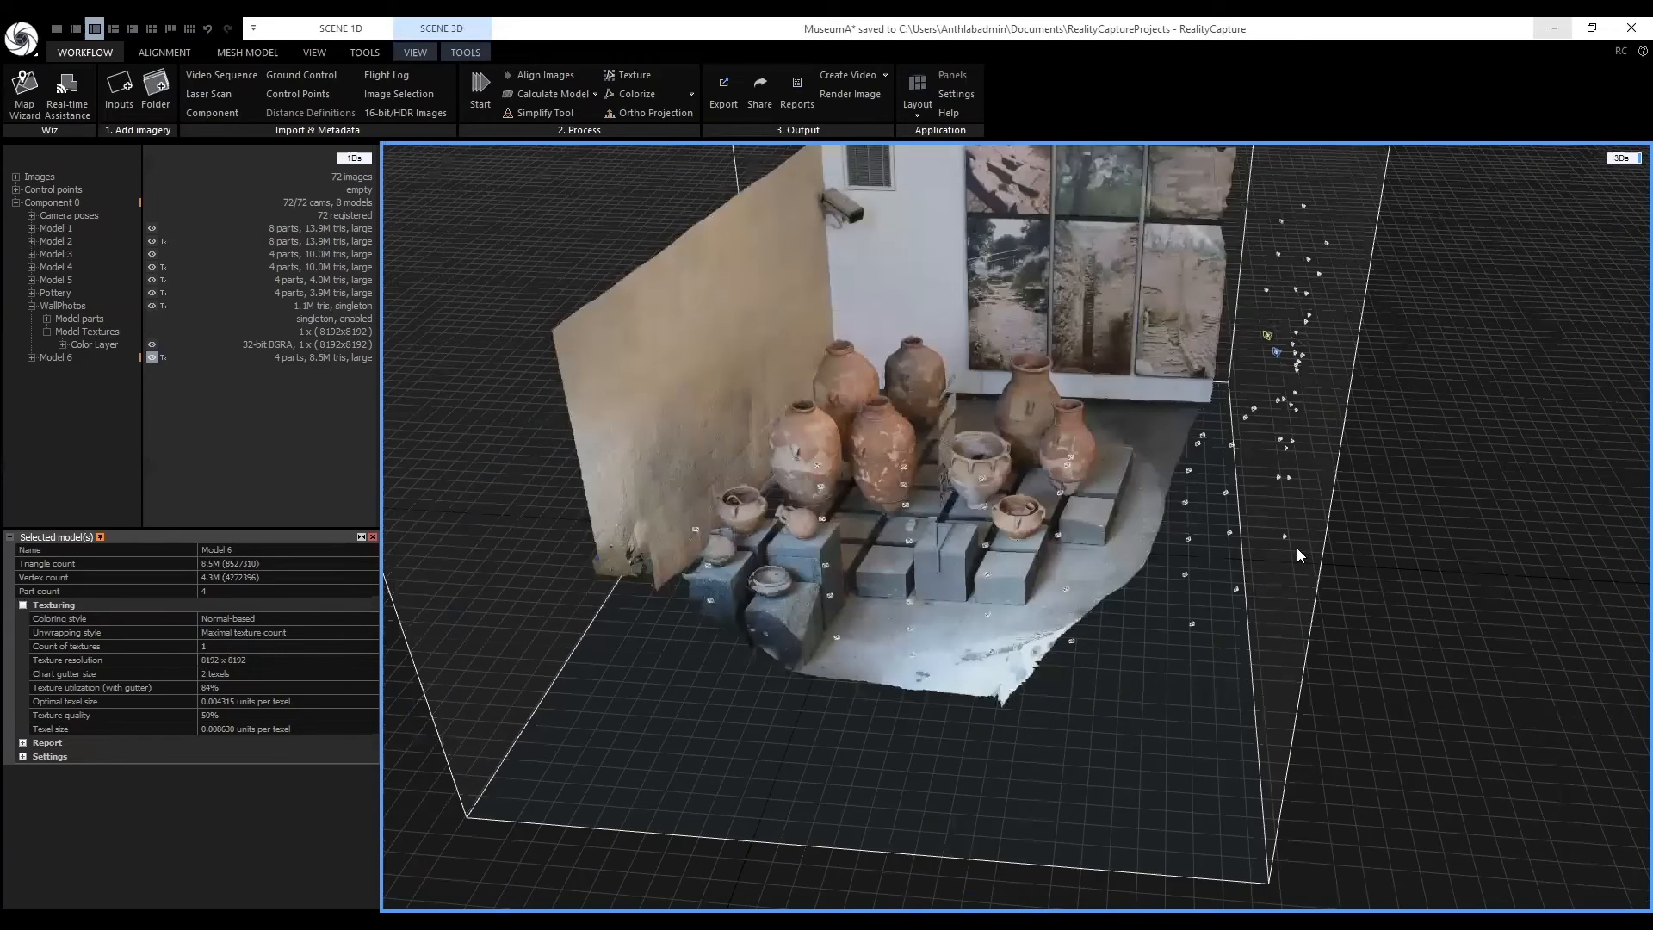
drag(1043, 520, 1182, 531)
scroll(981, 503, up, 3)
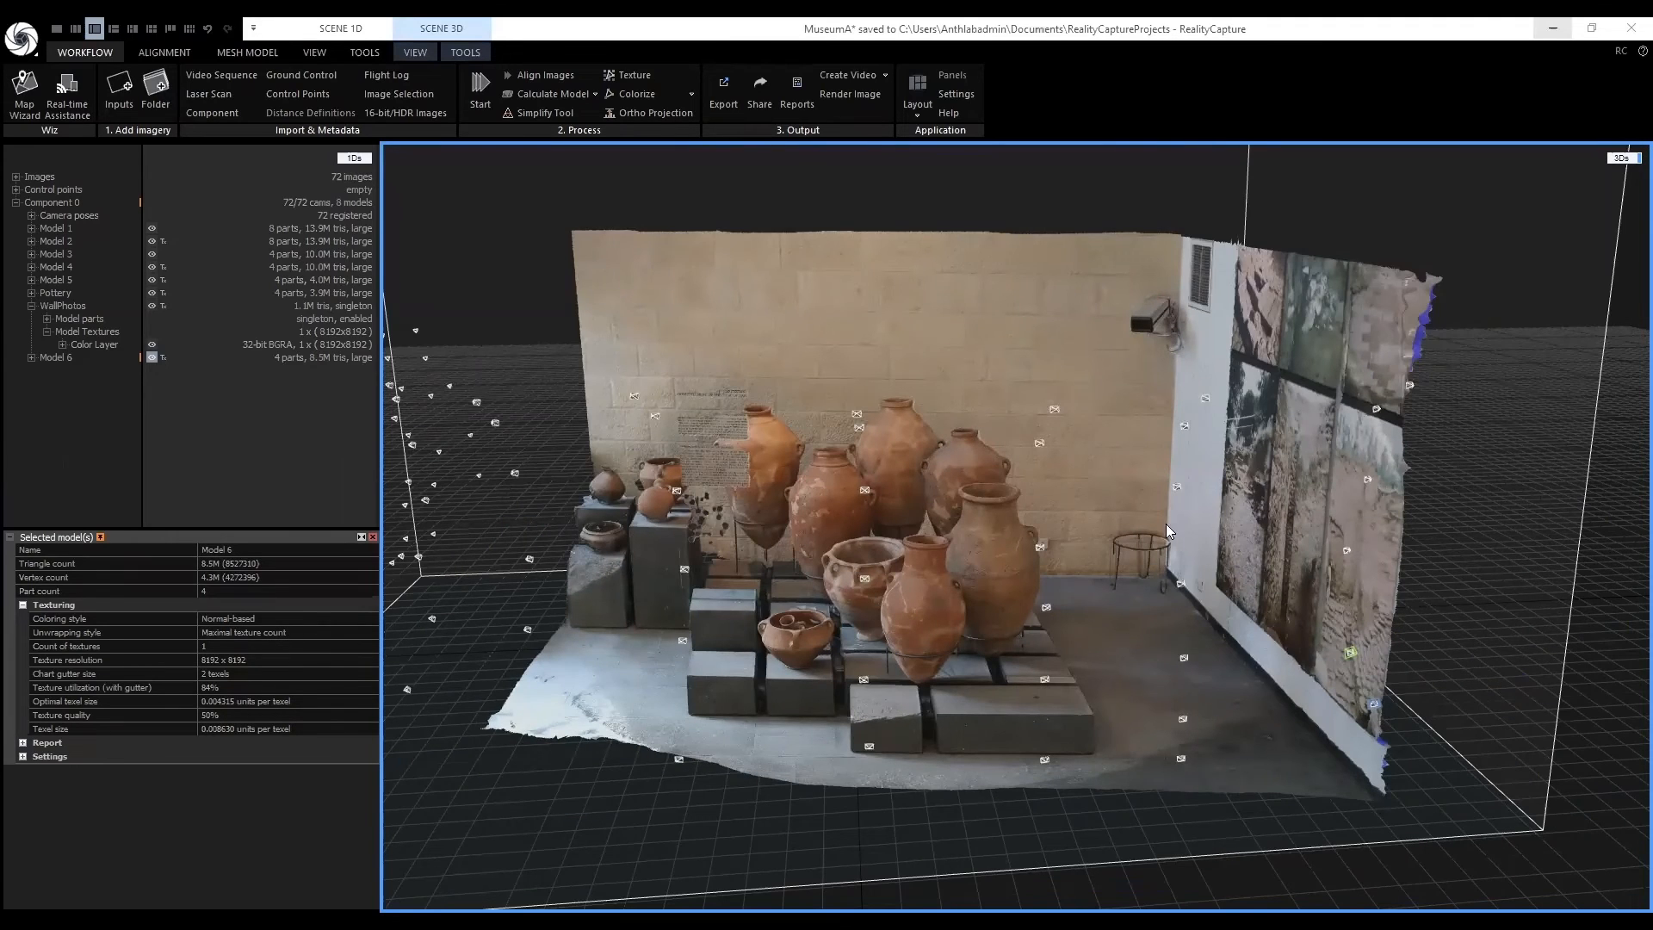
drag(1024, 575, 1048, 578)
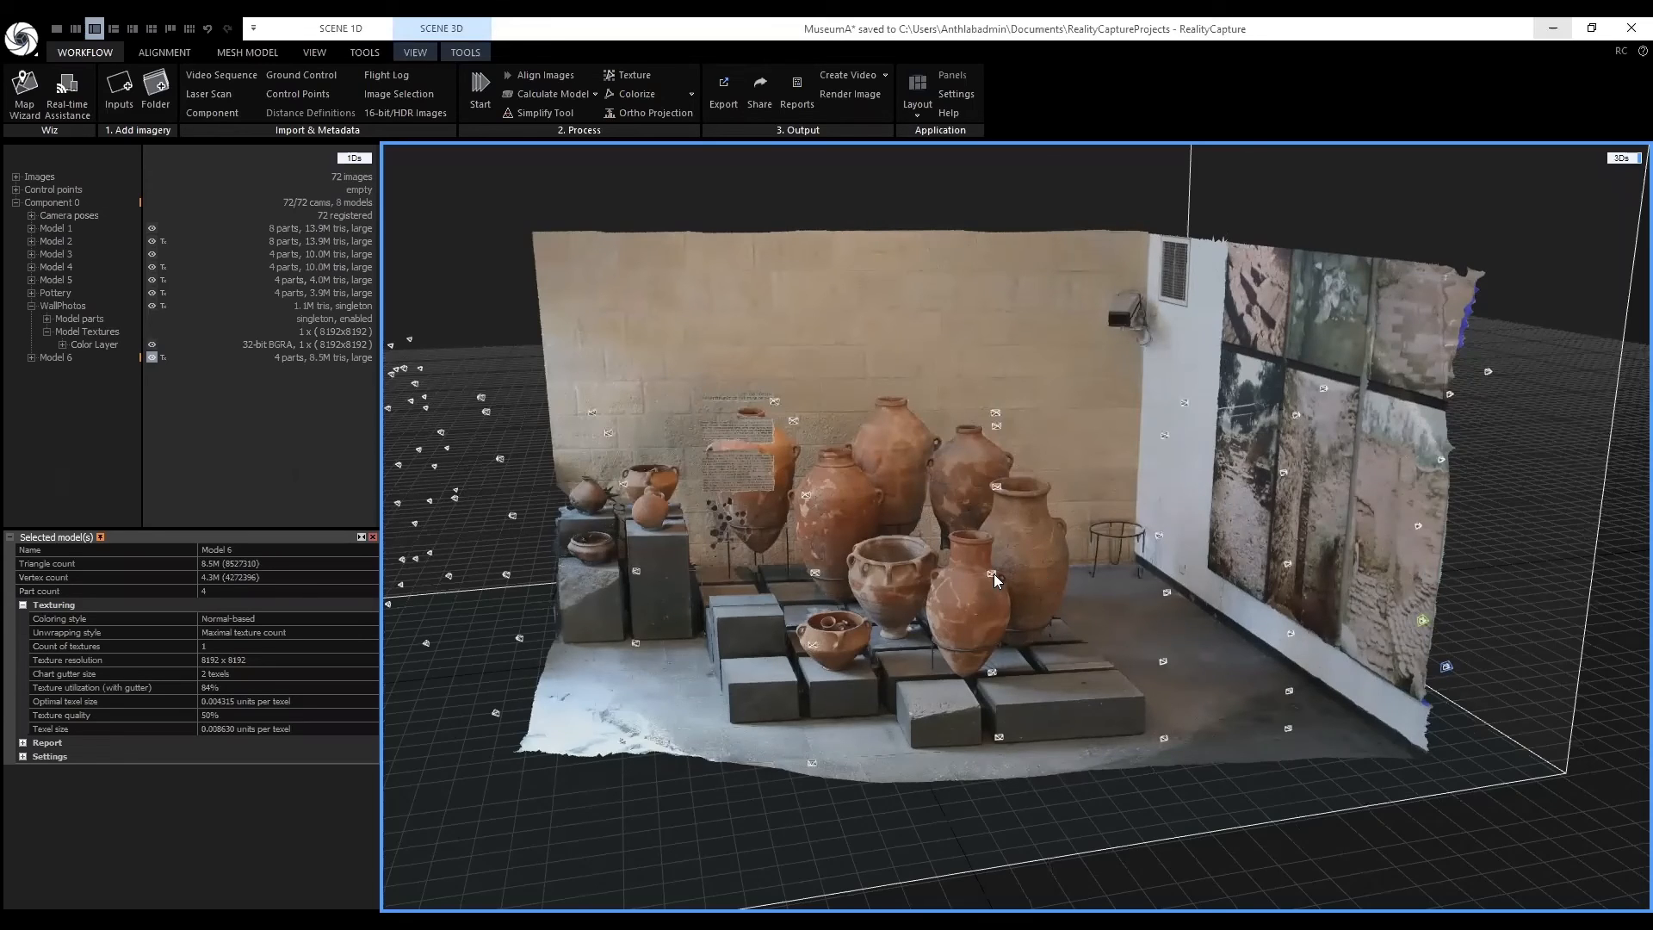
mouse_move(1048, 577)
mouse_down()
mouse_move(989, 580)
mouse_move(1073, 560)
mouse_move(977, 592)
mouse_up()
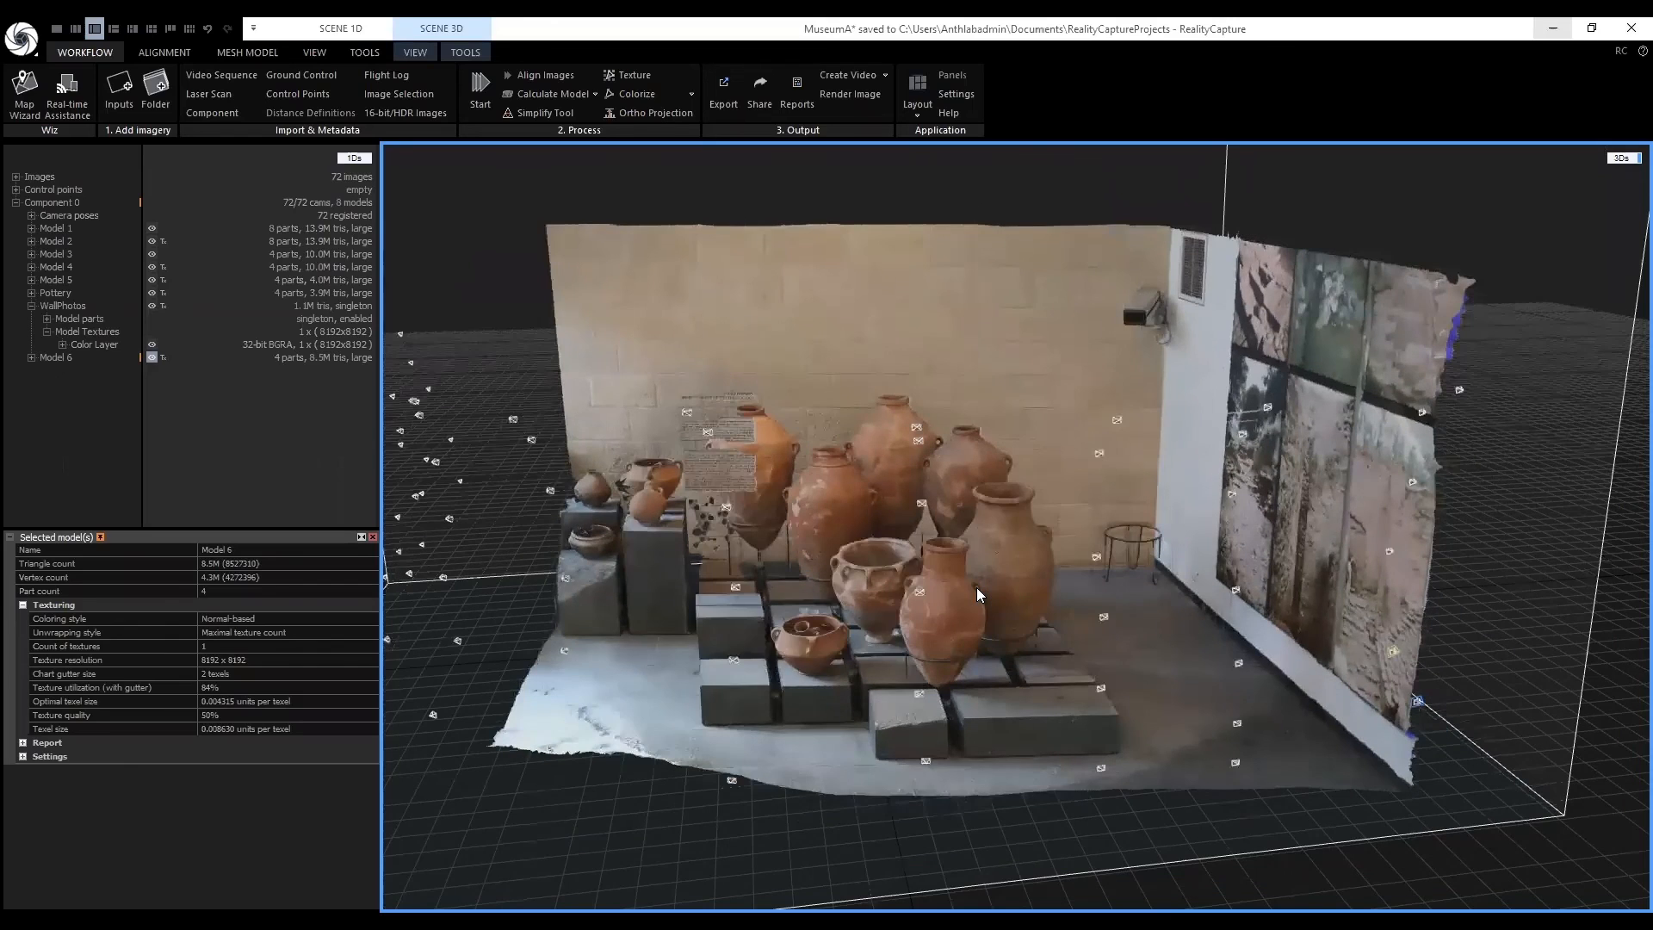